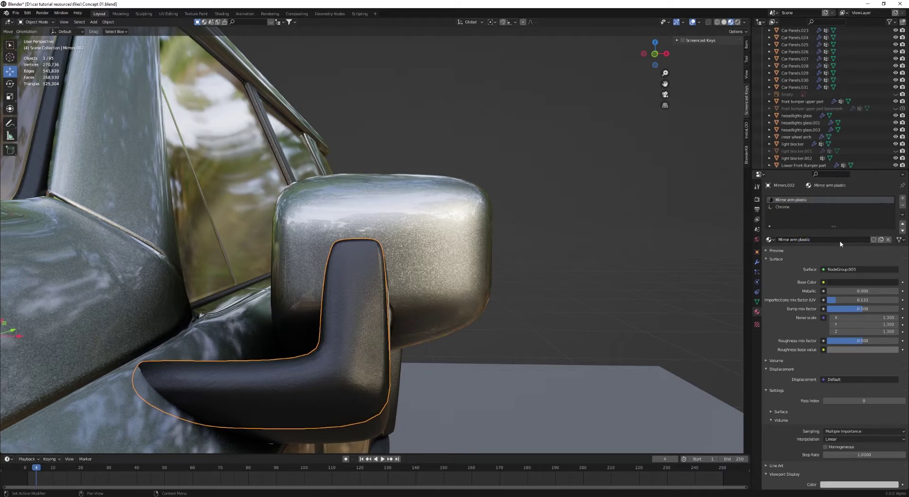
# Step: Add a second UV map named "mitsubishi" to the mirror arm mesh
pyautogui.moveTo(501, 233); pyautogui.dragTo(509, 235, button='middle')
pyautogui.click(757, 301)
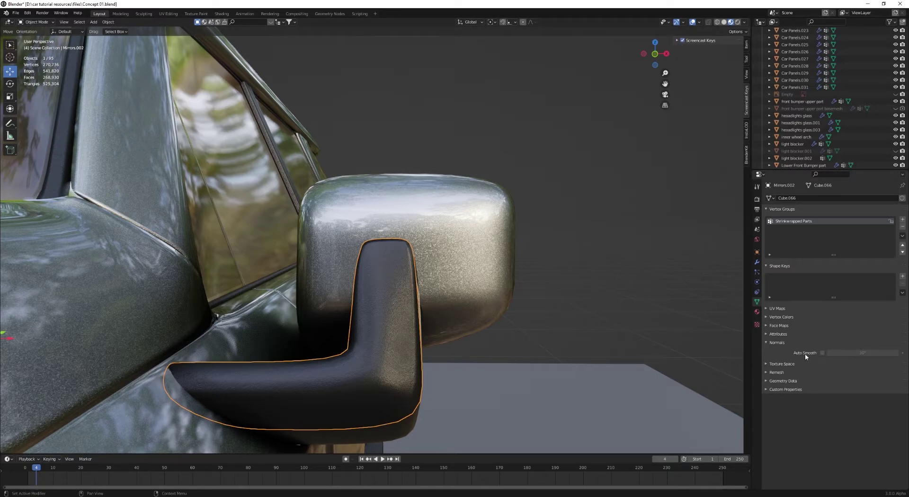
pyautogui.click(778, 308)
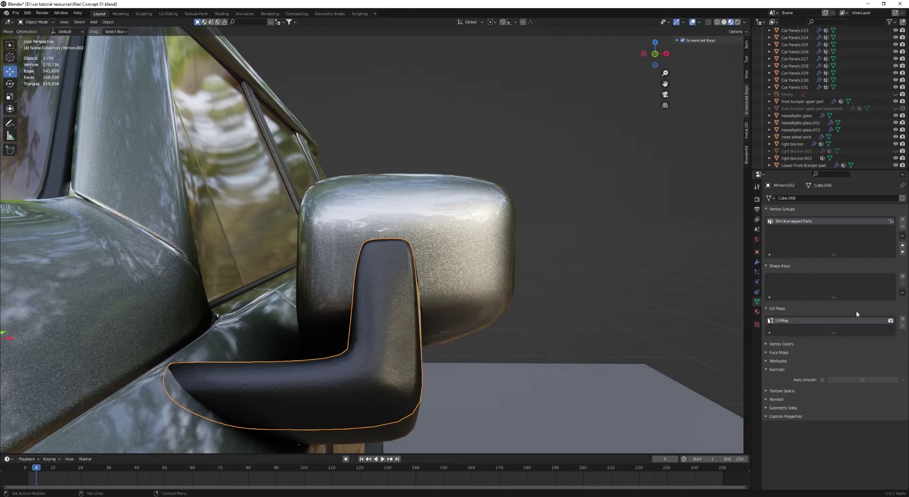
pyautogui.click(902, 320)
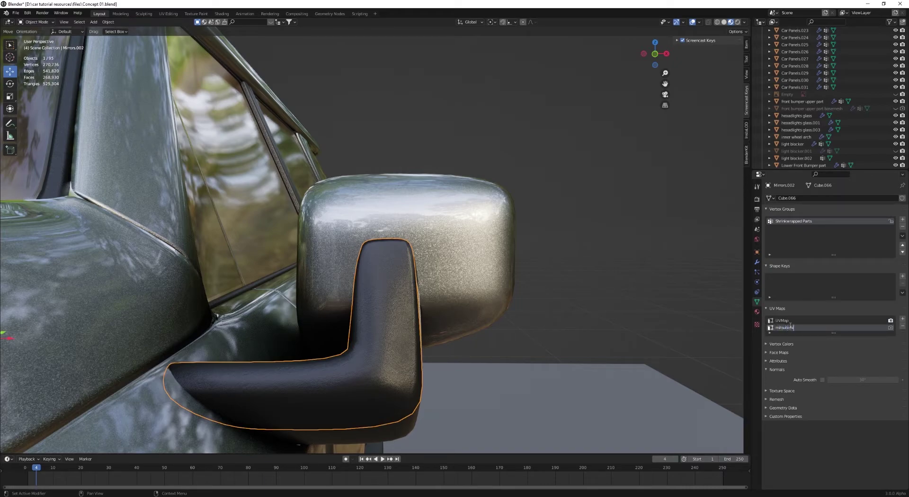
pyautogui.click(791, 328)
# Step: Enter Edit Mode on the mirror arm and unwrap the two selected faces of its upright part
pyautogui.press('Tab')
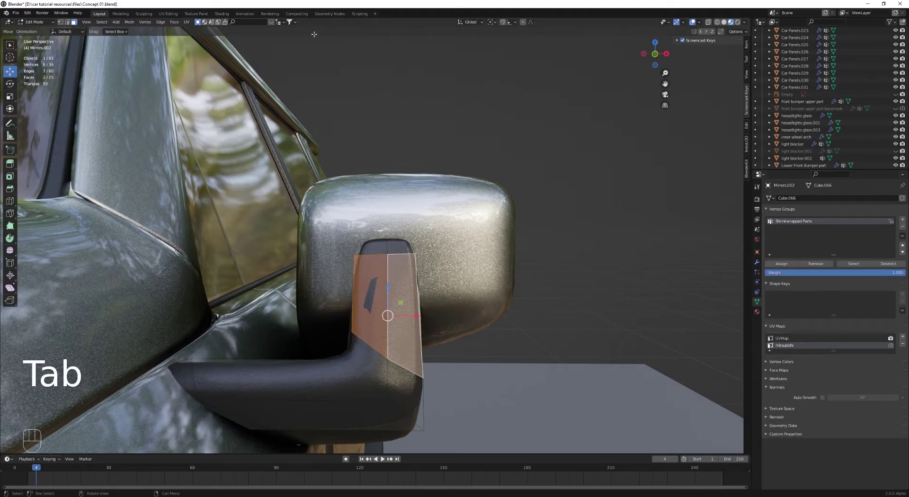
pyautogui.click(186, 22)
pyautogui.click(195, 29)
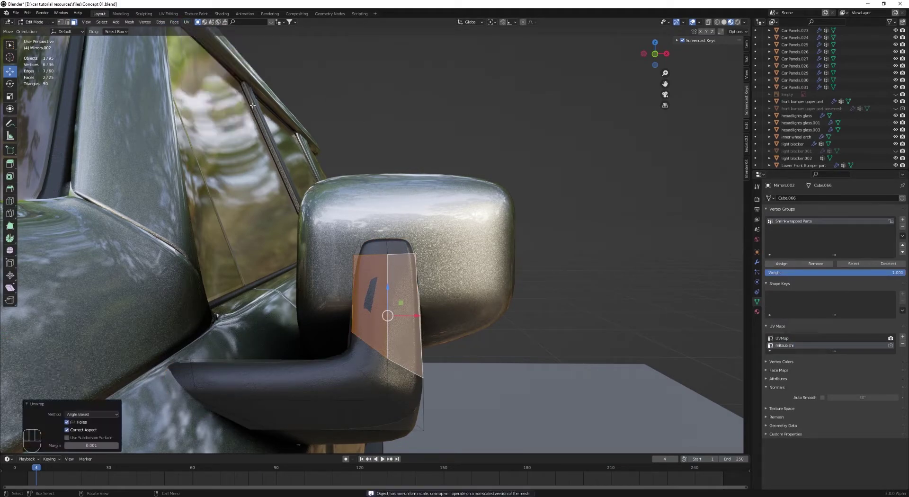
# Step: Switch to the Shading workspace and show the mirror arm close up in Material Preview shading
pyautogui.click(222, 13)
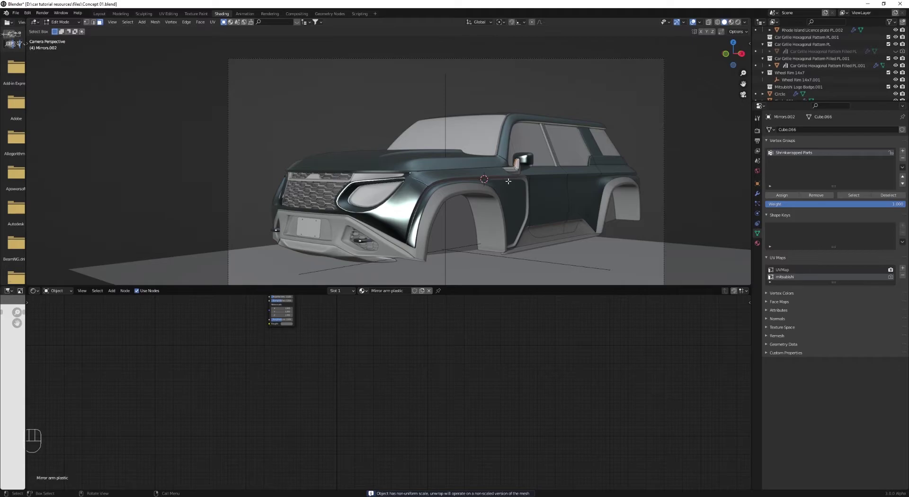
pyautogui.scroll(4, 525, 179)
pyautogui.press('z')
pyautogui.scroll(5, 374, 163)
pyautogui.moveTo(525, 187)
pyautogui.keyDown('shift'); pyautogui.mouseDown(button='middle')
pyautogui.moveTo(374, 164)
pyautogui.moveTo(528, 158)
pyautogui.moveTo(526, 184)
pyautogui.mouseUp(button='middle'); pyautogui.keyUp('shift')
pyautogui.scroll(5, 480, 178)
pyautogui.scroll(3, 505, 183)
pyautogui.scroll(4, 526, 184)
# Step: Open the node group of the Mirror arm plastic material down to its roughness image texture nodes
pyautogui.click(473, 436)
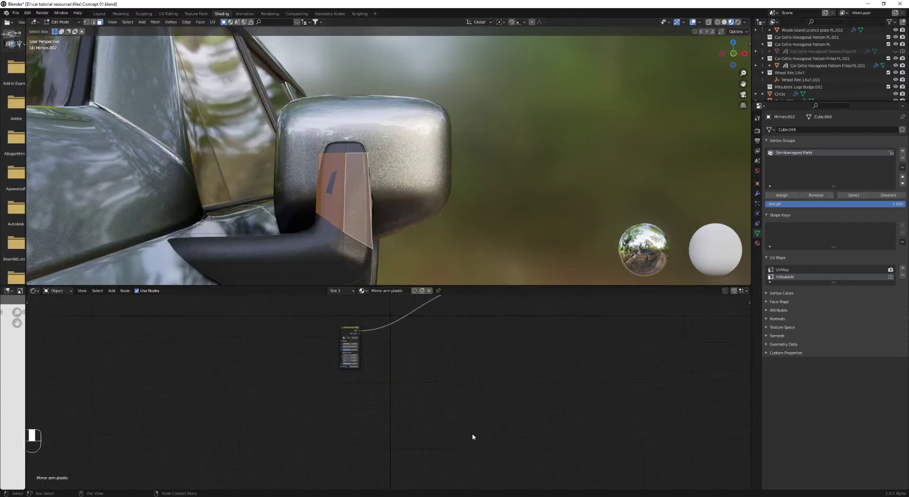
pyautogui.moveTo(472, 434); pyautogui.dragTo(489, 426, button='middle')
pyautogui.scroll(3, 489, 425)
pyautogui.press('Tab')
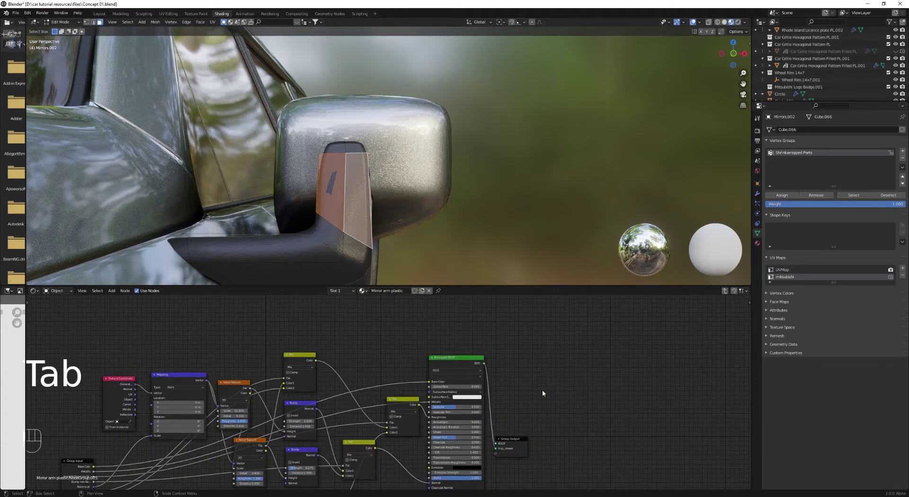
pyautogui.scroll(-3, 542, 390)
pyautogui.scroll(2, 533, 355)
pyautogui.scroll(7, 398, 394)
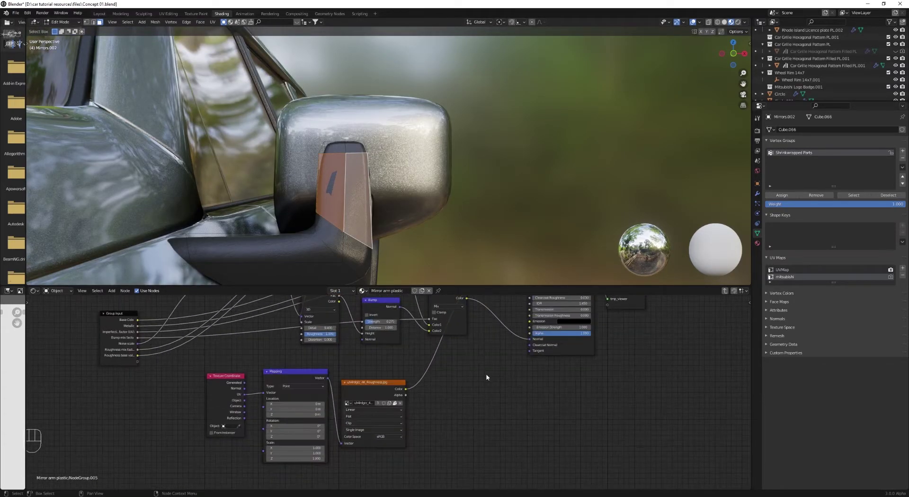
# Step: Duplicate the roughness image's node chain below the original and delete the duplicated Texture Coordinate node
pyautogui.scroll(-4, 407, 393)
pyautogui.moveTo(265, 385); pyautogui.dragTo(374, 420)
pyautogui.moveTo(438, 436); pyautogui.dragTo(433, 374, button='middle')
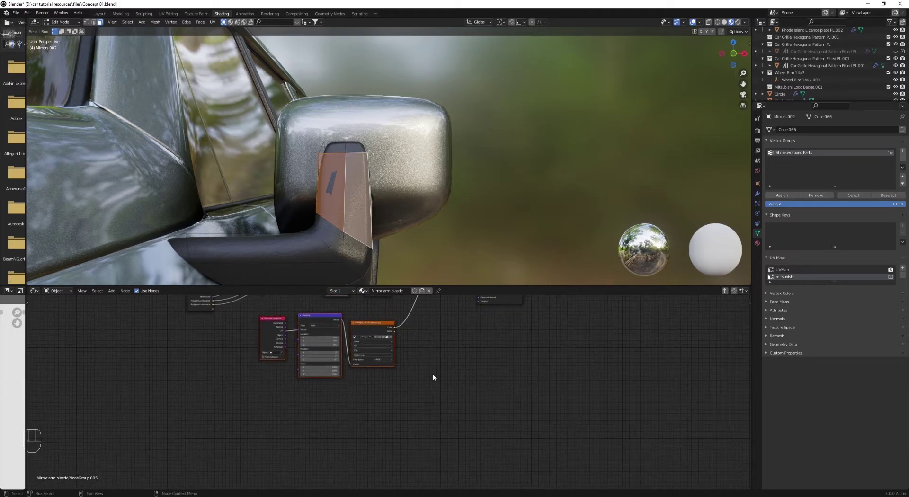
pyautogui.hotkey('shift', 'd')
pyautogui.click(266, 394)
pyautogui.press('x')
# Step: Add a UV Map node set to the mitsubishi map and connect it to the duplicated Mapping node's Vector
pyautogui.hotkey('shift', 'a')
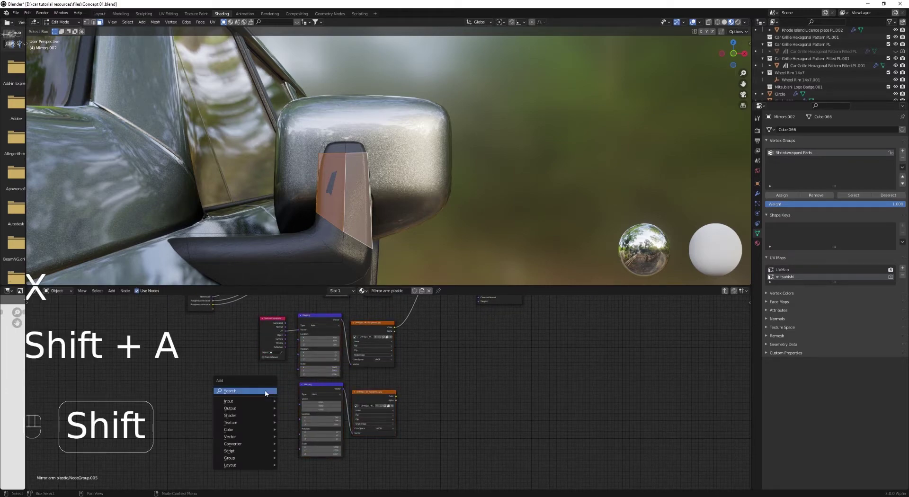
pyautogui.write('uv')
pyautogui.press('Return')
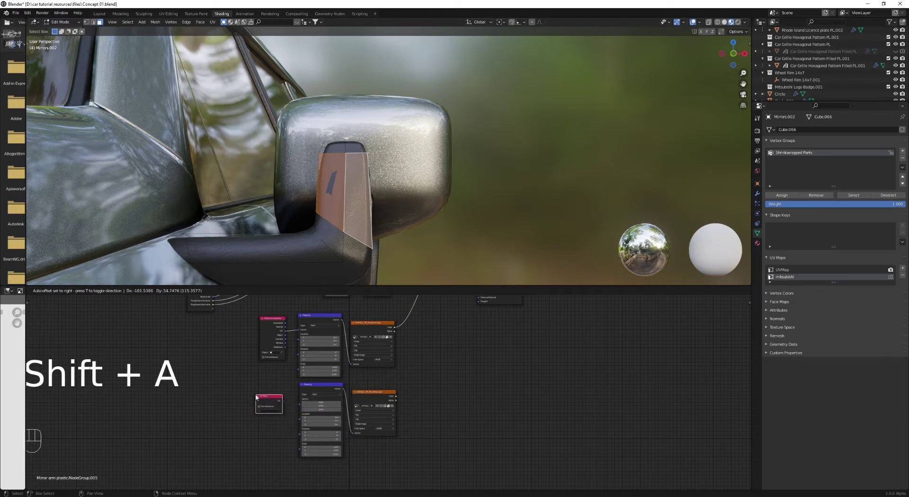
pyautogui.scroll(2, 222, 417)
pyautogui.click(214, 419)
pyautogui.click(219, 433)
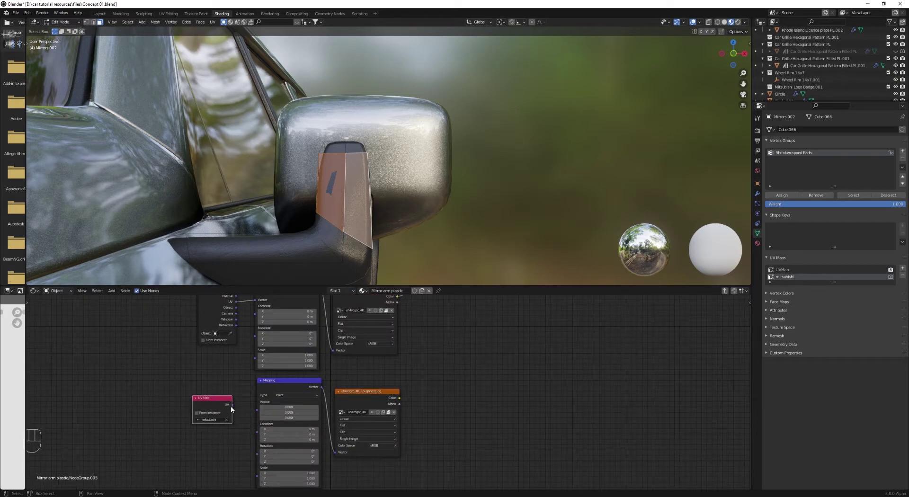
pyautogui.moveTo(256, 413); pyautogui.dragTo(257, 412)
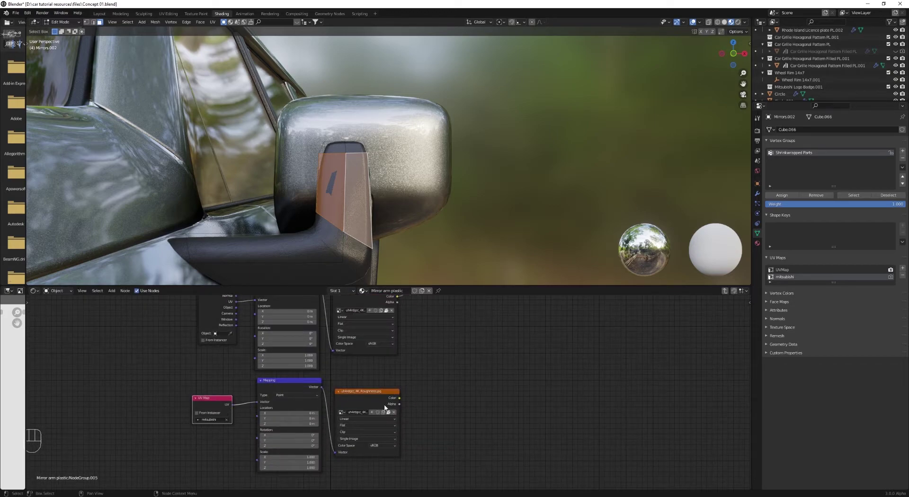
# Step: Move the duplicated image texture aside and place a duplicate of the Bump node beside it
pyautogui.moveTo(385, 408); pyautogui.dragTo(465, 355)
pyautogui.scroll(-4, 553, 342)
pyautogui.moveTo(561, 341); pyautogui.dragTo(486, 444, button='middle')
pyautogui.scroll(3, 443, 397)
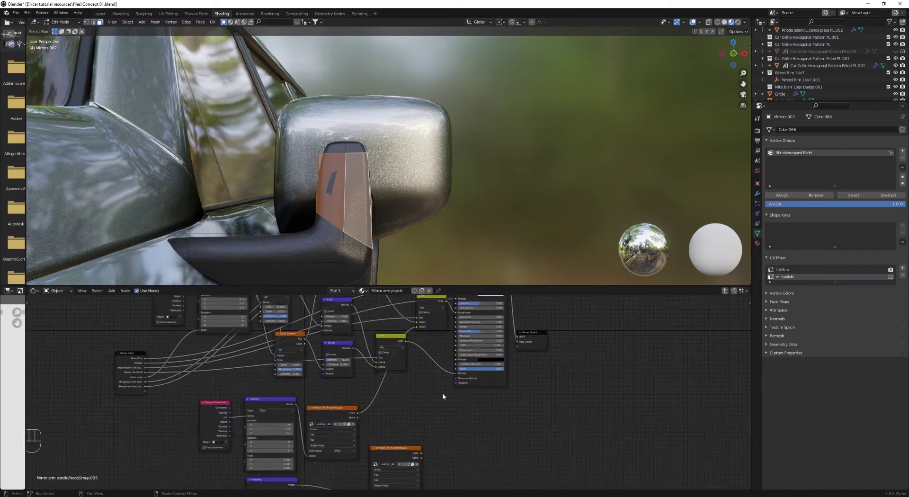
pyautogui.hotkey('shift', 'd')
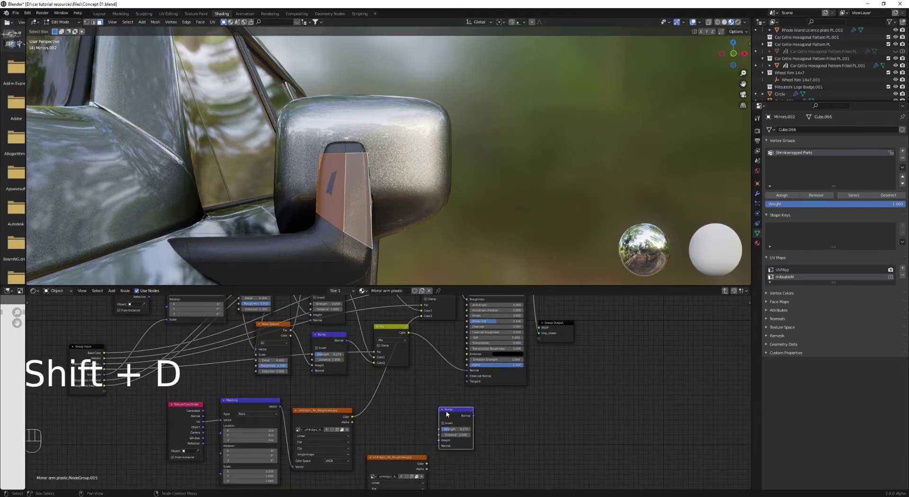
pyautogui.click(446, 414)
# Step: Feed Mitsubishi Motors Logo.png into the new Bump node's Height and preview that bump on the mirror arm
pyautogui.moveTo(417, 417); pyautogui.dragTo(451, 356, button='middle')
pyautogui.scroll(2, 430, 417)
pyautogui.moveTo(430, 417); pyautogui.dragTo(404, 429)
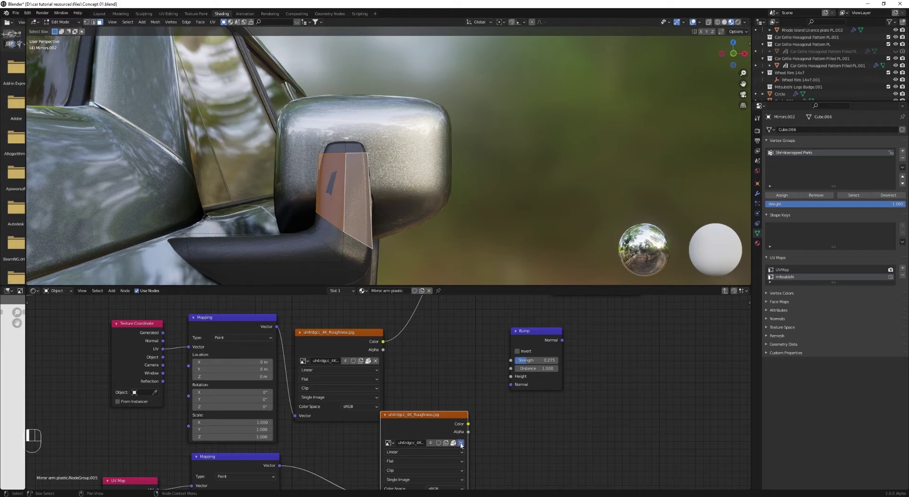
pyautogui.click(461, 443)
pyautogui.keyDown('ctrl'); pyautogui.keyDown('shift'); pyautogui.click(524, 332); pyautogui.keyUp('shift'); pyautogui.keyUp('ctrl')
pyautogui.keyDown('shift'); pyautogui.moveTo(428, 184); pyautogui.dragTo(482, 172, button='middle'); pyautogui.keyUp('shift')
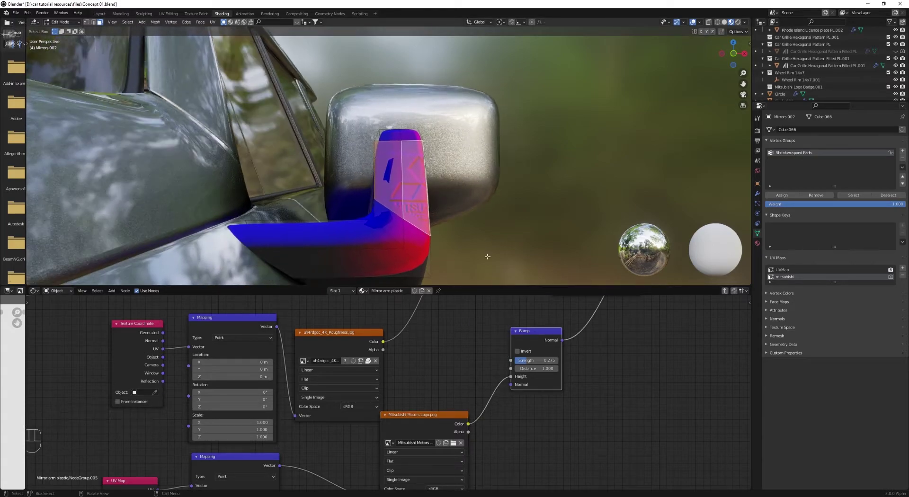
# Step: Combine the logo Bump node with the existing normal Mix node through a new Mix node feeding the shader's Normal
pyautogui.scroll(-4, 488, 353)
pyautogui.moveTo(493, 331); pyautogui.dragTo(426, 419, button='middle')
pyautogui.scroll(1, 433, 421)
pyautogui.moveTo(471, 429); pyautogui.dragTo(412, 419)
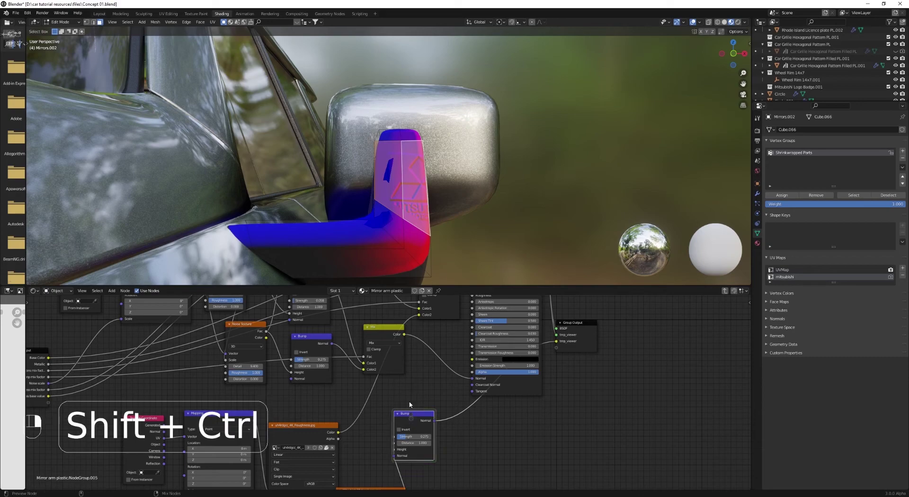
pyautogui.keyDown('ctrl'); pyautogui.keyDown('shift'); pyautogui.moveTo(412, 419); pyautogui.dragTo(386, 355, button='right'); pyautogui.keyUp('shift'); pyautogui.keyUp('ctrl')
pyautogui.scroll(2, 458, 376)
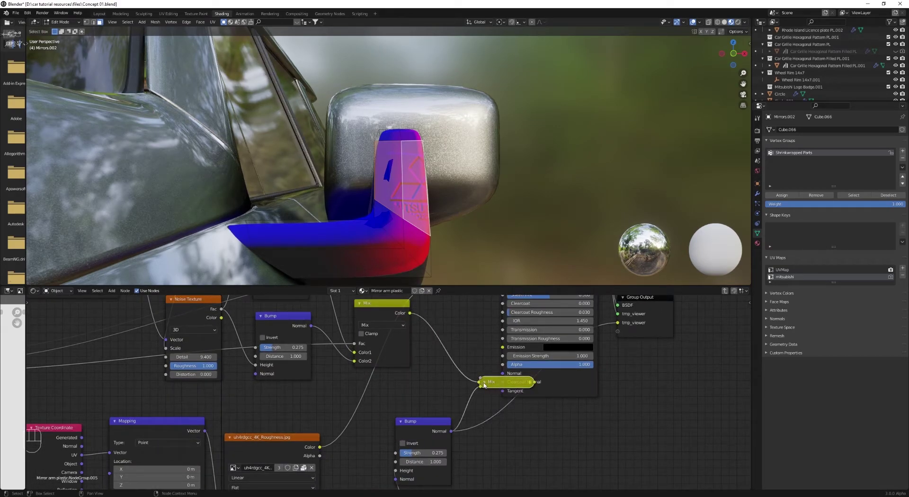
# Step: Expand the new Mix node, place it before the shader, and set its blending mode to Add
pyautogui.press('h')
pyautogui.moveTo(498, 386); pyautogui.dragTo(455, 337)
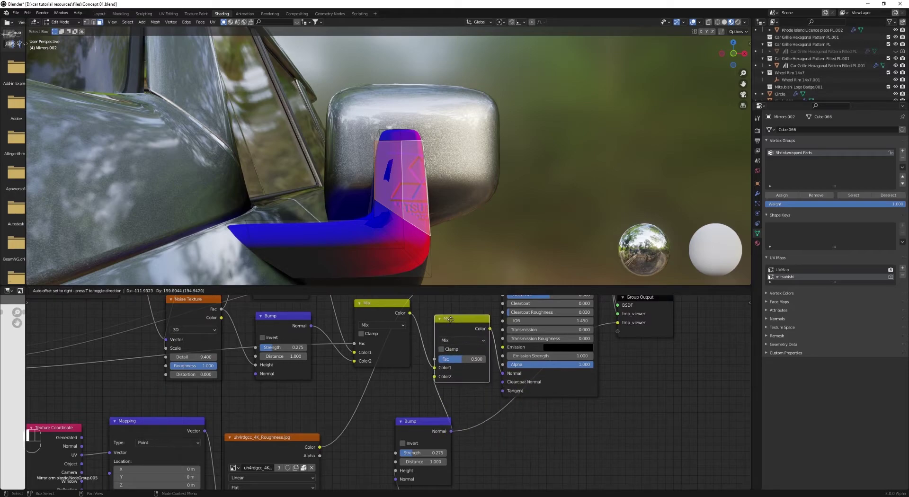
pyautogui.click(456, 340)
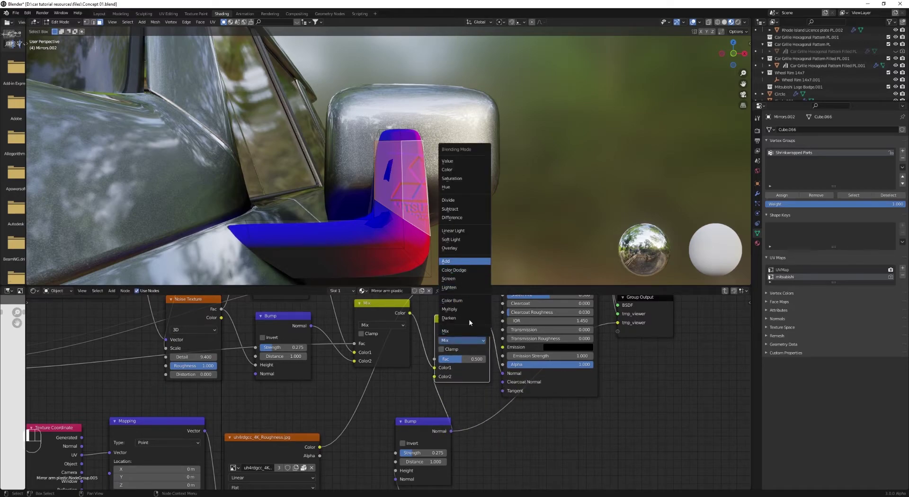
pyautogui.press('Return')
pyautogui.scroll(-6, 532, 420)
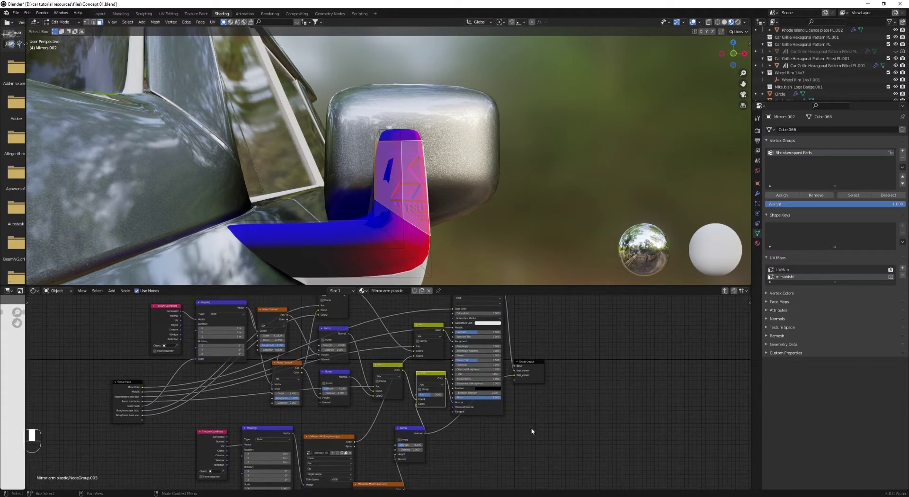
pyautogui.scroll(3, 532, 431)
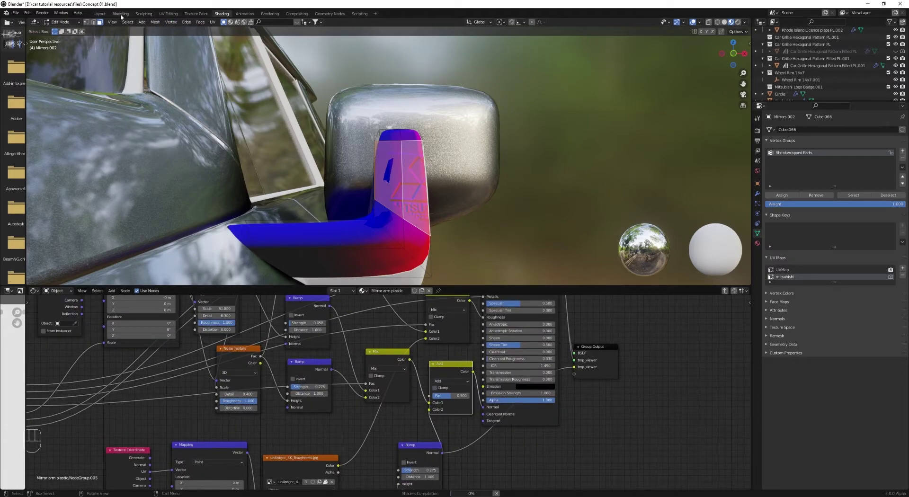
# Step: In the UV Editing workspace, scale up all the mirror arm's unwrapped UV faces and centre them over the logo
pyautogui.click(177, 14)
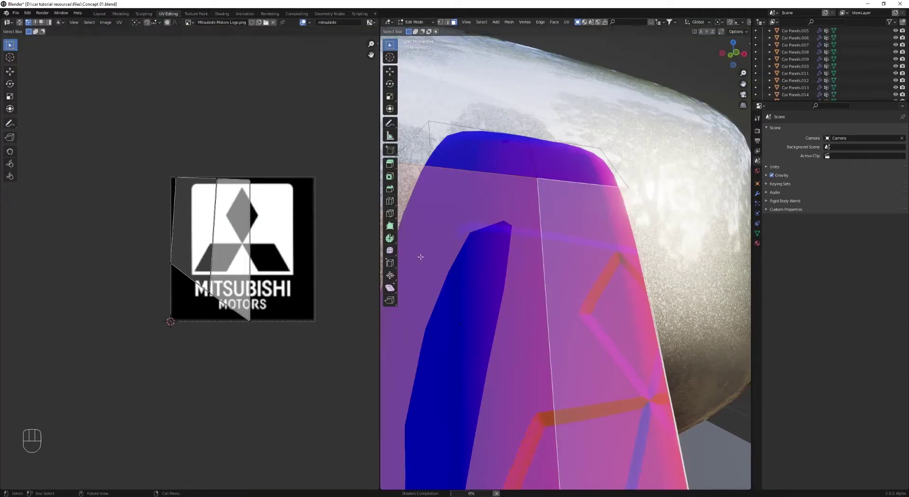
pyautogui.press('a')
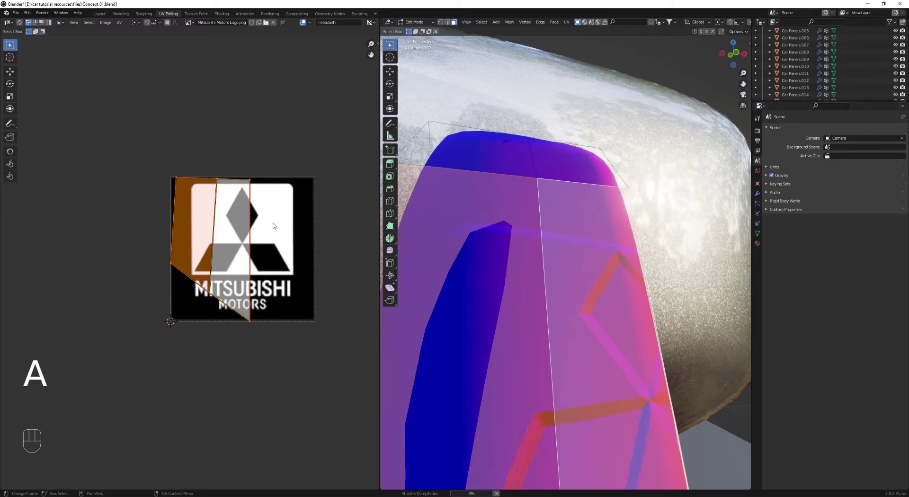
pyautogui.press('s')
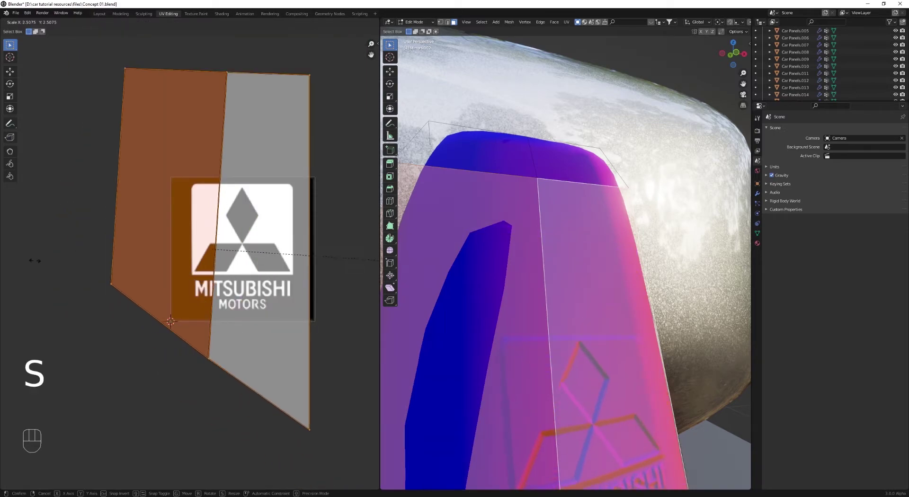
pyautogui.click(227, 266)
pyautogui.press('g')
pyautogui.click(255, 302)
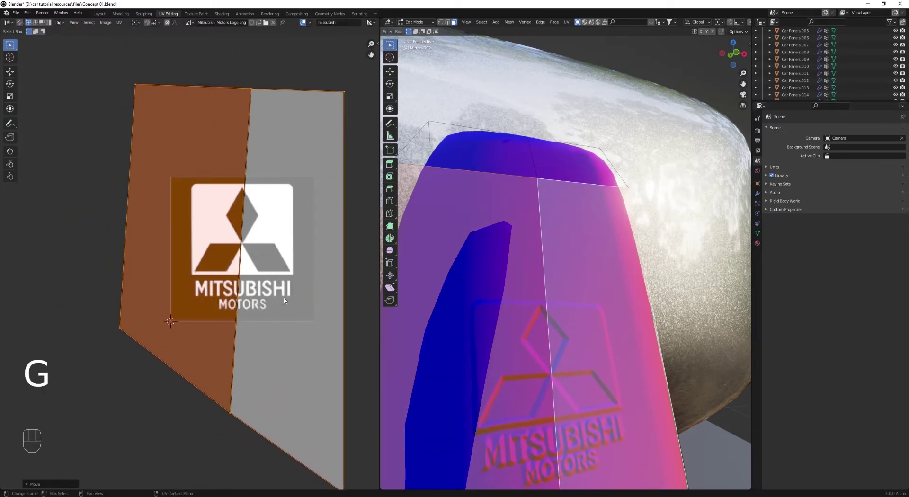
# Step: Rotate the UV faces slightly to straighten the logo on the mirror arm
pyautogui.press('r')
pyautogui.click(286, 298)
pyautogui.scroll(-3, 514, 275)
pyautogui.scroll(-4, 514, 275)
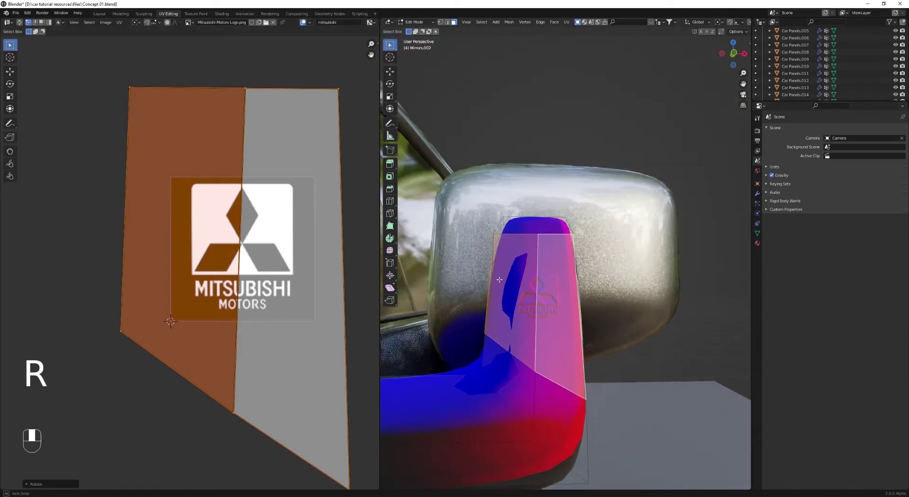
pyautogui.press('r')
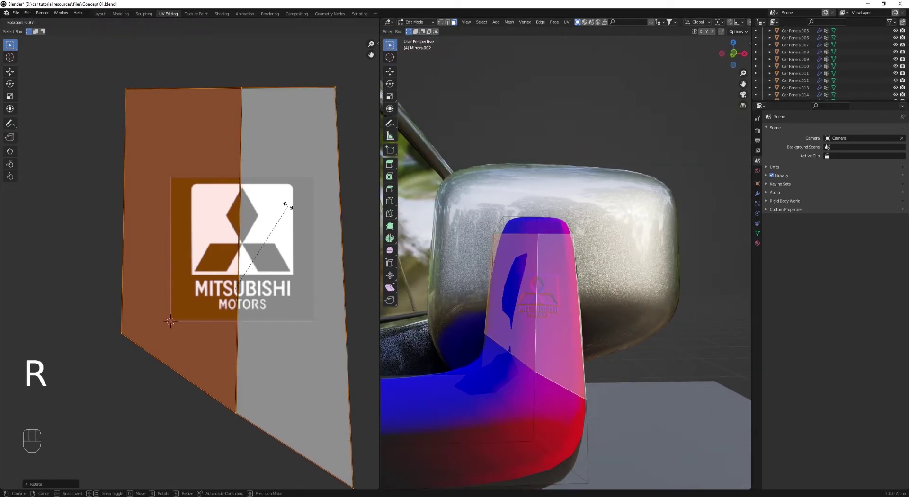
pyautogui.click(288, 217)
# Step: Scale the UV faces down to enlarge the logo and shift them to keep it centred on the arm
pyautogui.press('s')
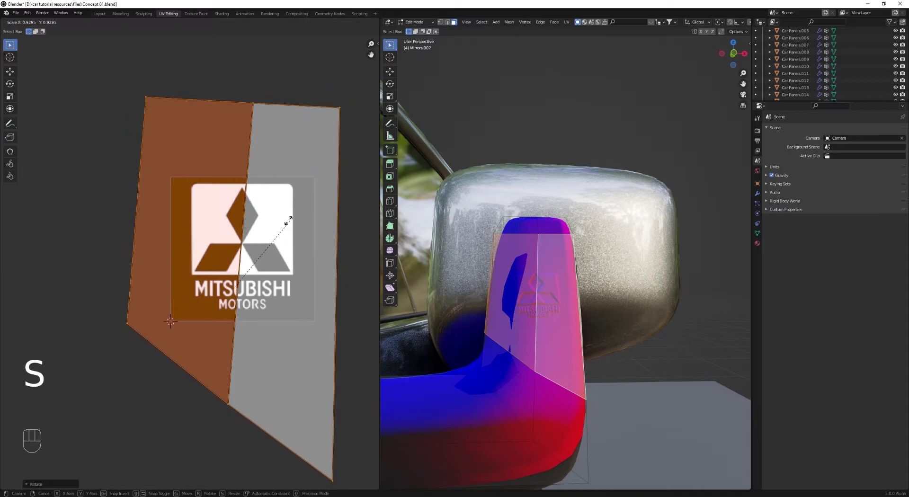
pyautogui.click(263, 217)
pyautogui.press('g')
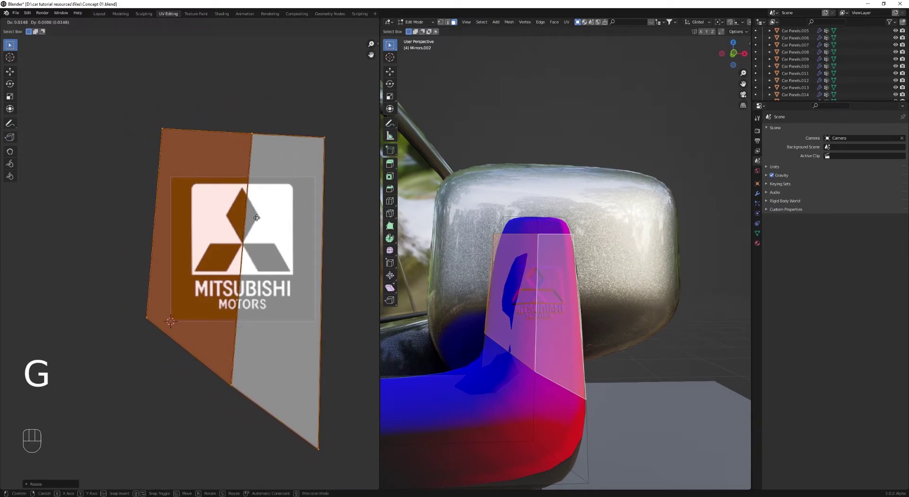
pyautogui.click(263, 219)
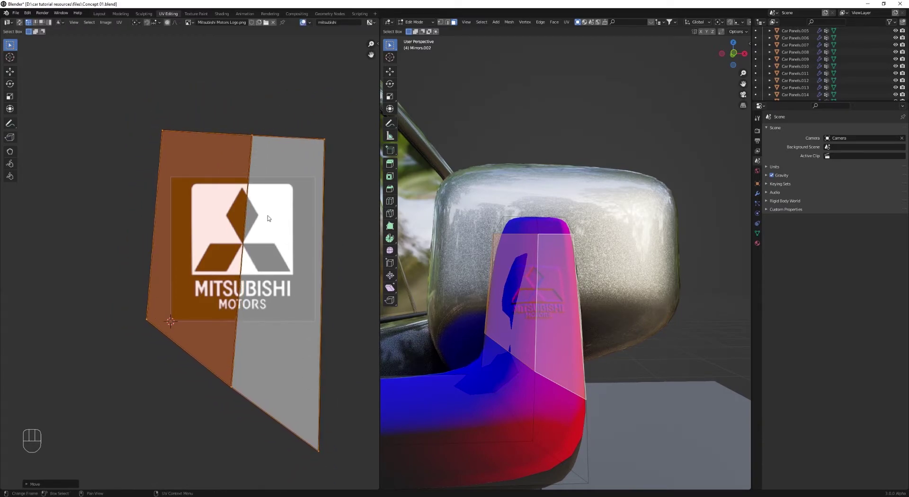
pyautogui.press('r')
pyautogui.rightClick(267, 219)
pyautogui.moveTo(474, 294); pyautogui.dragTo(490, 308, button='middle')
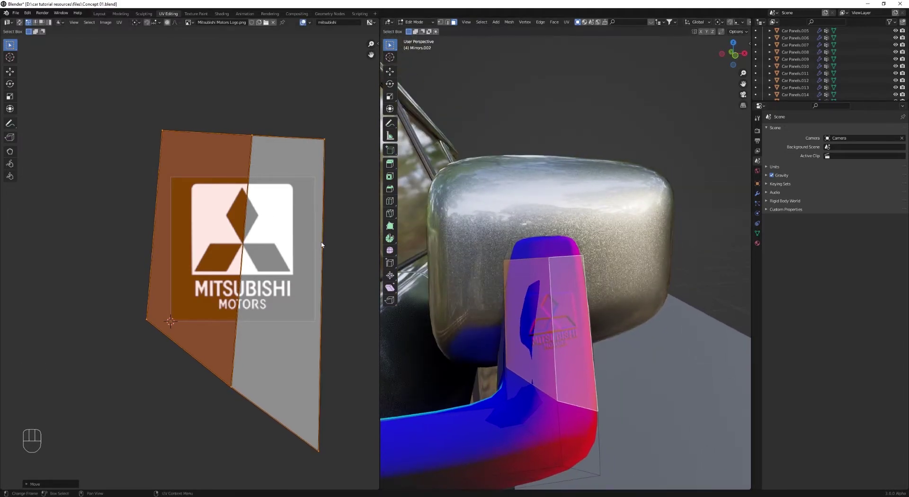
# Step: Rotate the mirror arm's UV faces slightly, shift them up to lower the logo on the arm, and leave Edit Mode
pyautogui.press('r')
pyautogui.click(284, 224)
pyautogui.press('g')
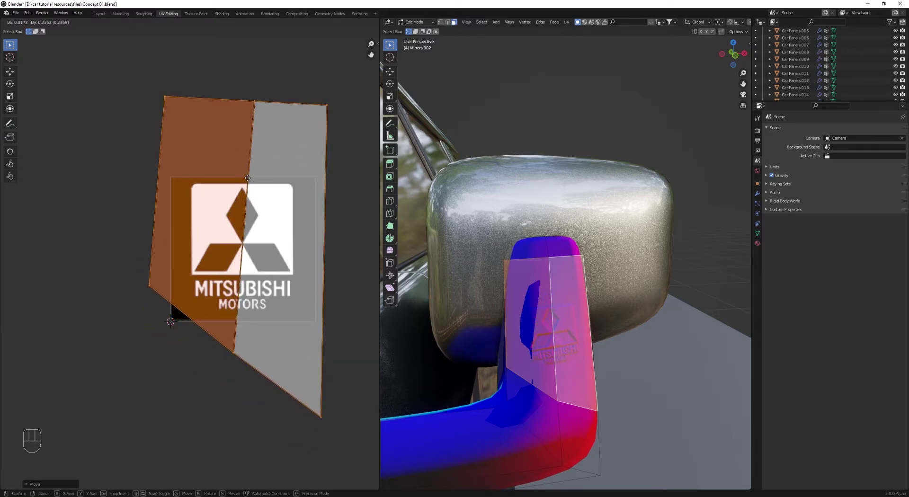
pyautogui.click(249, 179)
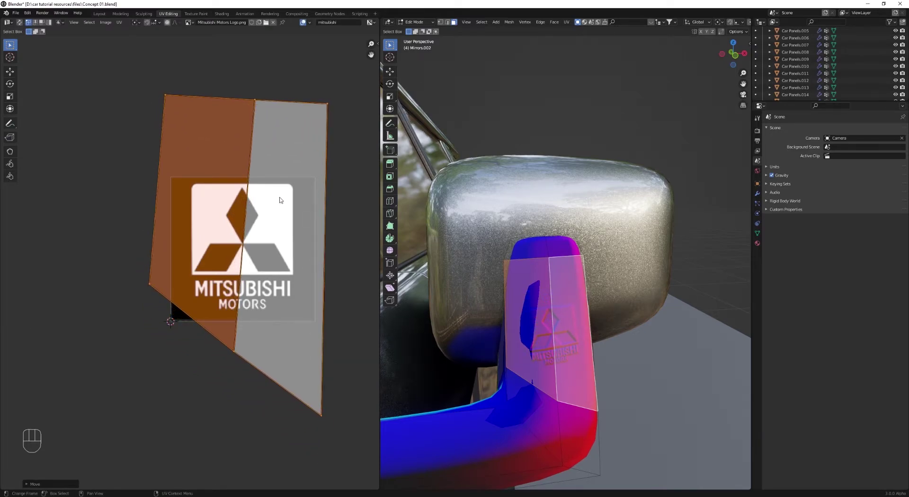
pyautogui.press('Tab')
pyautogui.moveTo(570, 284); pyautogui.dragTo(589, 262, button='middle')
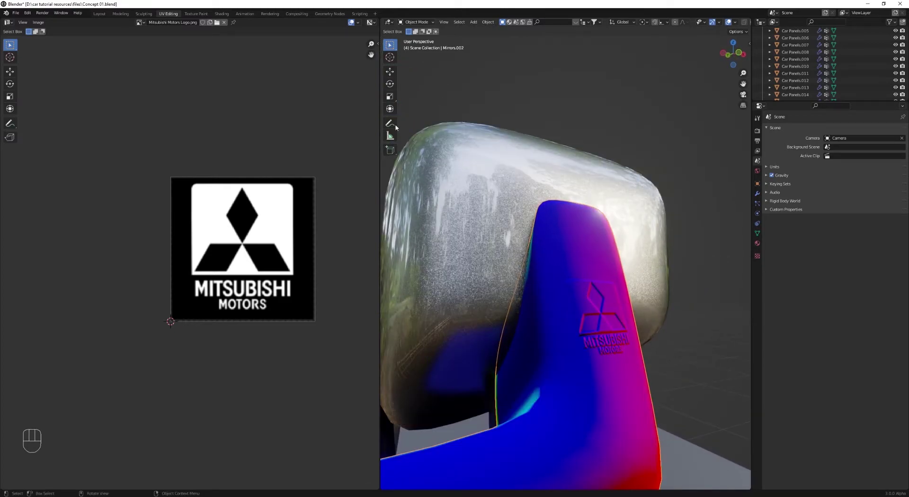
# Step: In the Shading workspace, raise the logo Bump node's strength to 0.658 and enable Invert
pyautogui.click(221, 14)
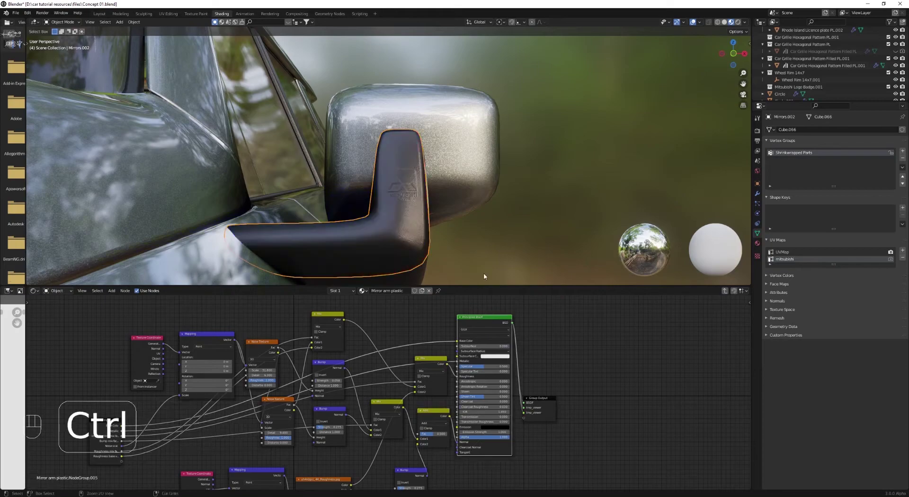
pyautogui.moveTo(484, 277); pyautogui.dragTo(377, 170, button='middle')
pyautogui.scroll(4, 356, 156)
pyautogui.moveTo(387, 419); pyautogui.dragTo(391, 397, button='middle')
pyautogui.scroll(4, 401, 400)
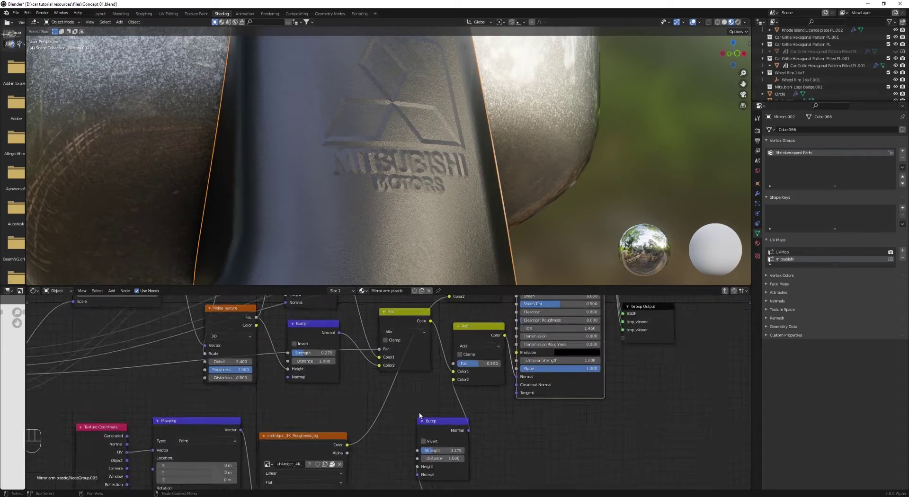
pyautogui.doubleClick(418, 419)
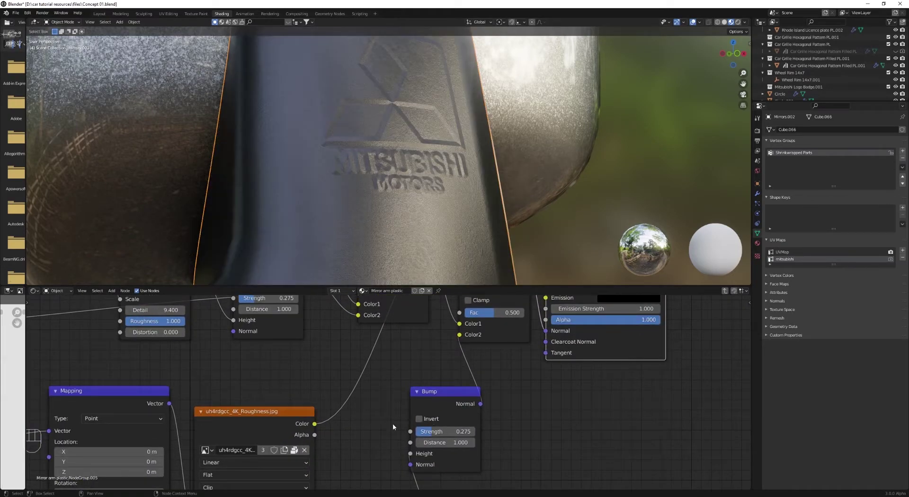
pyautogui.moveTo(429, 432); pyautogui.dragTo(451, 431)
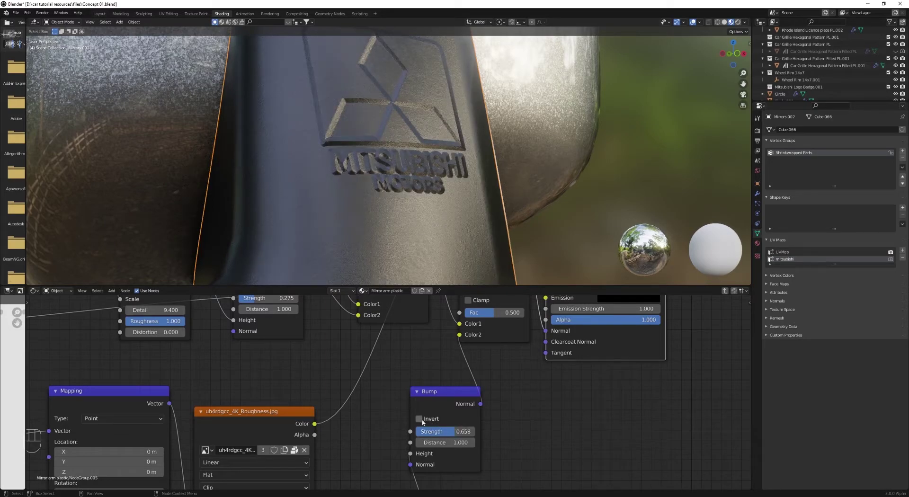
pyautogui.click(419, 419)
# Step: Move the logo Bump node closer to the Add mix node and set its strength to 0.500
pyautogui.keyDown('shift'); pyautogui.scroll(3, 496, 371); pyautogui.keyUp('shift')
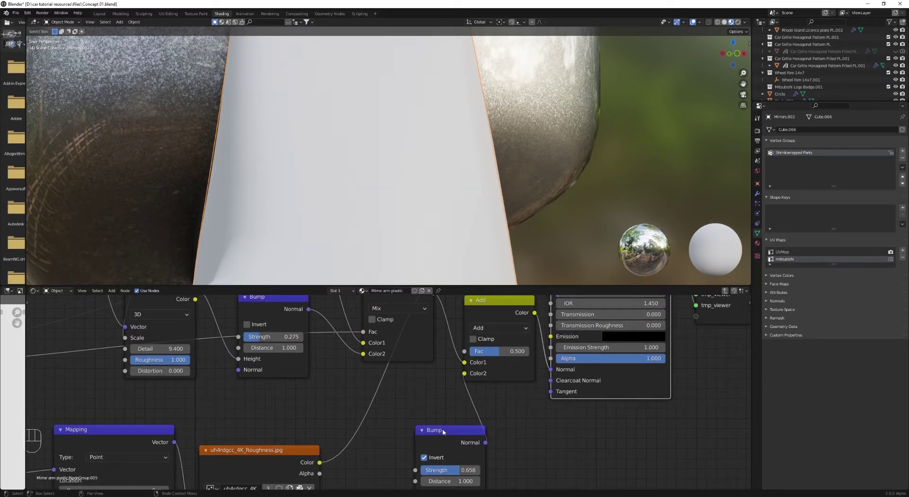
pyautogui.moveTo(442, 428); pyautogui.dragTo(399, 398)
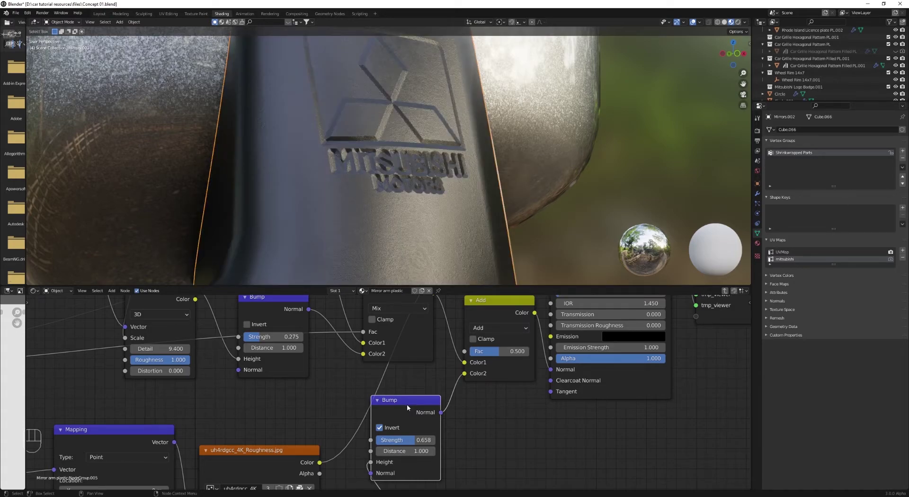
pyautogui.moveTo(403, 440); pyautogui.dragTo(376, 440)
# Step: Examine the logo on the mirror arm from several angles in Rendered shading, and return to Material Preview
pyautogui.scroll(-8, 424, 141)
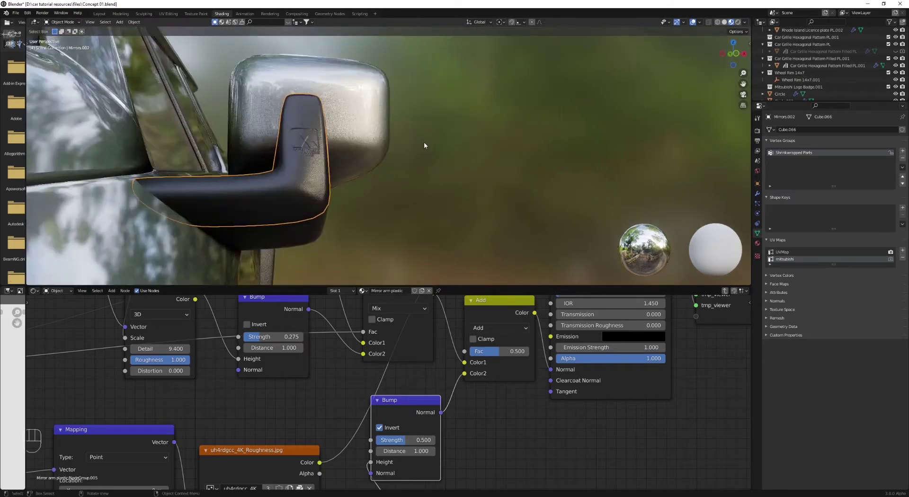
pyautogui.moveTo(424, 142)
pyautogui.keyDown('alt'); pyautogui.mouseDown(button='middle')
pyautogui.moveTo(343, 176)
pyautogui.moveTo(313, 163)
pyautogui.mouseUp(button='middle'); pyautogui.keyUp('alt')
pyautogui.press('z')
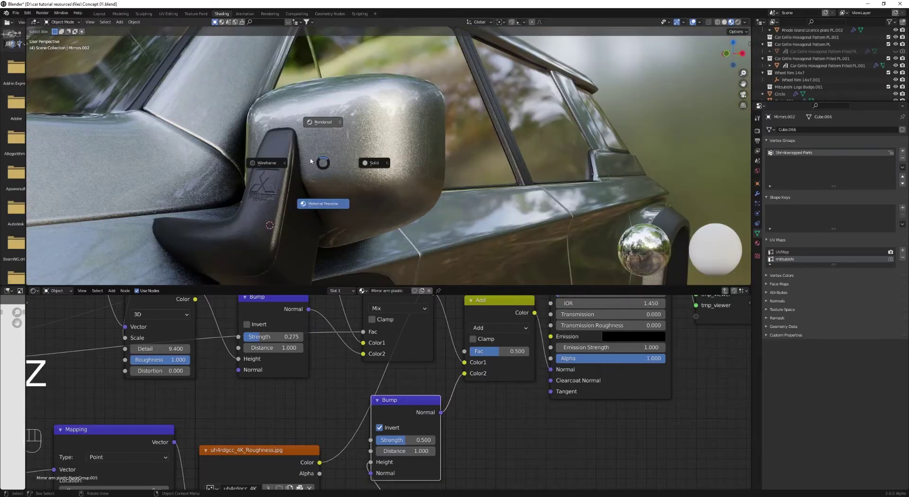
pyautogui.press('8')
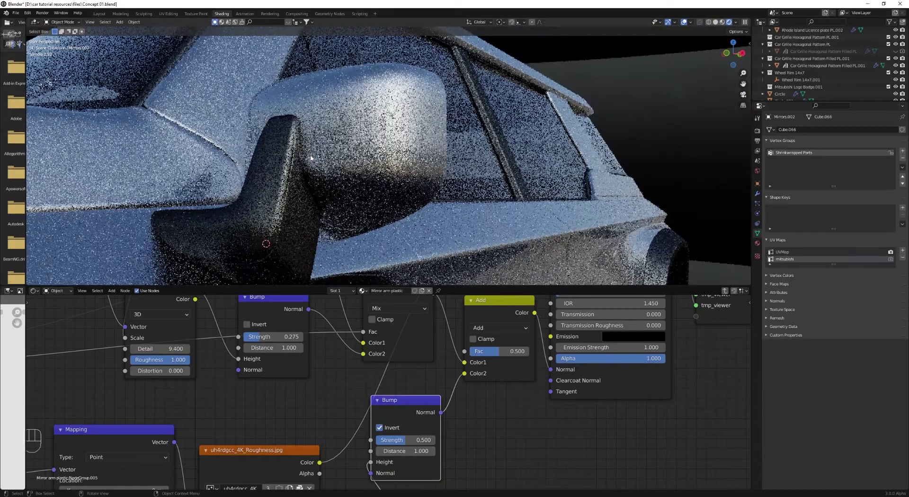
pyautogui.scroll(3, 336, 175)
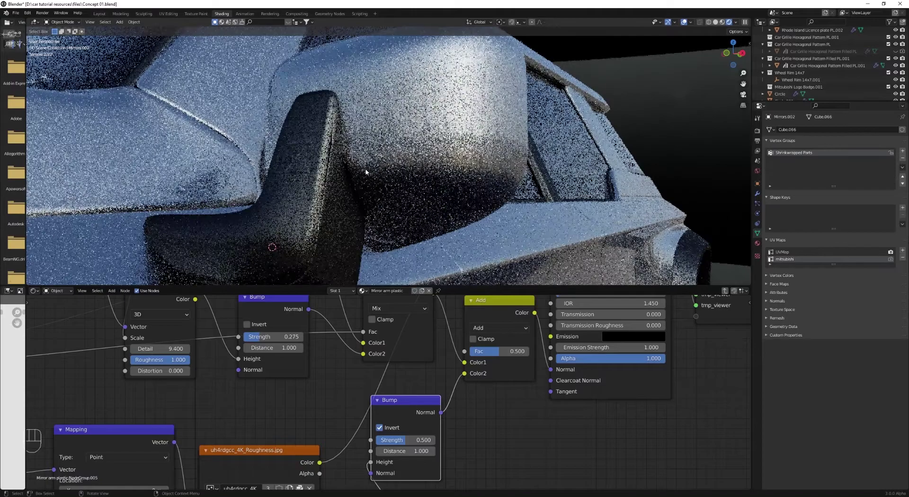
pyautogui.moveTo(368, 171); pyautogui.dragTo(575, 176, button='middle')
pyautogui.press('z')
pyautogui.click(338, 175)
pyautogui.scroll(2, 575, 176)
pyautogui.press('z')
pyautogui.click(577, 217)
# Step: Select the mirror glass and add a UV map named "objects mirror" to it
pyautogui.moveTo(576, 217); pyautogui.dragTo(394, 161, button='middle')
pyautogui.click(394, 161)
pyautogui.keyDown('shift'); pyautogui.moveTo(500, 161); pyautogui.dragTo(521, 171, button='middle'); pyautogui.keyUp('shift')
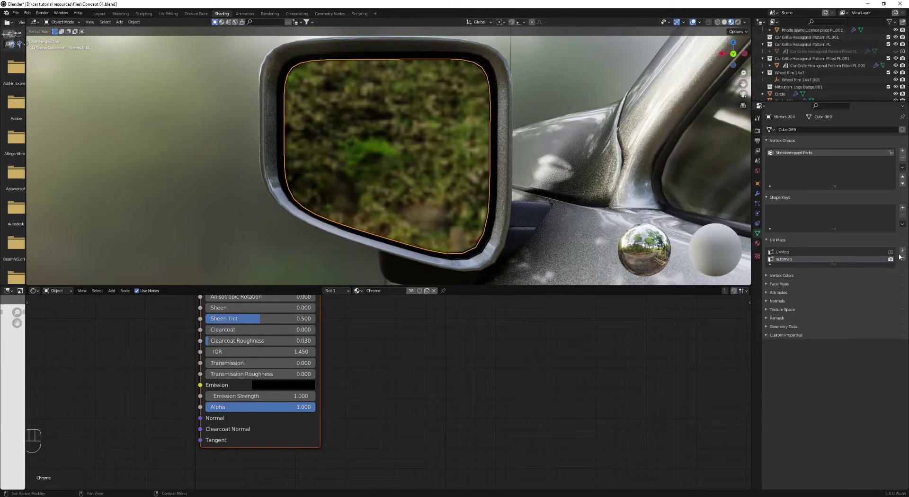
pyautogui.click(901, 251)
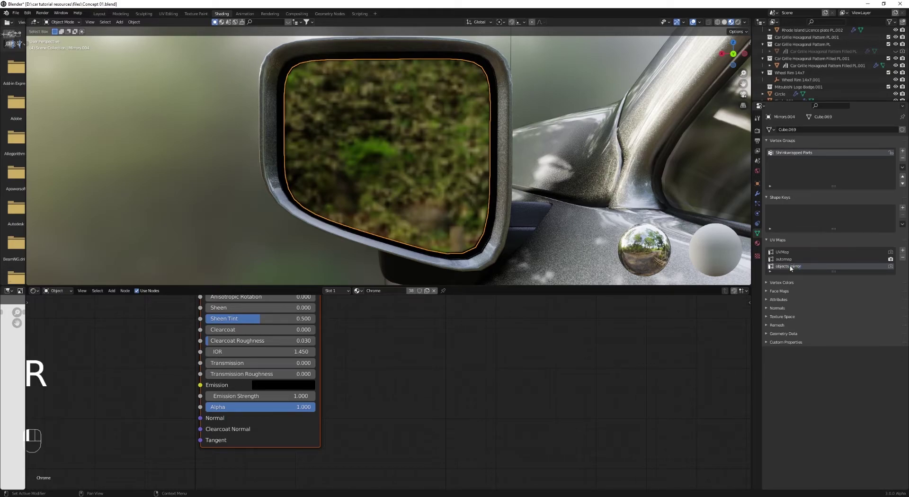
# Step: Make a separate copy of the Chrome material for the mirror glass and name it "mirror"
pyautogui.scroll(-5, 479, 379)
pyautogui.scroll(2, 470, 384)
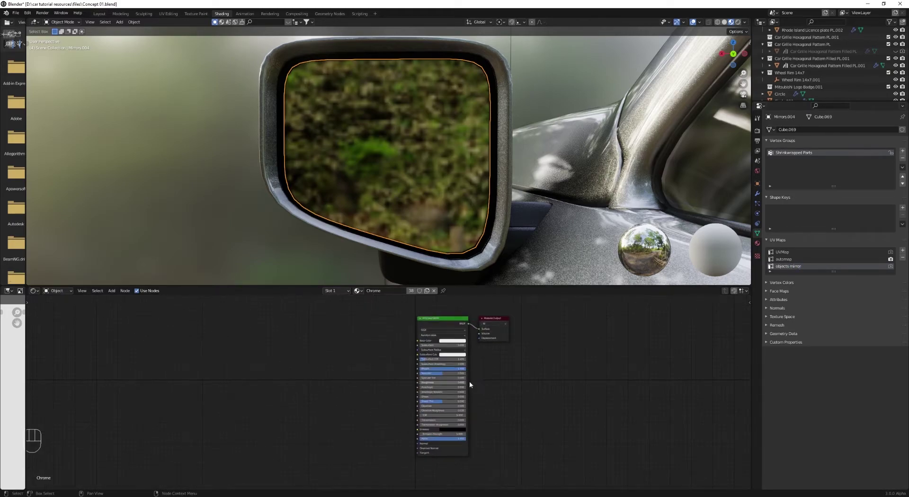
pyautogui.click(401, 291)
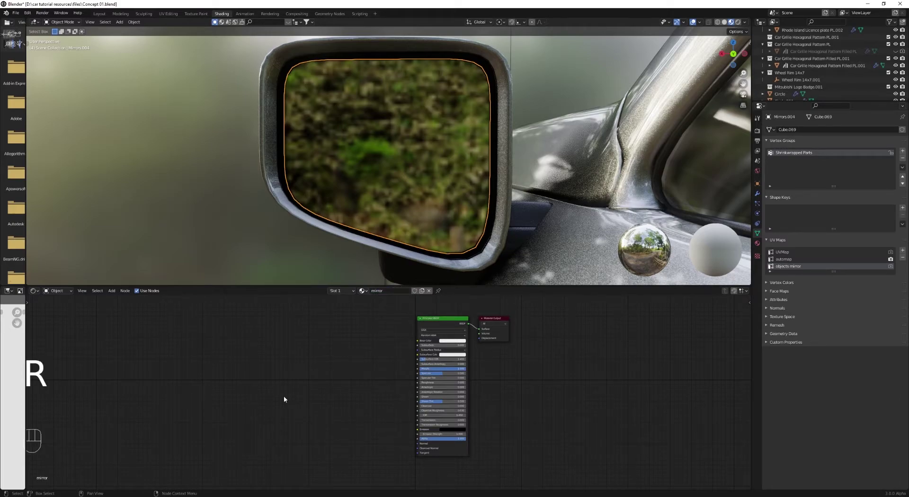
# Step: Add an Image Texture with Mapping and Texture Coordinate nodes to the mirror material, and detach it from the shader's Base Color
pyautogui.click(422, 326)
pyautogui.hotkey('ctrl', 't')
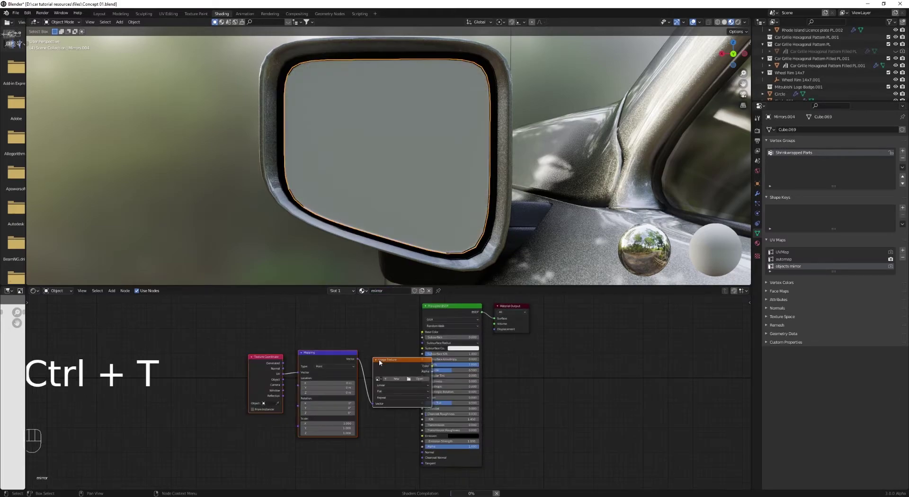
pyautogui.click(273, 362)
pyautogui.moveTo(421, 332)
pyautogui.mouseDown()
pyautogui.moveTo(407, 337)
pyautogui.moveTo(422, 332)
pyautogui.mouseUp()
pyautogui.scroll(1, 393, 340)
# Step: Add a Mix node before the Principled BSDF and link the Image Texture's Color to its Fac input
pyautogui.hotkey('shift', 'a')
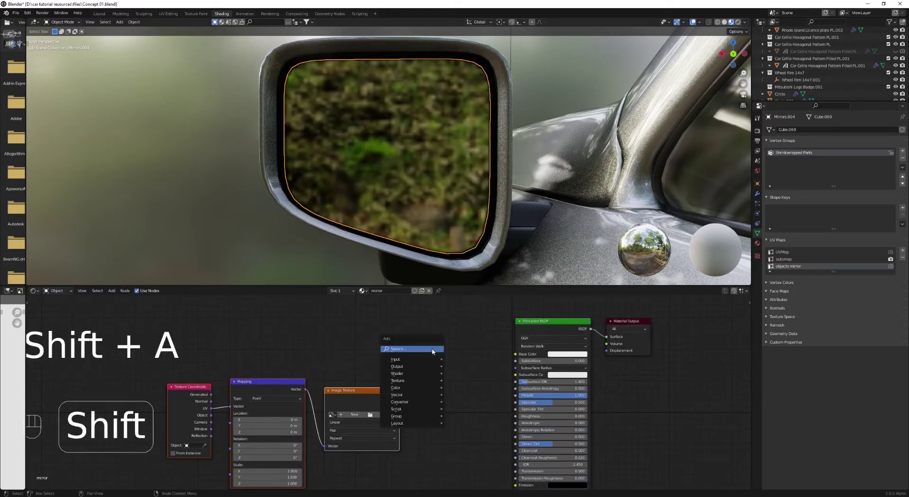
pyautogui.click(432, 349)
pyautogui.write('mix')
pyautogui.press('Return')
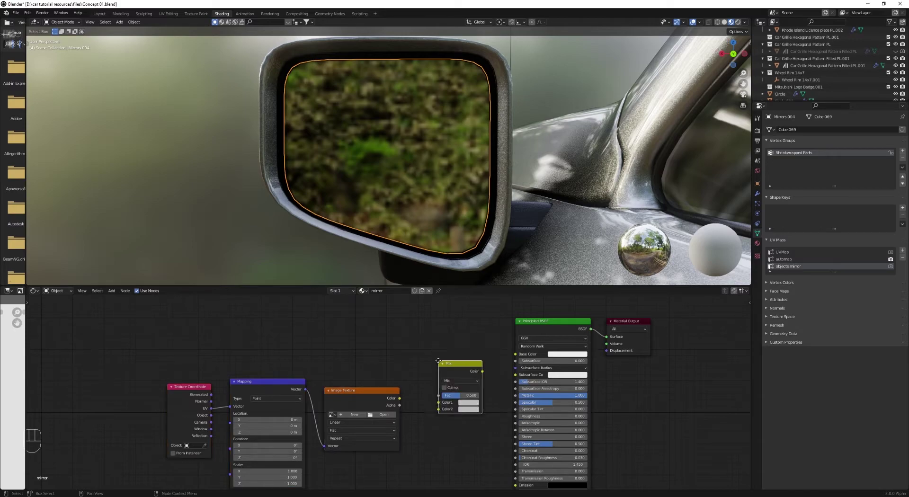
pyautogui.click(429, 340)
pyautogui.scroll(1, 393, 407)
pyautogui.moveTo(402, 399); pyautogui.dragTo(435, 370)
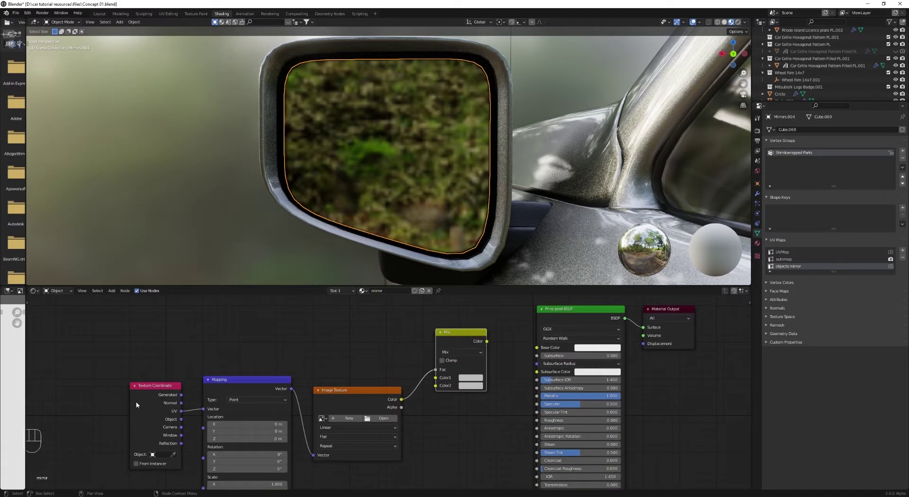
# Step: Replace the Texture Coordinate node with a UV Map node set to "objects mirror" and connect it to the Mapping node's Vector
pyautogui.click(137, 399)
pyautogui.press('x')
pyautogui.hotkey('shift', 'a')
pyautogui.write('uv')
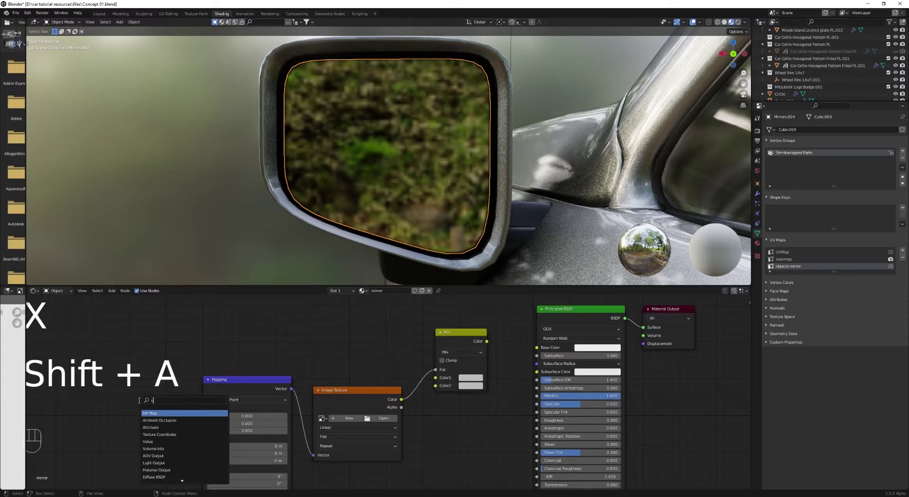
pyautogui.click(150, 413)
pyautogui.click(146, 433)
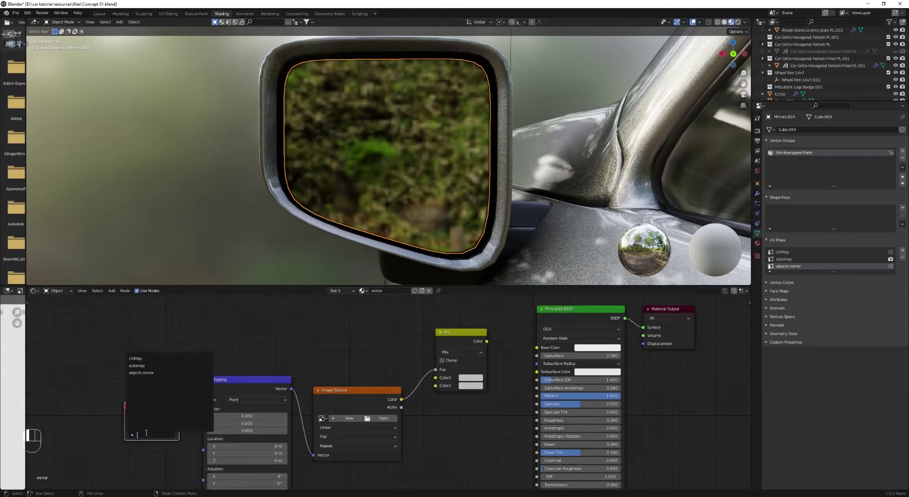
pyautogui.click(142, 374)
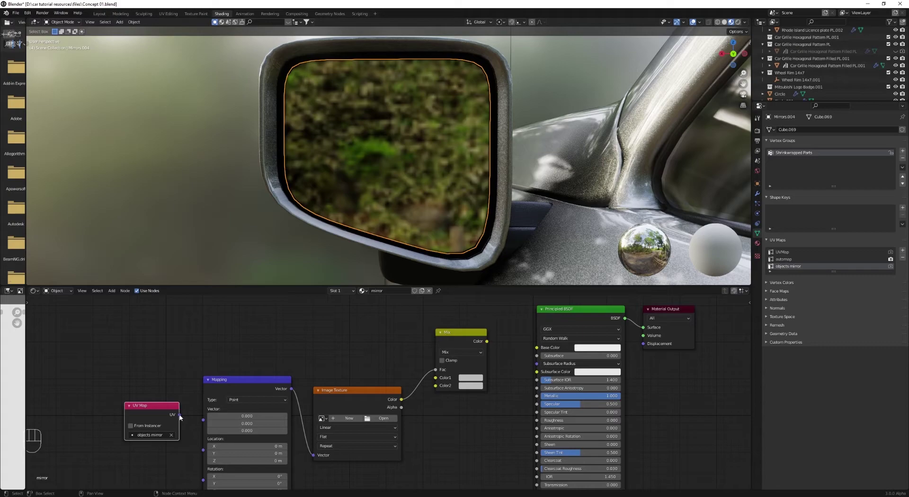
pyautogui.moveTo(203, 422); pyautogui.dragTo(203, 420)
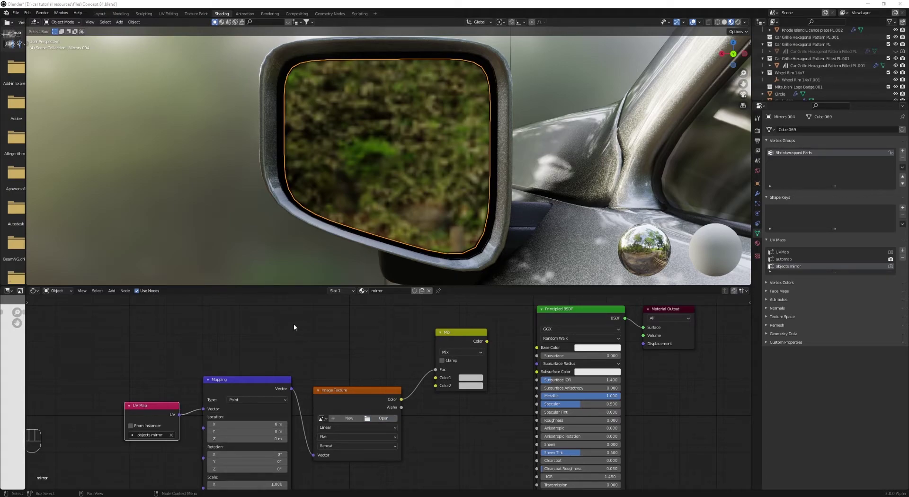
# Step: Load the "Objects in the mirror..." warning PNG into the Image Texture node and preview the Mix node's output
pyautogui.doubleClick(422, 190)
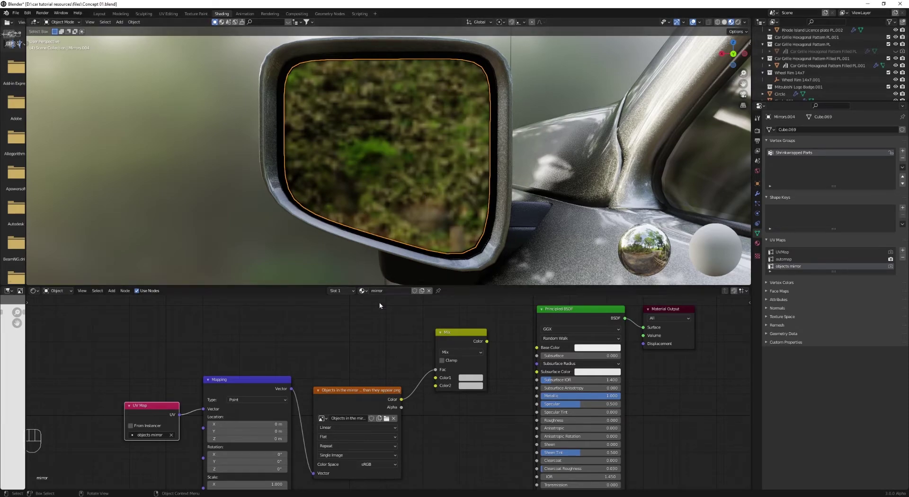
pyautogui.scroll(2, 368, 361)
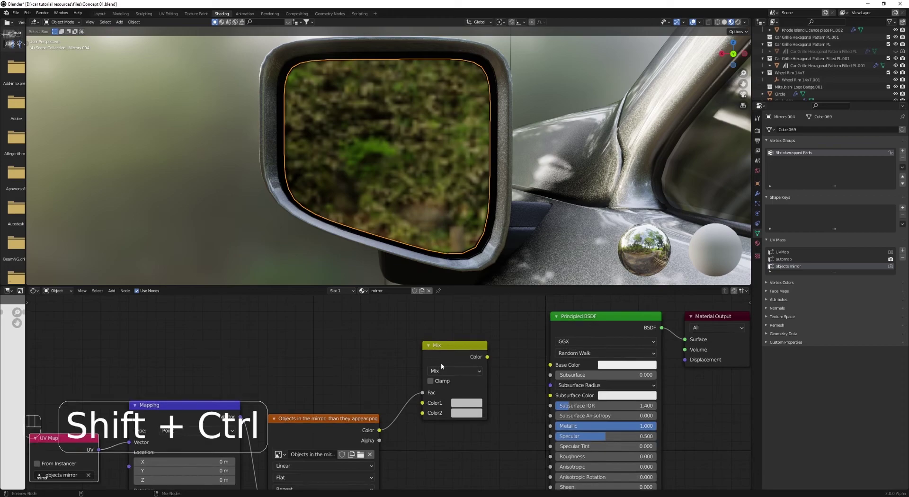
pyautogui.keyDown('ctrl'); pyautogui.keyDown('shift'); pyautogui.click(437, 340); pyautogui.keyUp('shift'); pyautogui.keyUp('ctrl')
# Step: Select the lower row of faces on the mirror glass in Edit Mode and unwrap them
pyautogui.press('Tab')
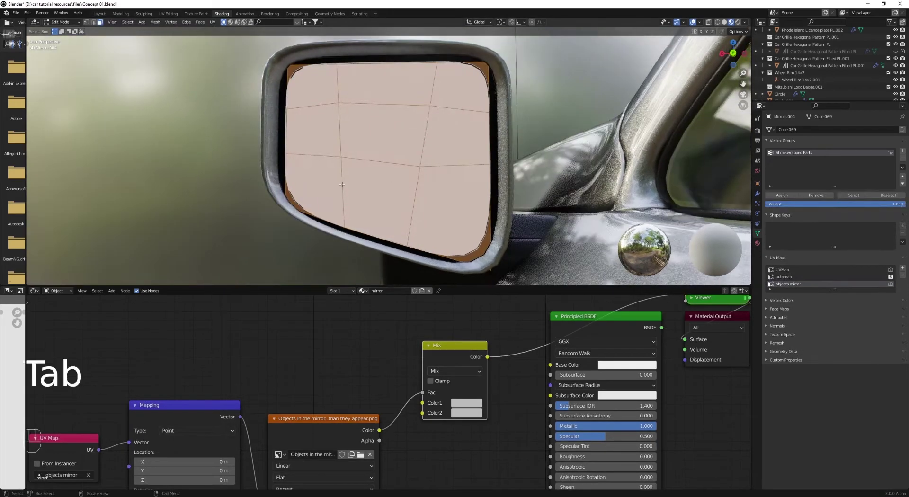
pyautogui.press('3')
pyautogui.moveTo(343, 211); pyautogui.dragTo(469, 227)
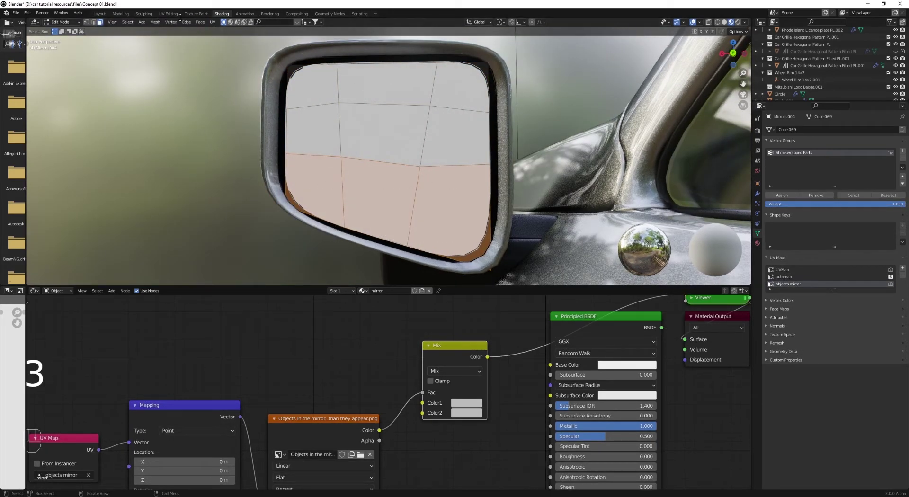
pyautogui.click(213, 22)
pyautogui.click(217, 29)
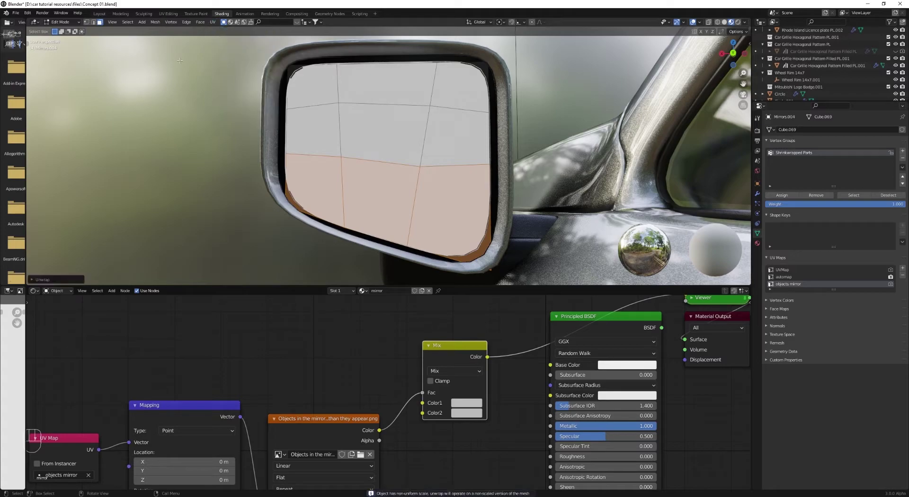
# Step: Set the Mix node's Color1 to black
pyautogui.scroll(-1, 459, 333)
pyautogui.moveTo(459, 333); pyautogui.dragTo(435, 351, button='middle')
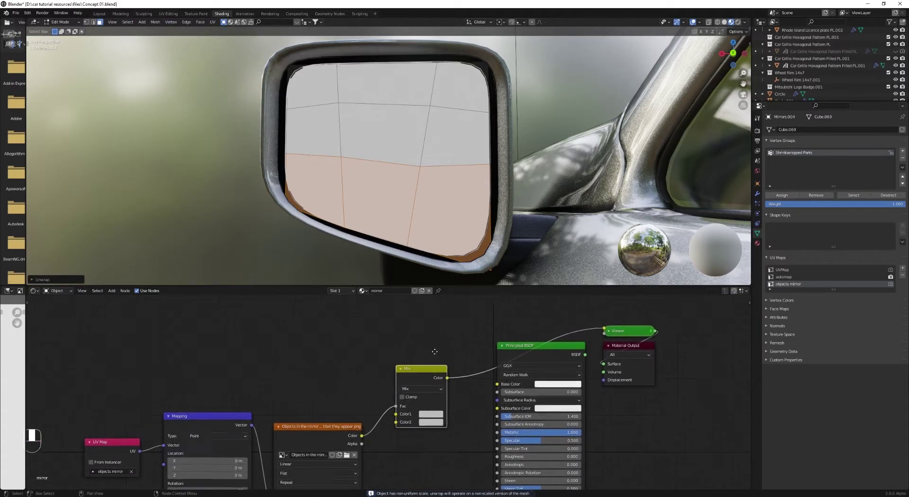
pyautogui.scroll(1, 395, 390)
pyautogui.click(439, 418)
pyautogui.moveTo(496, 331); pyautogui.dragTo(496, 357)
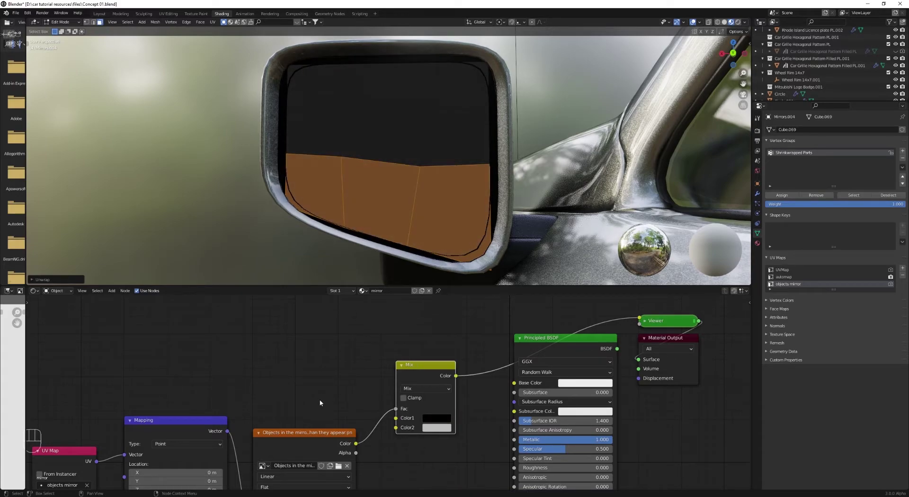
# Step: Preview the warning Image Texture's colour output directly on the mirror glass
pyautogui.press('Tab')
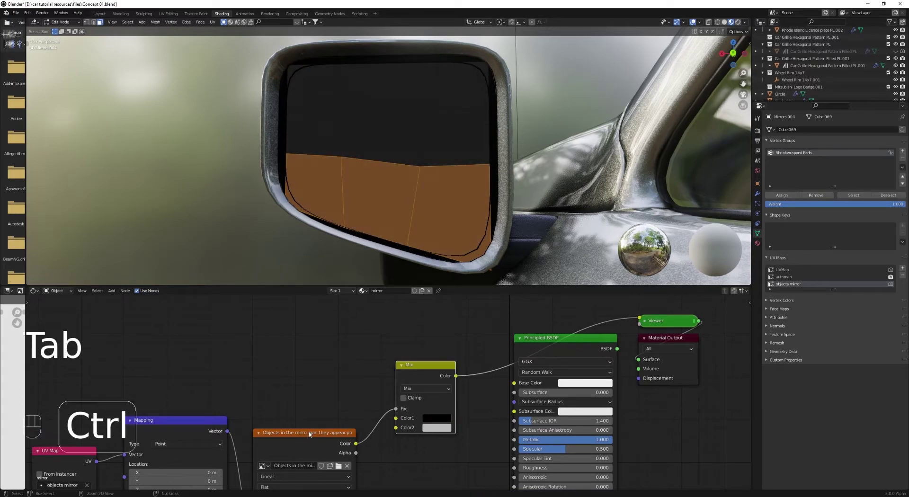
pyautogui.keyDown('ctrl'); pyautogui.keyDown('shift'); pyautogui.click(308, 436); pyautogui.keyUp('shift'); pyautogui.keyUp('ctrl')
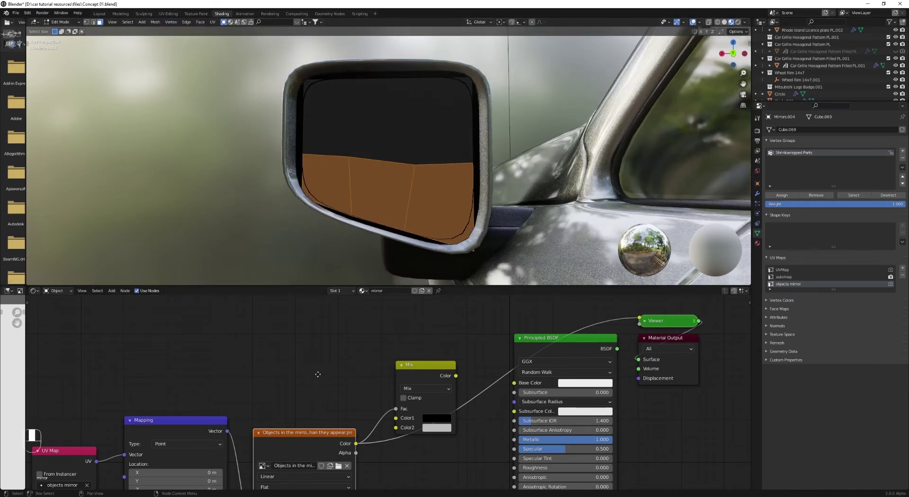
pyautogui.moveTo(314, 374); pyautogui.dragTo(445, 316, button='middle')
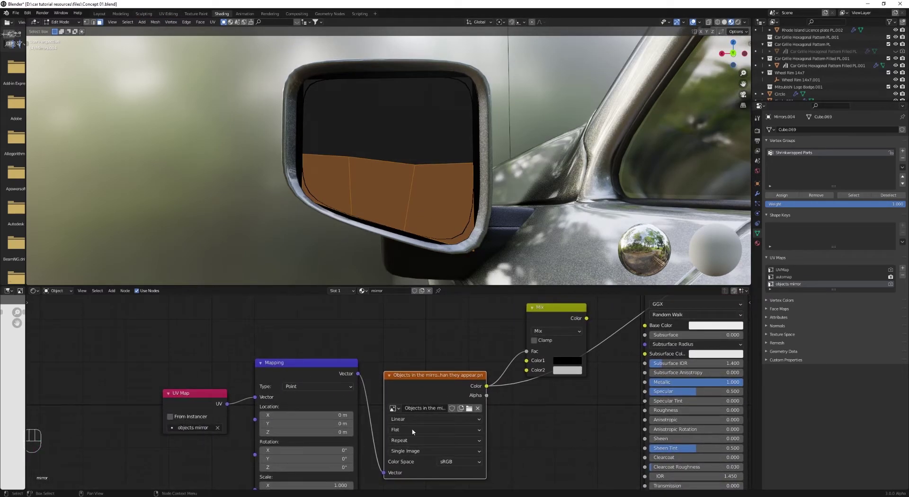
# Step: Scale up the mirror glass's warning-text UVs and move them over the text image in the UV editor, viewing the mirror from behind
pyautogui.click(168, 14)
pyautogui.scroll(-2, 135, 223)
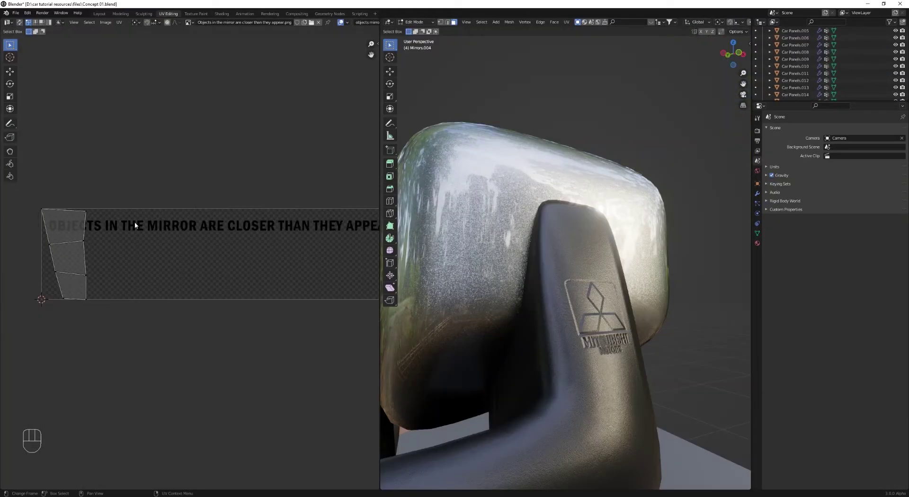
pyautogui.press('a')
pyautogui.moveTo(544, 247); pyautogui.dragTo(660, 257, button='middle')
pyautogui.scroll(3, 650, 258)
pyautogui.press('ctrl+KP_1')
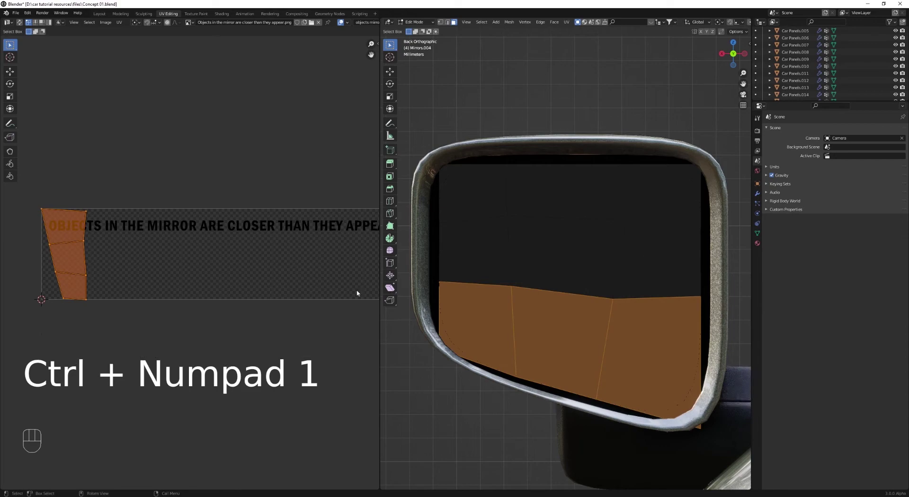
pyautogui.press('s')
pyautogui.click(310, 282)
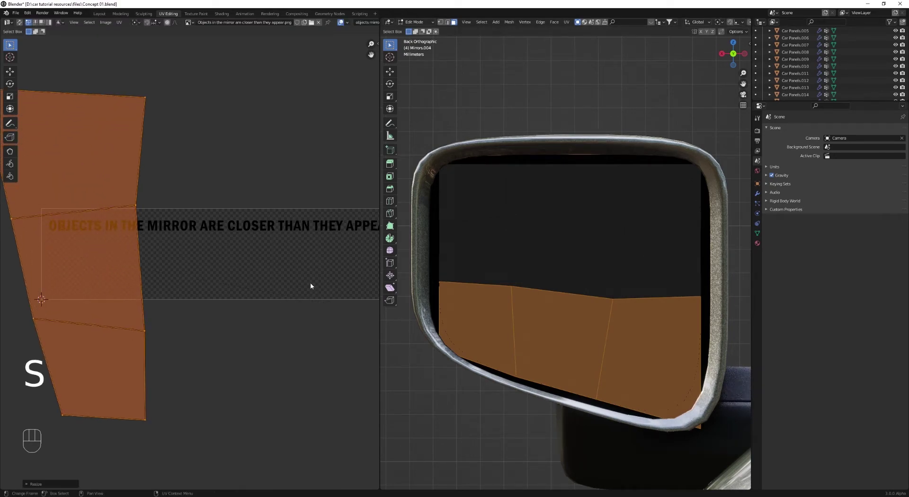
pyautogui.press('g')
pyautogui.click(104, 292)
pyautogui.press('Tab')
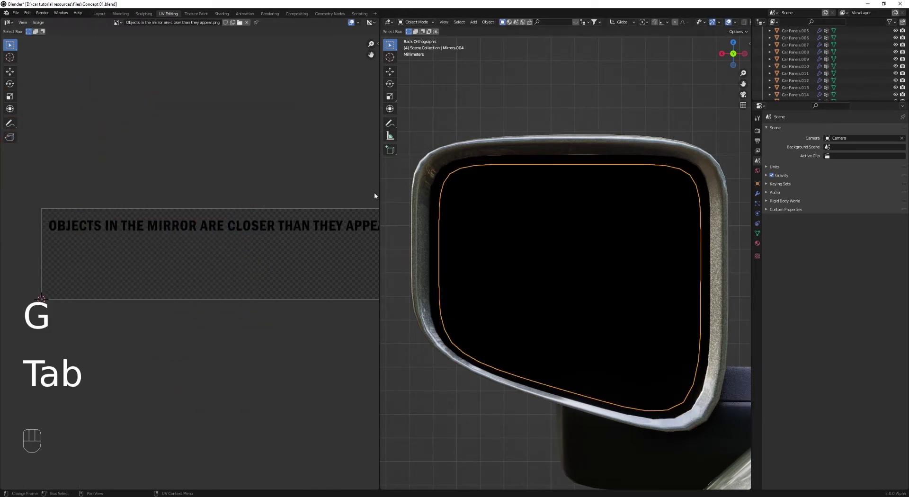
# Step: Preview the warning image's alpha on the glass, connect Alpha to the Mix node's Fac and preview the Mix output
pyautogui.click(228, 16)
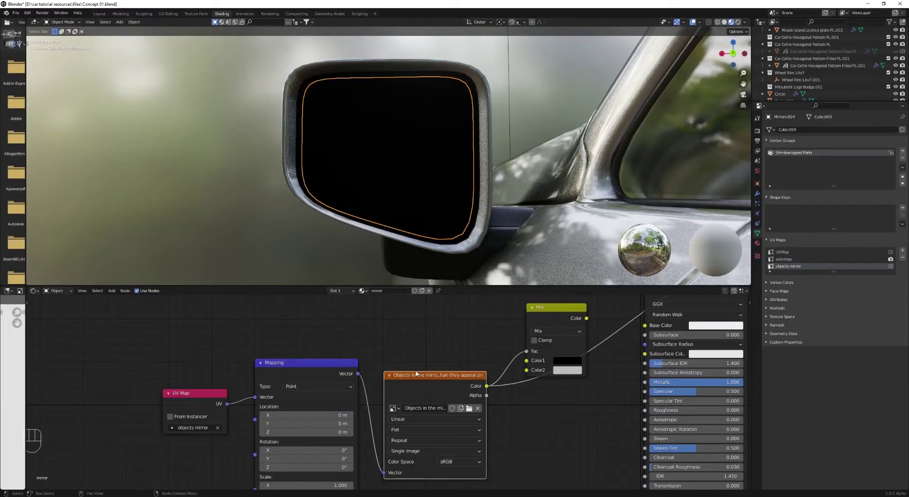
pyautogui.scroll(-1, 420, 357)
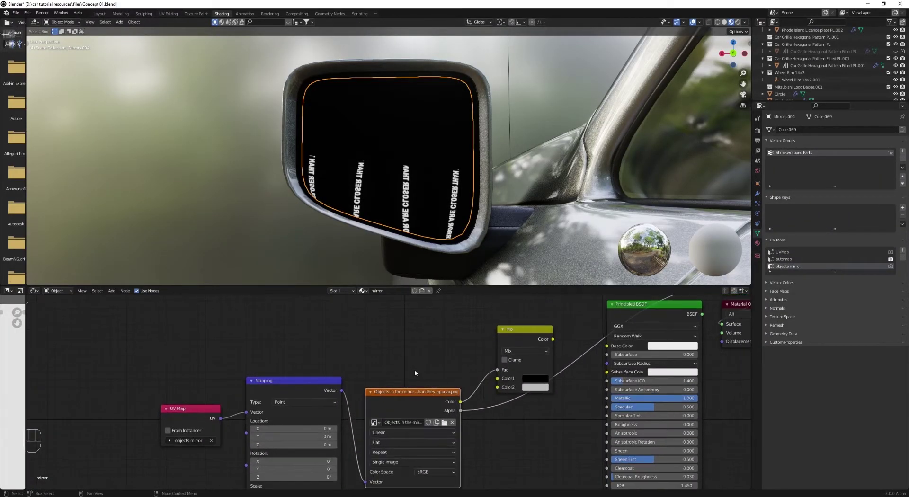
pyautogui.moveTo(423, 362); pyautogui.dragTo(318, 378, button='middle')
pyautogui.scroll(1, 318, 379)
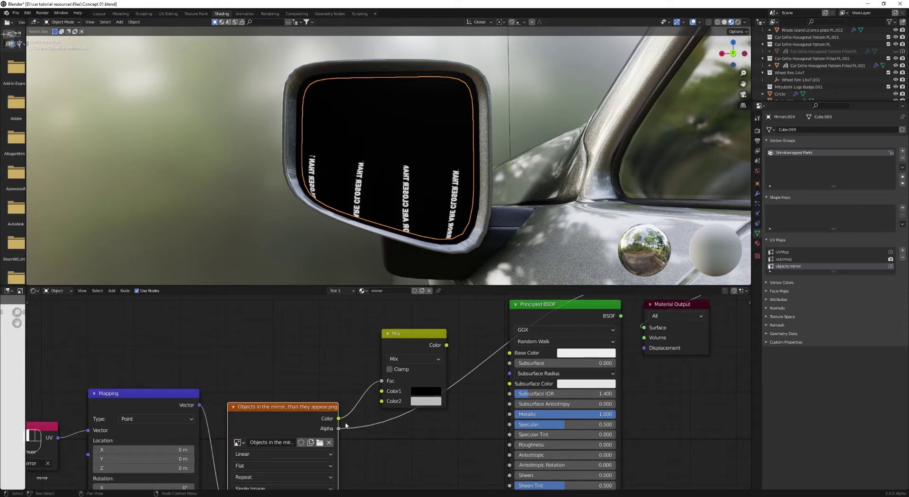
pyautogui.scroll(-1, 499, 377)
pyautogui.moveTo(500, 376); pyautogui.dragTo(452, 402, button='middle')
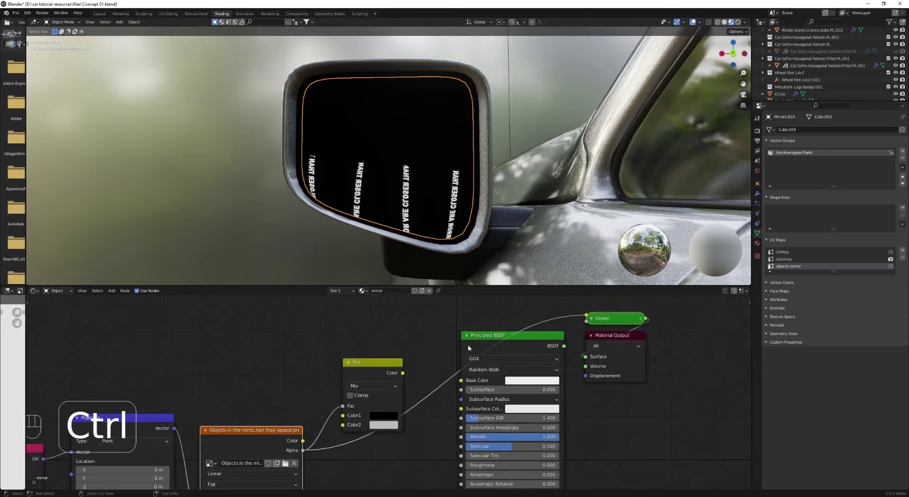
pyautogui.keyDown('ctrl'); pyautogui.keyDown('shift'); pyautogui.click(374, 379); pyautogui.keyUp('shift'); pyautogui.keyUp('ctrl')
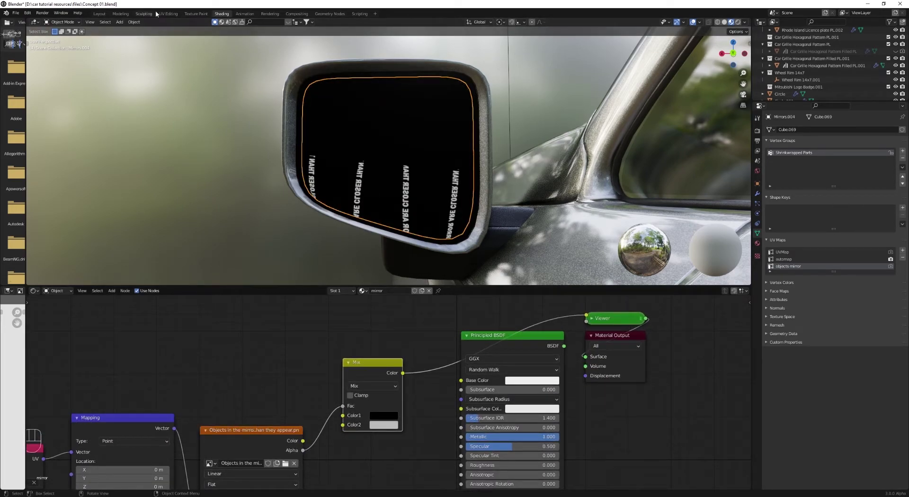
# Step: Set the warning Image Texture's extension mode to Clip
pyautogui.moveTo(249, 457); pyautogui.dragTo(304, 362, button='middle')
pyautogui.scroll(1, 303, 361)
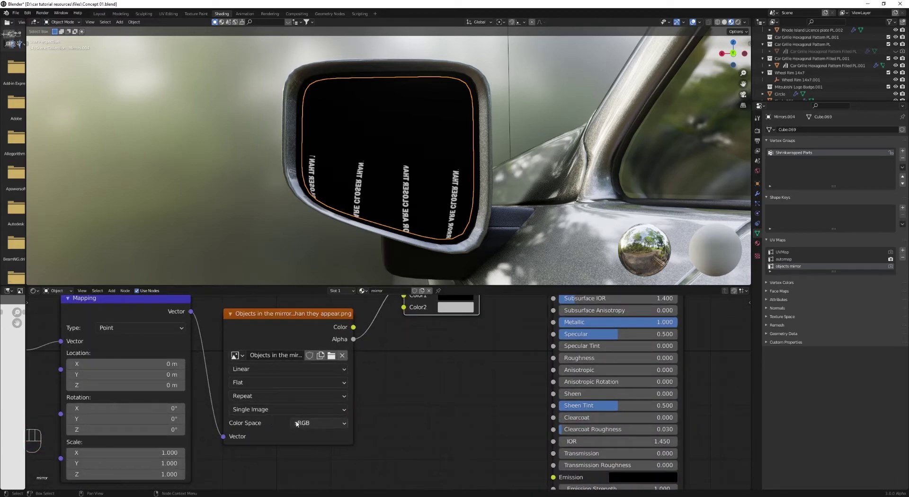
pyautogui.click(263, 396)
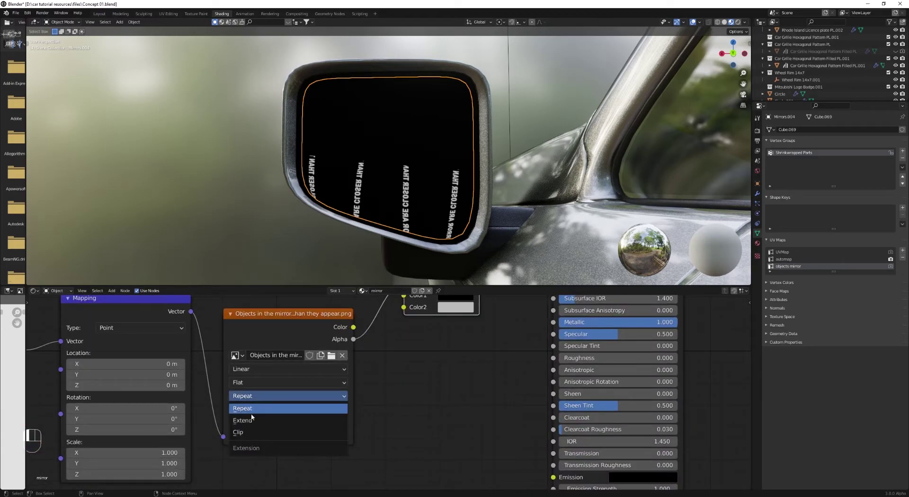
pyautogui.click(246, 432)
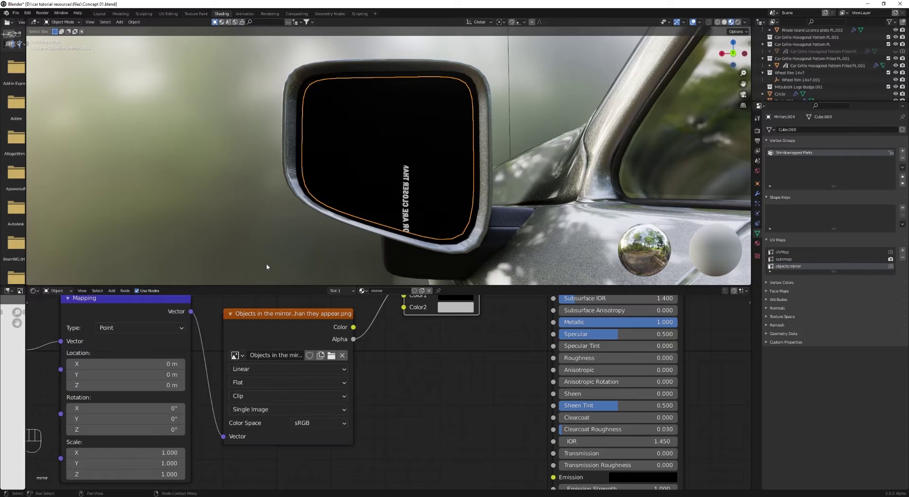
# Step: Rotate the mirror glass UVs about 82 degrees so the text runs horizontally, and flip them horizontally so it reads correctly
pyautogui.click(168, 13)
pyautogui.press('r')
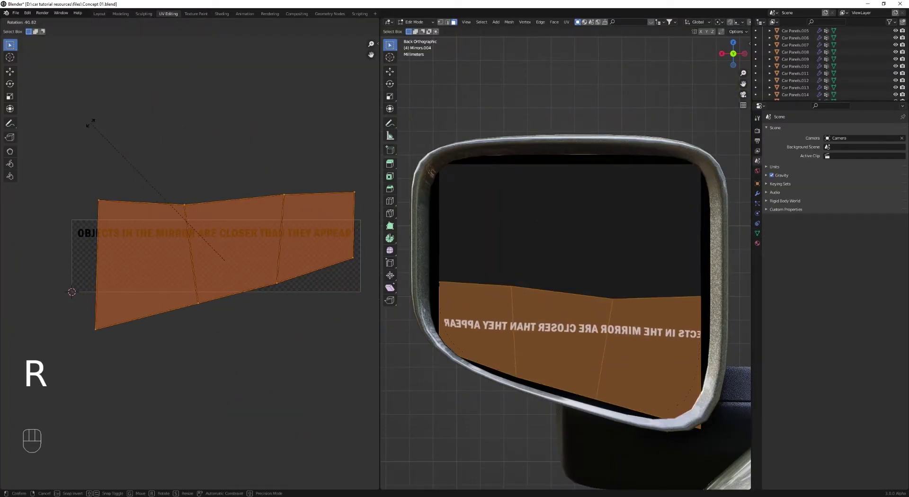
pyautogui.click(90, 122)
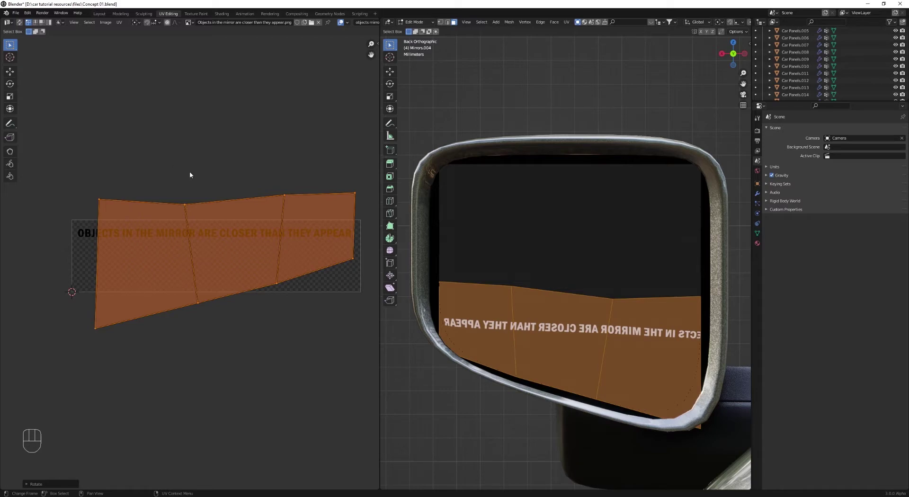
pyautogui.press('s')
pyautogui.press('-')
pyautogui.press('Return')
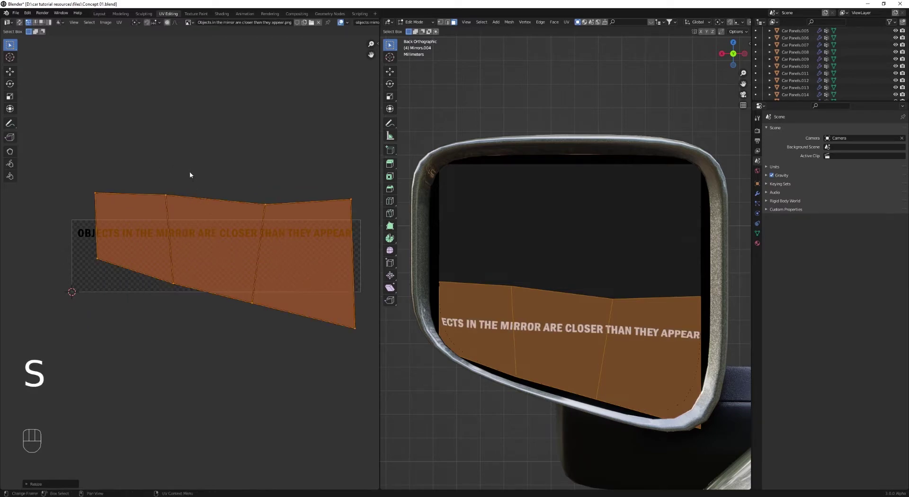
# Step: Scale the UVs up about 1.2 times to shrink the text and shift it toward the glass's lower-right area
pyautogui.scroll(-1, 279, 195)
pyautogui.press('s')
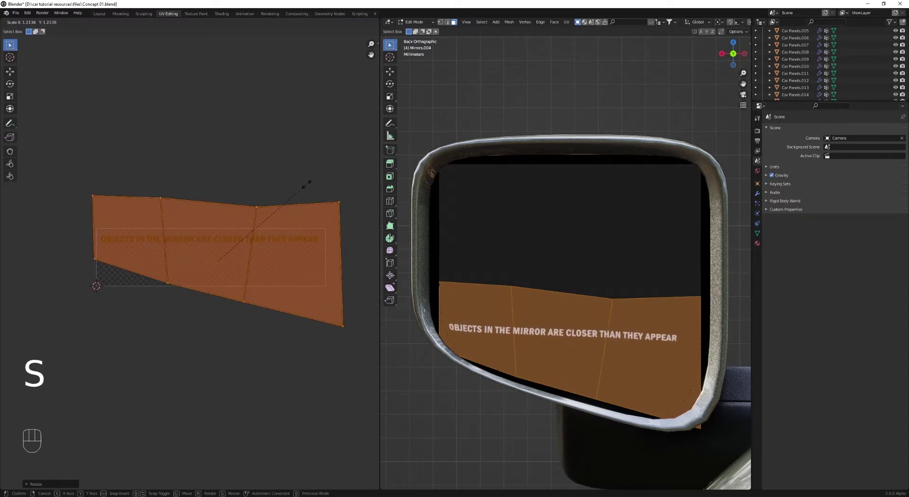
pyautogui.press('g')
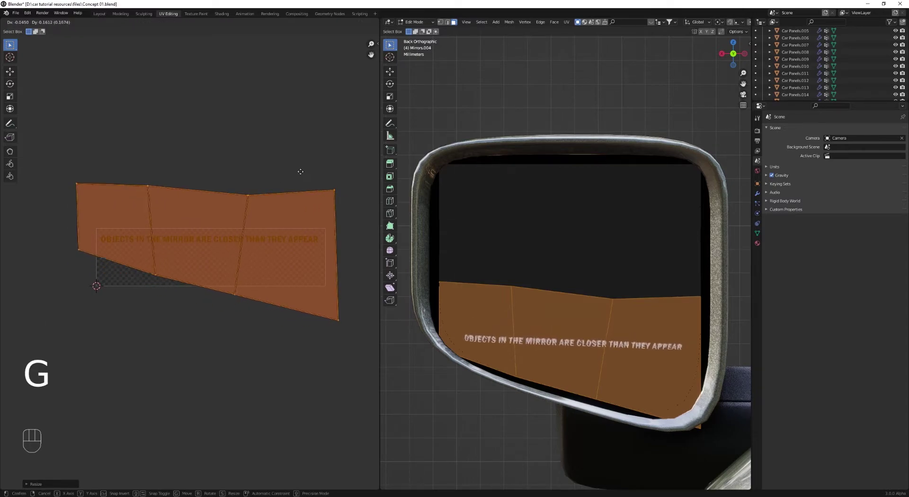
pyautogui.click(290, 174)
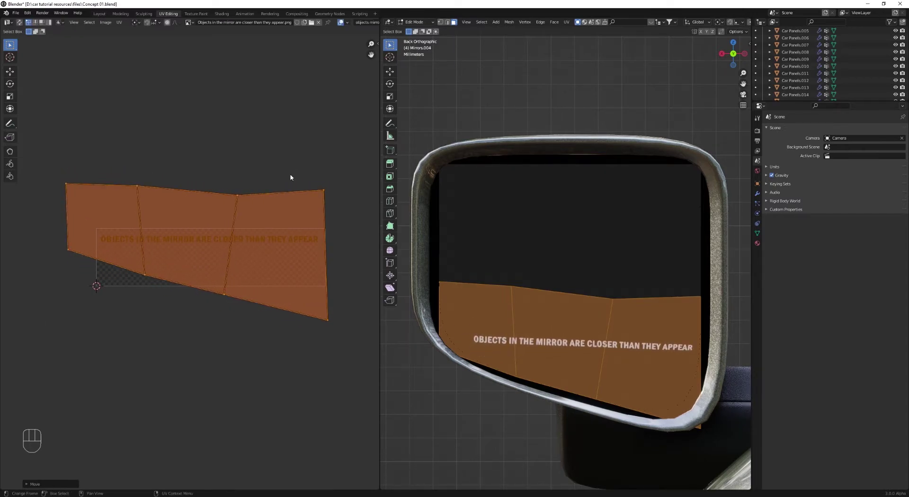
# Step: Rotate the UVs about 1.3 degrees to level the text, move it lower on the glass, leave Edit Mode and deselect everything
pyautogui.press('r')
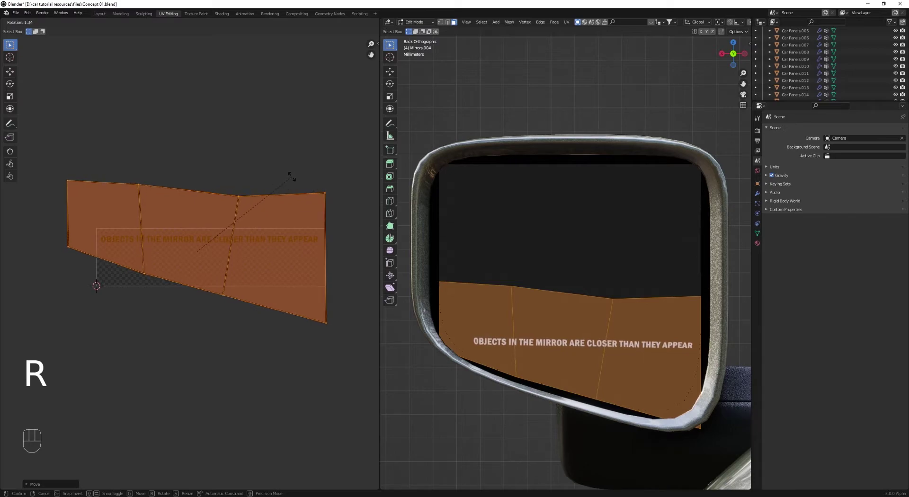
pyautogui.click(292, 177)
pyautogui.press('g')
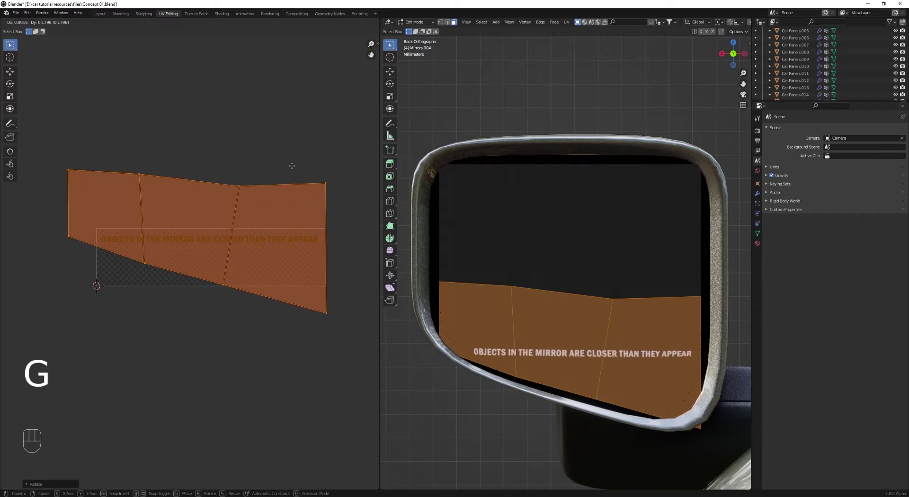
pyautogui.click(292, 166)
pyautogui.press('Tab')
pyautogui.scroll(-2, 580, 233)
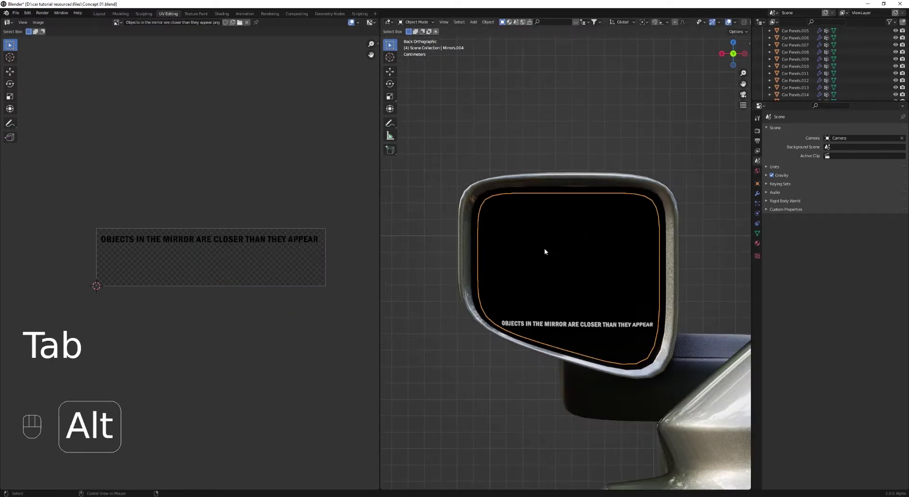
pyautogui.hotkey('alt', 'a')
# Step: Connect the Mix node's Color to the Principled BSDF's Base Color and show the full shader on the mirror glass
pyautogui.click(221, 14)
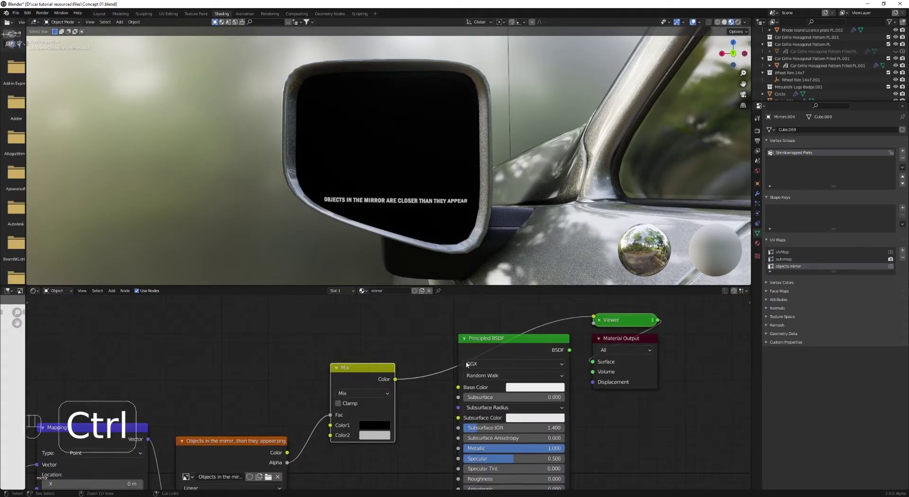
pyautogui.keyDown('ctrl'); pyautogui.keyDown('shift'); pyautogui.click(509, 358); pyautogui.keyUp('shift'); pyautogui.keyUp('ctrl')
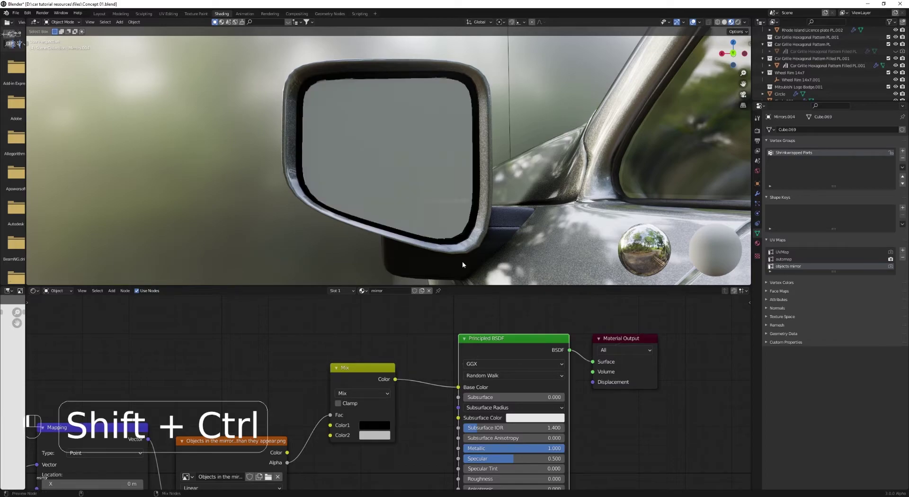
pyautogui.moveTo(426, 189); pyautogui.dragTo(445, 167, button='middle')
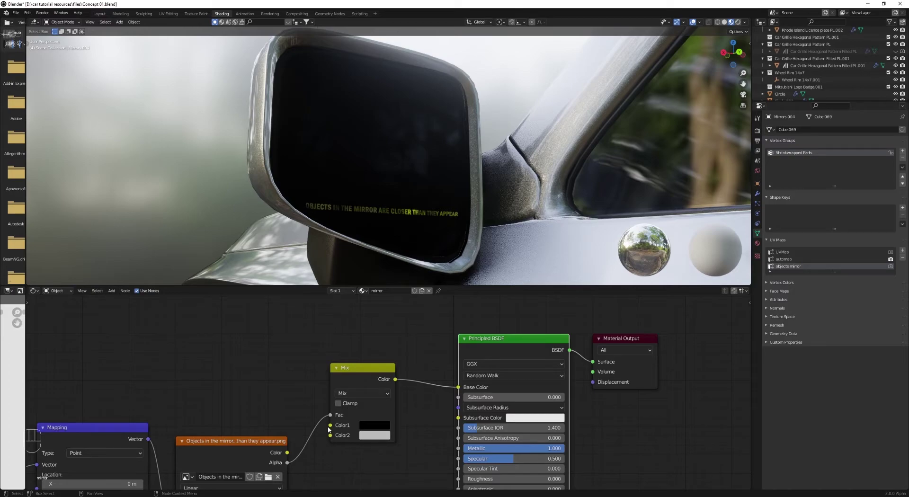
# Step: Disconnect and delete the Mix node, and place a duplicate of the Principled BSDF above the original
pyautogui.moveTo(445, 385); pyautogui.dragTo(446, 386)
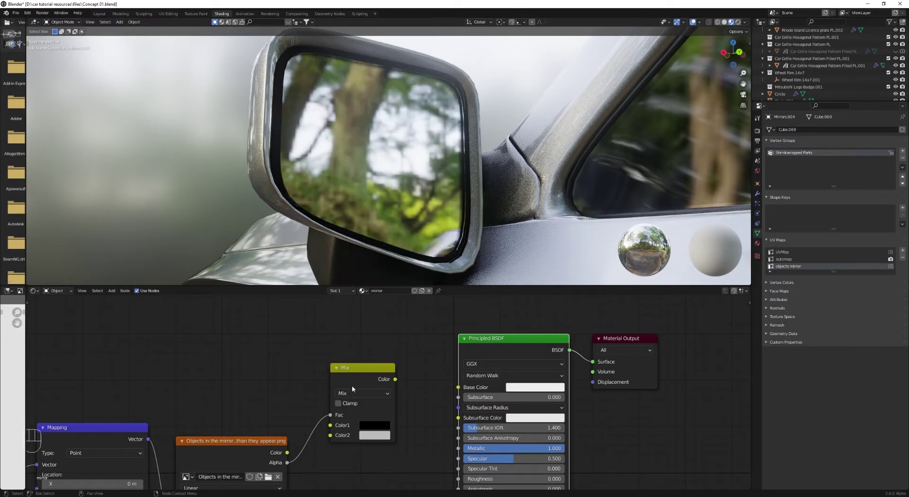
pyautogui.press('x')
pyautogui.scroll(-3, 388, 367)
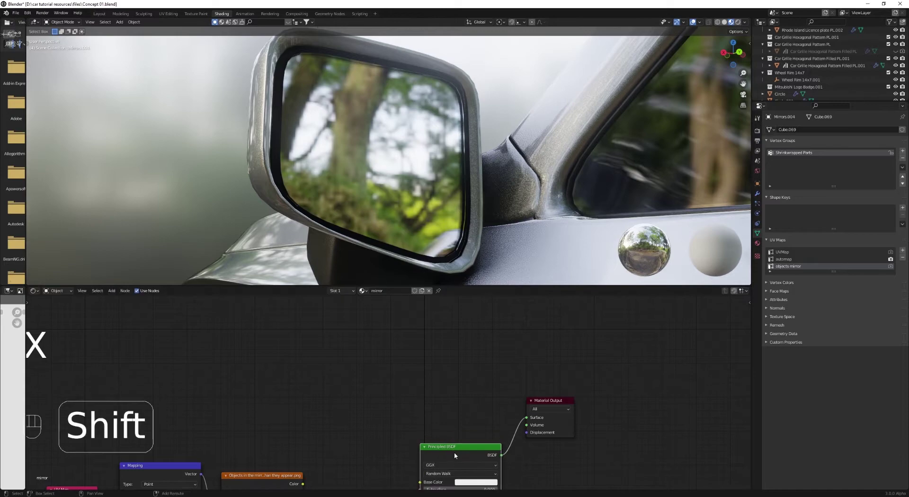
pyautogui.hotkey('shift', 'd')
pyautogui.click(451, 414)
pyautogui.scroll(-2, 382, 452)
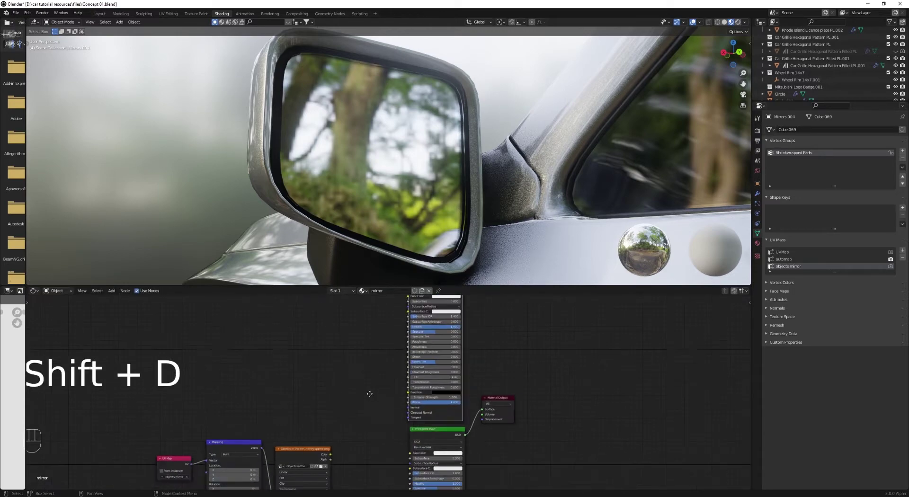
# Step: Combine the two Principled BSDFs with a Mix Shader feeding the Material Output, and space out both nodes
pyautogui.moveTo(353, 448); pyautogui.dragTo(404, 324)
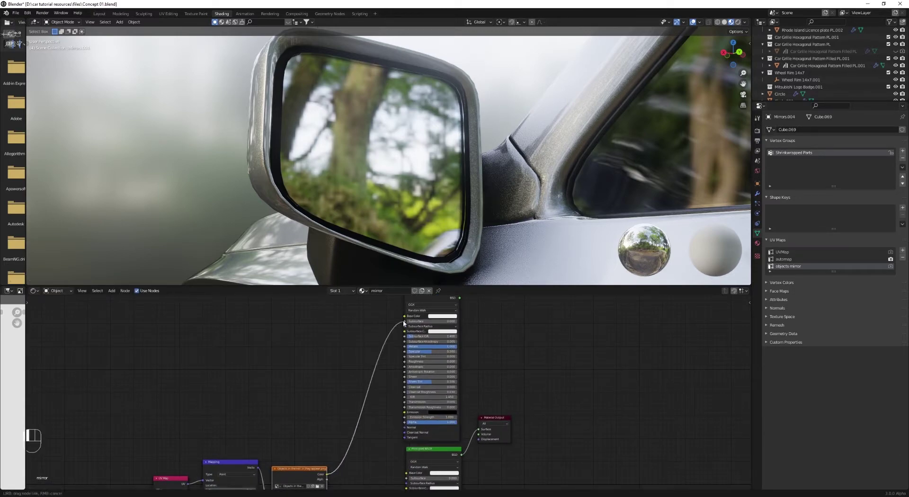
pyautogui.moveTo(336, 408); pyautogui.dragTo(337, 407)
pyautogui.keyDown('ctrl'); pyautogui.keyDown('shift'); pyautogui.moveTo(432, 370); pyautogui.dragTo(433, 468, button='right'); pyautogui.keyUp('shift'); pyautogui.keyUp('ctrl')
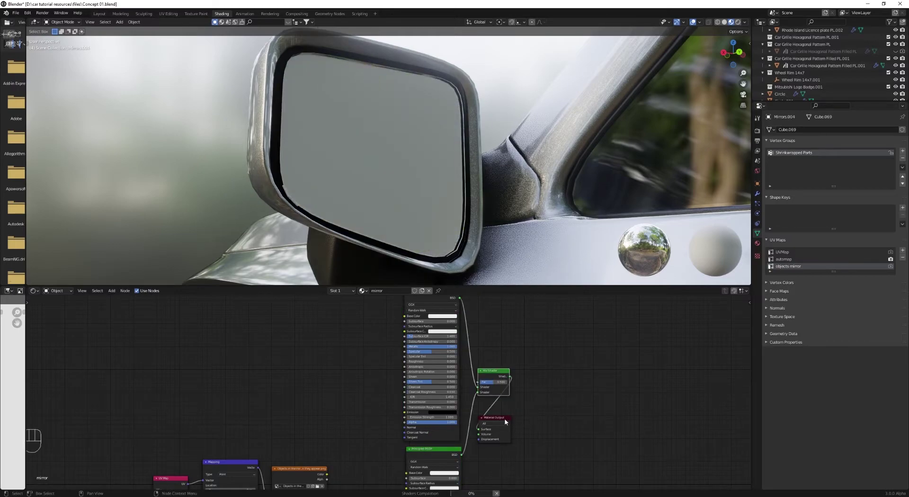
pyautogui.moveTo(503, 418); pyautogui.dragTo(607, 371)
pyautogui.moveTo(495, 376); pyautogui.dragTo(511, 400)
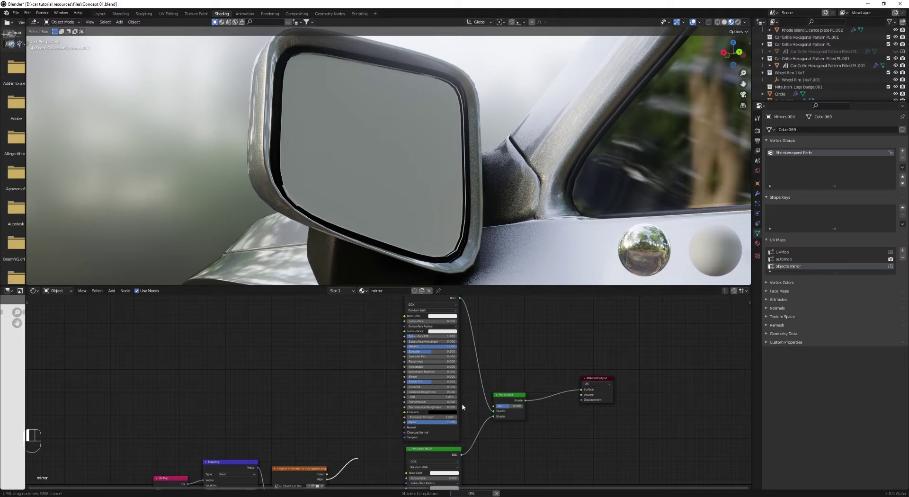
# Step: Connect the warning image's Alpha to the Mix Shader's Fac
pyautogui.moveTo(462, 407); pyautogui.dragTo(493, 408)
pyautogui.moveTo(481, 378); pyautogui.dragTo(493, 407)
pyautogui.scroll(2, 454, 372)
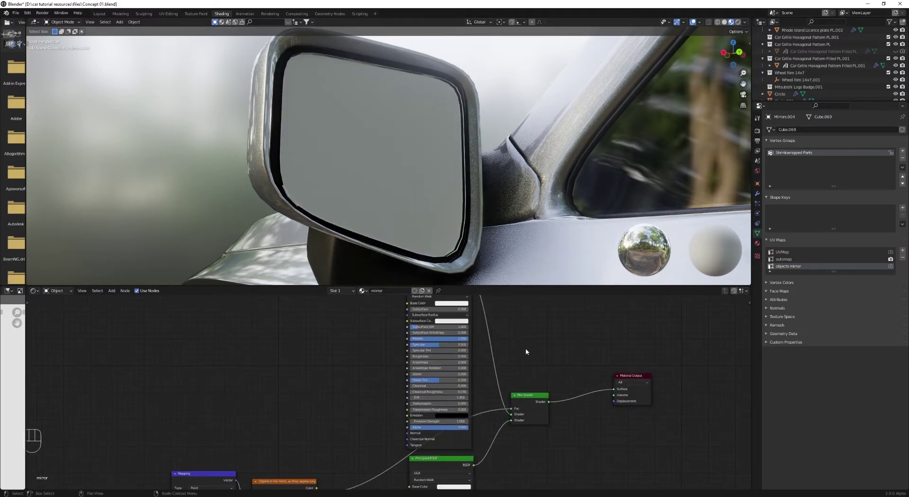
pyautogui.scroll(2, 539, 445)
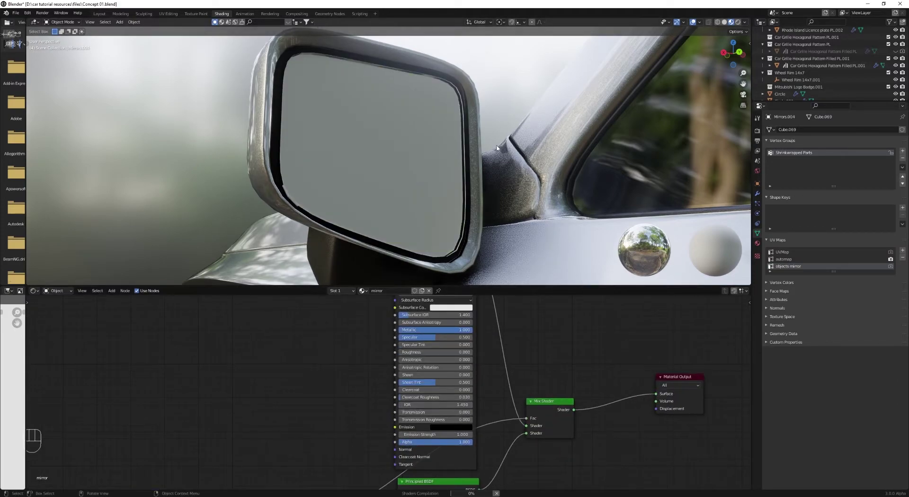
pyautogui.scroll(1, 540, 445)
pyautogui.scroll(1, 547, 435)
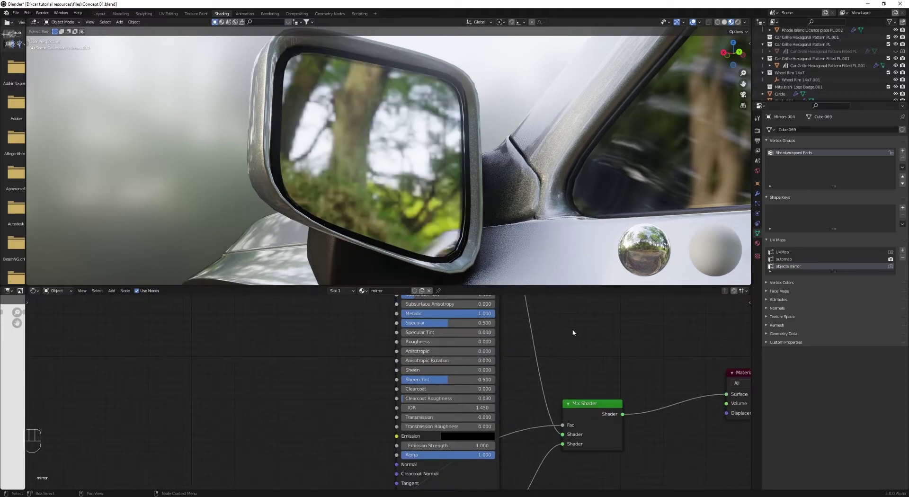
# Step: Darken the upper Principled BSDF's Base Color to dark grey and swap the Mix Shader's two shader inputs
pyautogui.moveTo(451, 208); pyautogui.dragTo(438, 233, button='middle')
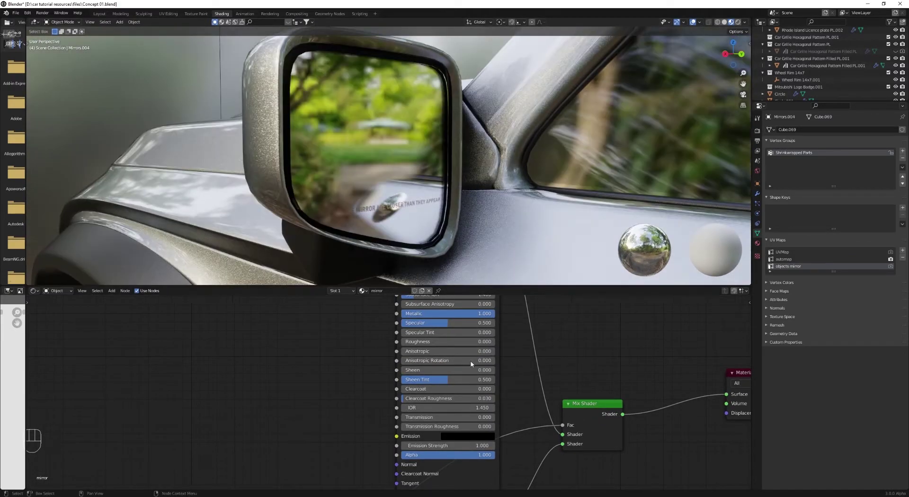
pyautogui.keyDown('shift'); pyautogui.scroll(5, 457, 326); pyautogui.keyUp('shift')
pyautogui.click(461, 320)
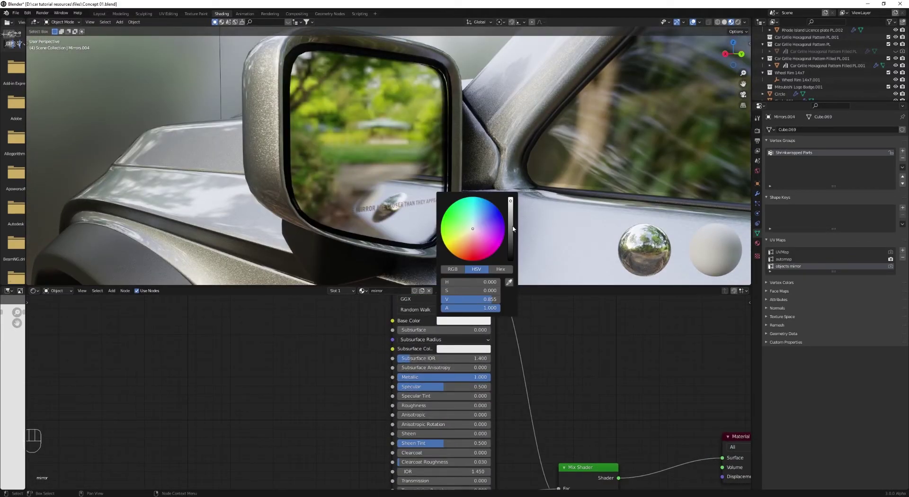
pyautogui.moveTo(513, 229); pyautogui.dragTo(511, 253)
pyautogui.scroll(1, 515, 410)
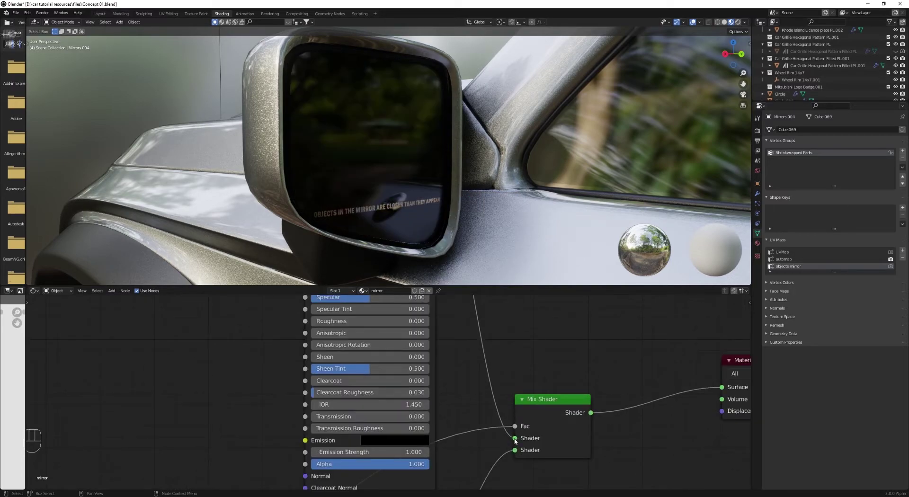
pyautogui.moveTo(516, 456); pyautogui.dragTo(478, 385)
# Step: Set the dark Principled BSDF's Metallic to 0 and its Roughness to about 0.68
pyautogui.keyDown('shift'); pyautogui.scroll(4, 497, 442); pyautogui.keyUp('shift')
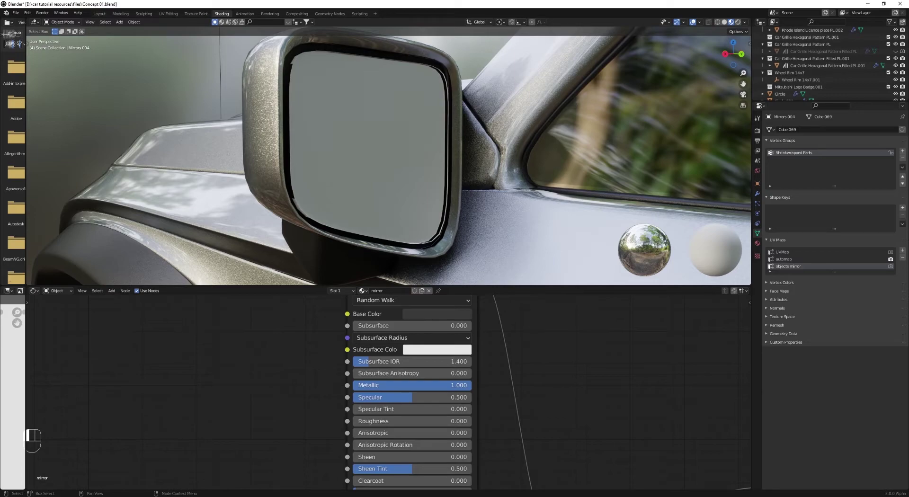
pyautogui.moveTo(365, 387); pyautogui.dragTo(263, 387)
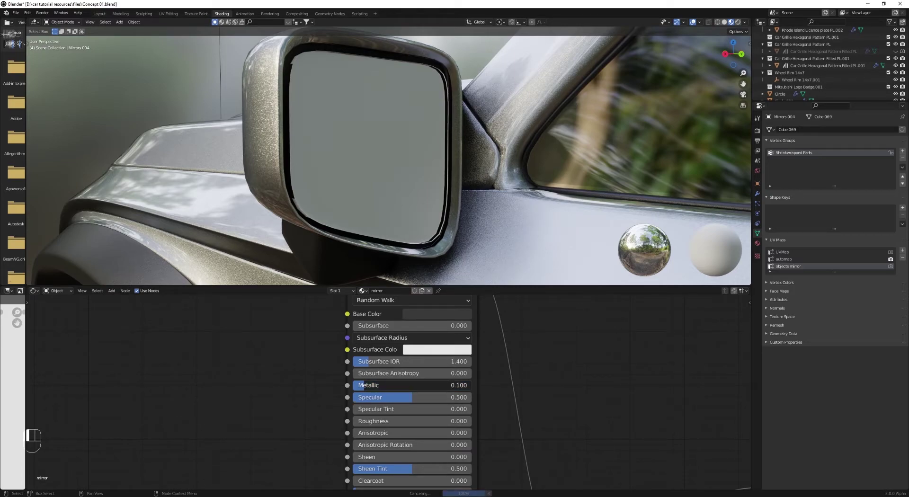
pyautogui.moveTo(263, 387); pyautogui.dragTo(340, 391)
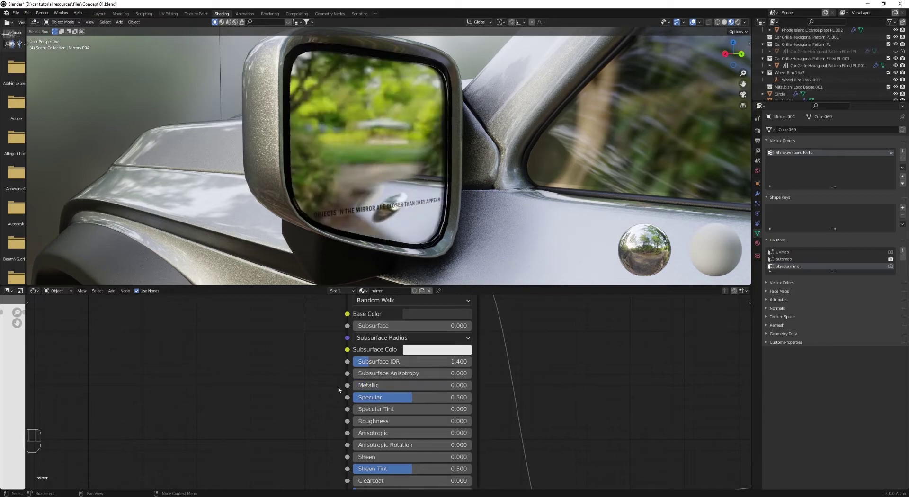
pyautogui.scroll(1, 341, 391)
pyautogui.moveTo(377, 425); pyautogui.dragTo(417, 425)
# Step: Check the warning text on the mirror glass in the rendered view
pyautogui.moveTo(332, 203); pyautogui.dragTo(432, 222, button='middle')
pyautogui.press('z')
pyautogui.click(433, 180)
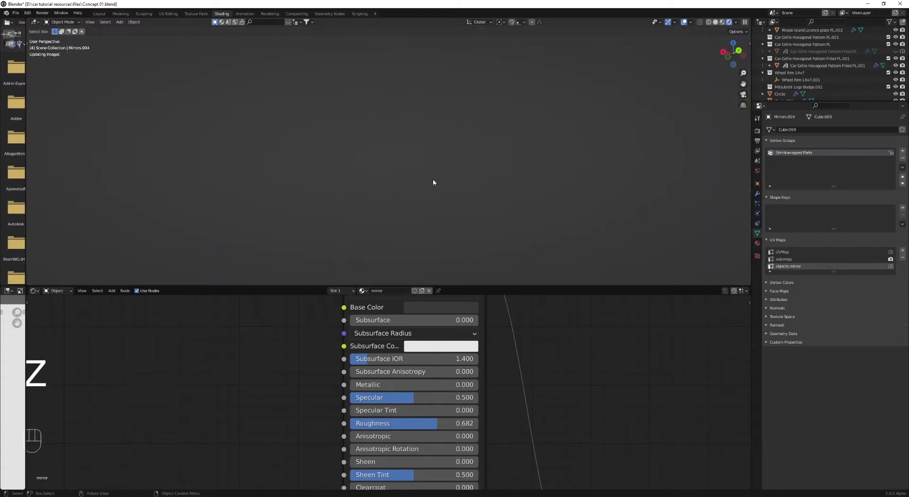
pyautogui.moveTo(432, 182); pyautogui.dragTo(395, 195, button='middle')
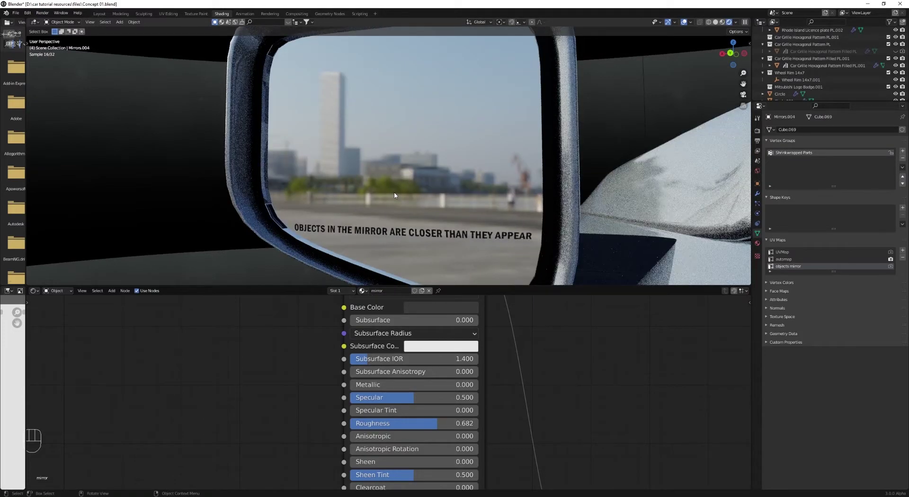
# Step: Select the black trim ring around the mirror glass and shade it smooth
pyautogui.click(276, 216)
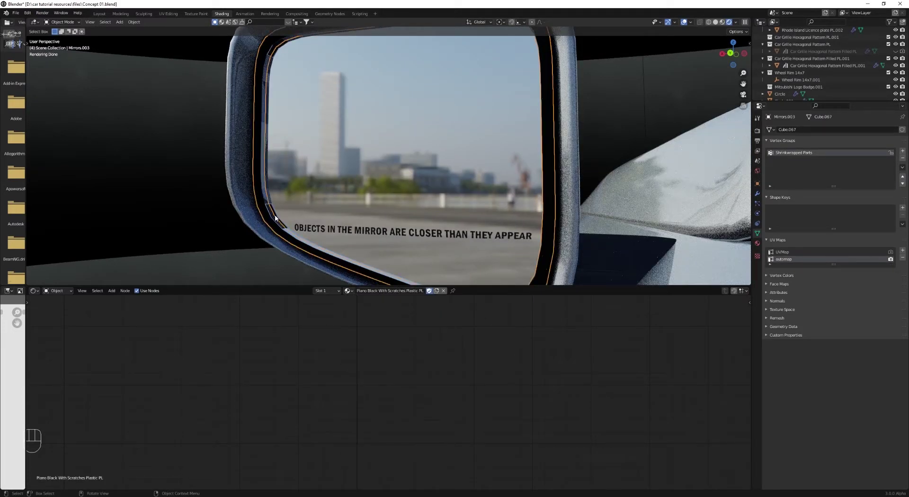
pyautogui.press('z')
pyautogui.moveTo(365, 185); pyautogui.dragTo(325, 212, button='middle')
pyautogui.press('z')
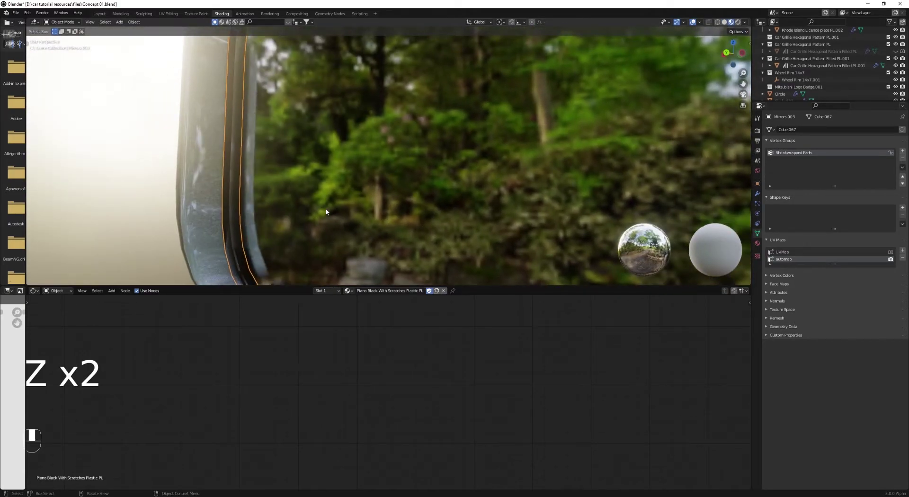
pyautogui.hotkey('alt', 'a')
pyautogui.scroll(3, 313, 212)
pyautogui.click(267, 216)
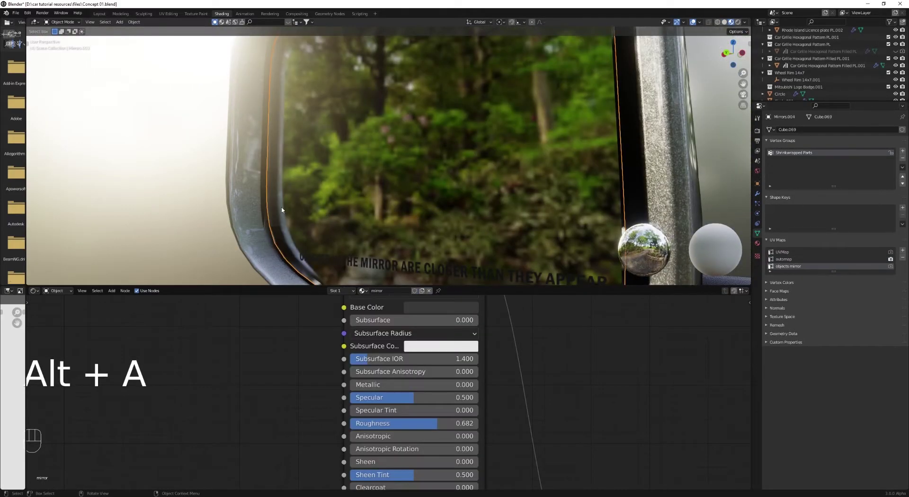
pyautogui.press('z')
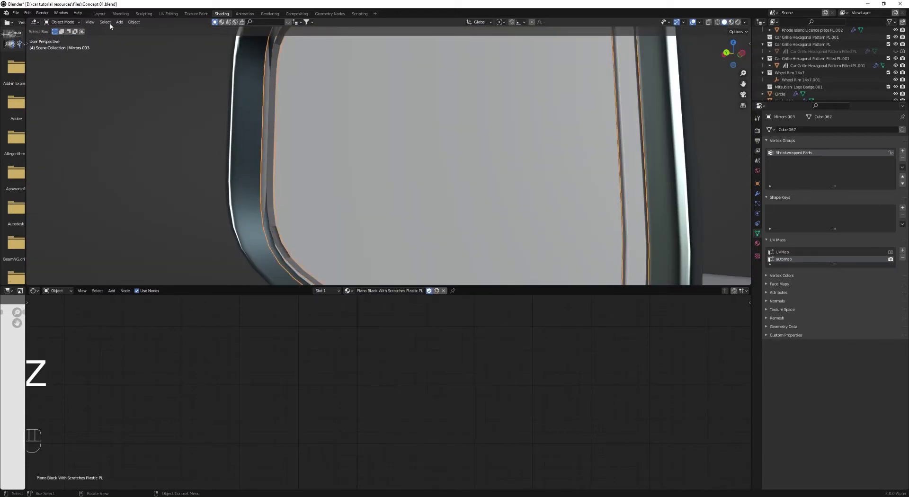
pyautogui.click(134, 21)
pyautogui.click(157, 163)
# Step: Scale all of the trim ring's geometry down to about 0.94 and show it in material preview
pyautogui.press('Tab')
pyautogui.press('a')
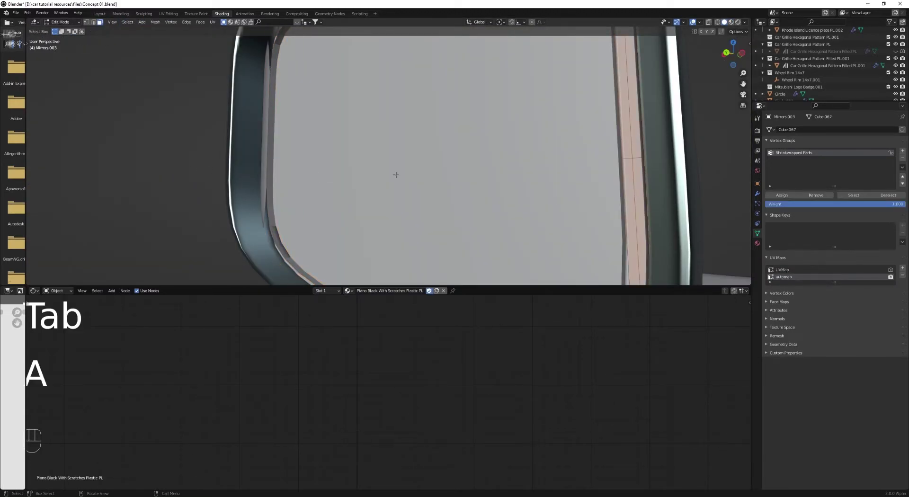
pyautogui.press('s')
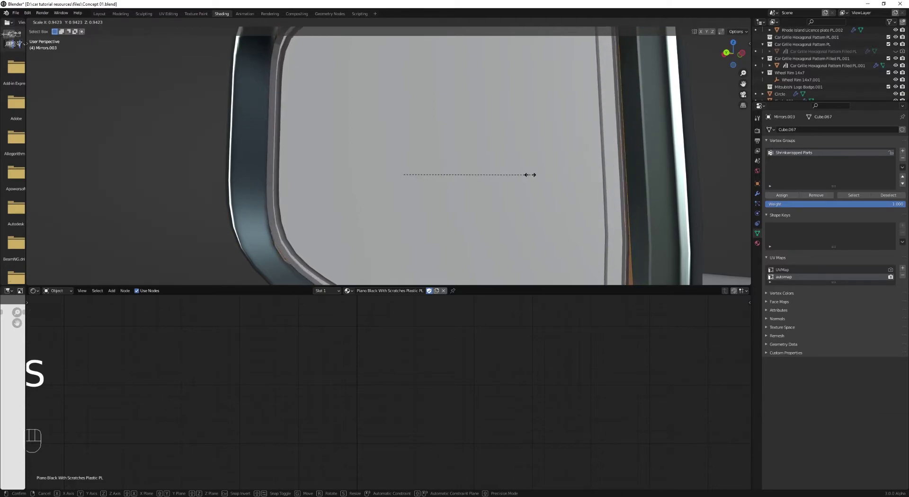
pyautogui.click(528, 175)
pyautogui.scroll(-2, 530, 174)
pyautogui.moveTo(530, 174)
pyautogui.mouseDown(button='middle')
pyautogui.moveTo(538, 171)
pyautogui.moveTo(518, 154)
pyautogui.moveTo(536, 166)
pyautogui.mouseUp(button='middle')
pyautogui.press('Tab')
pyautogui.press('z')
pyautogui.hotkey('alt', 'a')
pyautogui.scroll(5, 515, 183)
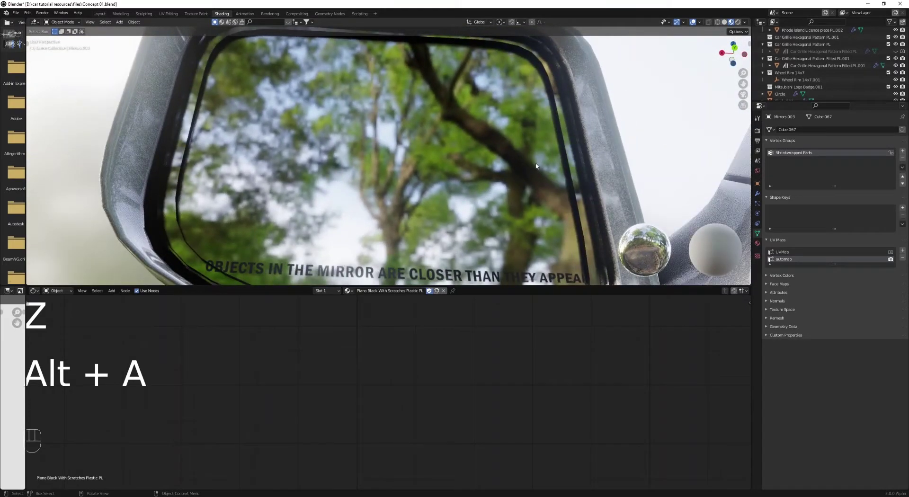
# Step: Remove both the Chrome and Piano Black With Scratches Plastic PL material slots from the mirror's trim ring
pyautogui.click(579, 174)
pyautogui.click(757, 243)
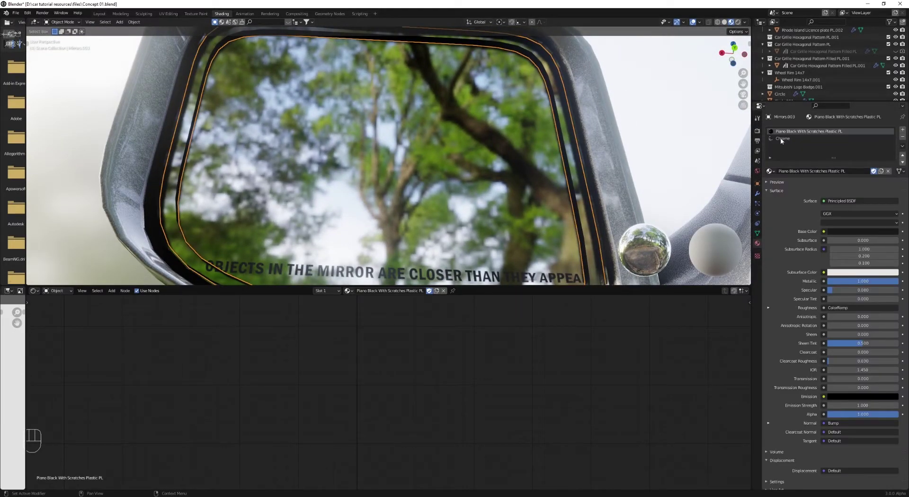
pyautogui.click(782, 139)
pyautogui.click(903, 137)
pyautogui.click(903, 137)
# Step: Assign the Piano Black With Scratches Plastic PL material to the mirror's trim ring
pyautogui.moveTo(568, 189); pyautogui.dragTo(544, 180, button='middle')
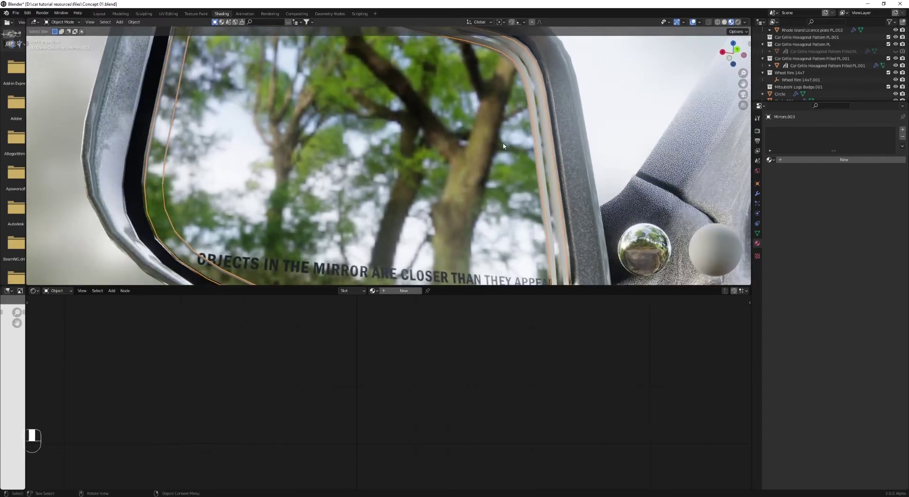
pyautogui.click(769, 159)
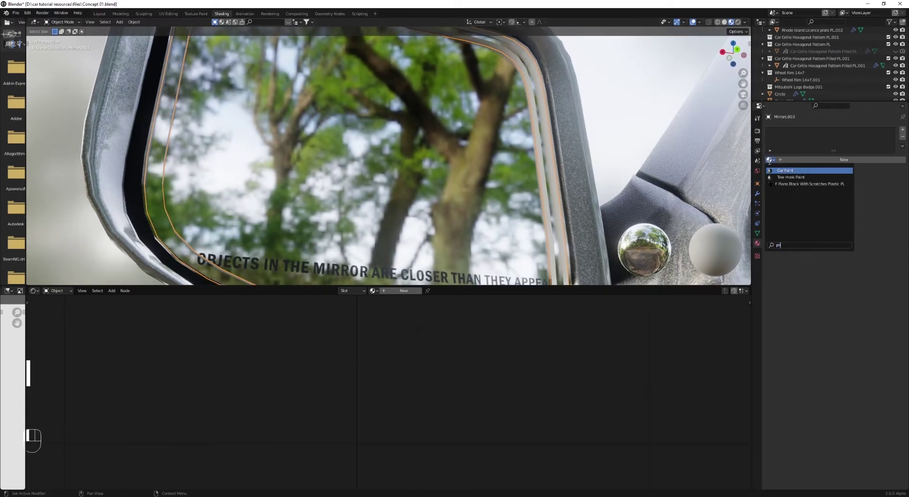
pyautogui.press('BackSpace')
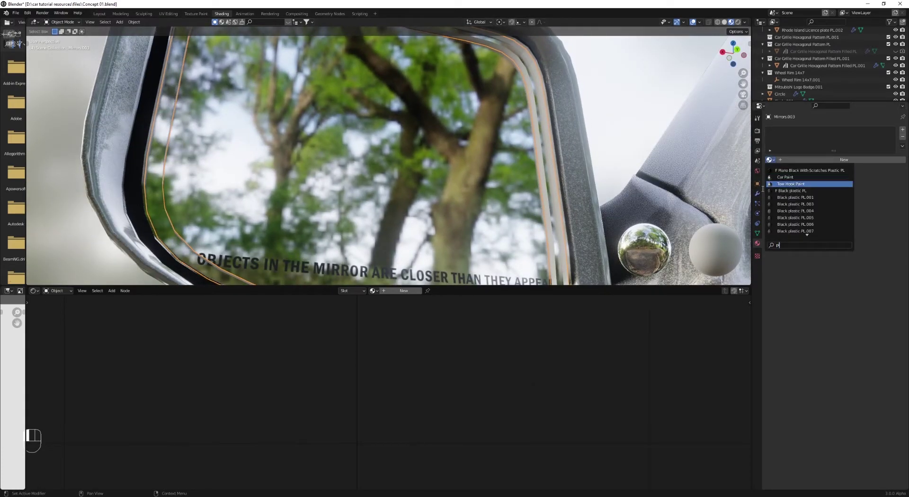
pyautogui.press('BackSpace')
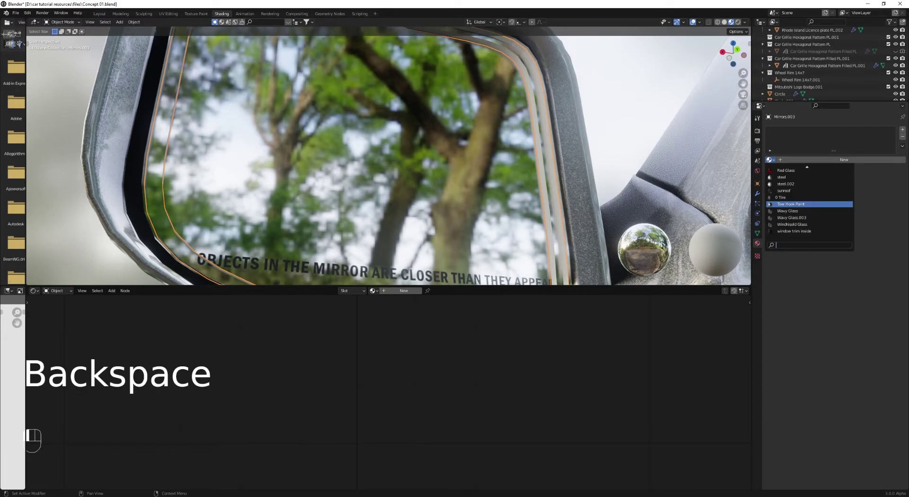
pyautogui.write('pi')
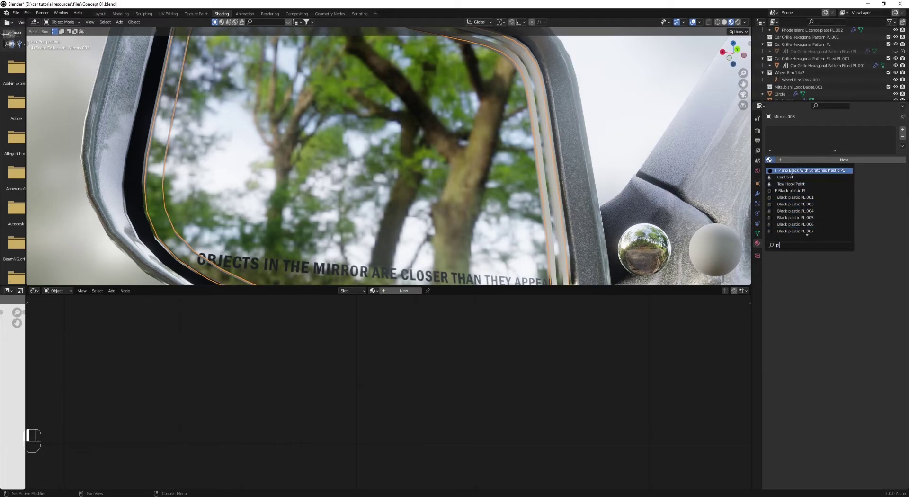
pyautogui.click(792, 171)
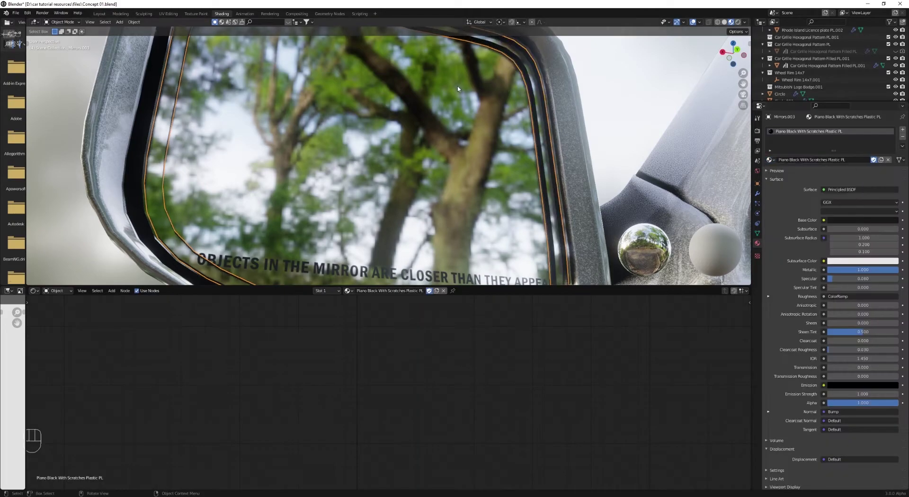
# Step: Recalculate the normals of the trim ring's whole mesh and unwrap its UVs
pyautogui.scroll(-14, 518, 353)
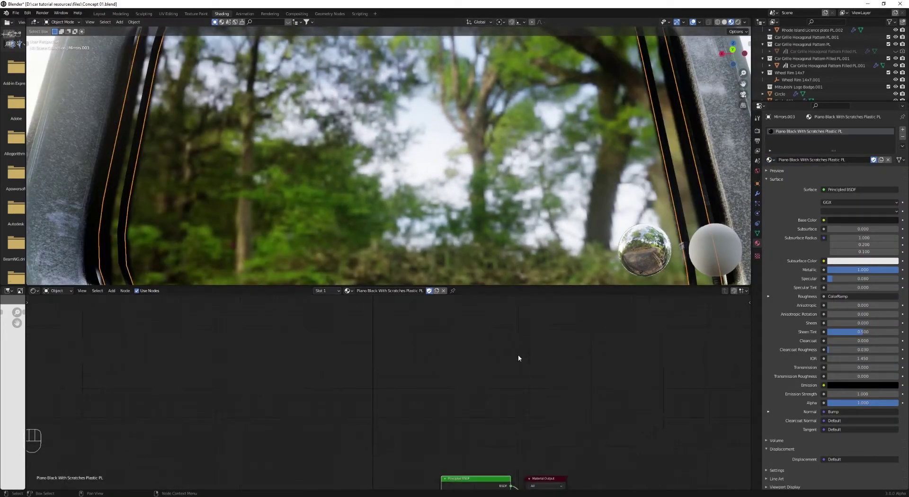
pyautogui.moveTo(492, 423); pyautogui.dragTo(458, 386, button='middle')
pyautogui.scroll(8, 454, 400)
pyautogui.moveTo(495, 165); pyautogui.dragTo(233, 90, button='middle')
pyautogui.press('Tab')
pyautogui.press('a')
pyautogui.hotkey('shift', 'n')
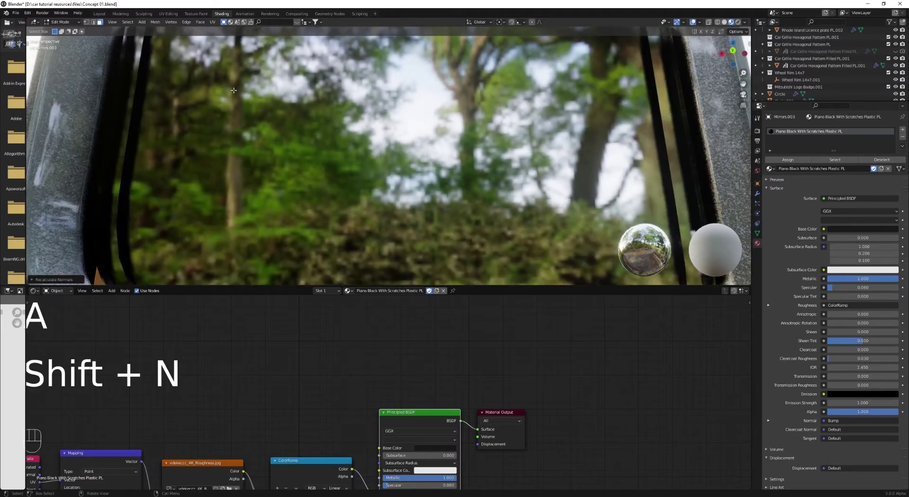
pyautogui.click(212, 22)
pyautogui.click(227, 29)
pyautogui.press('Tab')
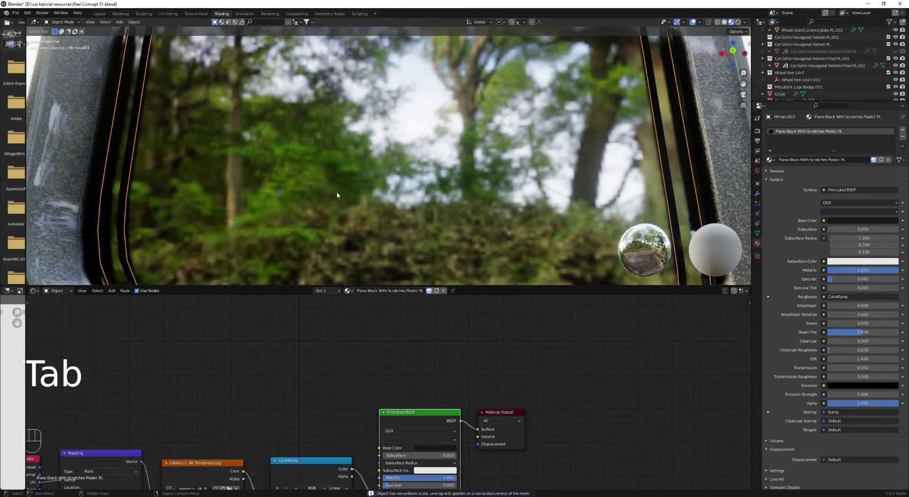
# Step: Check the mirror and its trim ring in the rendered view
pyautogui.hotkey('alt', 'a')
pyautogui.scroll(-4, 431, 160)
pyautogui.moveTo(428, 149); pyautogui.dragTo(450, 162, button='middle')
pyautogui.press('z')
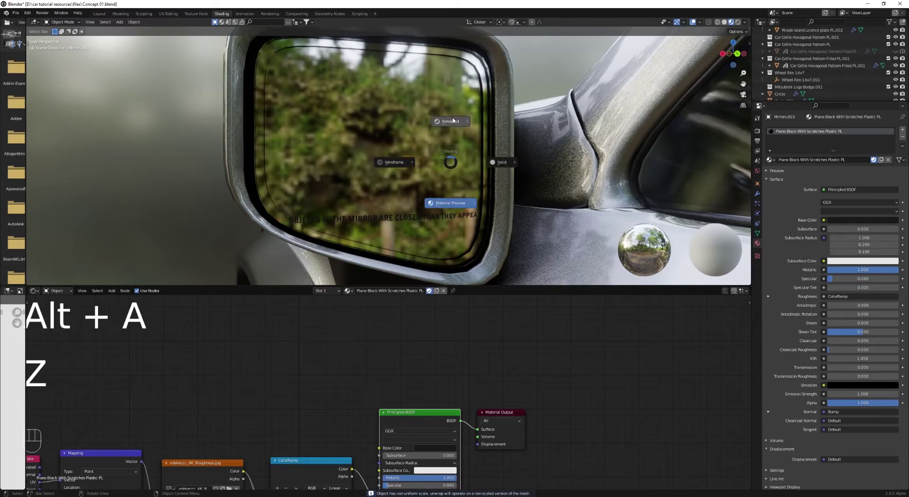
pyautogui.click(442, 135)
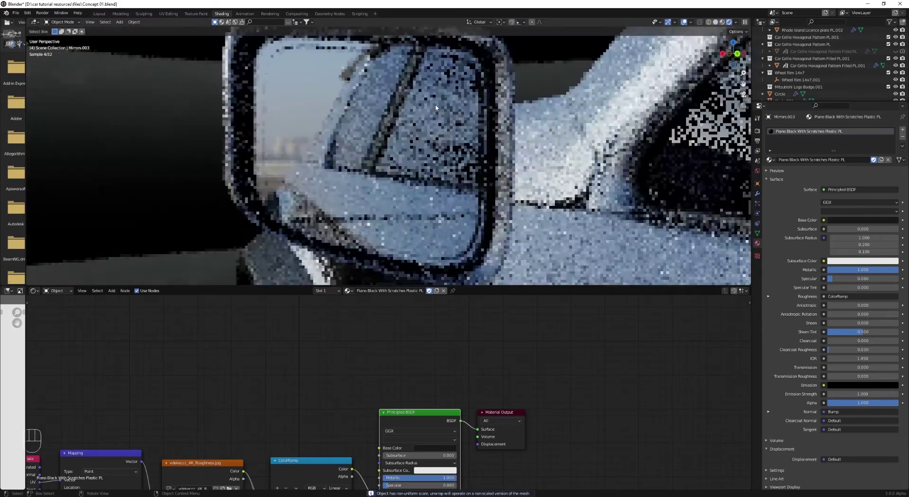
# Step: Disconnect the ColorRamp from the Roughness input of the trim ring's Principled BSDF
pyautogui.click(488, 81)
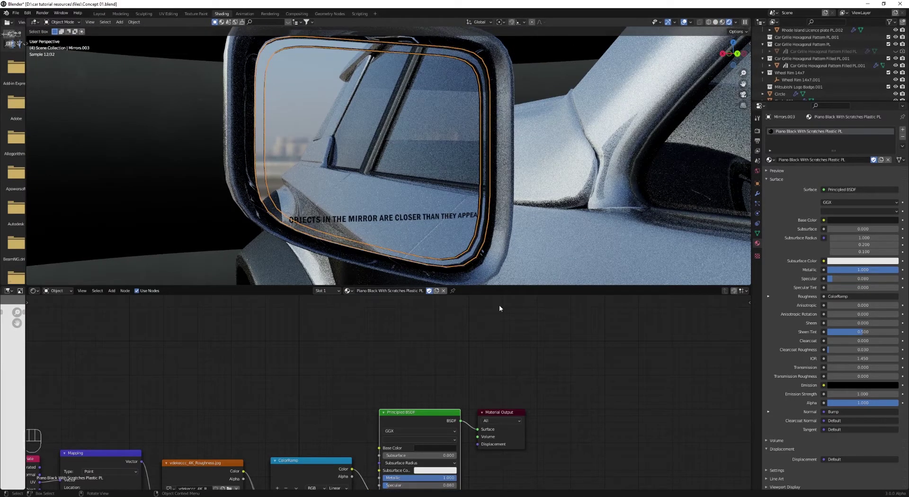
pyautogui.scroll(-5, 494, 388)
pyautogui.moveTo(482, 454); pyautogui.dragTo(469, 358, button='middle')
pyautogui.scroll(8, 450, 372)
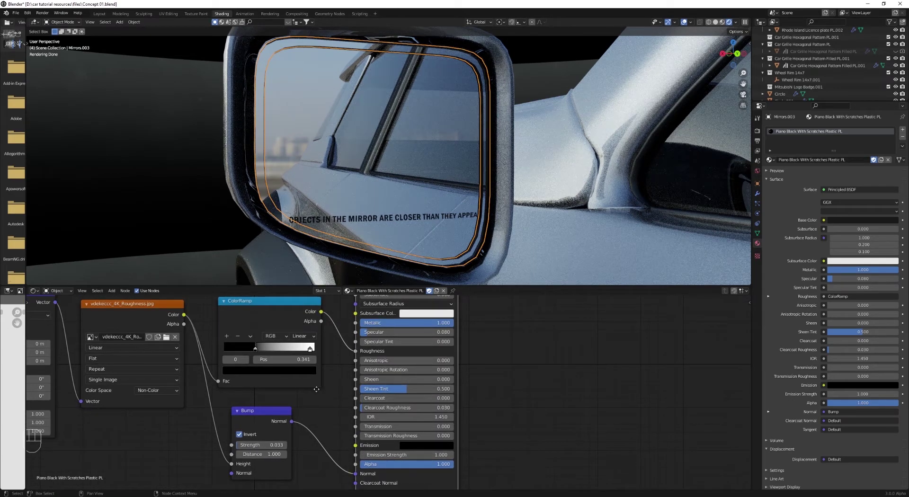
pyautogui.moveTo(316, 389); pyautogui.dragTo(344, 458, button='middle')
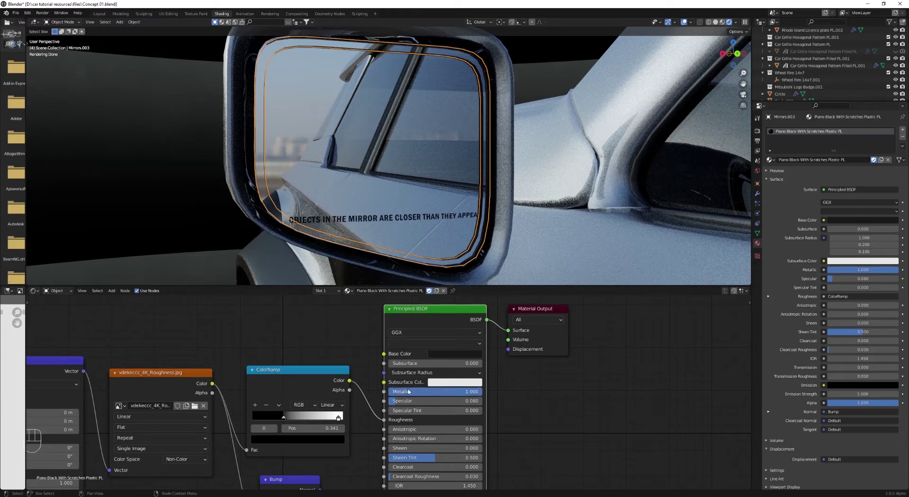
pyautogui.moveTo(409, 392)
pyautogui.mouseDown()
pyautogui.moveTo(313, 392)
pyautogui.moveTo(416, 391)
pyautogui.mouseUp()
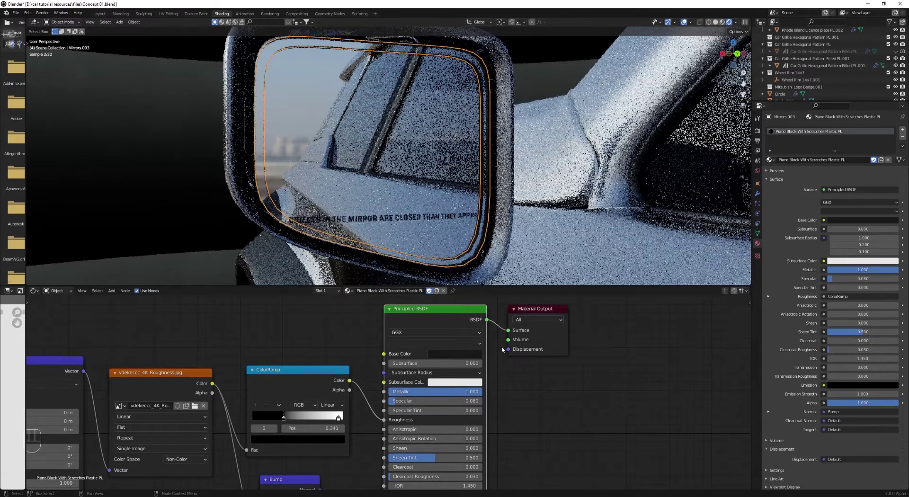
pyautogui.moveTo(382, 420); pyautogui.dragTo(372, 428)
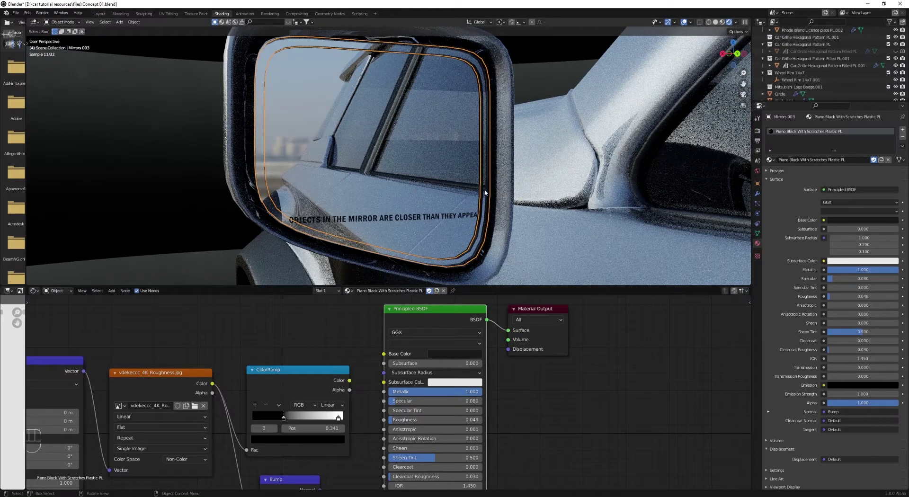
# Step: Replace the trim ring's piano black material with a new material, and recalculate its mesh normals in wireframe view
pyautogui.click(902, 137)
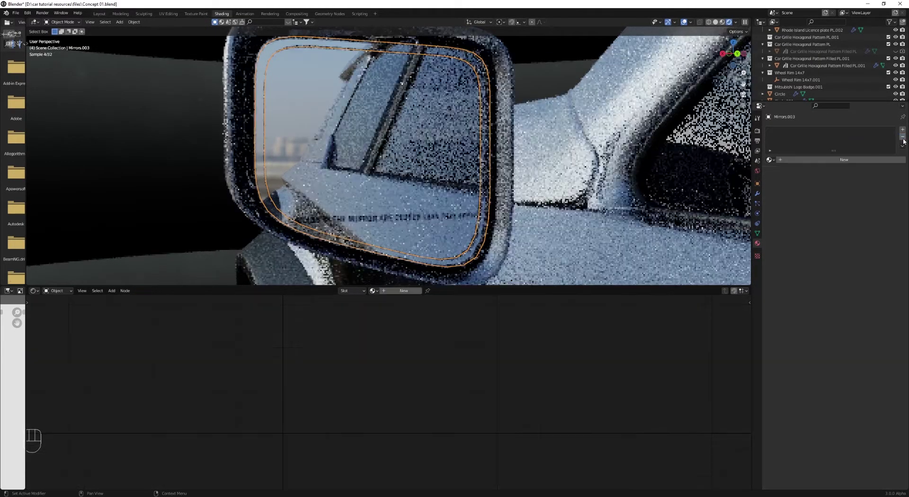
pyautogui.click(828, 160)
pyautogui.press('z')
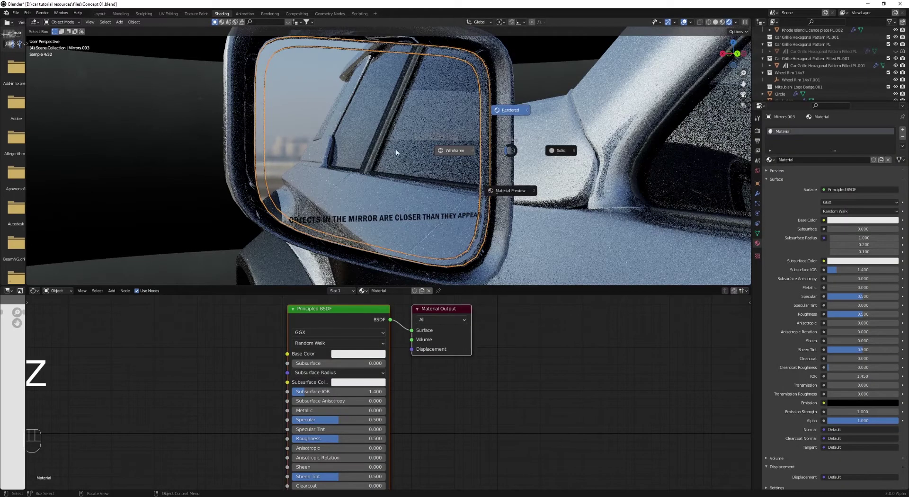
pyautogui.click(393, 149)
pyautogui.moveTo(393, 148); pyautogui.dragTo(473, 184, button='middle')
pyautogui.press('Tab')
pyautogui.press('a')
pyautogui.hotkey('shift', 'n')
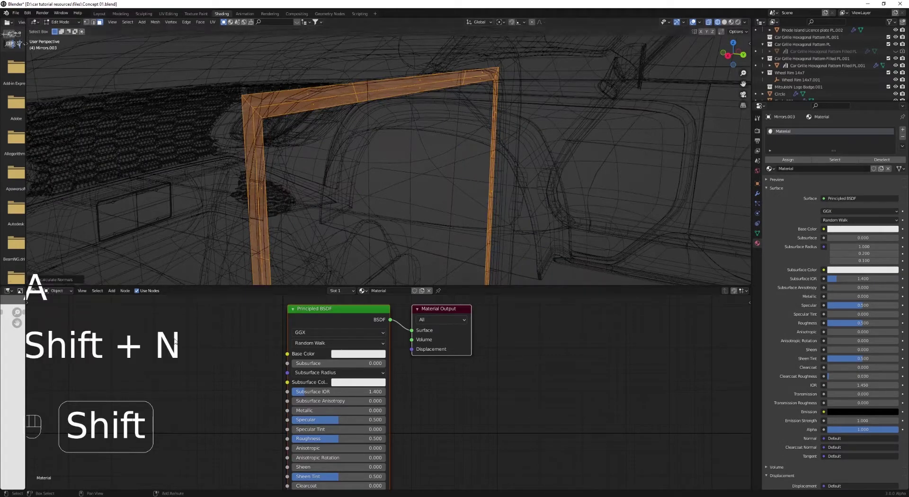
# Step: Flip the trim ring's recalculated normals to the inside and return to the Material Preview shading
pyautogui.click(52, 279)
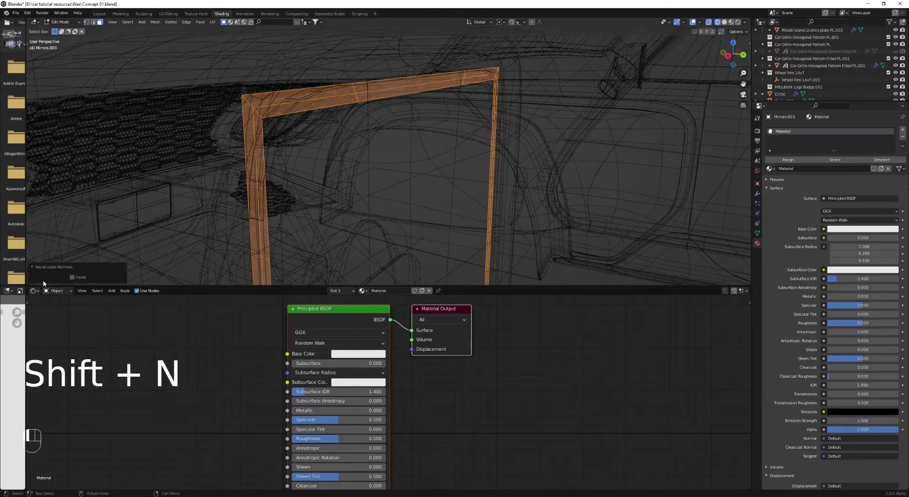
pyautogui.click(75, 278)
pyautogui.press('Tab')
pyautogui.press('z')
pyautogui.click(367, 182)
pyautogui.hotkey('alt', 'a')
pyautogui.moveTo(368, 181); pyautogui.dragTo(437, 182, button='middle')
# Step: Move the trim ring's whole mesh slightly along the global Y axis
pyautogui.click(302, 101)
pyautogui.click(312, 108)
pyautogui.press('Tab')
pyautogui.press('a')
pyautogui.press('g')
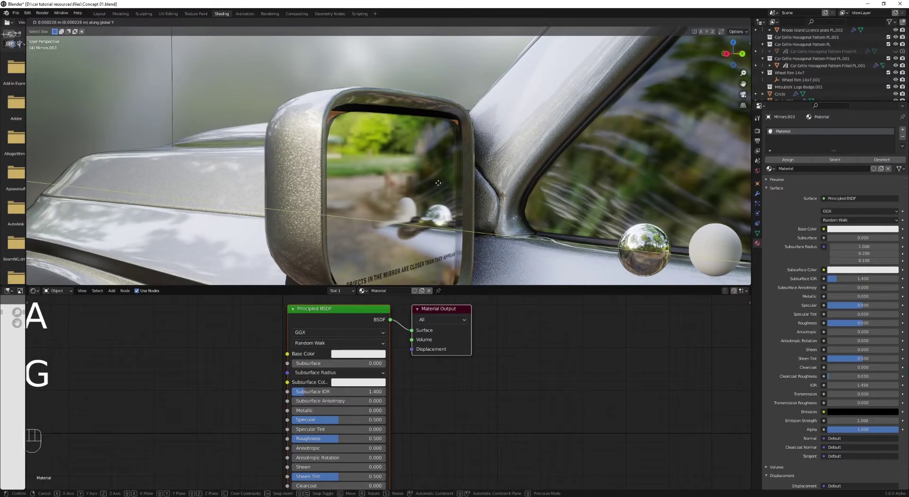
pyautogui.press('y')
pyautogui.click(439, 183)
pyautogui.press('Tab')
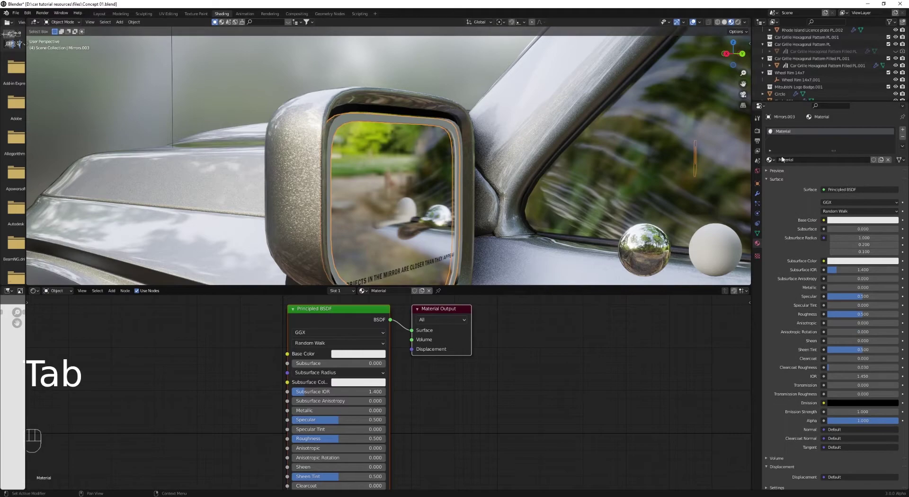
# Step: Assign Piano Black With Scratches Plastic PL to the trim ring and connect its ColorRamp color to the Principled BSDF's Roughness
pyautogui.click(770, 160)
pyautogui.write('p')
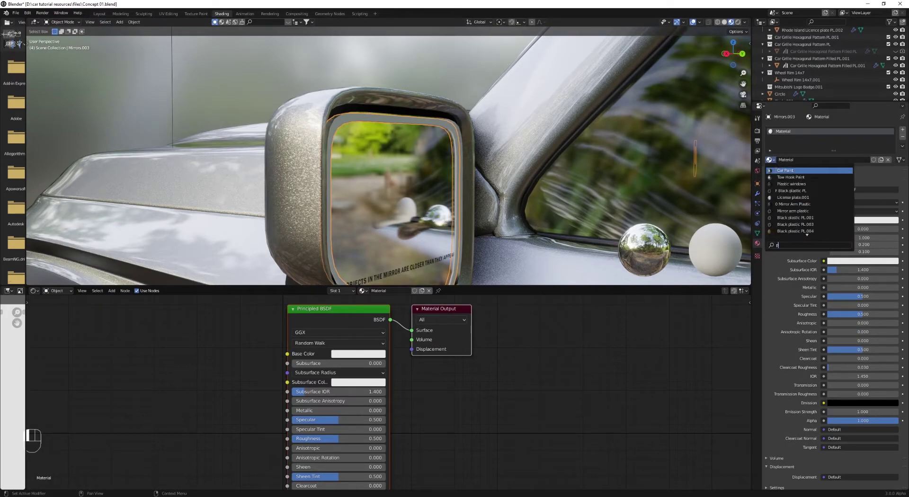
pyautogui.write('l')
pyautogui.press('Return')
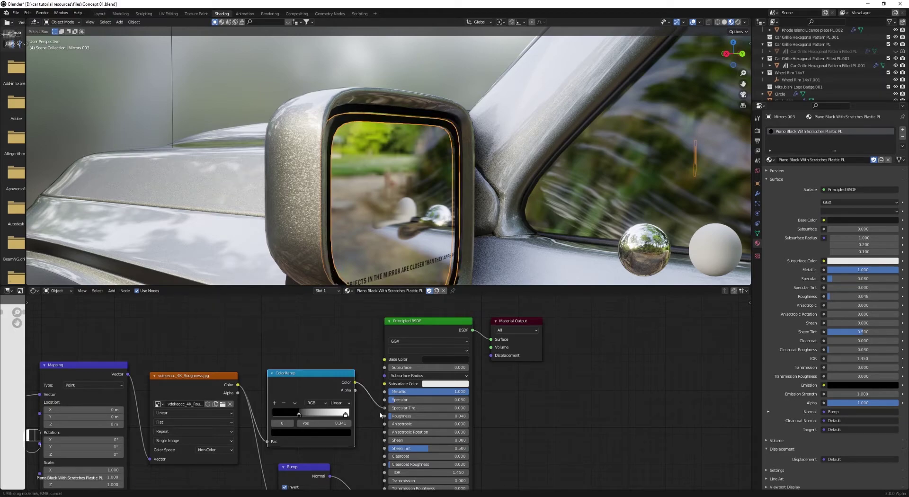
pyautogui.moveTo(383, 417); pyautogui.dragTo(384, 416)
# Step: Scale the trim ring's whole mesh slightly while viewing the mirror in rendered shading
pyautogui.moveTo(434, 153)
pyautogui.mouseDown(button='middle')
pyautogui.moveTo(410, 163)
pyautogui.moveTo(420, 179)
pyautogui.moveTo(440, 180)
pyautogui.mouseUp(button='middle')
pyautogui.hotkey('alt', 'a')
pyautogui.press('z')
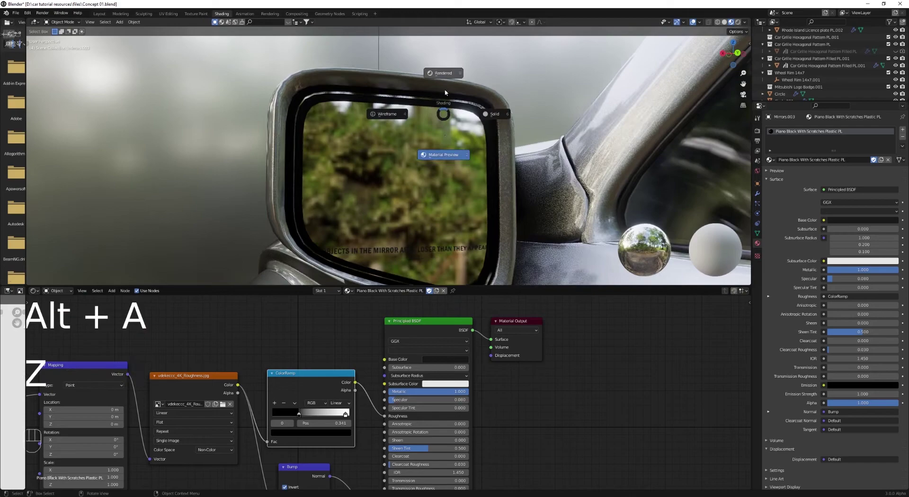
pyautogui.click(443, 143)
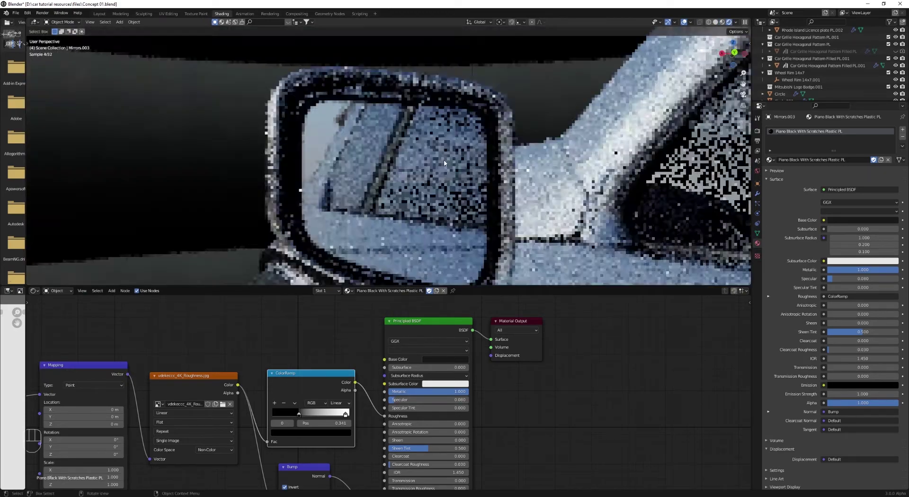
pyautogui.press('Tab')
pyautogui.press('a')
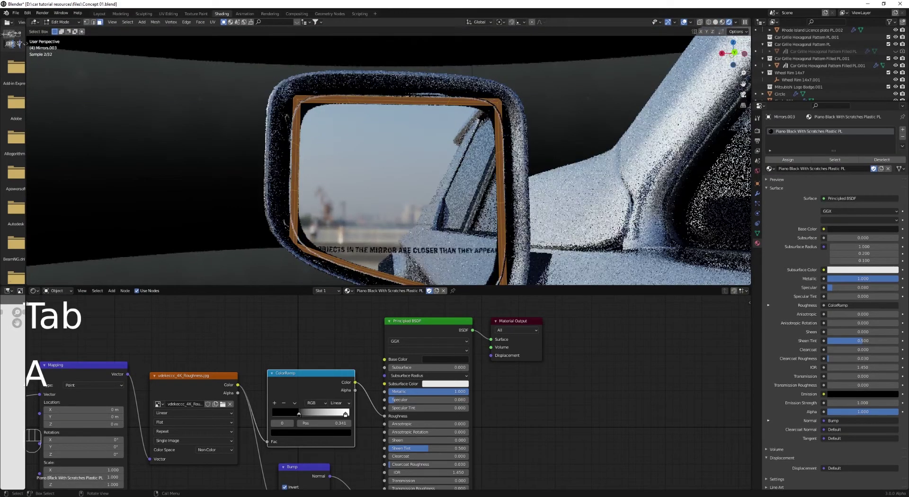
pyautogui.press('s')
pyautogui.click(540, 105)
pyautogui.press('Tab')
pyautogui.hotkey('alt', 'a')
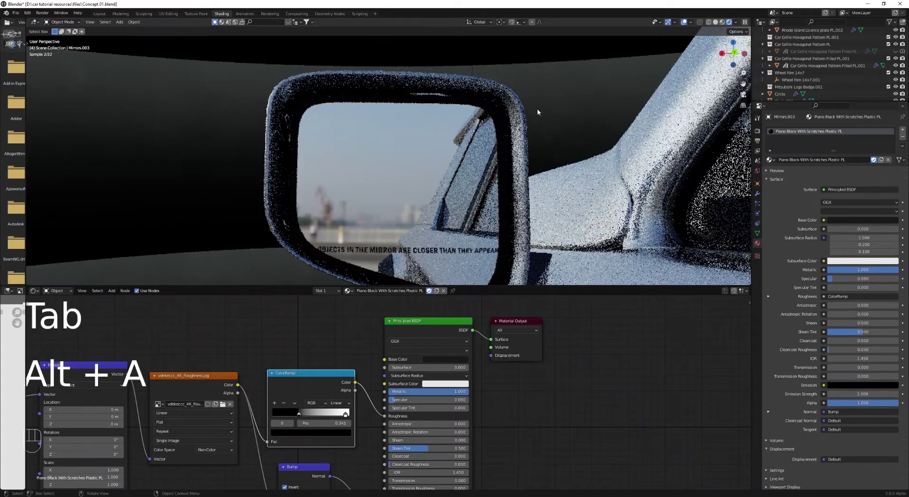
# Step: Add a third material slot to the mirror housing and set it to the Black plastic PL material
pyautogui.moveTo(511, 131); pyautogui.dragTo(538, 122, button='middle')
pyautogui.press('Tab')
pyautogui.press('Tab')
pyautogui.click(495, 107)
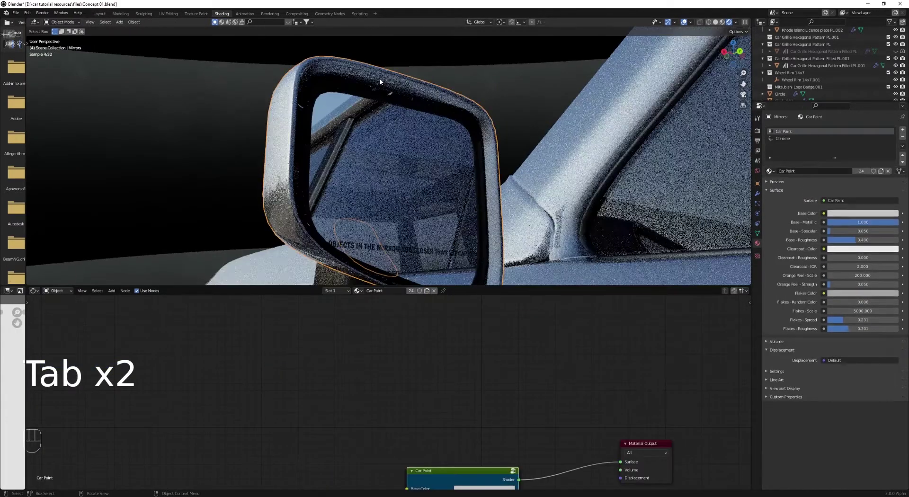
pyautogui.press('Tab')
pyautogui.press('3')
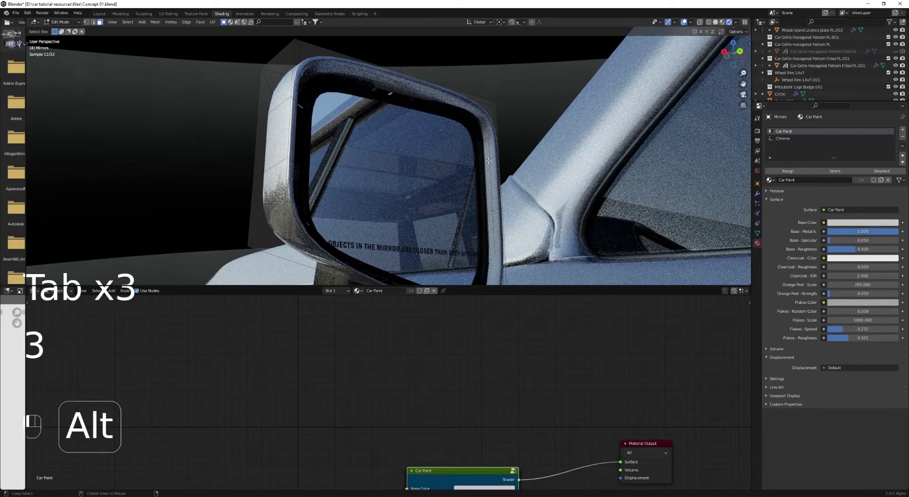
pyautogui.keyDown('alt'); pyautogui.click(491, 112); pyautogui.keyUp('alt')
pyautogui.click(902, 133)
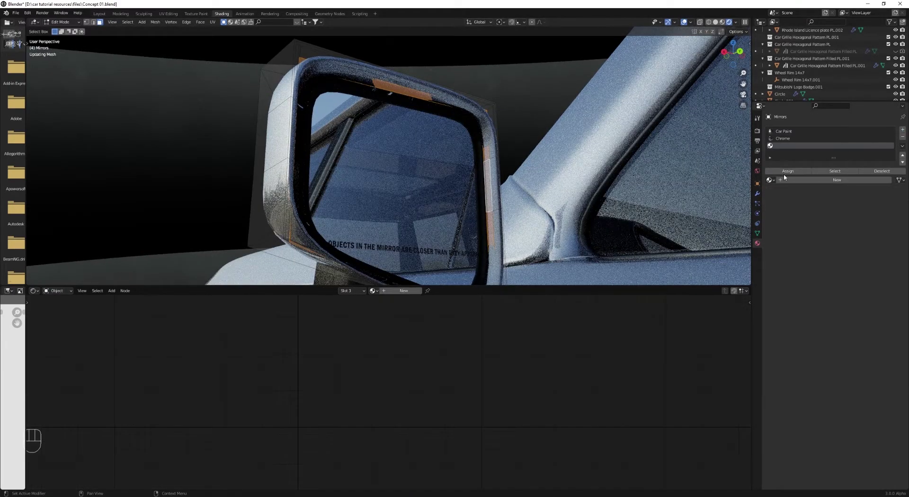
pyautogui.click(770, 180)
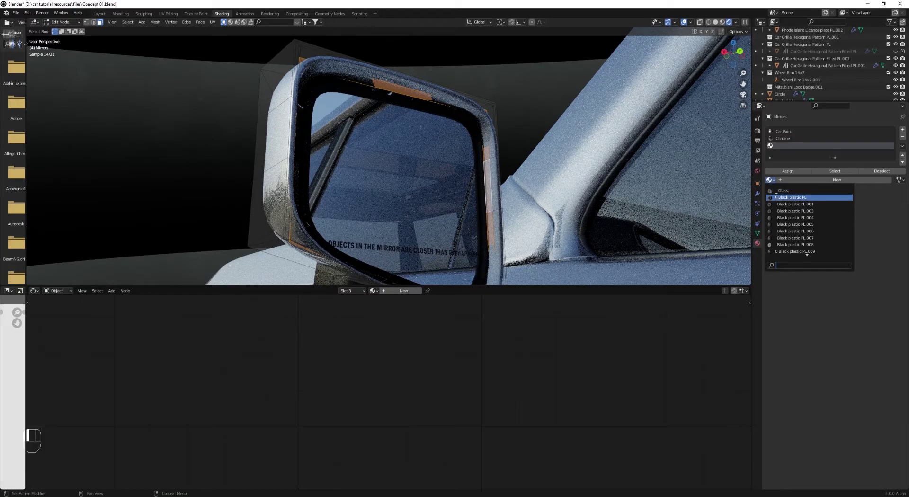
pyautogui.click(779, 197)
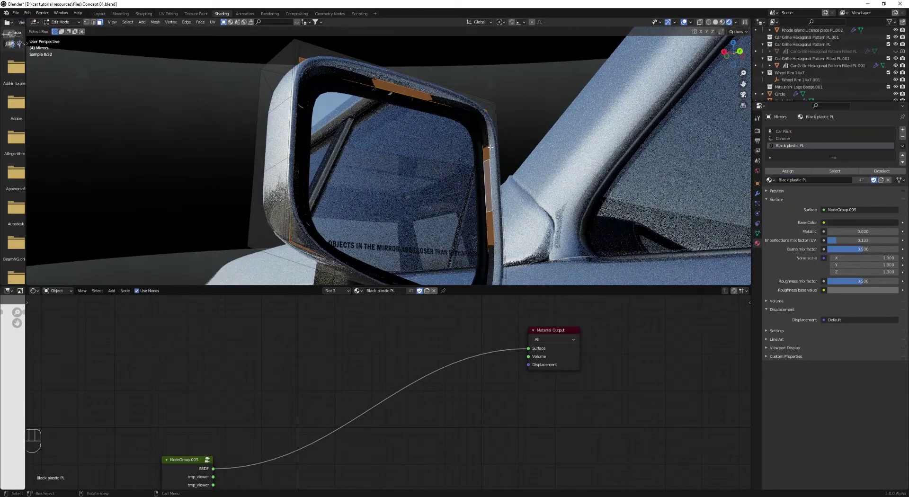
# Step: Assign Black plastic PL to the face loop around the rim of the mirror housing's opening
pyautogui.keyDown('alt'); pyautogui.click(494, 158); pyautogui.keyUp('alt')
pyautogui.click(788, 171)
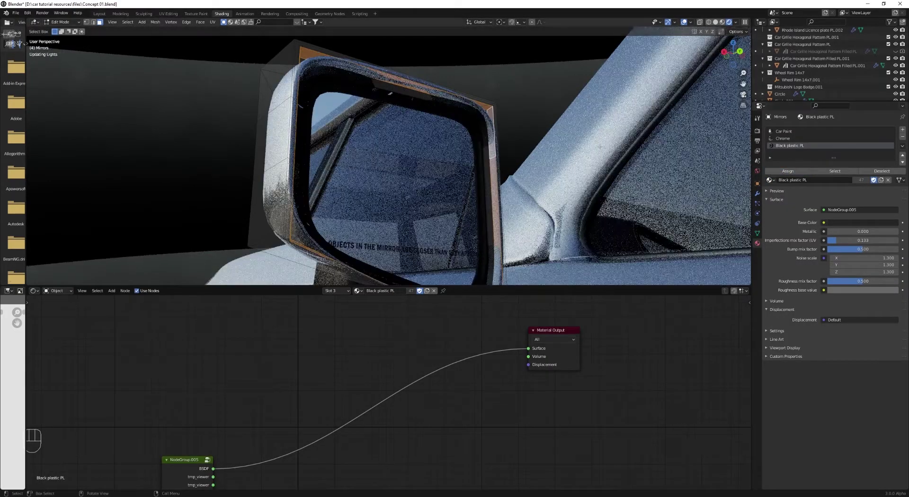
pyautogui.press('Tab')
pyautogui.hotkey('alt', 'a')
pyautogui.scroll(-4, 533, 114)
pyautogui.moveTo(516, 153); pyautogui.dragTo(446, 112, button='middle')
pyautogui.scroll(1, 456, 166)
pyautogui.click(447, 112)
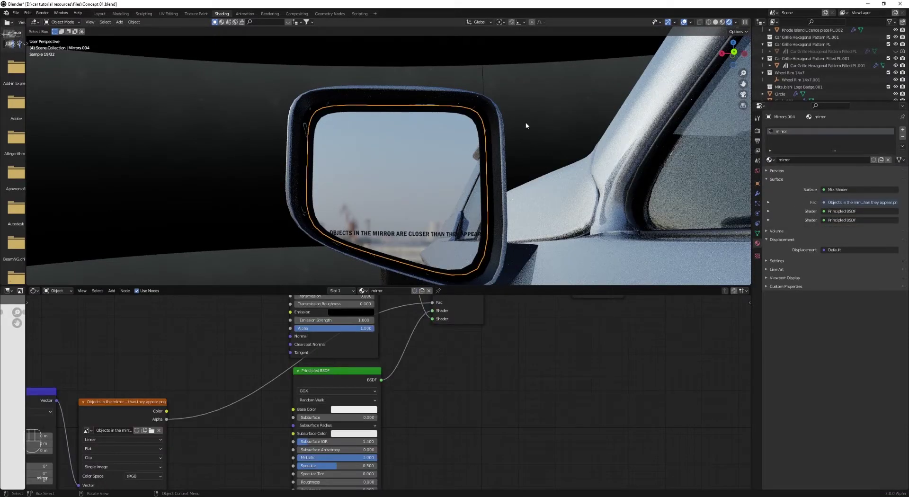
pyautogui.press('Tab')
pyautogui.press('a')
pyautogui.press('Tab')
# Step: Scale the trim ring's whole mesh along the global Z axis by about 1.015
pyautogui.click(485, 124)
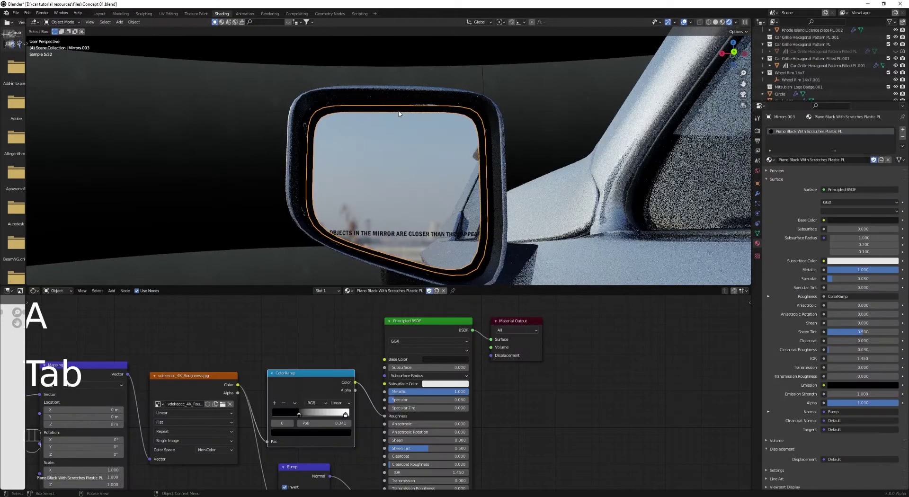
pyautogui.press('Tab')
pyautogui.press('a')
pyautogui.press('s')
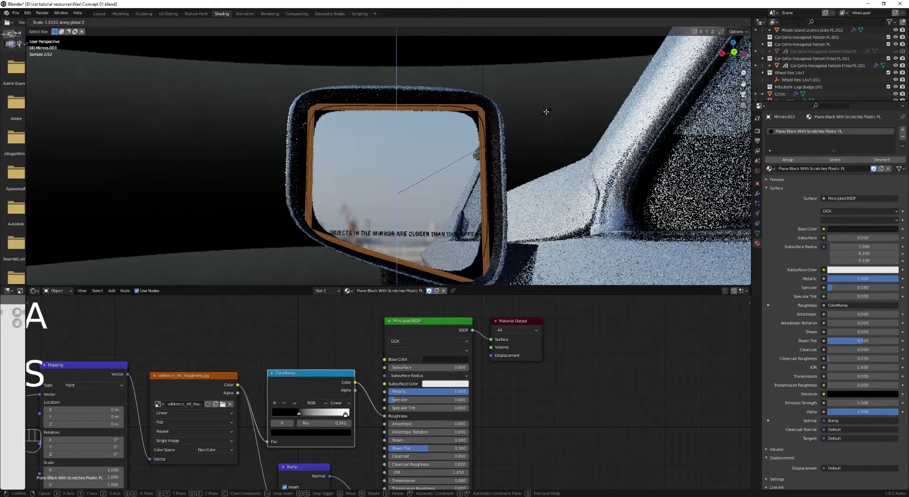
pyautogui.press('g')
pyautogui.click(546, 110)
pyautogui.press('Tab')
pyautogui.hotkey('alt', 'a')
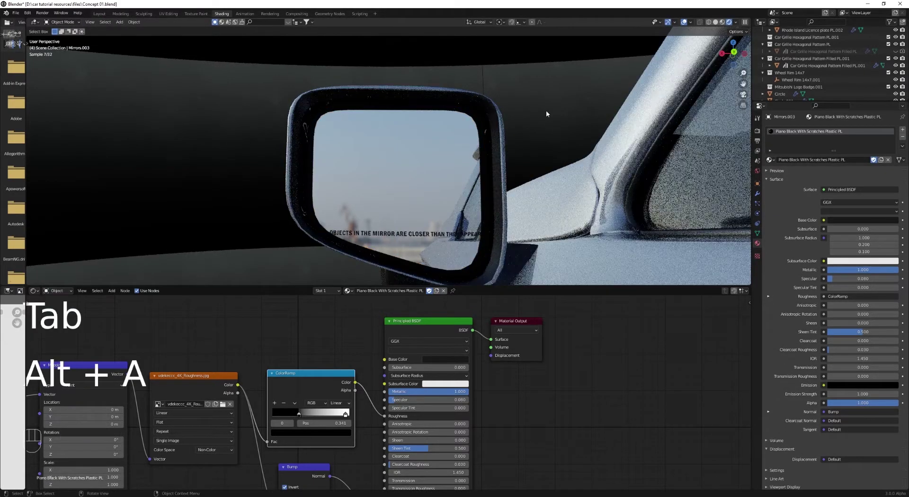
# Step: Check the mirror's inner edge and trim ring in rendered, material preview and solid shading
pyautogui.moveTo(509, 135); pyautogui.dragTo(468, 188, button='middle')
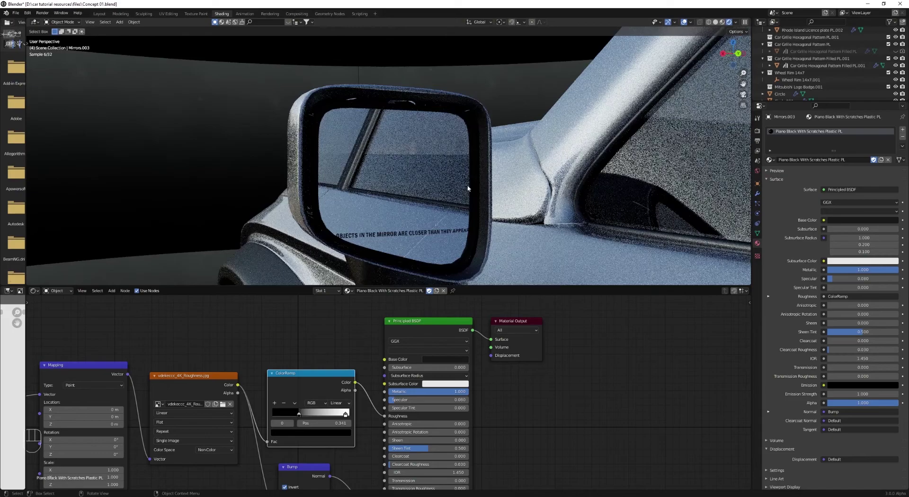
pyautogui.press('z')
pyautogui.press('z')
pyautogui.scroll(1, 572, 183)
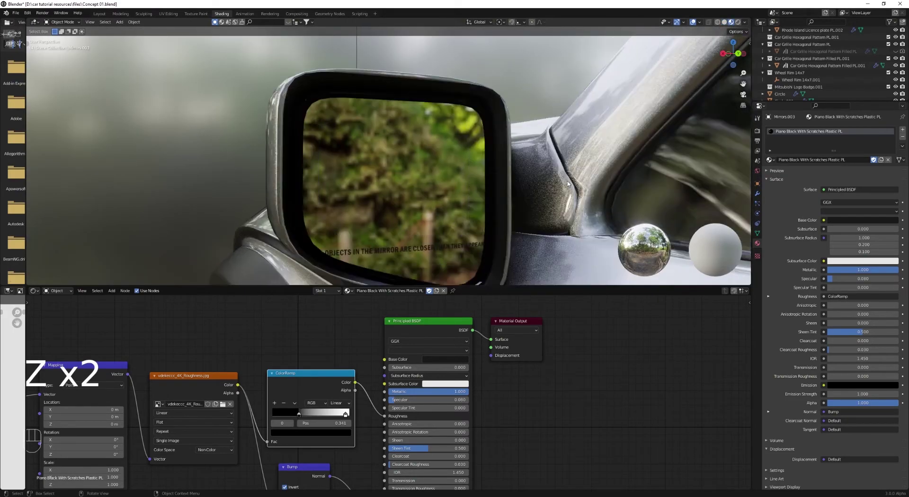
pyautogui.moveTo(571, 184); pyautogui.dragTo(521, 194, button='middle')
pyautogui.press('z')
pyautogui.keyDown('shift'); pyautogui.moveTo(445, 80); pyautogui.dragTo(474, 167, button='middle'); pyautogui.keyUp('shift')
pyautogui.scroll(2, 391, 187)
# Step: Shift the trim ring's whole mesh slightly along the global Y axis in solid shading to refine its fit around the glass
pyautogui.click(420, 206)
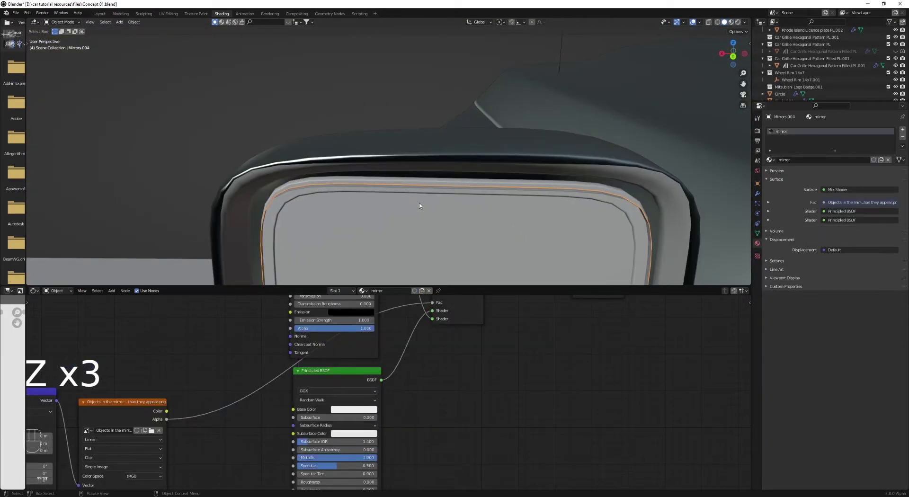
pyautogui.click(312, 189)
pyautogui.moveTo(384, 186); pyautogui.dragTo(329, 191, button='middle')
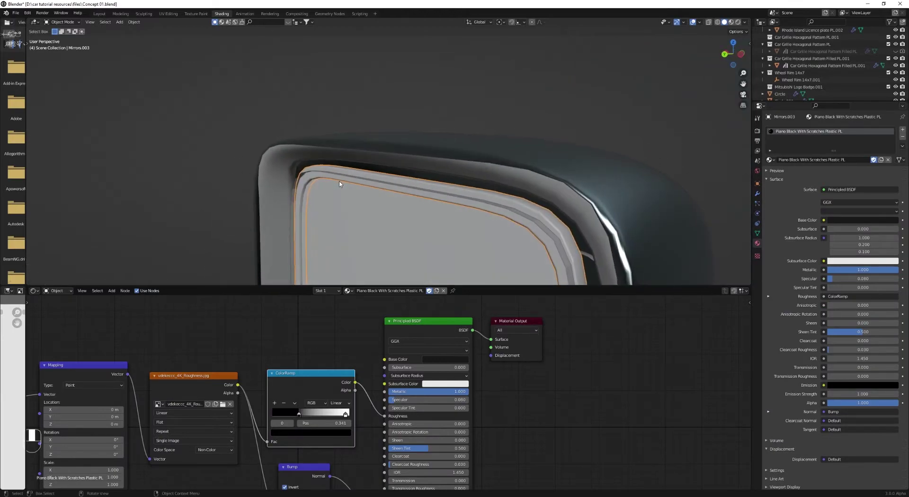
pyautogui.press('Tab')
pyautogui.press('a')
pyautogui.scroll(3, 387, 205)
pyautogui.press('g')
pyautogui.press('y')
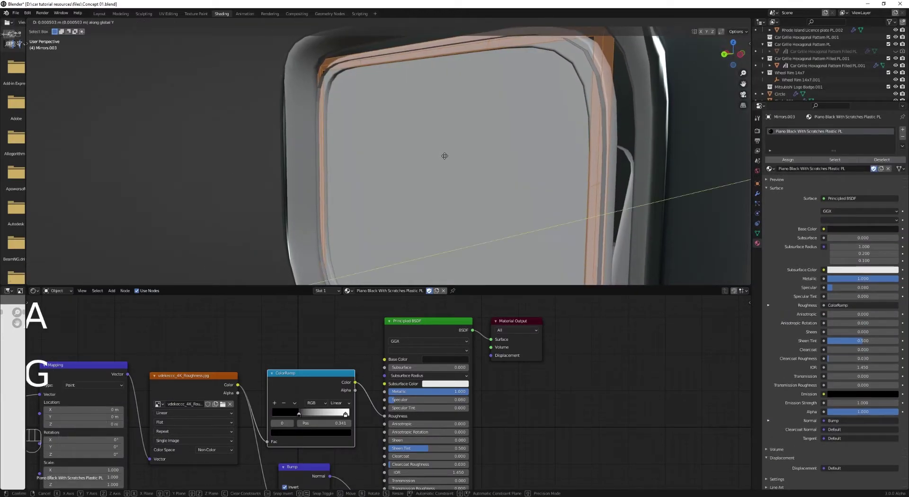
pyautogui.click(441, 152)
pyautogui.press('Tab')
# Step: Recalculate the normals of the mirror glass's whole mesh with the Inside option
pyautogui.click(420, 143)
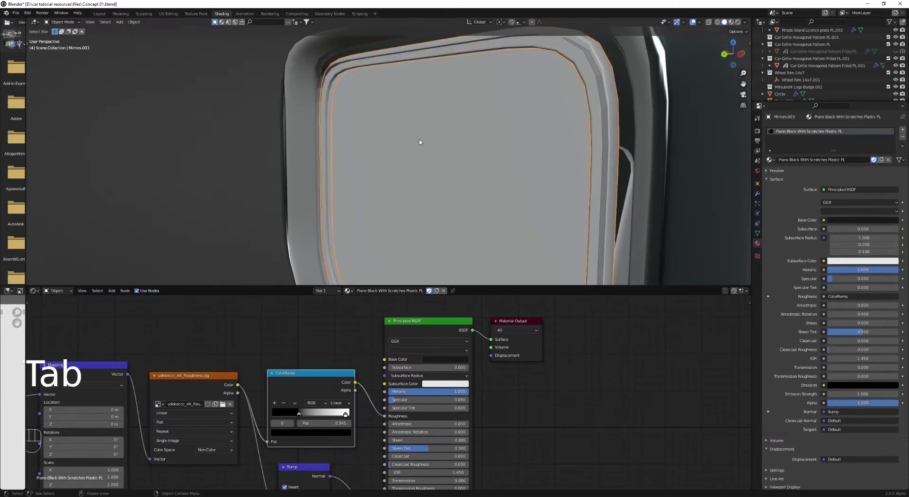
pyautogui.press('Tab')
pyautogui.press('a')
pyautogui.hotkey('shift', 'n')
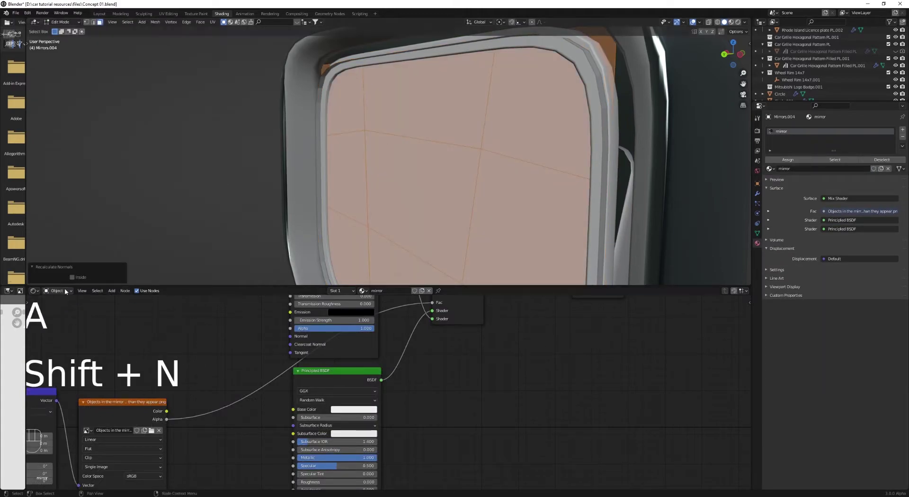
pyautogui.click(72, 277)
pyautogui.press('Tab')
pyautogui.hotkey('alt', 'a')
# Step: Check the mirror glass and its warning text in material preview and rendered shading
pyautogui.press('z')
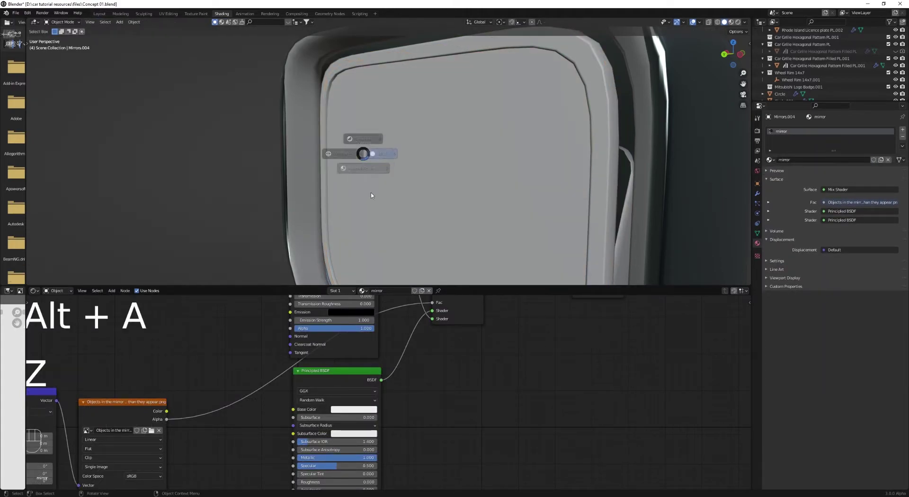
pyautogui.click(391, 205)
pyautogui.scroll(-2, 390, 205)
pyautogui.press('z')
pyautogui.click(414, 169)
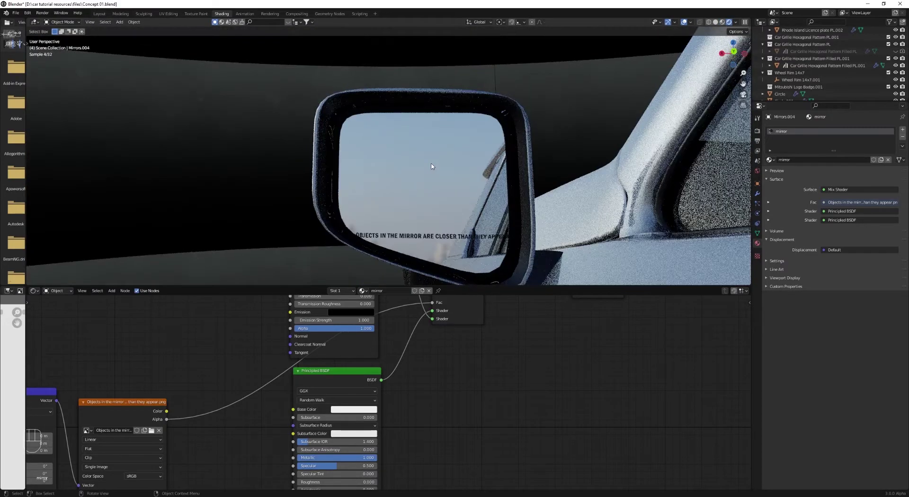
pyautogui.keyDown('shift'); pyautogui.moveTo(432, 167); pyautogui.dragTo(418, 172, button='middle'); pyautogui.keyUp('shift')
pyautogui.scroll(2, 419, 171)
# Step: Scale the UVs of the glass's lower faces by about 1.105 so the warning text fits within the glass
pyautogui.click(417, 171)
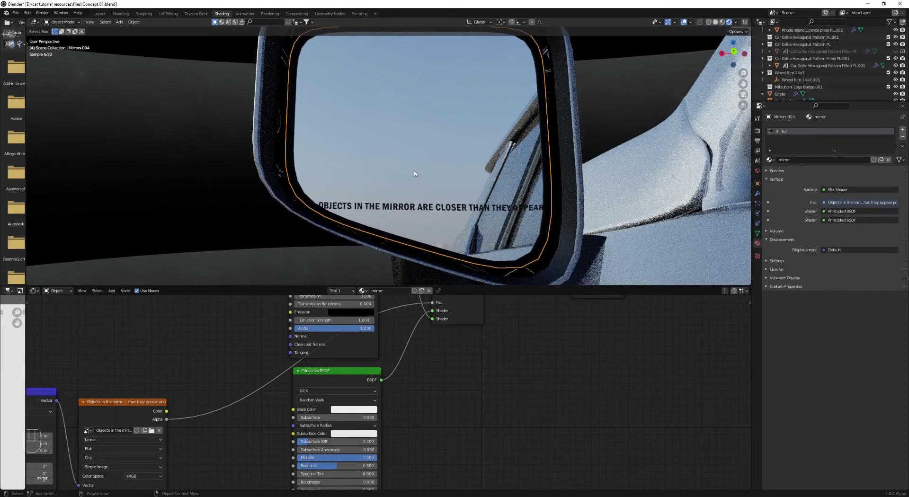
pyautogui.press('Tab')
pyautogui.scroll(2, 314, 194)
pyautogui.moveTo(351, 192); pyautogui.dragTo(466, 232)
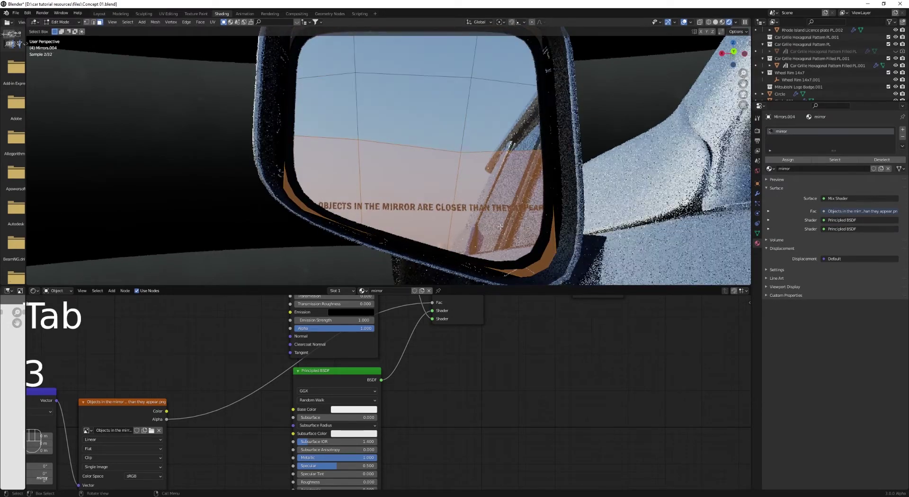
pyautogui.click(169, 13)
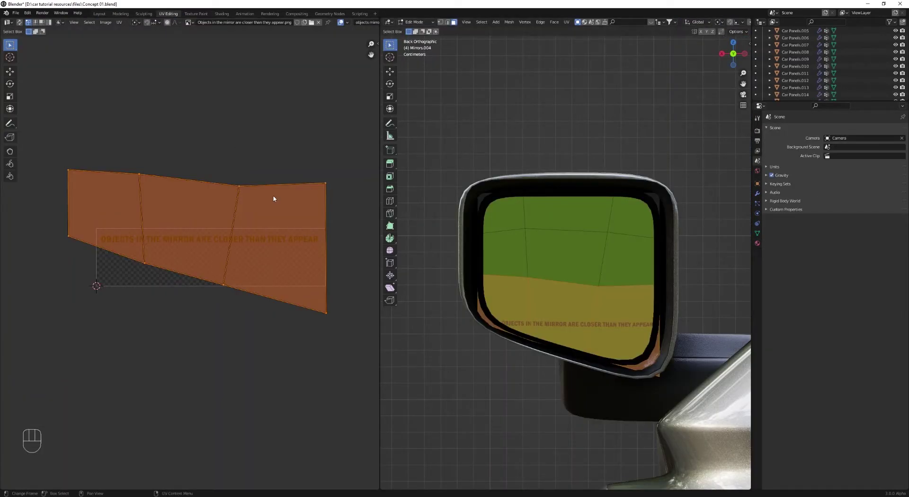
pyautogui.press('s')
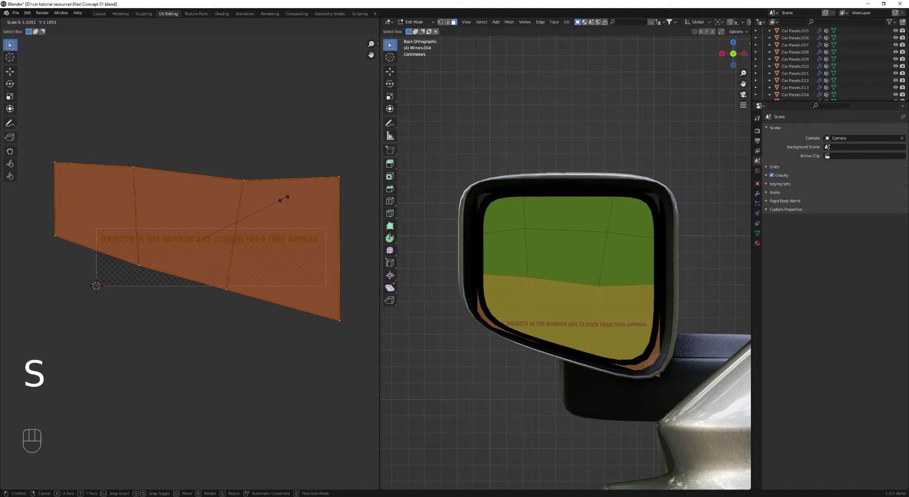
pyautogui.click(284, 198)
pyautogui.press('Tab')
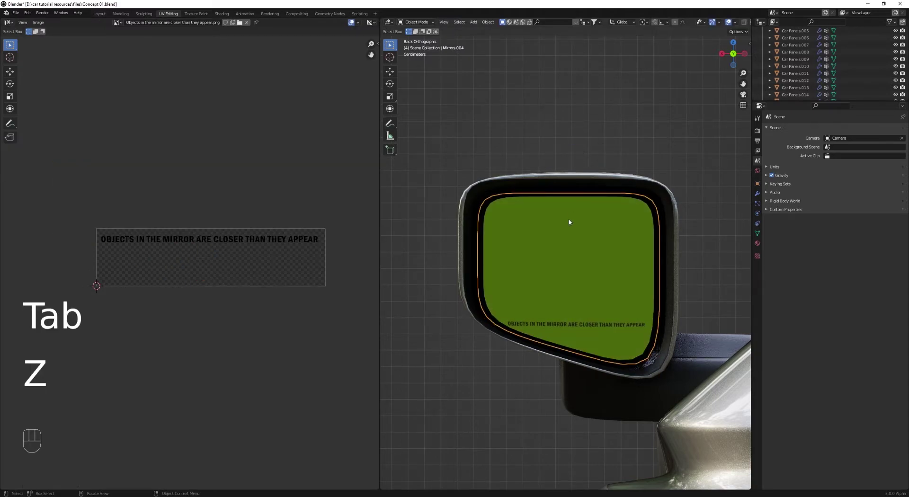
# Step: Add a UV map named "blind spot warning" to the mirror glass mesh
pyautogui.press('z')
pyautogui.hotkey('alt', 'a')
pyautogui.moveTo(569, 222)
pyautogui.mouseDown(button='middle')
pyautogui.moveTo(572, 248)
pyautogui.moveTo(558, 246)
pyautogui.moveTo(582, 247)
pyautogui.mouseUp(button='middle')
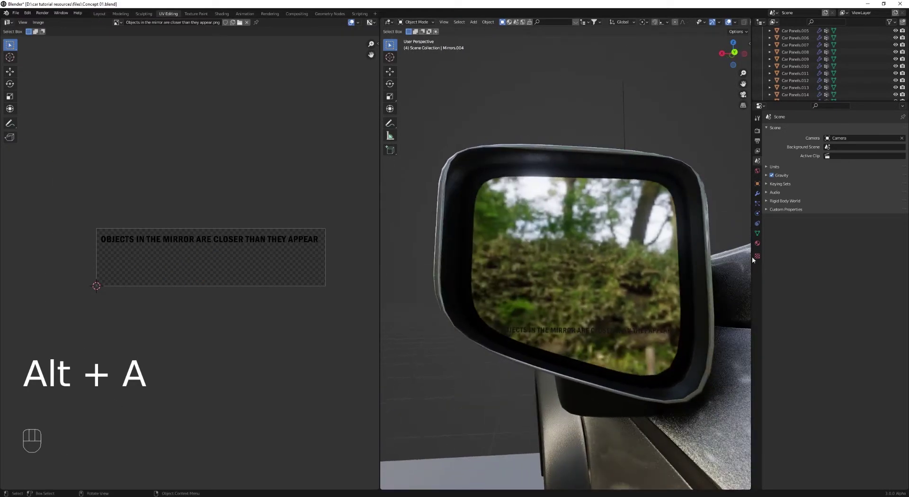
pyautogui.click(757, 232)
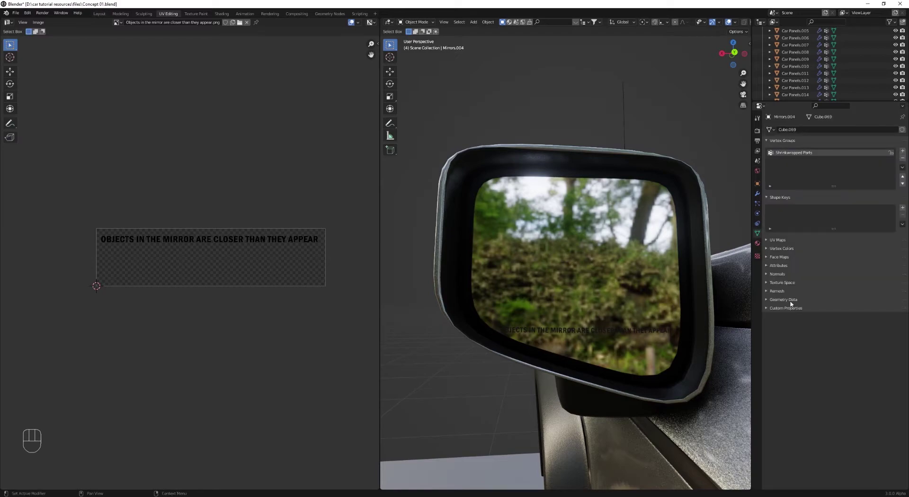
pyautogui.click(778, 240)
pyautogui.click(902, 251)
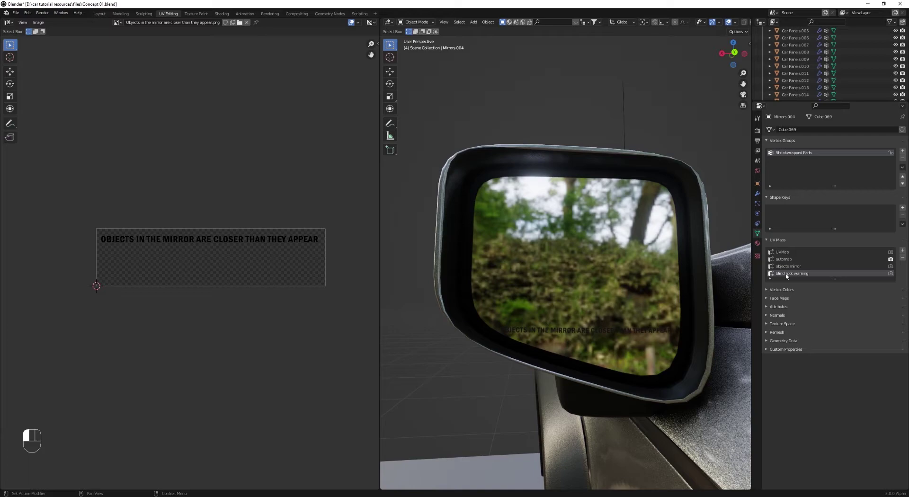
# Step: Unwrap the glass's upper outer corner face onto the blind spot warning UV map
pyautogui.press('Tab')
pyautogui.click(508, 207)
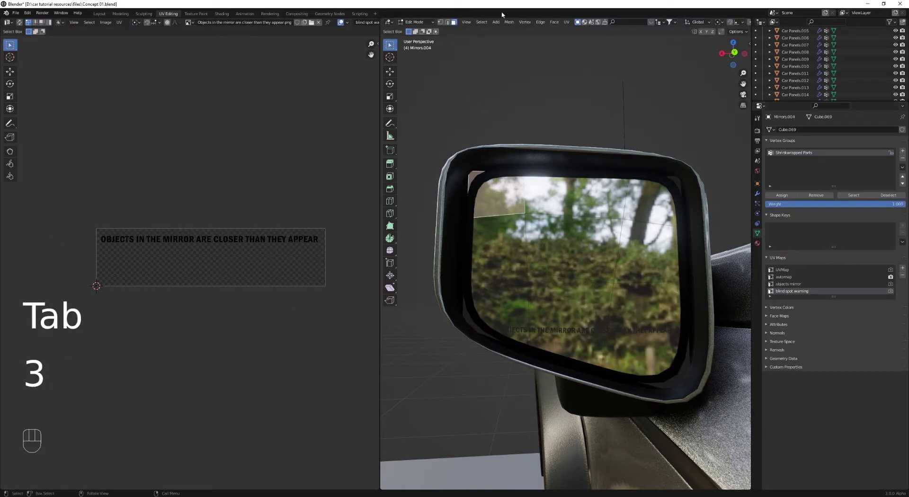
pyautogui.click(565, 21)
pyautogui.click(578, 30)
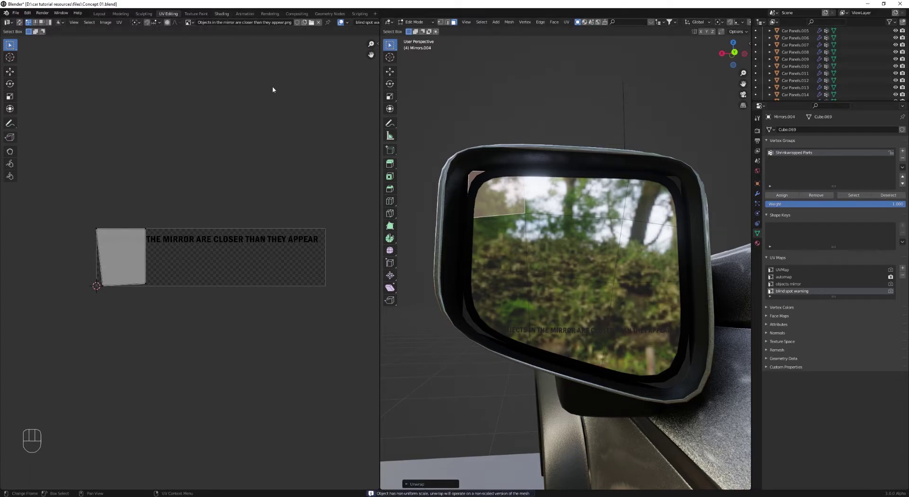
# Step: Duplicate the mirror material's upper Principled BSDF node and place the copy directly above the original
pyautogui.hotkey('ctrl', 'pagedown')
pyautogui.hotkey('ctrl', 'pagedown')
pyautogui.scroll(-5, 431, 367)
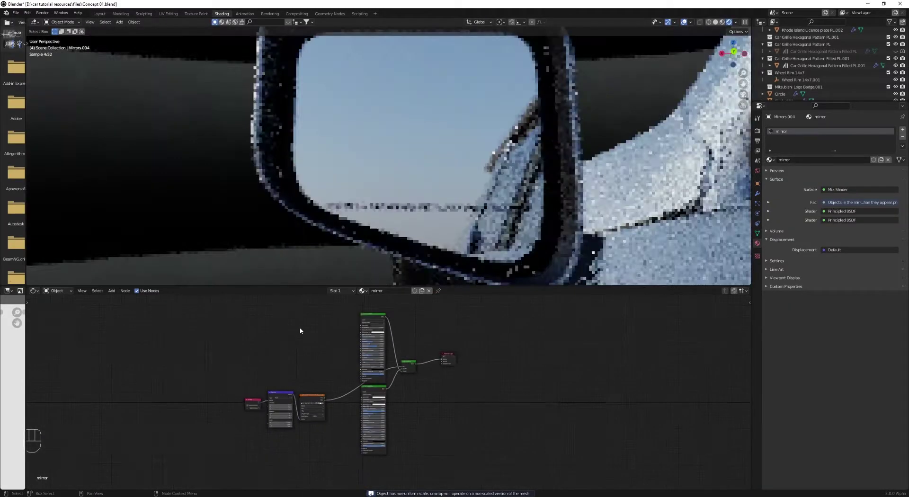
pyautogui.scroll(3, 357, 374)
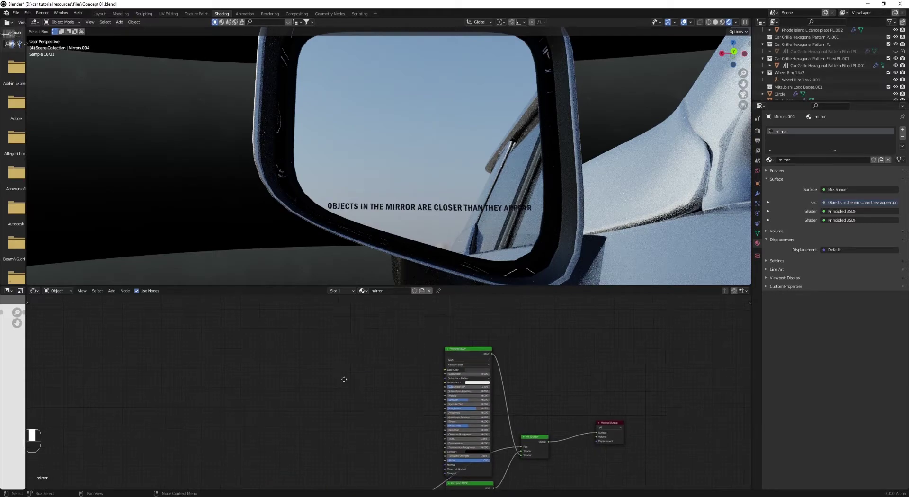
pyautogui.moveTo(341, 378); pyautogui.dragTo(307, 390, button='middle')
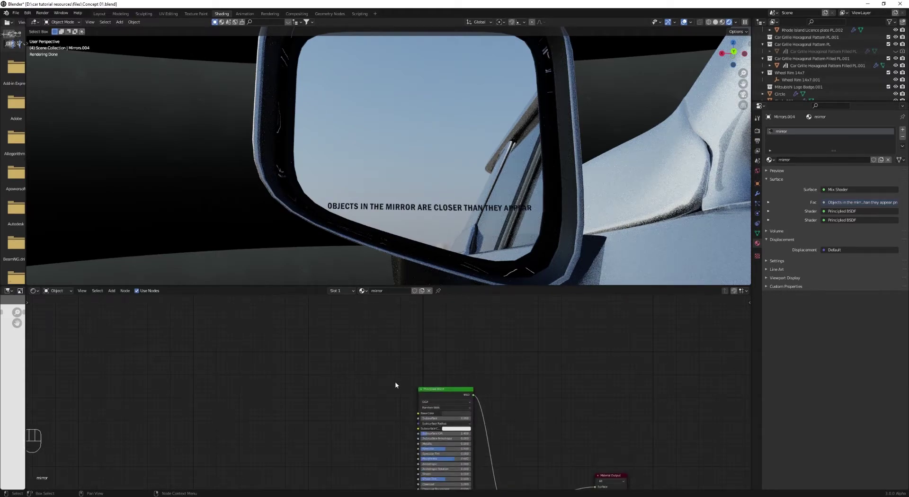
pyautogui.hotkey('shift', 'd')
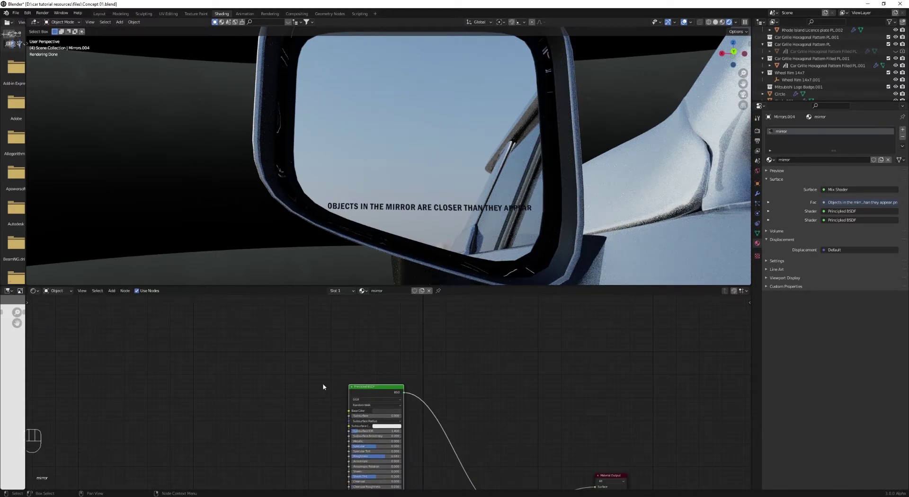
pyautogui.click(336, 474)
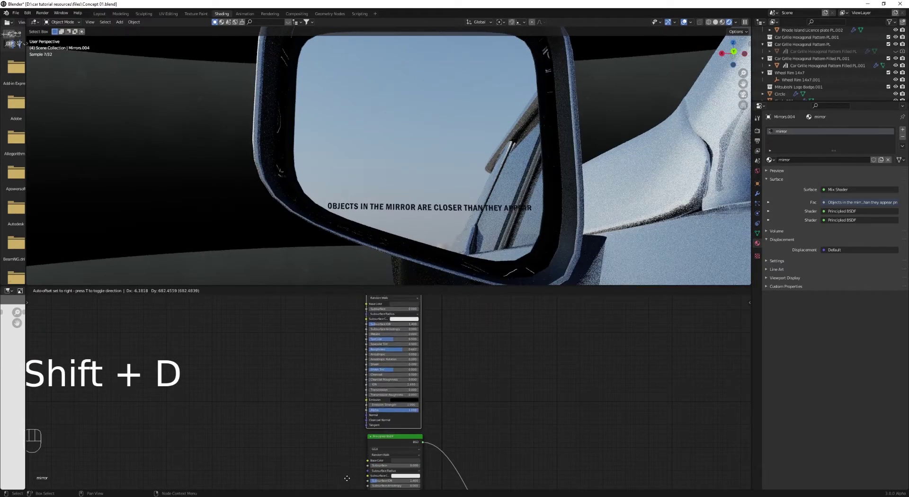
# Step: Duplicate the warning text's UV Map, Mapping and image texture nodes and place the copies above the originals
pyautogui.scroll(-2, 297, 372)
pyautogui.moveTo(301, 399); pyautogui.dragTo(295, 276, button='middle')
pyautogui.scroll(1, 209, 400)
pyautogui.moveTo(191, 400); pyautogui.dragTo(334, 467)
pyautogui.hotkey('shift', 'd')
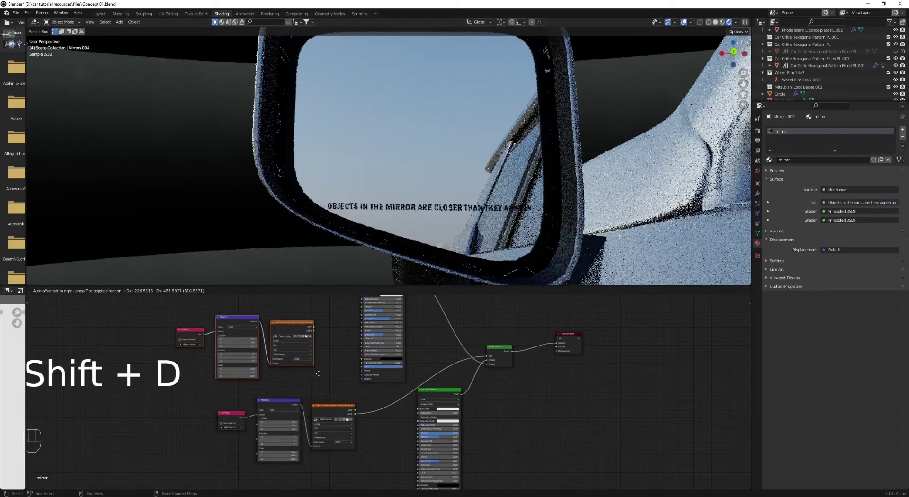
pyautogui.click(238, 385)
pyautogui.scroll(2, 238, 386)
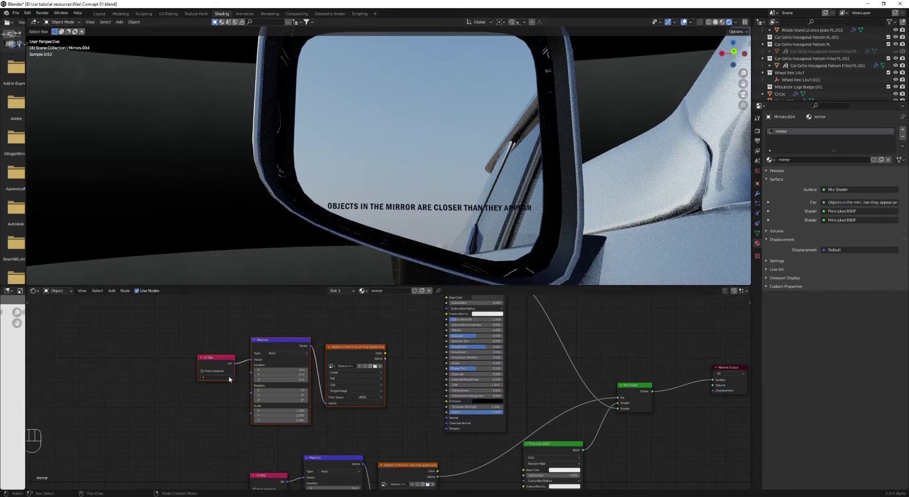
# Step: Assign the blind spot warning UV map to the copied UV Map node and load Mountain Blind Spot Warning.png into its image texture
pyautogui.click(229, 379)
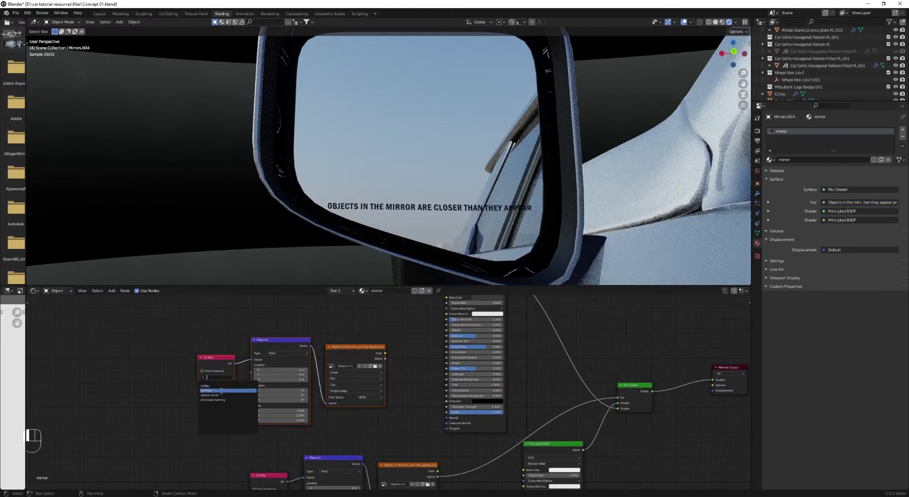
pyautogui.click(221, 399)
pyautogui.scroll(1, 369, 374)
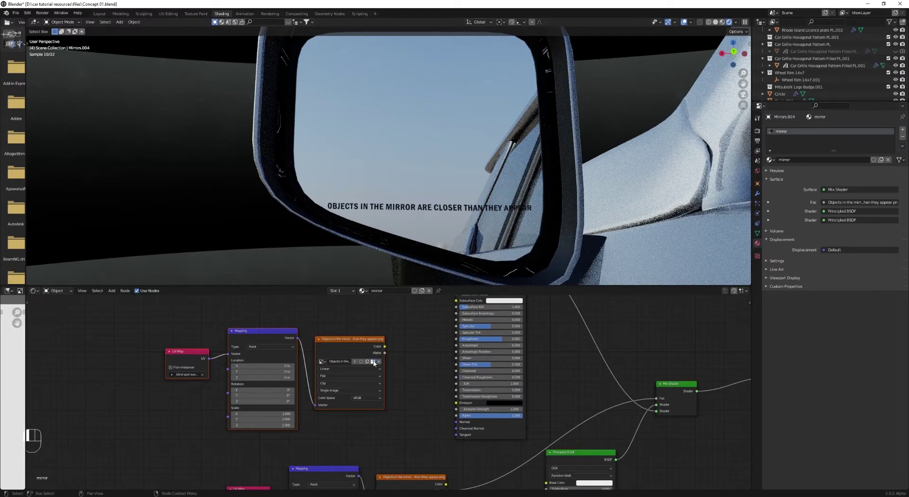
pyautogui.scroll(1, 374, 363)
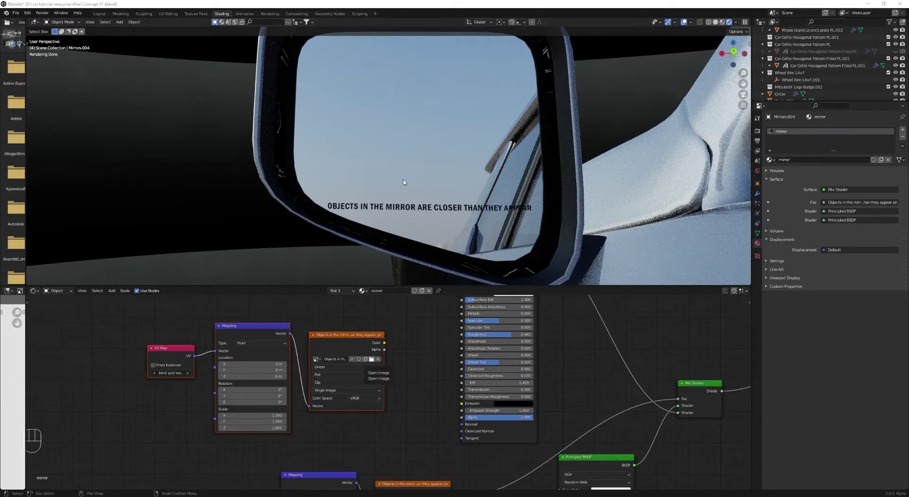
pyautogui.press('Return')
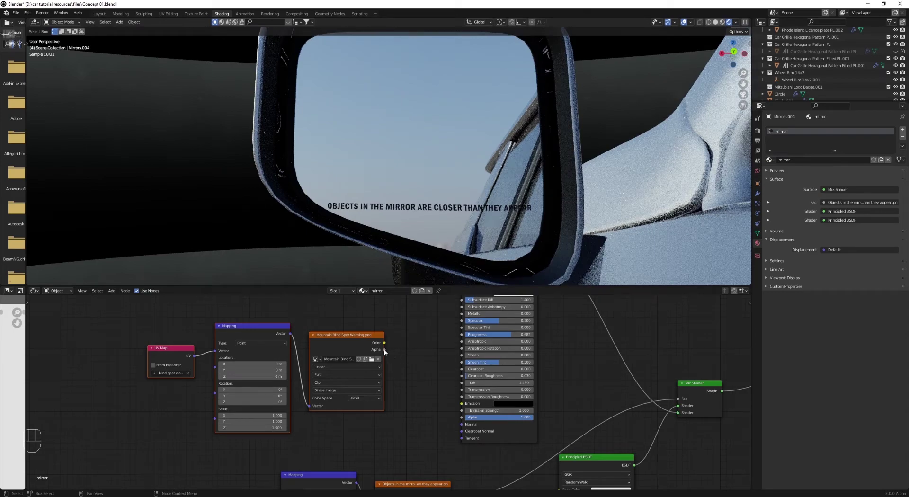
# Step: Preview the mountain image's alpha on the glass, and center and widen the corner face's UVs along X over the image
pyautogui.keyDown('ctrl'); pyautogui.keyDown('shift'); pyautogui.click(360, 341); pyautogui.keyUp('shift'); pyautogui.keyUp('ctrl')
pyautogui.keyDown('ctrl'); pyautogui.keyDown('shift'); pyautogui.click(360, 341); pyautogui.keyUp('shift'); pyautogui.keyUp('ctrl')
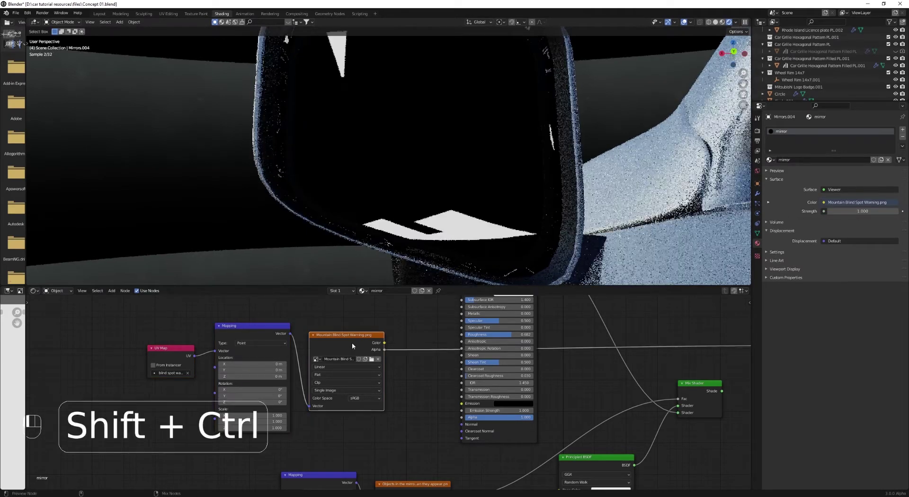
pyautogui.click(168, 13)
pyautogui.scroll(1, 240, 237)
pyautogui.scroll(1, 211, 238)
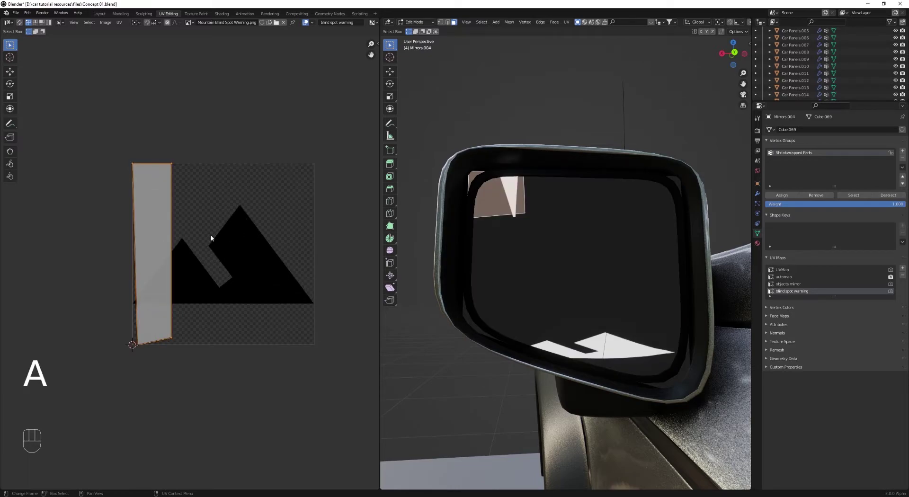
pyautogui.press('g')
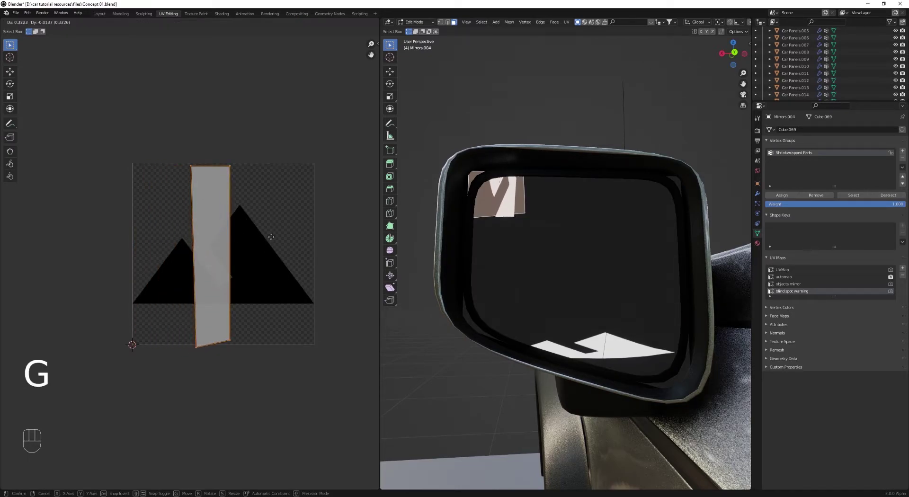
pyautogui.press('s')
pyautogui.press('x')
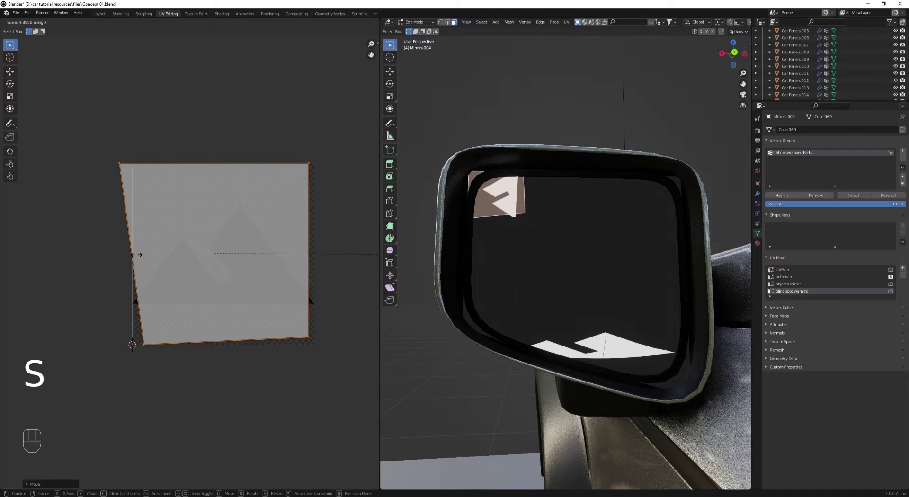
pyautogui.click(157, 256)
# Step: Rotate the corner face's UVs and scale them up so the mountain icon sits upright and fits inside the corner
pyautogui.press('r')
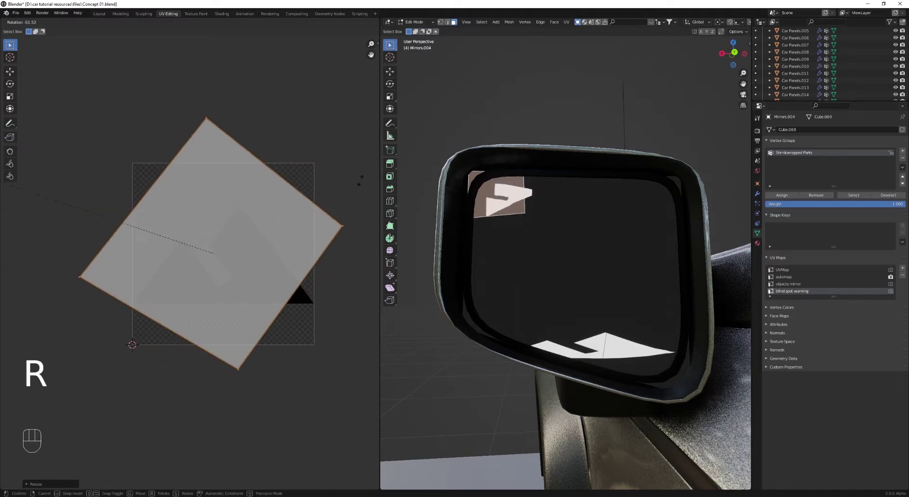
pyautogui.click(41, 283)
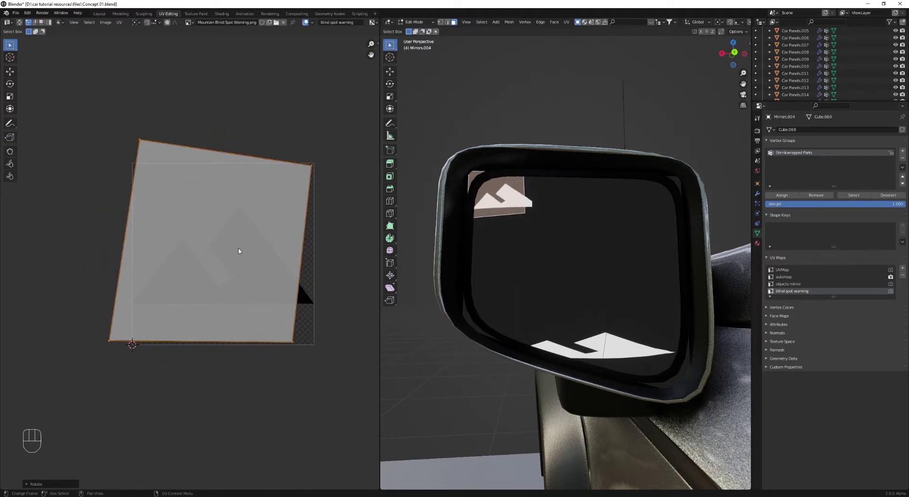
pyautogui.press('s')
pyautogui.click(319, 276)
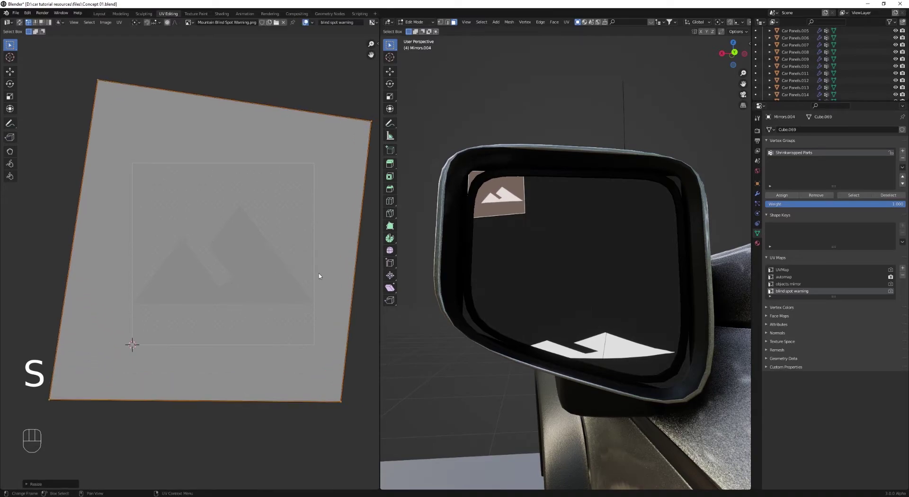
pyautogui.press('r')
pyautogui.click(344, 280)
pyautogui.press('Tab')
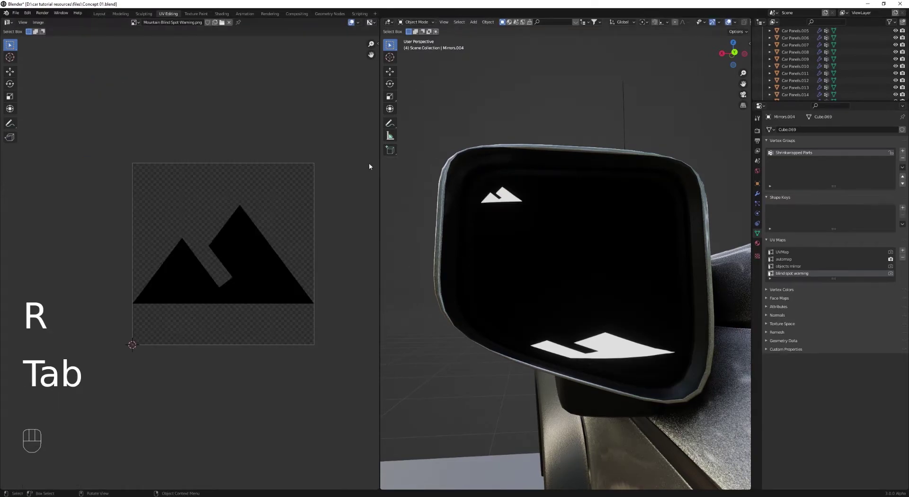
# Step: Scale the corner face's UVs by about 1.25 to shrink the mountain icon further
pyautogui.press('Tab')
pyautogui.press('s')
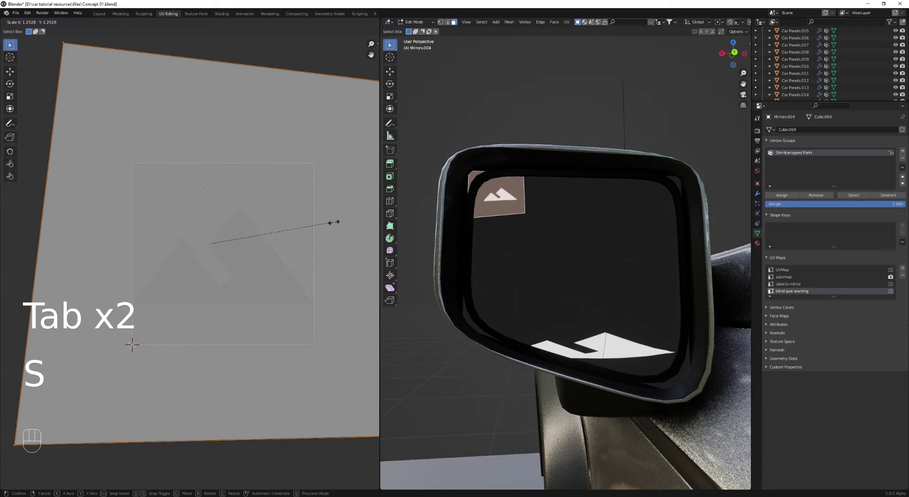
pyautogui.click(334, 223)
pyautogui.press('Tab')
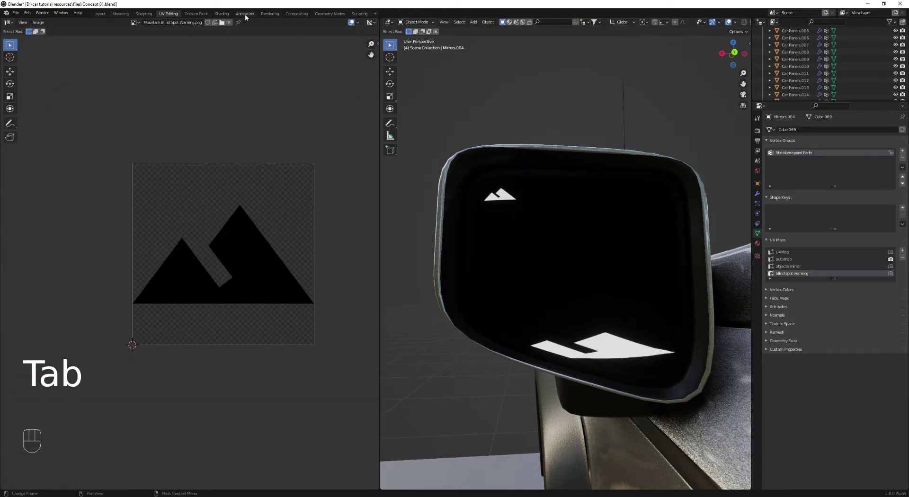
# Step: Reconnect the Mix Shader to the mirror material's output and move the mountain image texture node above its Mapping node
pyautogui.click(222, 13)
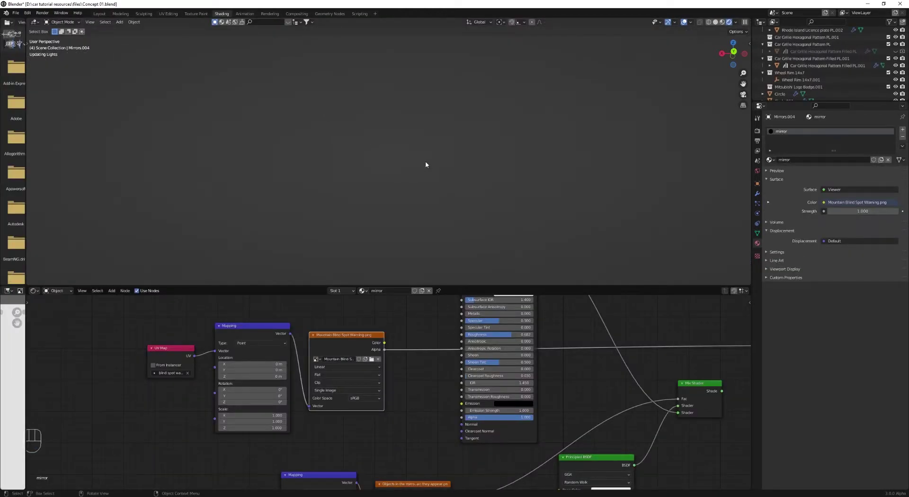
pyautogui.scroll(-3, 488, 390)
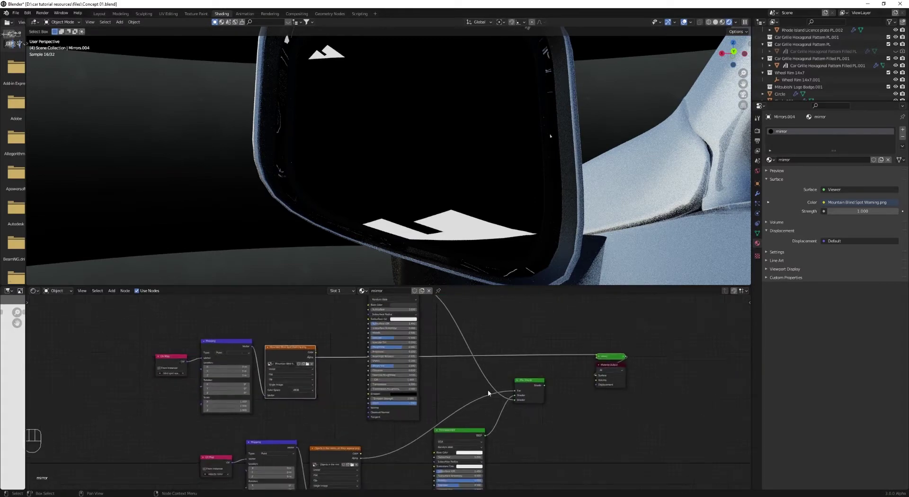
pyautogui.keyDown('ctrl'); pyautogui.keyDown('shift'); pyautogui.click(538, 388); pyautogui.keyUp('shift'); pyautogui.keyUp('ctrl')
pyautogui.moveTo(430, 344); pyautogui.dragTo(417, 406, button='middle')
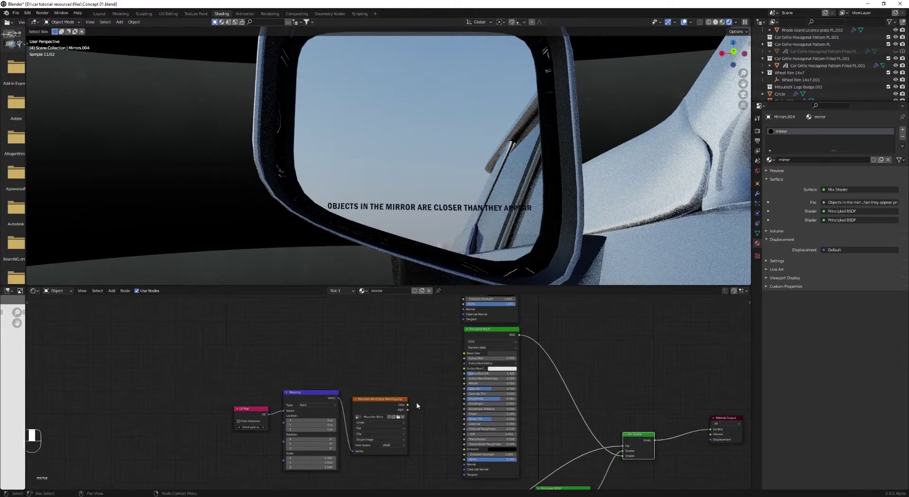
pyautogui.moveTo(386, 399); pyautogui.dragTo(379, 350)
pyautogui.scroll(1, 379, 349)
pyautogui.moveTo(378, 350); pyautogui.dragTo(328, 400, button='middle')
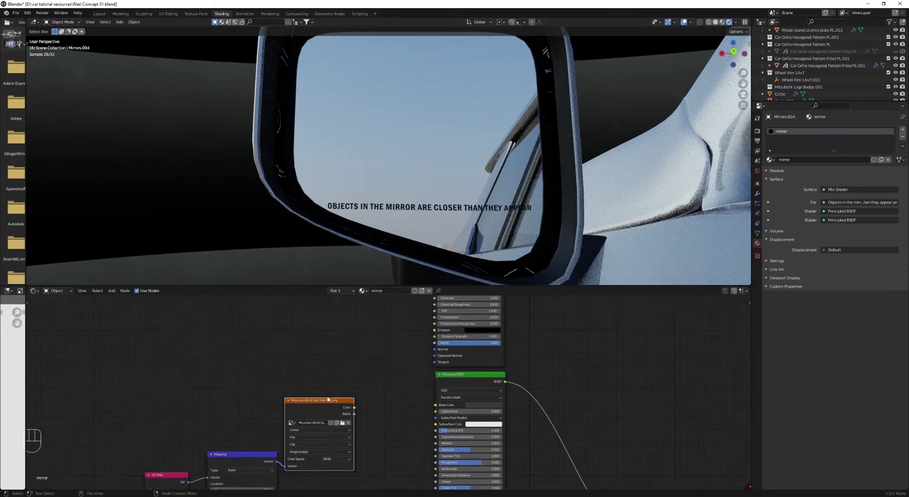
pyautogui.scroll(-2, 328, 400)
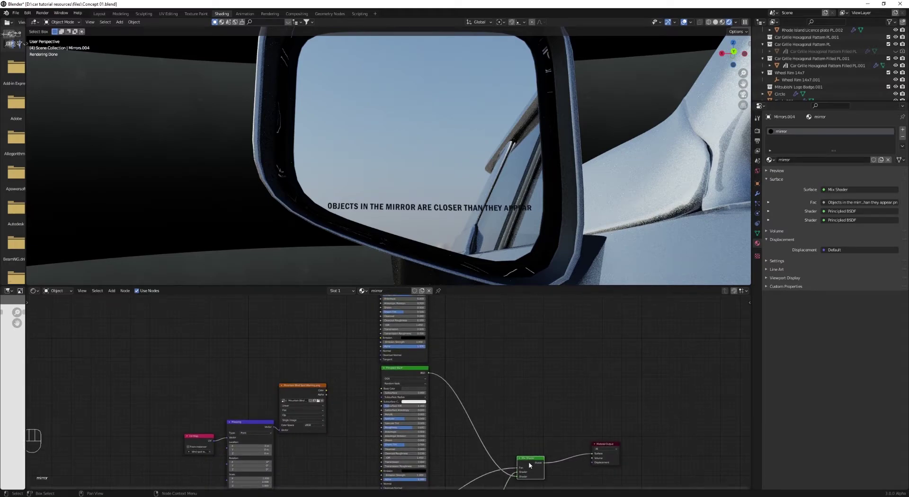
# Step: Insert a duplicate Mix Shader before the Material Output and link the mountain image's alpha to its factor
pyautogui.click(572, 443)
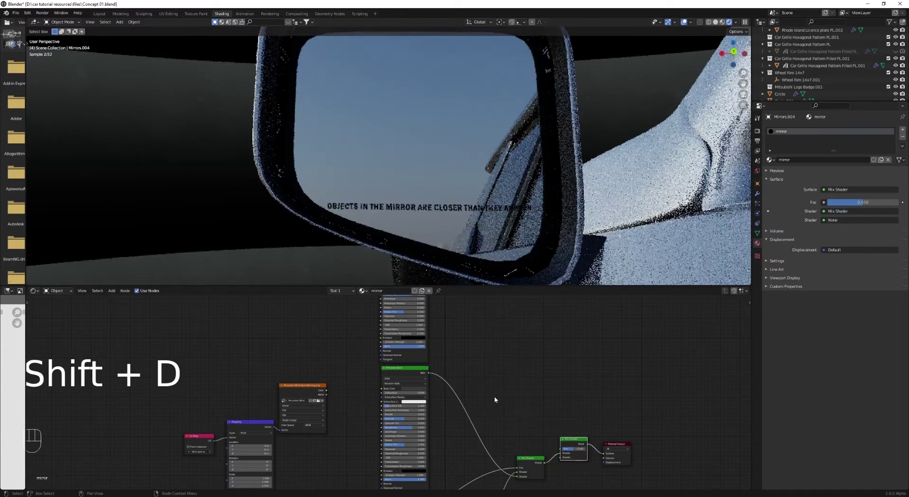
pyautogui.scroll(-2, 490, 421)
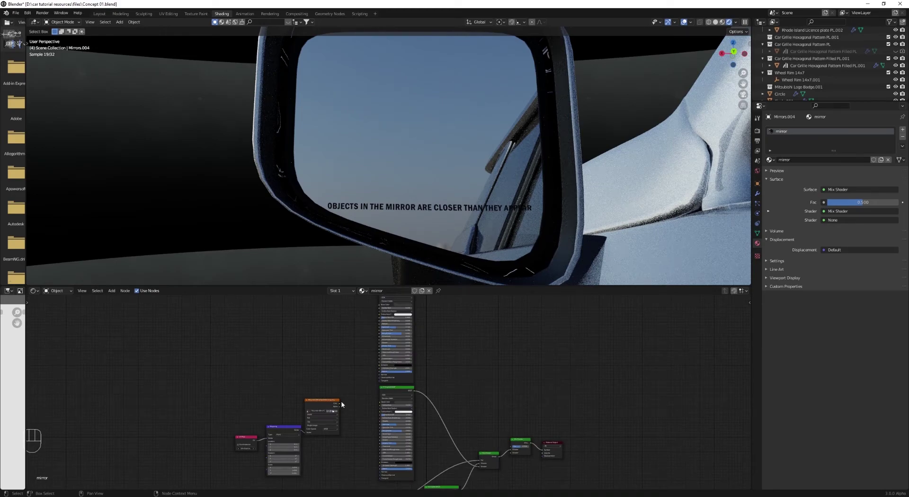
pyautogui.moveTo(511, 447); pyautogui.dragTo(512, 446)
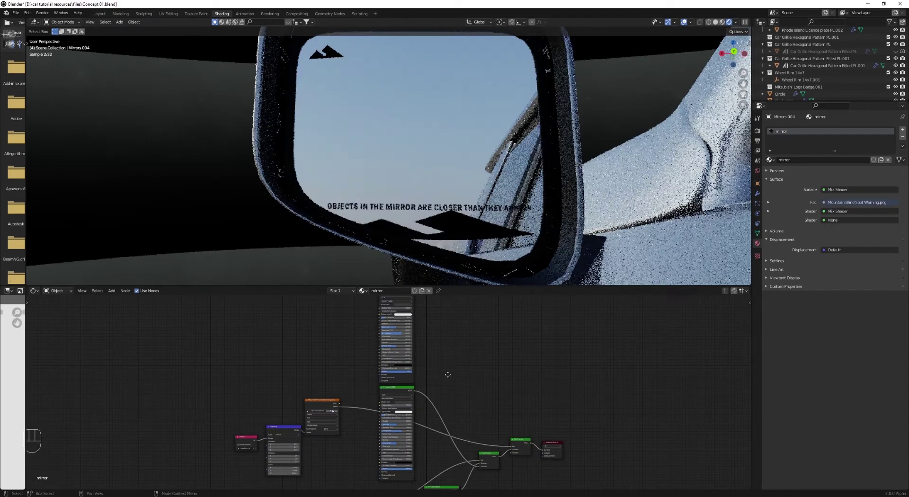
# Step: Link the unconnected upper Principled BSDF to the last Mix Shader's second shader input and set its base colour to white
pyautogui.keyDown('shift'); pyautogui.scroll(2, 410, 327); pyautogui.keyUp('shift')
pyautogui.moveTo(414, 316)
pyautogui.mouseDown()
pyautogui.moveTo(487, 384)
pyautogui.moveTo(480, 404)
pyautogui.moveTo(410, 308)
pyautogui.mouseUp()
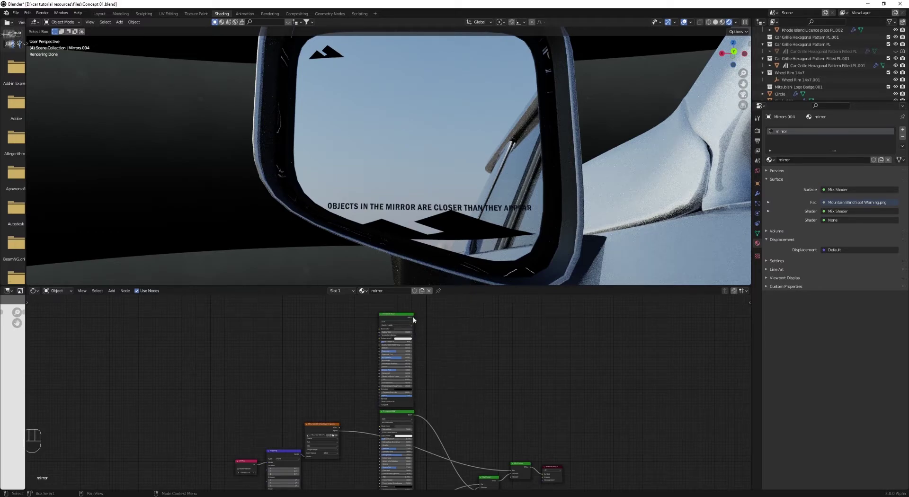
pyautogui.moveTo(508, 479); pyautogui.dragTo(515, 473)
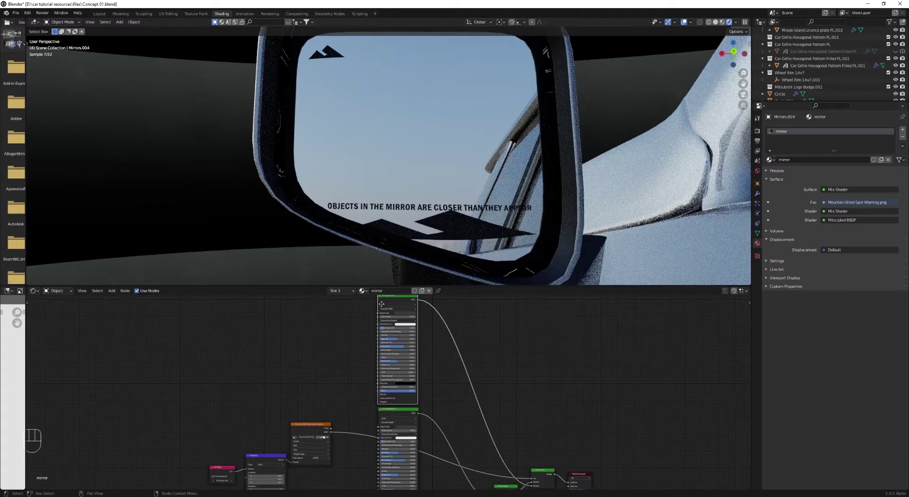
pyautogui.scroll(6, 372, 361)
pyautogui.click(398, 332)
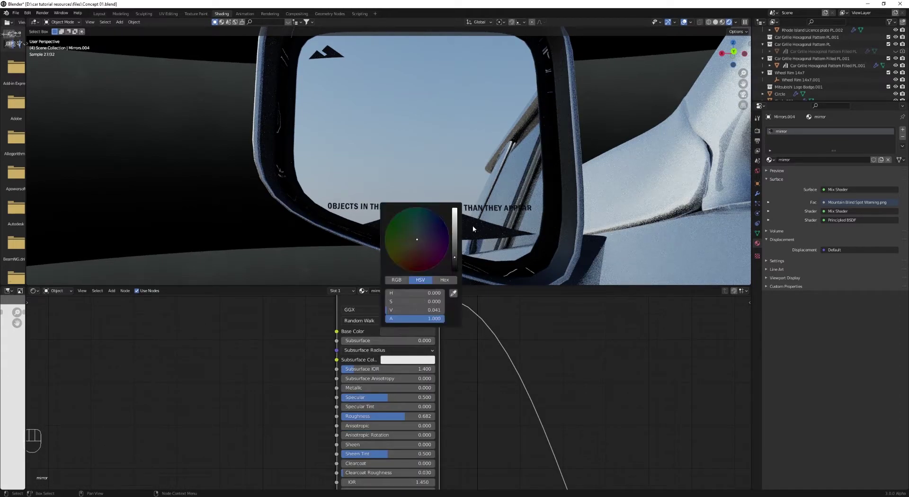
pyautogui.moveTo(455, 239); pyautogui.dragTo(454, 209)
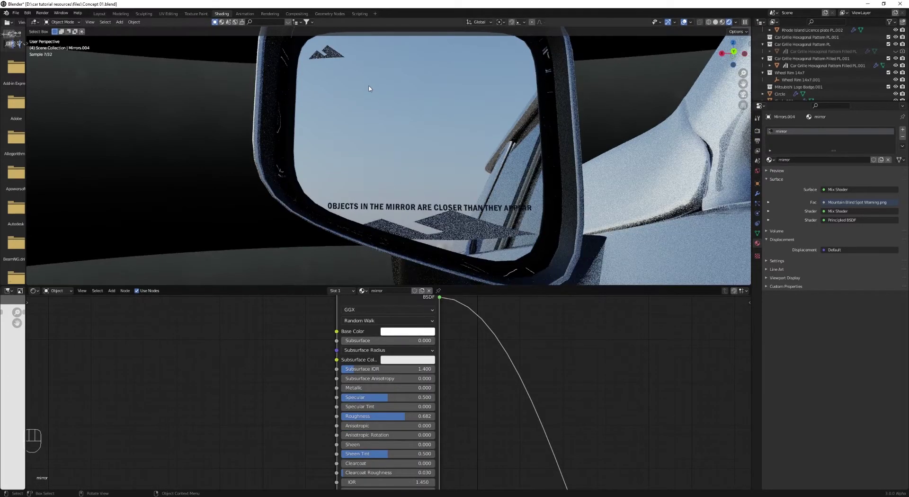
# Step: Tint the mountain icon's Principled BSDF base colour light red, with hue 0.020, saturation 0.808 and value 1.000
pyautogui.moveTo(387, 116); pyautogui.dragTo(397, 184, button='middle')
pyautogui.scroll(3, 392, 144)
pyautogui.scroll(4, 398, 183)
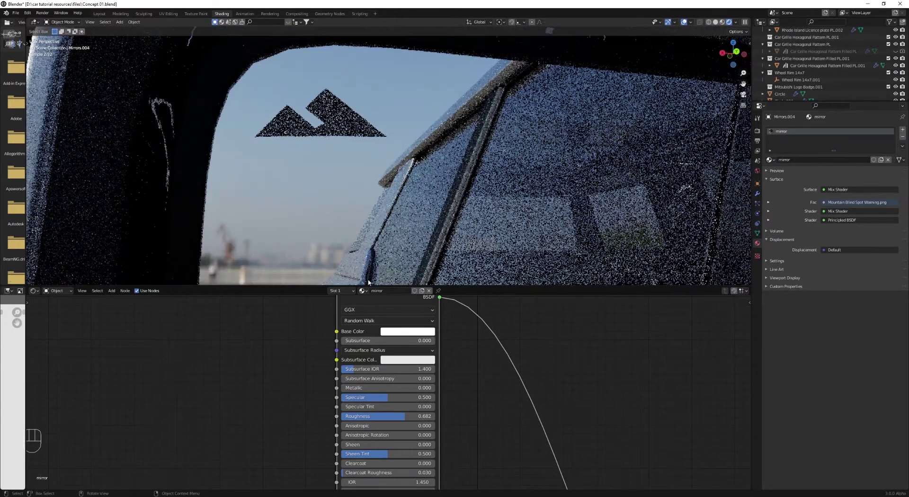
pyautogui.scroll(-6, 293, 404)
pyautogui.moveTo(297, 396); pyautogui.dragTo(319, 407, button='middle')
pyautogui.scroll(6, 291, 336)
pyautogui.scroll(5, 335, 408)
pyautogui.moveTo(340, 343); pyautogui.dragTo(390, 414, button='middle')
pyautogui.scroll(-4, 374, 359)
pyautogui.moveTo(373, 350); pyautogui.dragTo(372, 407, button='middle')
pyautogui.scroll(3, 371, 407)
pyautogui.click(461, 353)
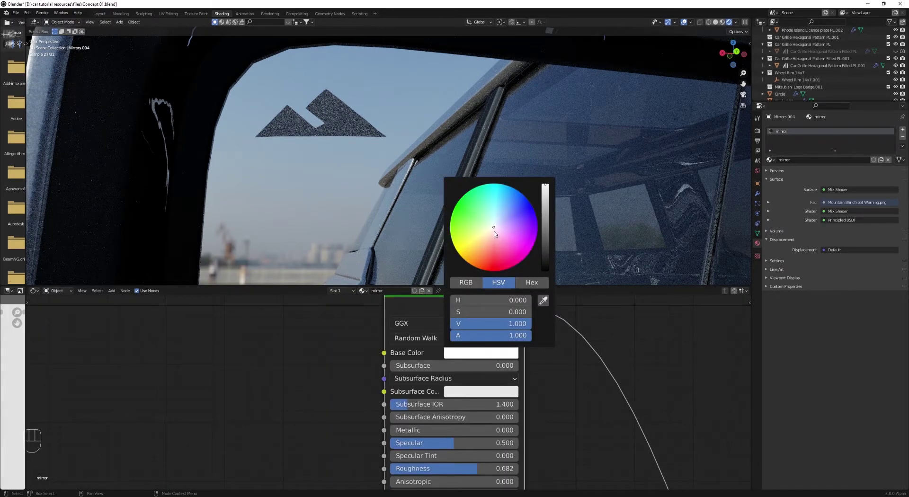
pyautogui.moveTo(490, 237); pyautogui.dragTo(489, 249)
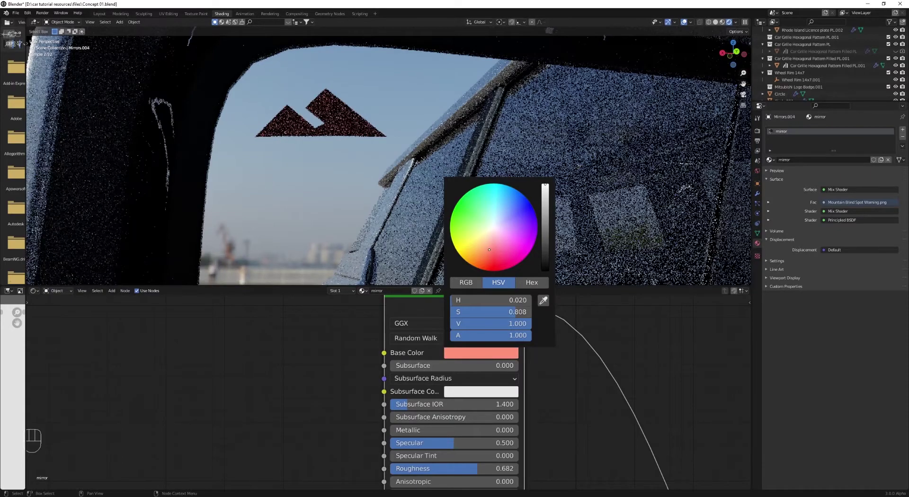
# Step: Add a Bump node, feeding the mountain image's alpha into its height and its normal into the red Principled BSDF's normal
pyautogui.scroll(-4, 308, 372)
pyautogui.moveTo(288, 430); pyautogui.dragTo(292, 355, button='middle')
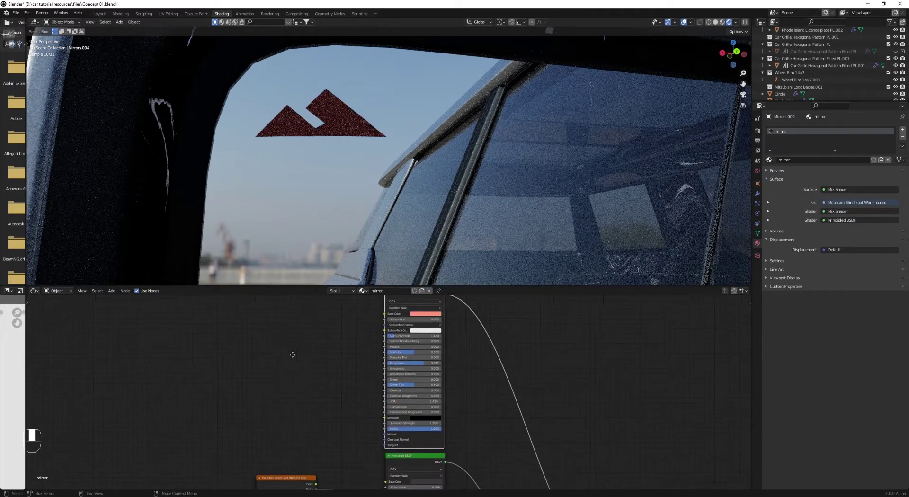
pyautogui.scroll(1, 305, 382)
pyautogui.hotkey('shift', 'a')
pyautogui.click(305, 382)
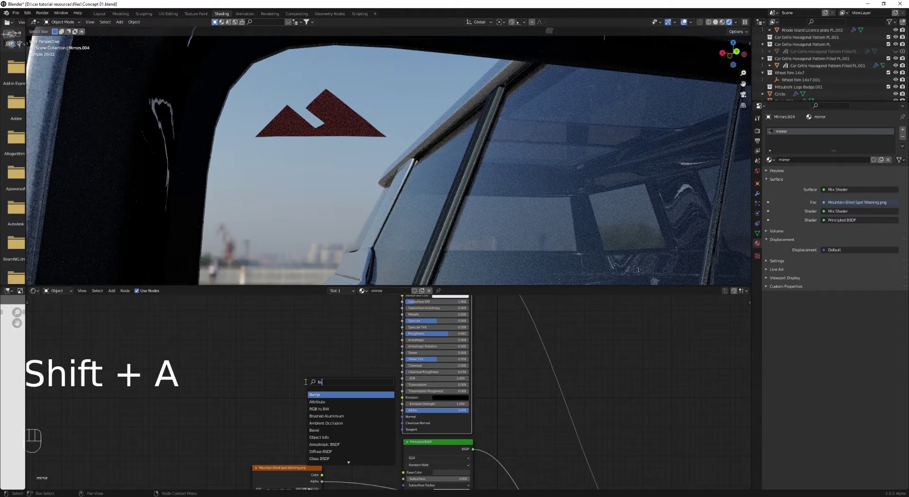
pyautogui.write('bum')
pyautogui.press('Return')
pyautogui.scroll(2, 218, 438)
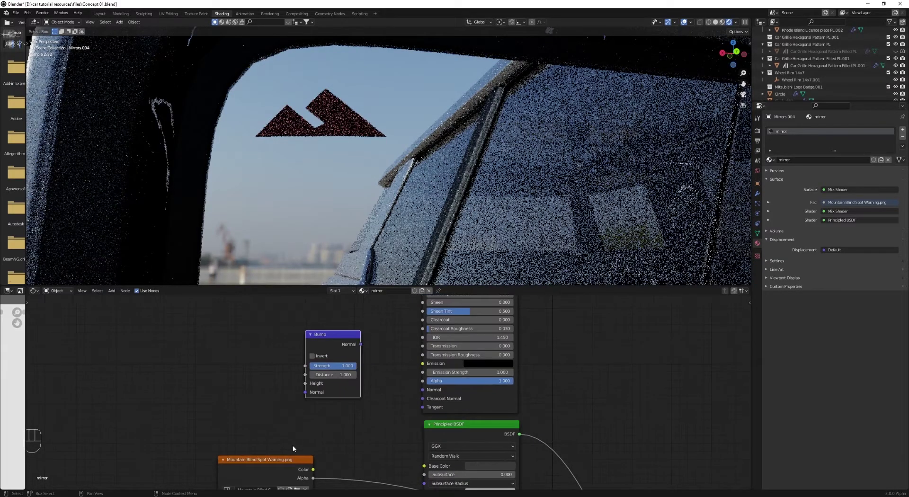
pyautogui.click(218, 437)
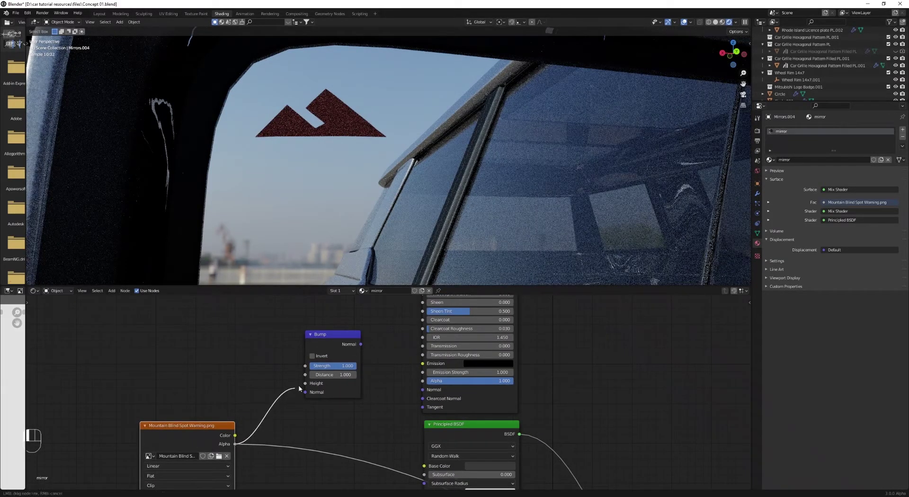
pyautogui.moveTo(299, 385); pyautogui.dragTo(305, 383)
pyautogui.moveTo(415, 382); pyautogui.dragTo(422, 390)
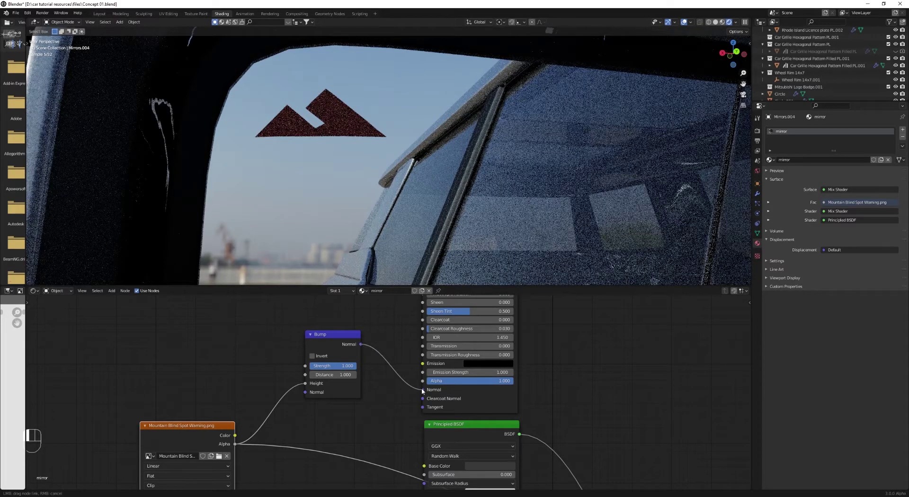
# Step: Add a Wave Texture node in the empty space beside the Bump node
pyautogui.scroll(-2, 409, 356)
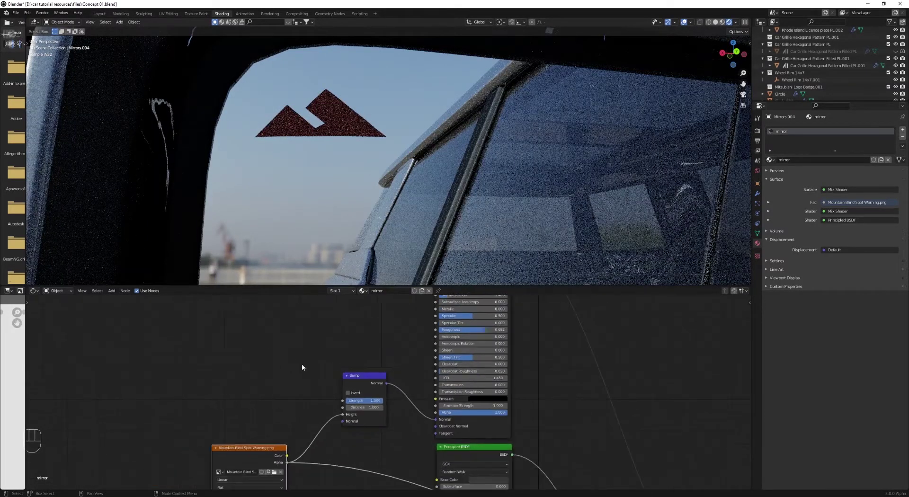
pyautogui.moveTo(287, 359); pyautogui.dragTo(300, 353, button='middle')
pyautogui.hotkey('shift', 'a')
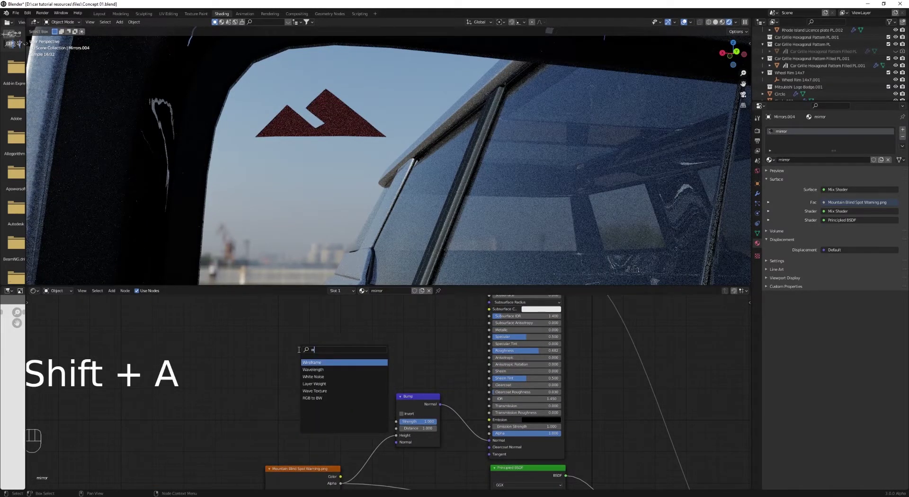
pyautogui.write('wa')
pyautogui.click(305, 370)
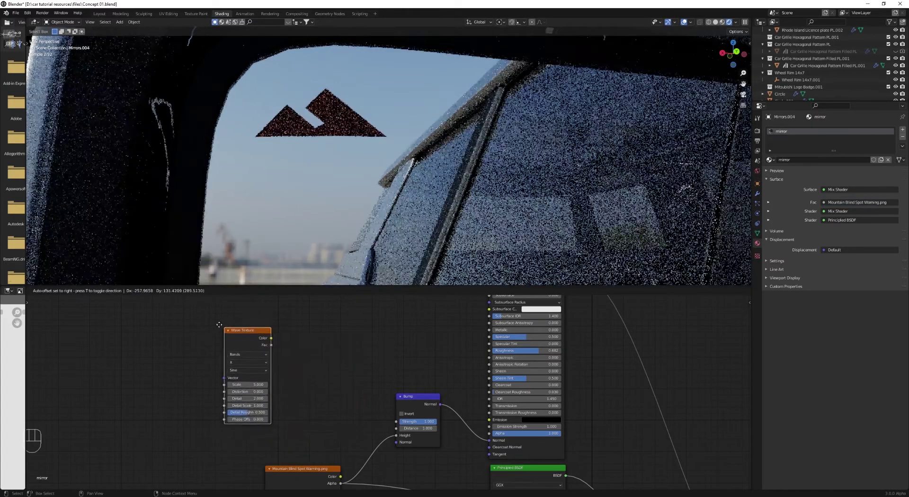
pyautogui.click(302, 371)
pyautogui.scroll(-2, 329, 381)
pyautogui.moveTo(329, 381); pyautogui.dragTo(391, 377, button='middle')
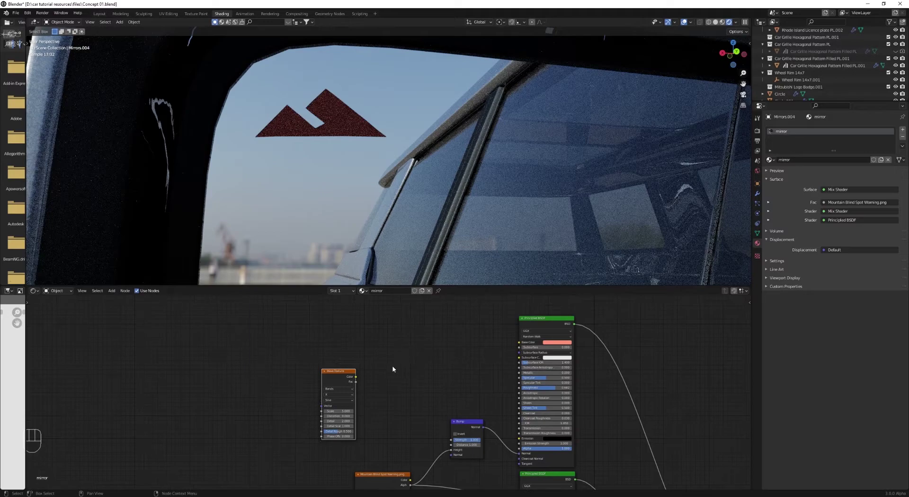
pyautogui.scroll(2, 389, 376)
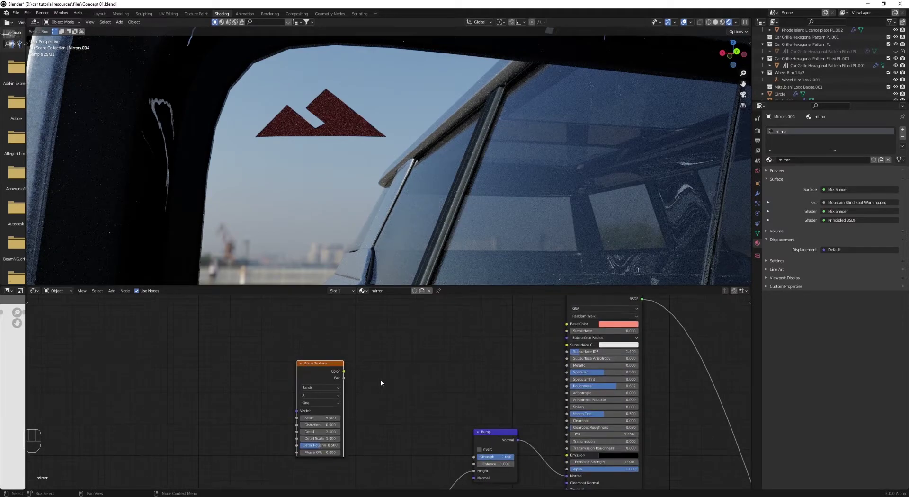
# Step: Duplicate the Bump node above the original and combine both normals with a Mix node feeding the red shader's normal
pyautogui.moveTo(490, 438); pyautogui.dragTo(494, 466)
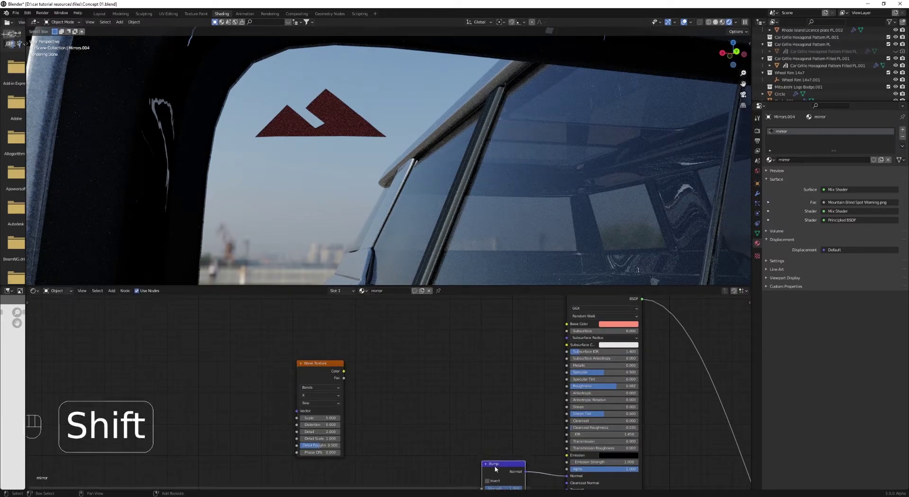
pyautogui.hotkey('shift', 'd')
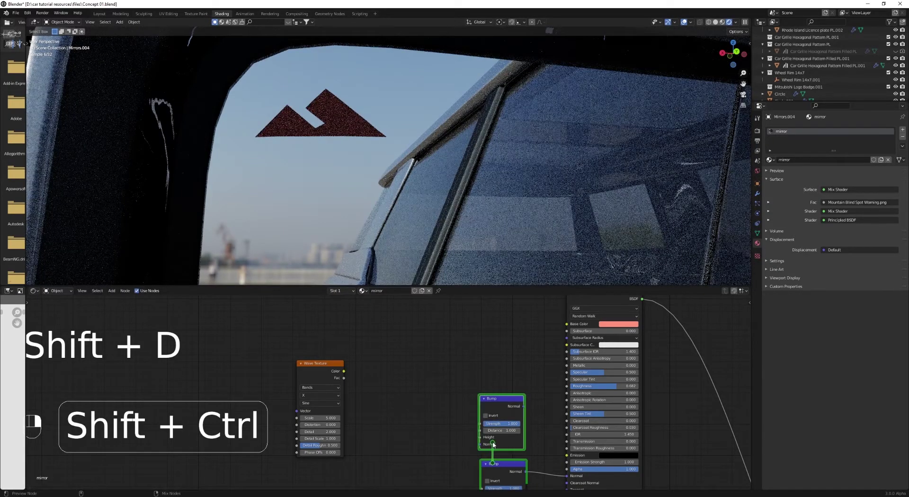
pyautogui.keyDown('ctrl'); pyautogui.keyDown('shift'); pyautogui.moveTo(492, 444); pyautogui.dragTo(492, 444, button='right'); pyautogui.keyUp('shift'); pyautogui.keyUp('ctrl')
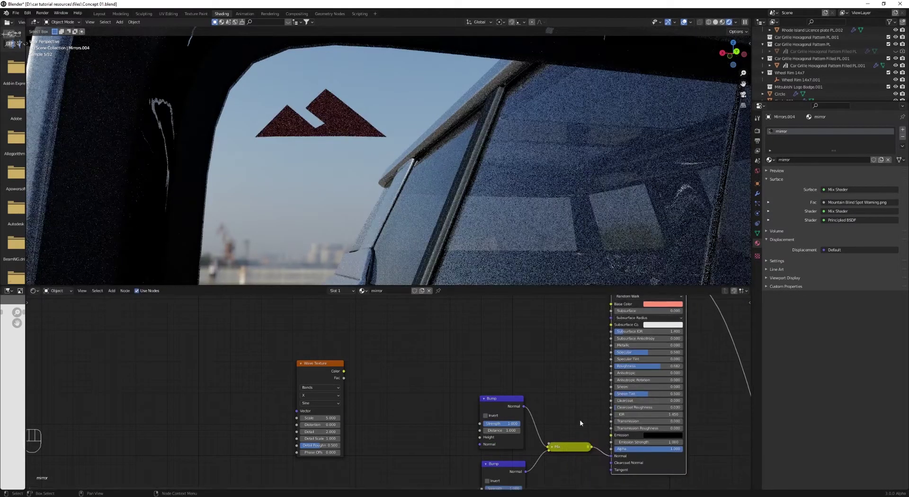
pyautogui.scroll(2, 541, 396)
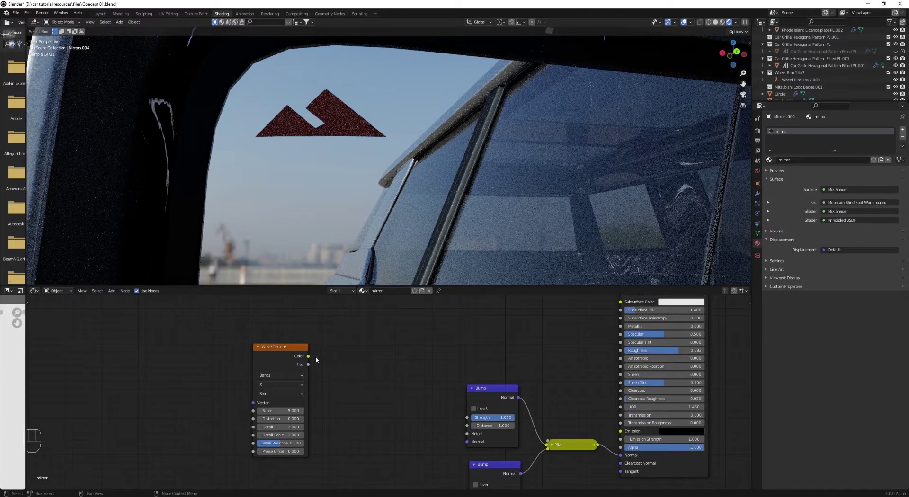
# Step: Move the Wave Texture closer to the bumps and link its colour to the upper Bump node's strength
pyautogui.moveTo(274, 359); pyautogui.dragTo(305, 391)
pyautogui.keyDown('shift'); pyautogui.scroll(-2, 322, 378); pyautogui.keyUp('shift')
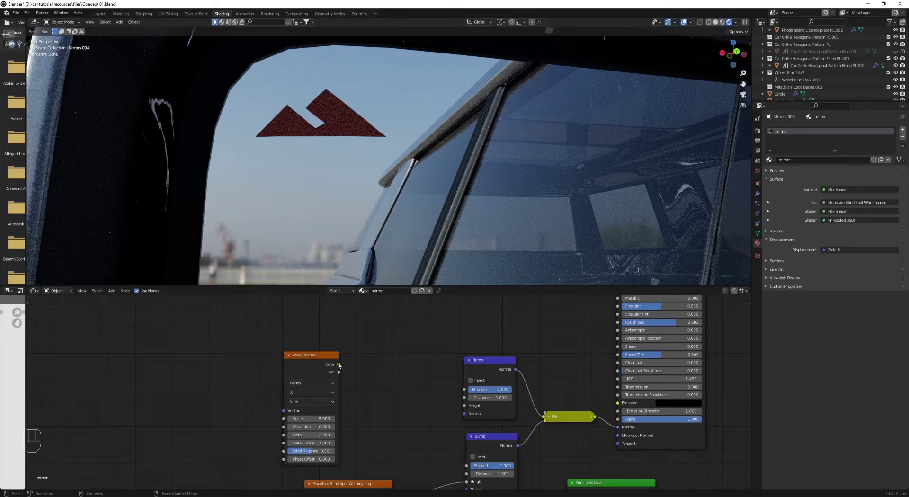
pyautogui.moveTo(466, 392); pyautogui.dragTo(466, 390)
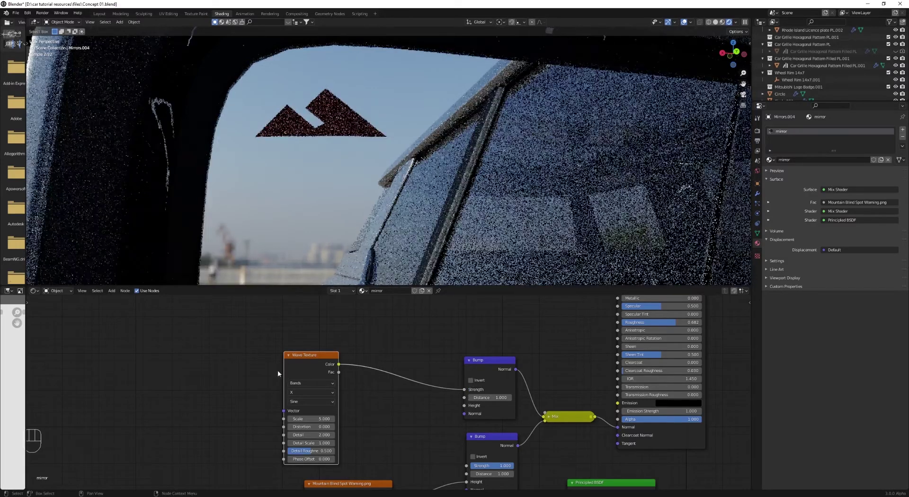
# Step: Preview the Wave Texture on the mirror glass and raise its scale to 254
pyautogui.keyDown('ctrl'); pyautogui.keyDown('shift'); pyautogui.click(314, 363); pyautogui.keyUp('shift'); pyautogui.keyUp('ctrl')
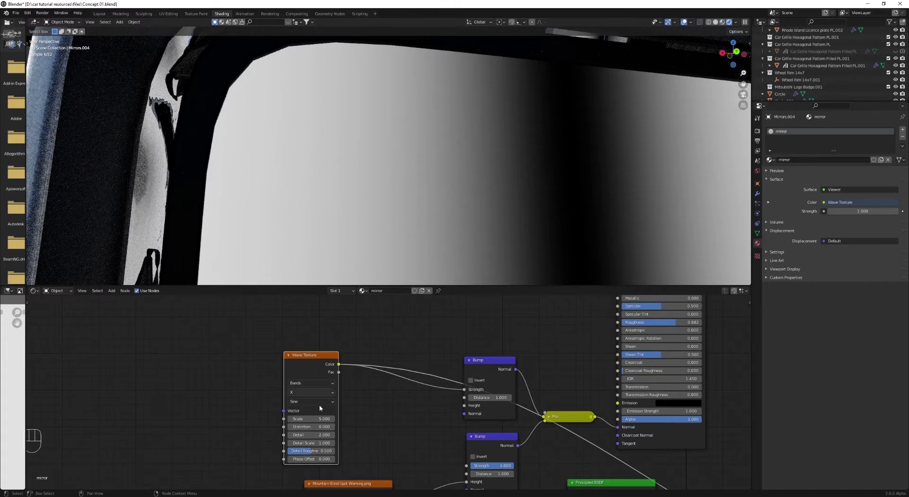
pyautogui.moveTo(312, 419); pyautogui.dragTo(393, 419)
pyautogui.scroll(-6, 307, 178)
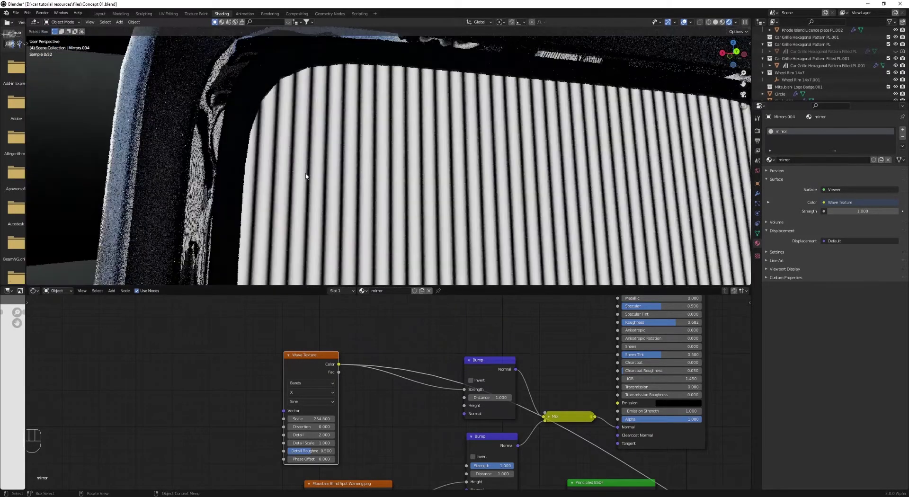
pyautogui.scroll(1, 318, 179)
# Step: Open the mirror housing for mesh editing in solid shading and select the inner edge loop around the glass
pyautogui.press('z')
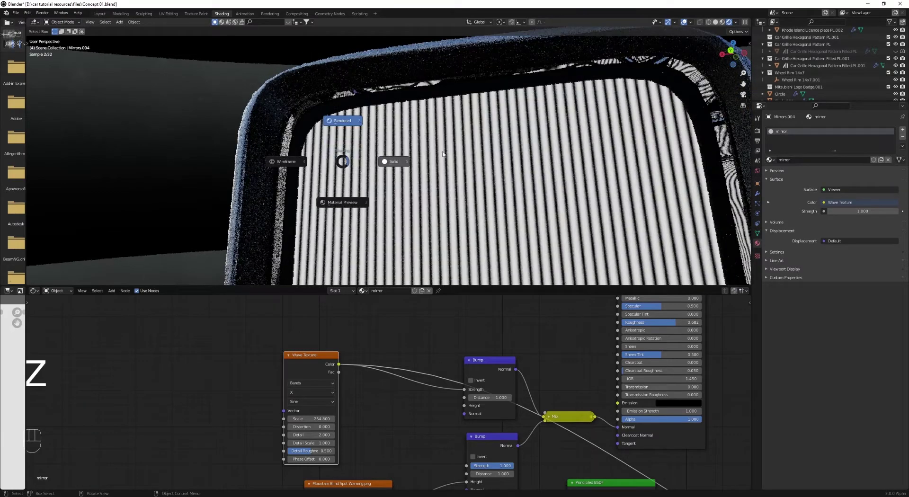
pyautogui.click(425, 177)
pyautogui.moveTo(424, 177); pyautogui.dragTo(392, 134, button='middle')
pyautogui.scroll(-3, 402, 168)
pyautogui.scroll(3, 369, 129)
pyautogui.click(298, 110)
pyautogui.press('Tab')
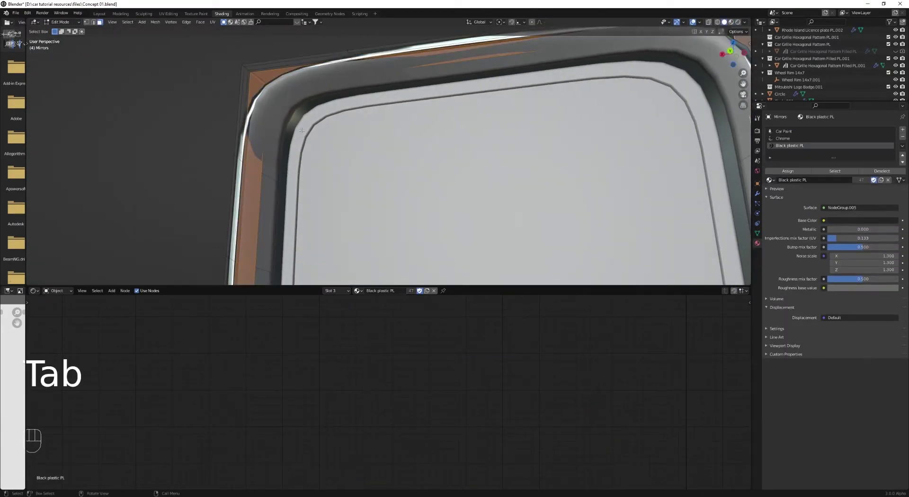
pyautogui.press('z')
pyautogui.click(264, 149)
pyautogui.moveTo(264, 150); pyautogui.dragTo(304, 105, button='middle')
pyautogui.press('a')
pyautogui.press('1')
pyautogui.keyDown('alt'); pyautogui.click(304, 104); pyautogui.keyUp('alt')
pyautogui.scroll(-3, 304, 105)
pyautogui.press('z')
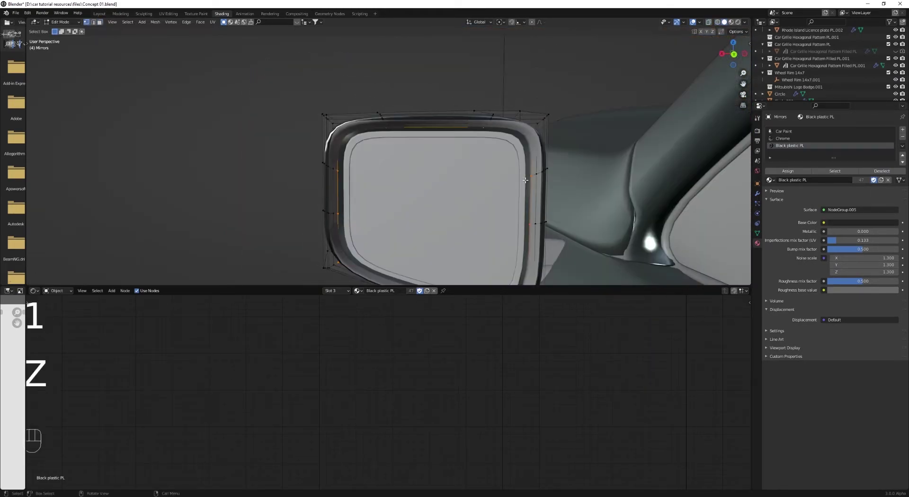
# Step: Extrude the housing's inner edge loop and scale the new edges inward to 0.852
pyautogui.moveTo(464, 138); pyautogui.dragTo(484, 133, button='middle')
pyautogui.scroll(2, 484, 133)
pyautogui.press('e')
pyautogui.rightClick(484, 133)
pyautogui.press('s')
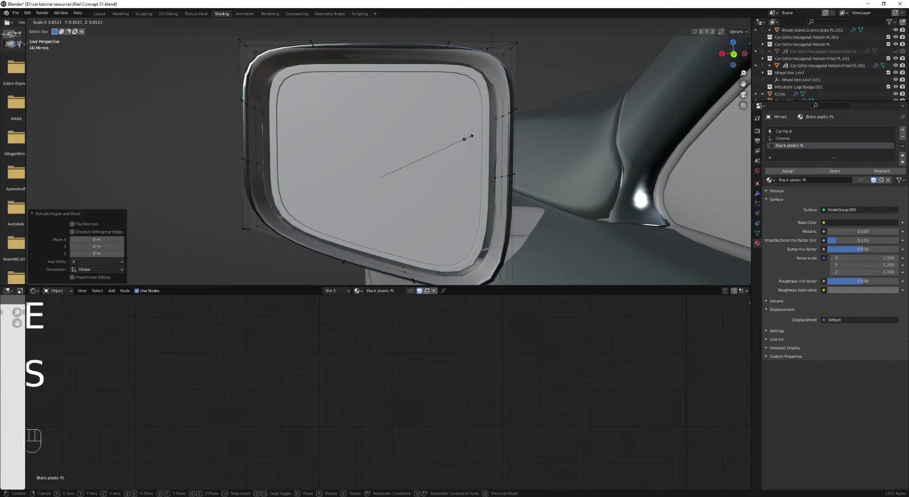
pyautogui.click(467, 138)
# Step: Expand the selection and remove it from the Shrinkwrapped Parts vertex group, returning to Object Mode with material preview shading
pyautogui.click(757, 232)
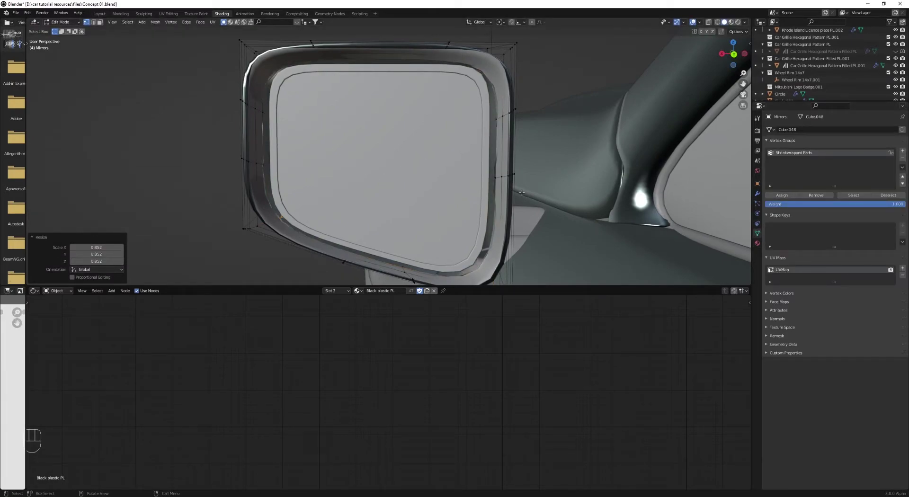
pyautogui.press('ctrl+KP_Add')
pyautogui.click(803, 195)
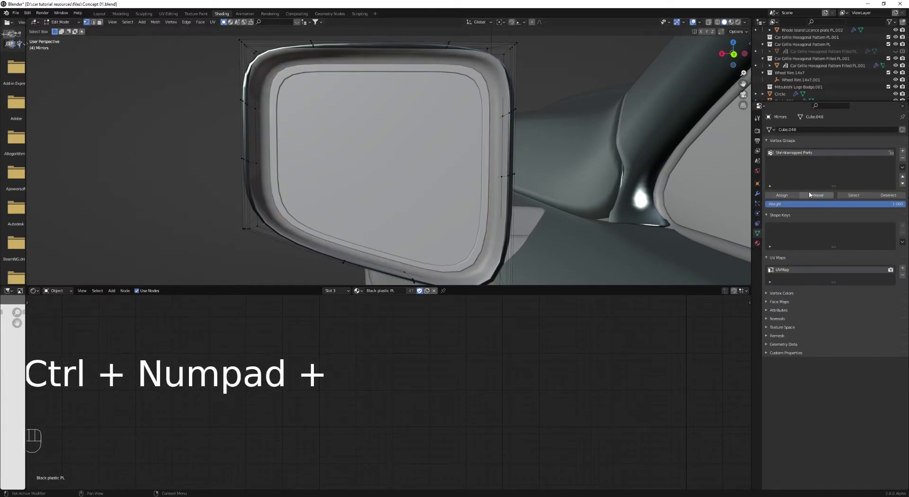
pyautogui.press('Tab')
pyautogui.press('z')
pyautogui.click(443, 176)
pyautogui.hotkey('alt', 'a')
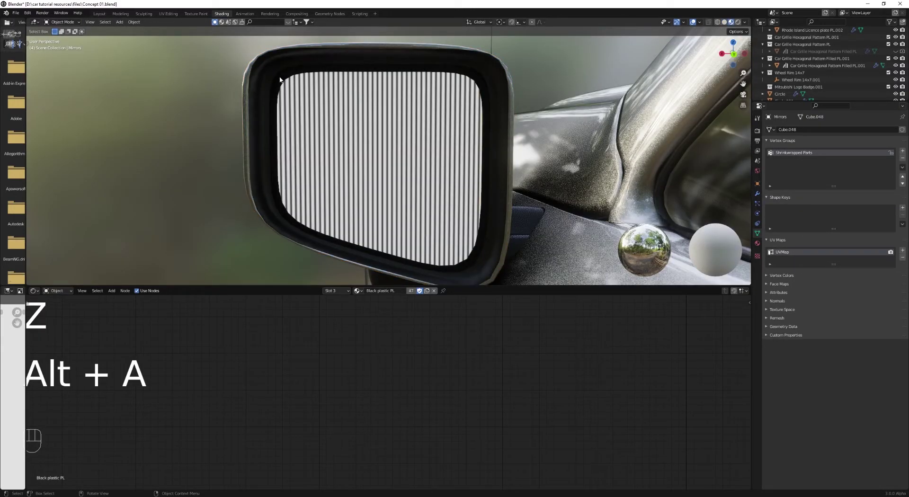
# Step: Open the mirror glass for mesh editing in solid shading and scale its whole mesh up uniformly to about 1.04
pyautogui.keyDown('shift'); pyautogui.click(299, 99); pyautogui.keyUp('shift')
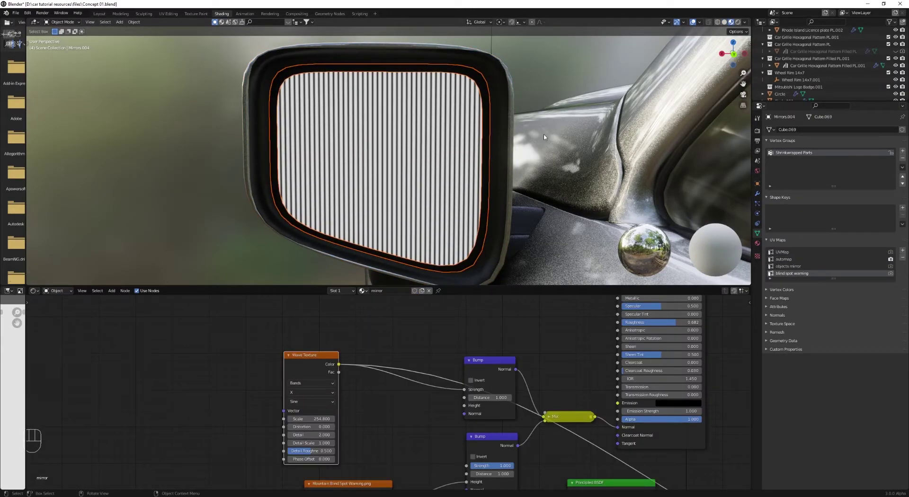
pyautogui.press('z')
pyautogui.click(560, 139)
pyautogui.press('Tab')
pyautogui.press('a')
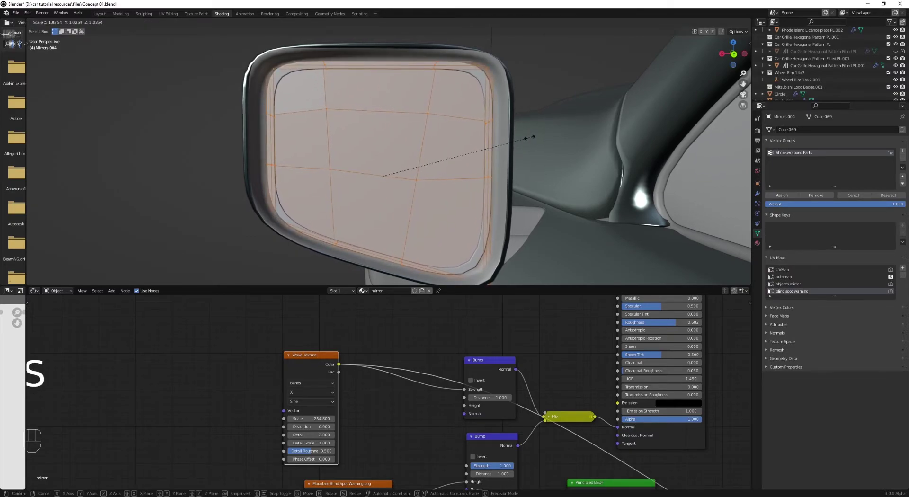
pyautogui.click(522, 145)
# Step: Widen the glass along the X axis to about 1.04 and return to Object Mode with material preview shading
pyautogui.press('s')
pyautogui.press('x')
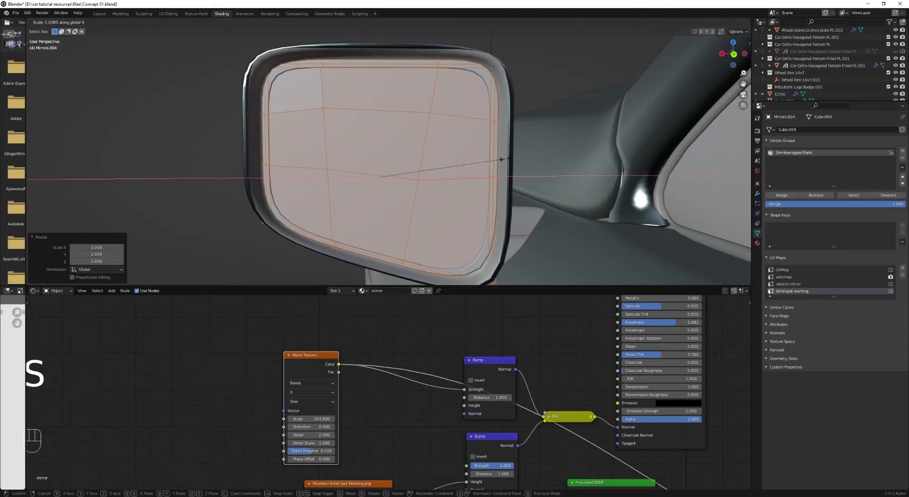
pyautogui.click(502, 159)
pyautogui.moveTo(501, 159); pyautogui.dragTo(508, 151, button='middle')
pyautogui.press('Tab')
pyautogui.press('z')
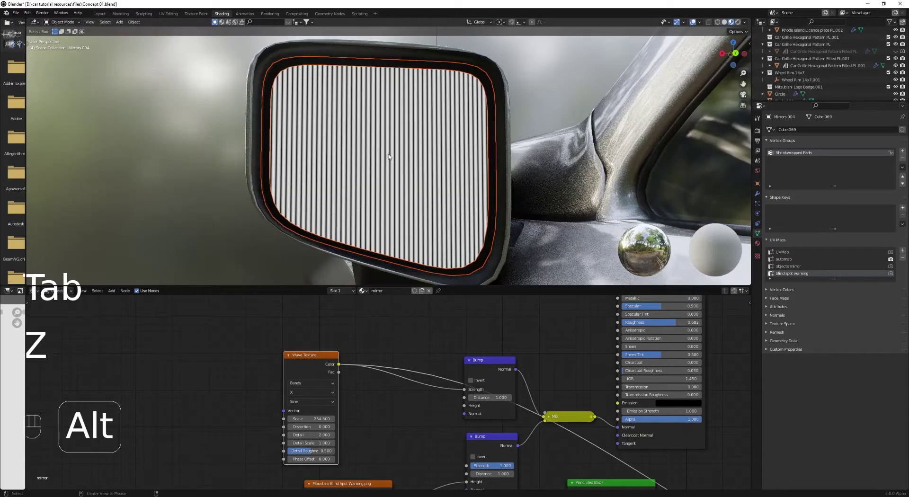
pyautogui.hotkey('alt', 'a')
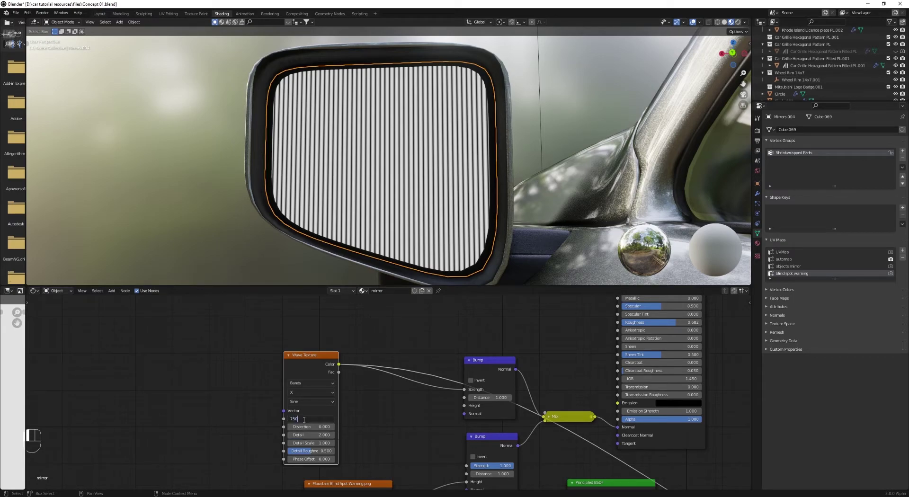
# Step: Set the Wave Texture scale to 750 and preview the Bump nodes and their Mix output on the glass
pyautogui.press('Return')
pyautogui.scroll(5, 493, 190)
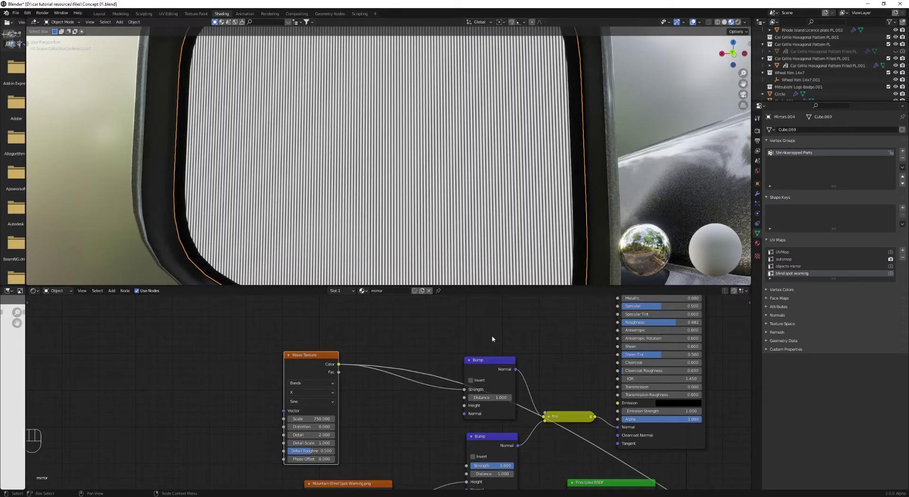
pyautogui.keyDown('ctrl'); pyautogui.keyDown('shift'); pyautogui.click(510, 377); pyautogui.keyUp('shift'); pyautogui.keyUp('ctrl')
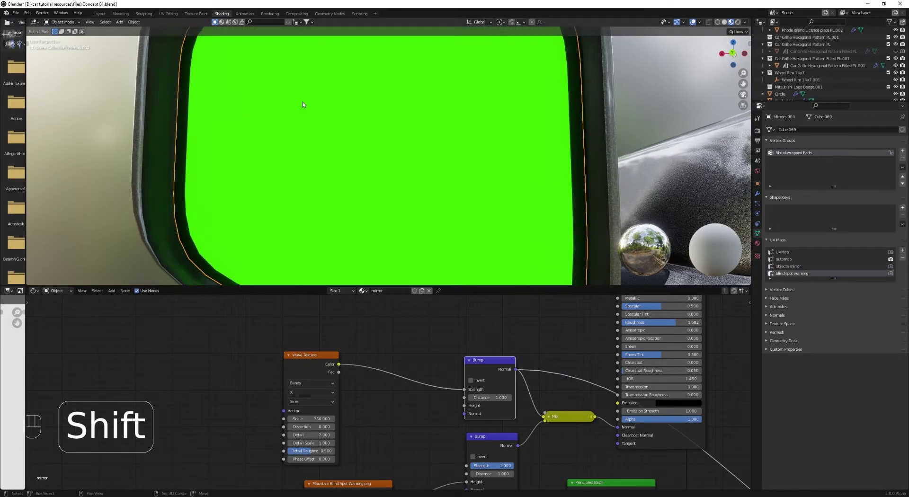
pyautogui.keyDown('shift'); pyautogui.moveTo(302, 102); pyautogui.dragTo(341, 185, button='middle'); pyautogui.keyUp('shift')
pyautogui.keyDown('ctrl'); pyautogui.keyDown('shift'); pyautogui.click(509, 432); pyautogui.keyUp('shift'); pyautogui.keyUp('ctrl')
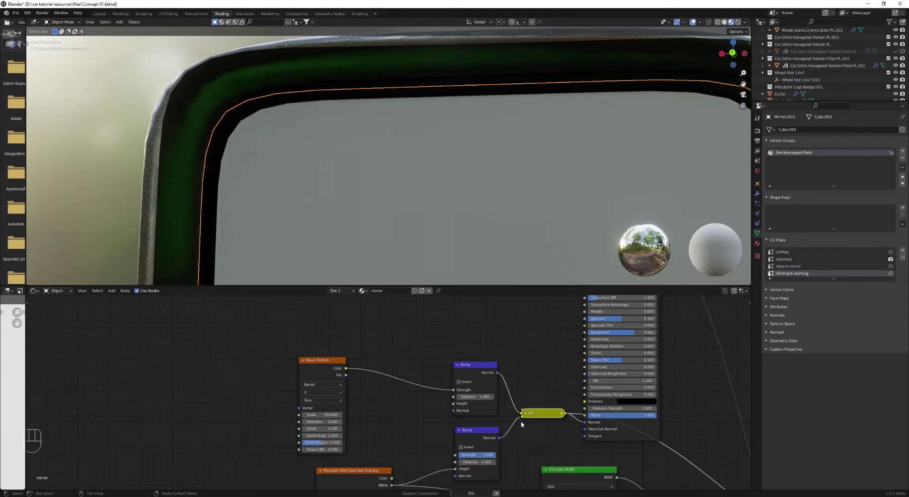
pyautogui.moveTo(509, 431); pyautogui.dragTo(394, 374, button='middle')
pyautogui.scroll(1, 394, 373)
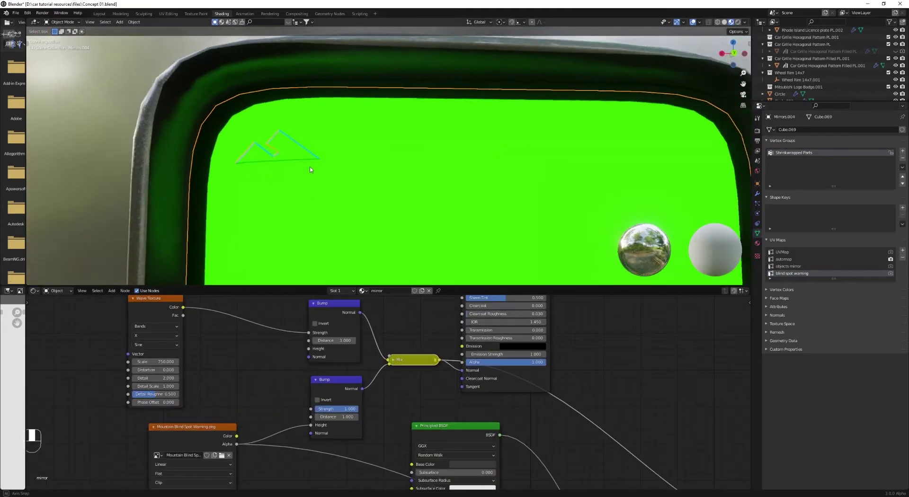
pyautogui.scroll(4, 329, 170)
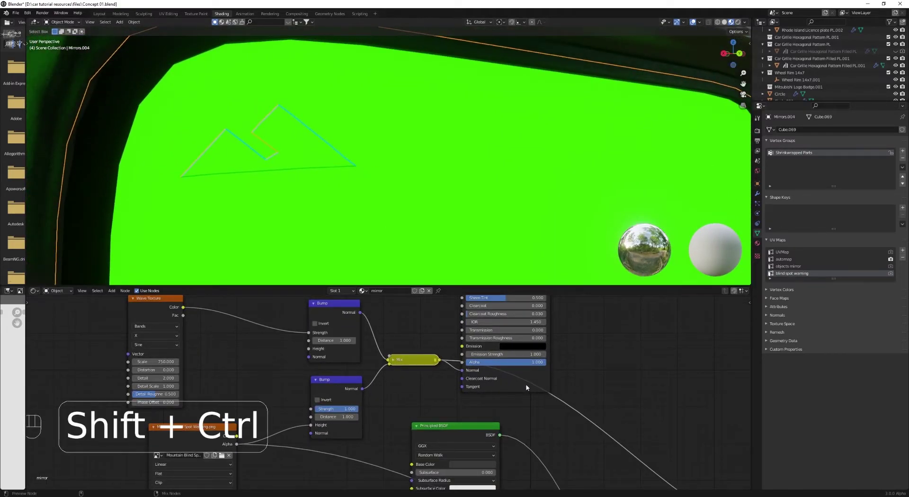
# Step: Preview the red Principled BSDF on the glass and reconnect the Wave Texture color to the upper Bump node's Height input
pyautogui.keyDown('ctrl'); pyautogui.keyDown('shift'); pyautogui.click(526, 387); pyautogui.keyUp('shift'); pyautogui.keyUp('ctrl')
pyautogui.keyDown('shift'); pyautogui.moveTo(310, 148); pyautogui.dragTo(376, 185, button='middle'); pyautogui.keyUp('shift')
pyautogui.scroll(-2, 388, 393)
pyautogui.scroll(3, 374, 177)
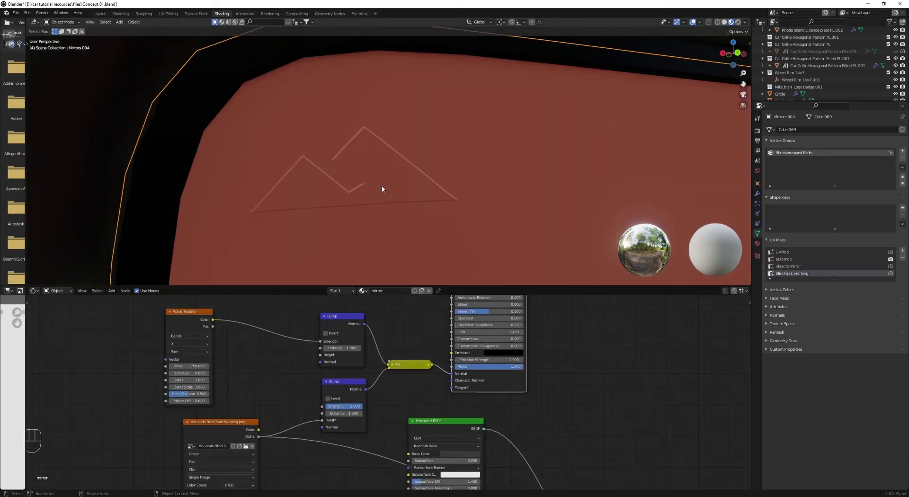
pyautogui.scroll(6, 381, 185)
pyautogui.scroll(-5, 377, 251)
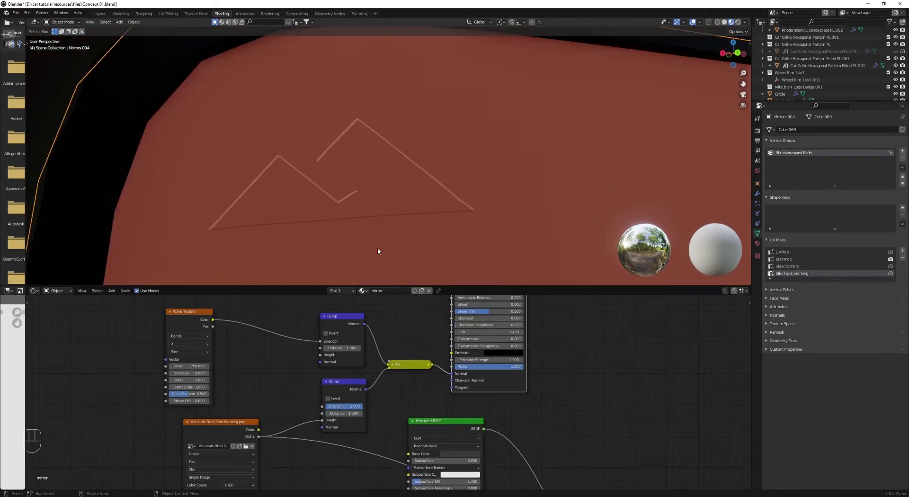
pyautogui.scroll(-1, 388, 368)
pyautogui.scroll(2, 374, 369)
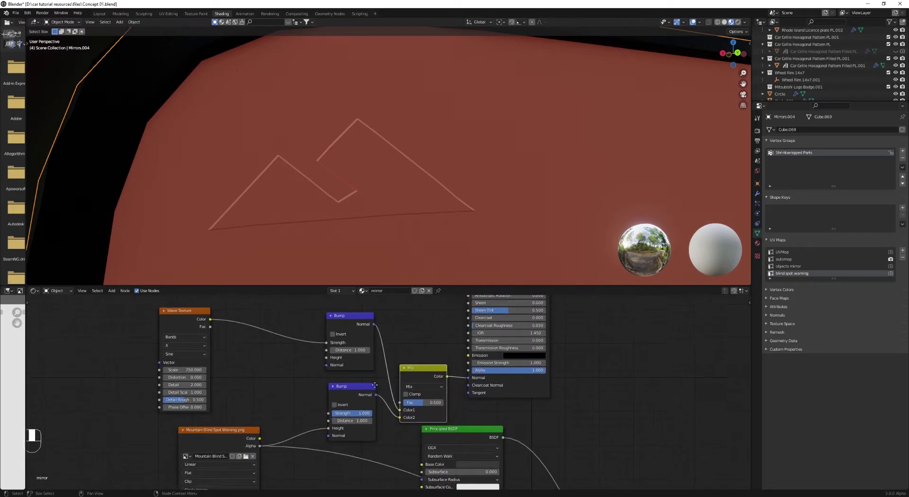
pyautogui.moveTo(341, 375); pyautogui.dragTo(342, 372)
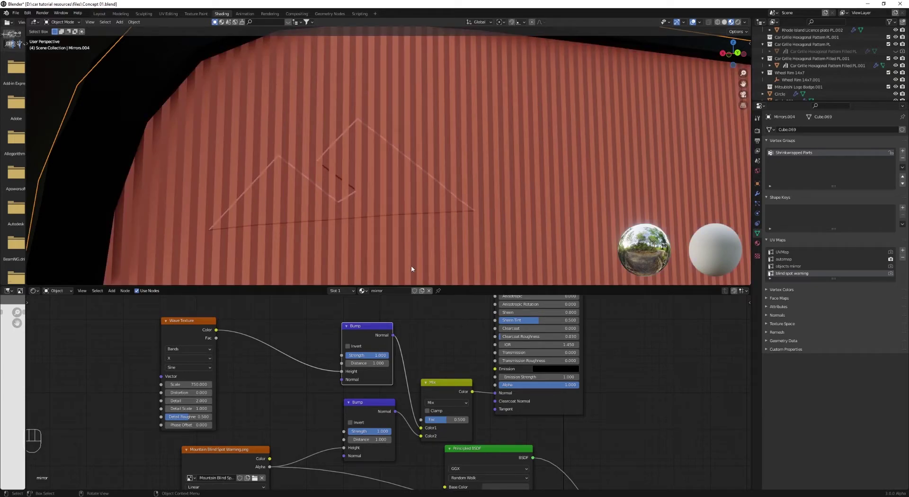
# Step: Add Texture Coordinate and Mapping nodes to the Wave Texture and set the mapping's Y rotation to about 45°
pyautogui.scroll(-4, 554, 424)
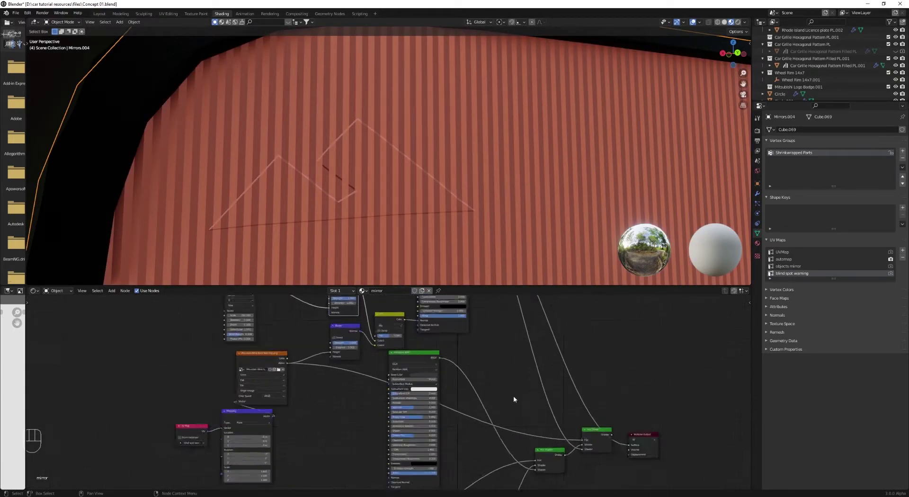
pyautogui.scroll(2, 513, 399)
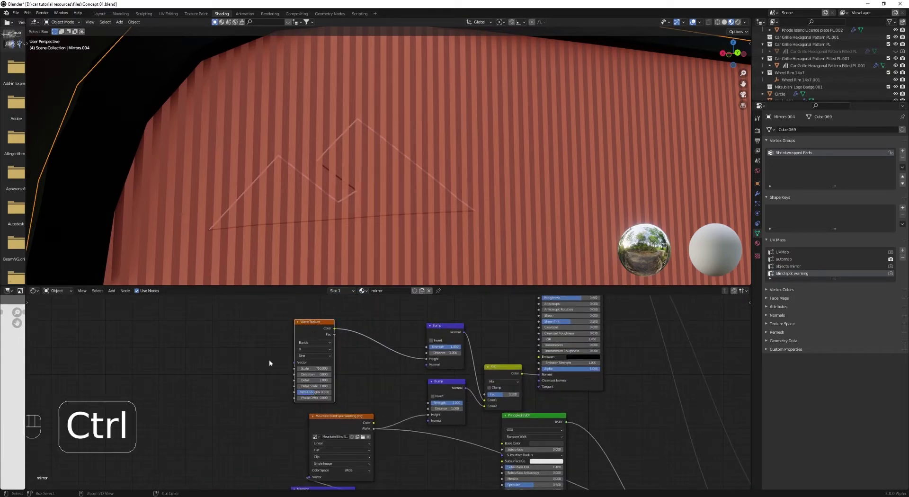
pyautogui.hotkey('ctrl', 't')
pyautogui.scroll(2, 354, 373)
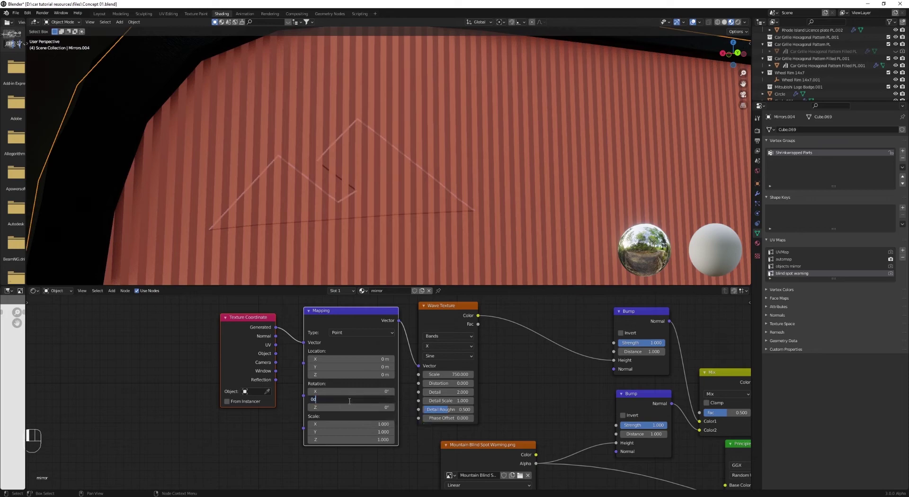
pyautogui.moveTo(350, 399); pyautogui.dragTo(374, 399)
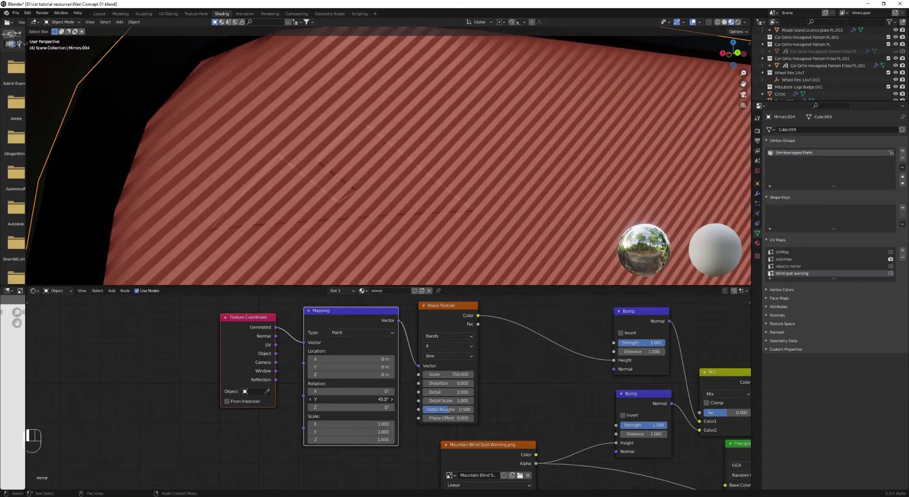
# Step: Route the final Mix Shader back to the Material Output and return to the wave and bump nodes
pyautogui.scroll(-3, 504, 410)
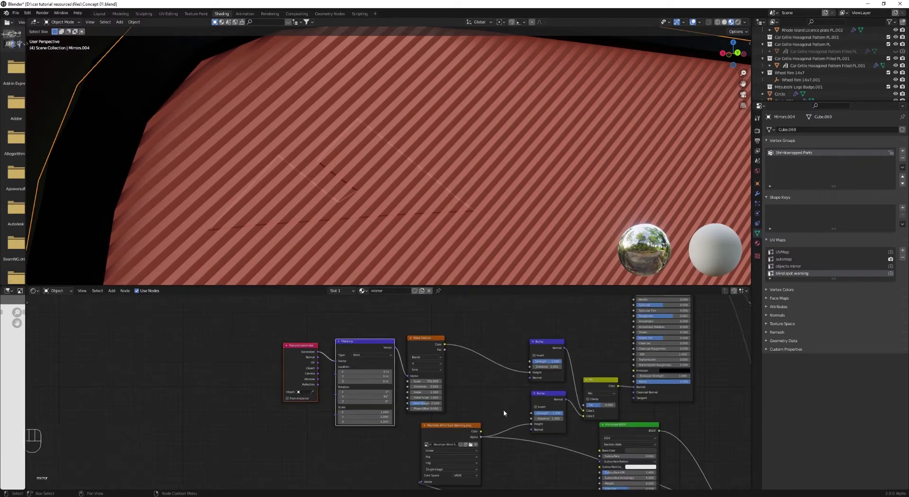
pyautogui.moveTo(504, 410); pyautogui.dragTo(412, 391, button='middle')
pyautogui.moveTo(678, 428); pyautogui.dragTo(517, 426, button='middle')
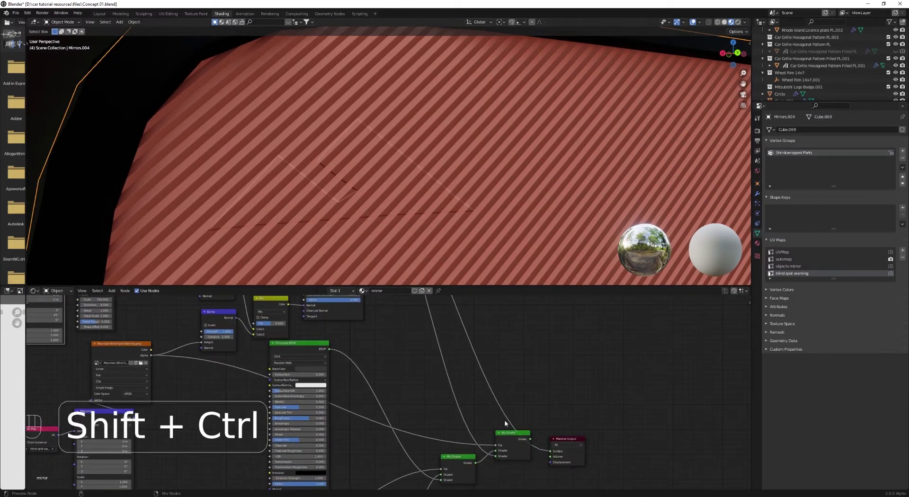
pyautogui.keyDown('ctrl'); pyautogui.keyDown('shift'); pyautogui.click(506, 434); pyautogui.keyUp('shift'); pyautogui.keyUp('ctrl')
pyautogui.scroll(-2, 417, 194)
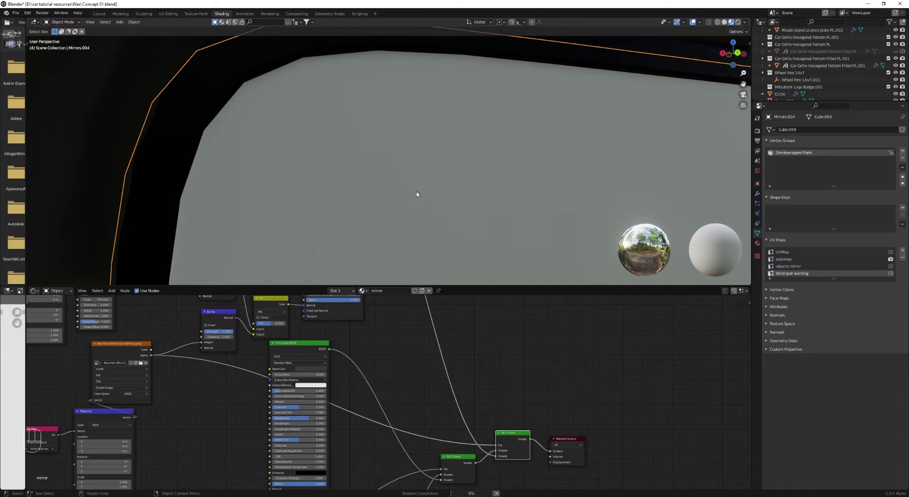
pyautogui.moveTo(210, 301); pyautogui.dragTo(296, 371, button='middle')
pyautogui.scroll(1, 286, 363)
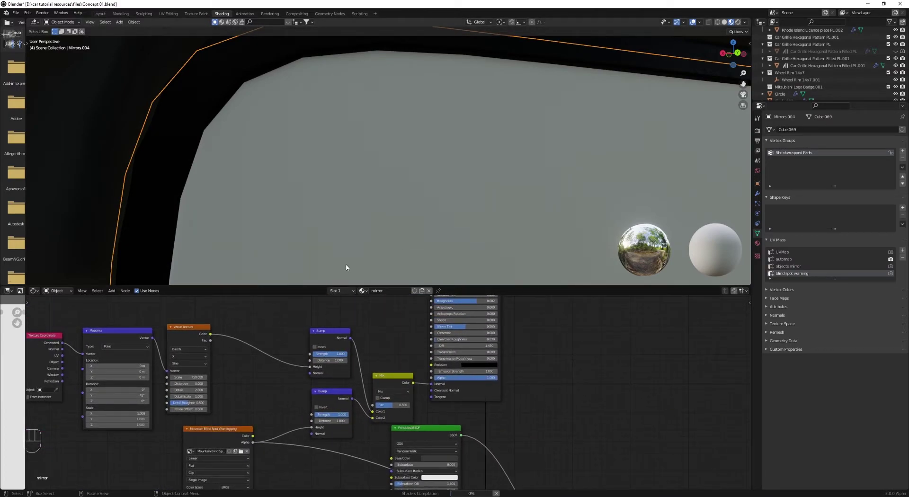
# Step: Set the Principled BSDF's transmission to 1.000 and the strength of the wave texture's Bump node to 0.225
pyautogui.scroll(3, 442, 386)
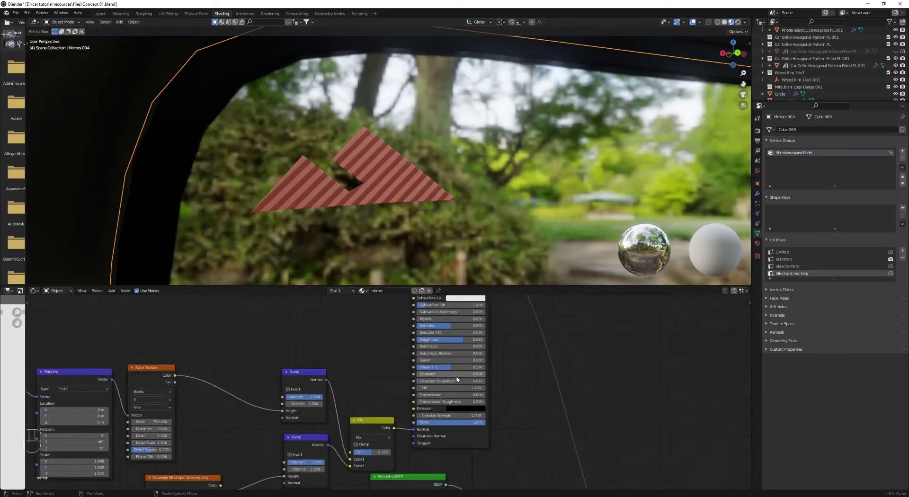
pyautogui.moveTo(443, 396); pyautogui.dragTo(493, 397)
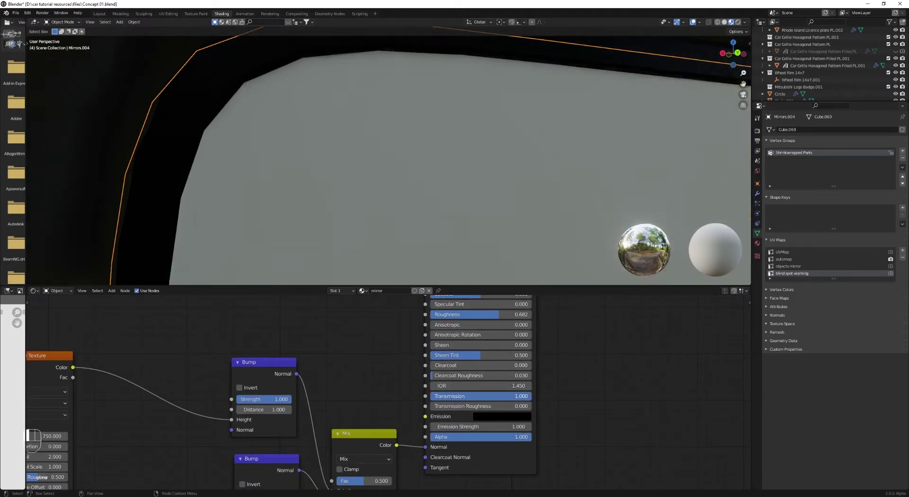
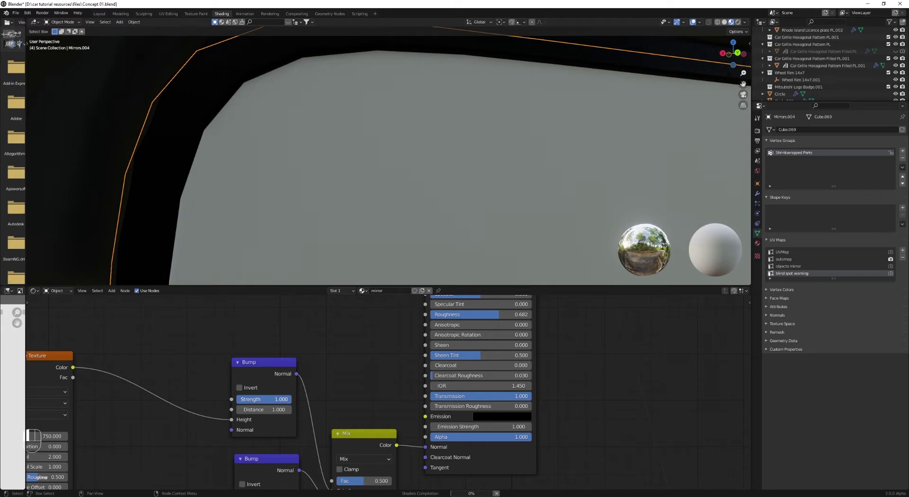
pyautogui.moveTo(290, 399); pyautogui.dragTo(270, 399)
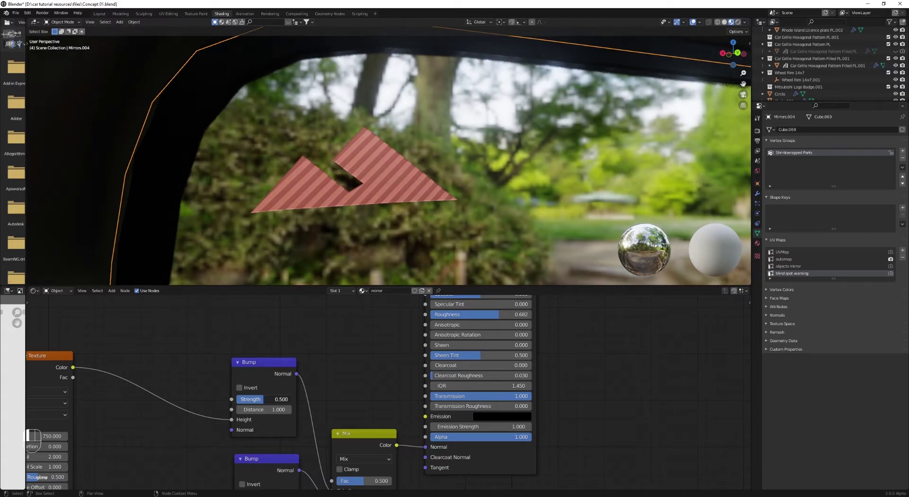
pyautogui.scroll(-12, 309, 192)
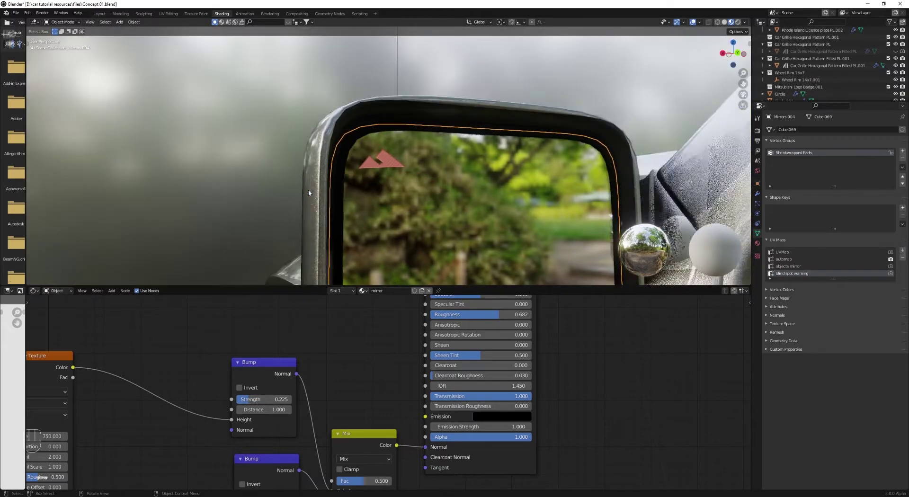
# Step: Move the UVs of the mirror glass's lower faces off the image area in the blind spot warning UV map
pyautogui.hotkey('alt', 'a')
pyautogui.moveTo(347, 191); pyautogui.dragTo(383, 172, button='middle')
pyautogui.scroll(4, 385, 165)
pyautogui.press('Tab')
pyautogui.press('3')
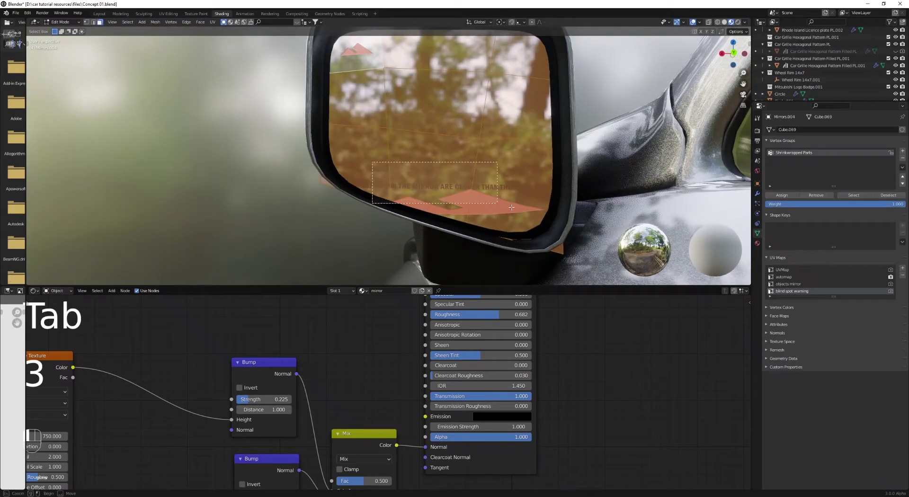
pyautogui.moveTo(511, 208); pyautogui.dragTo(512, 208)
pyautogui.scroll(-3, 317, 332)
pyautogui.scroll(3, 317, 332)
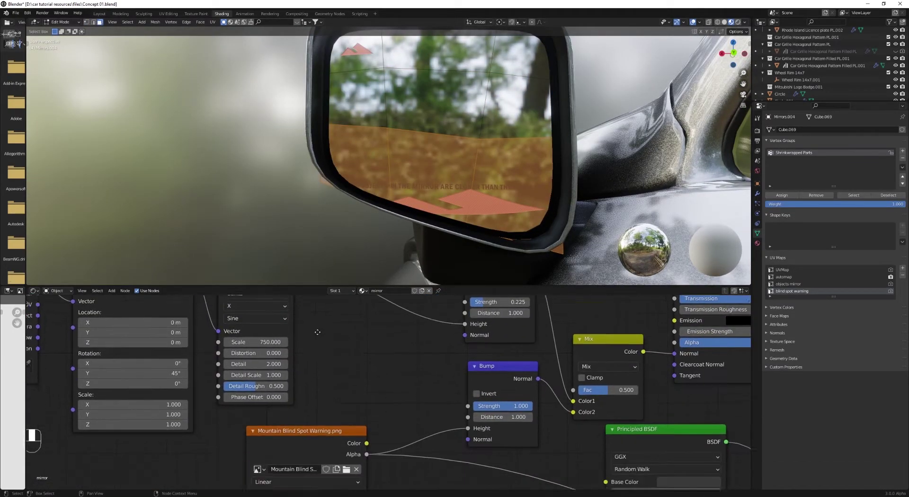
pyautogui.moveTo(318, 332); pyautogui.dragTo(268, 420, button='middle')
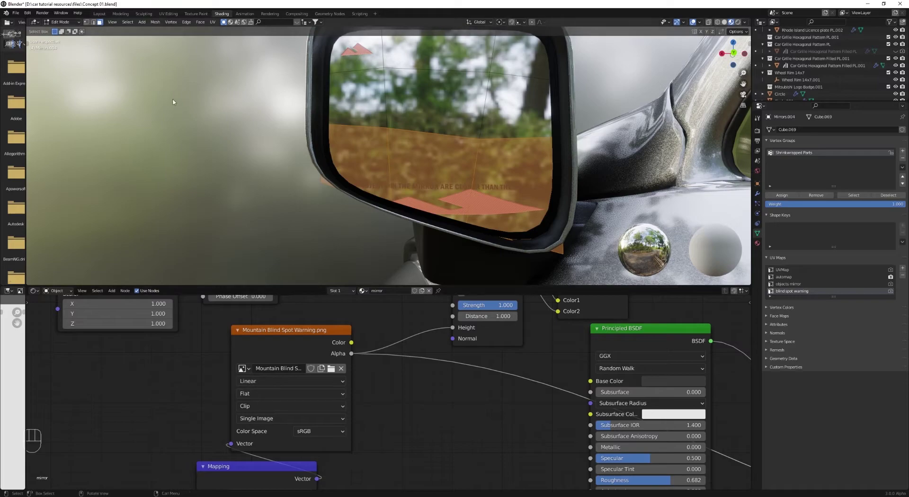
pyautogui.click(168, 14)
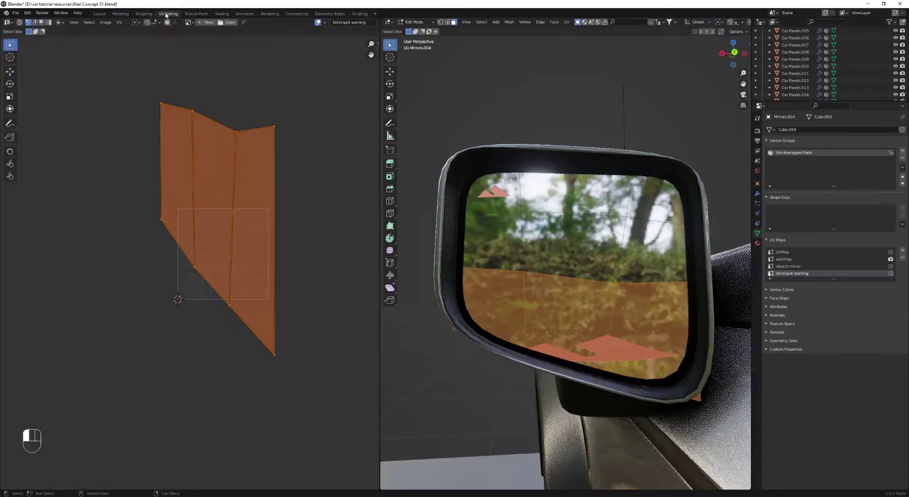
pyautogui.press('g')
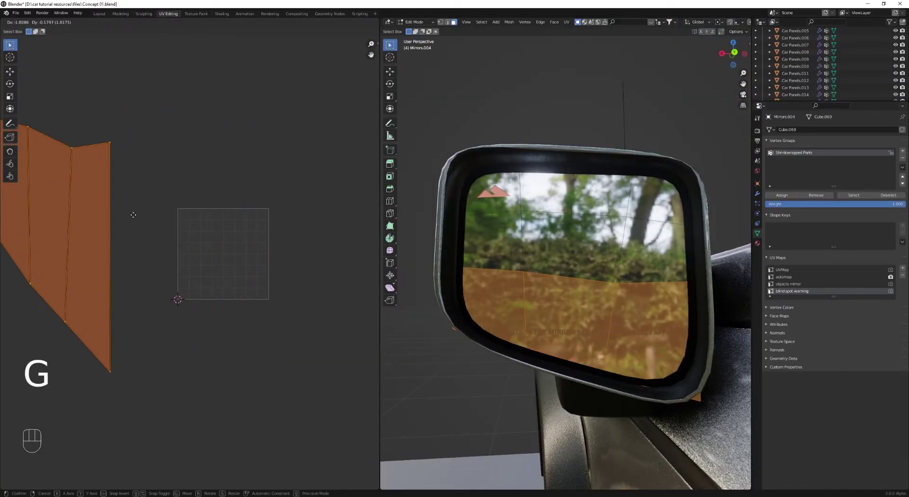
pyautogui.press('Tab')
pyautogui.click(221, 13)
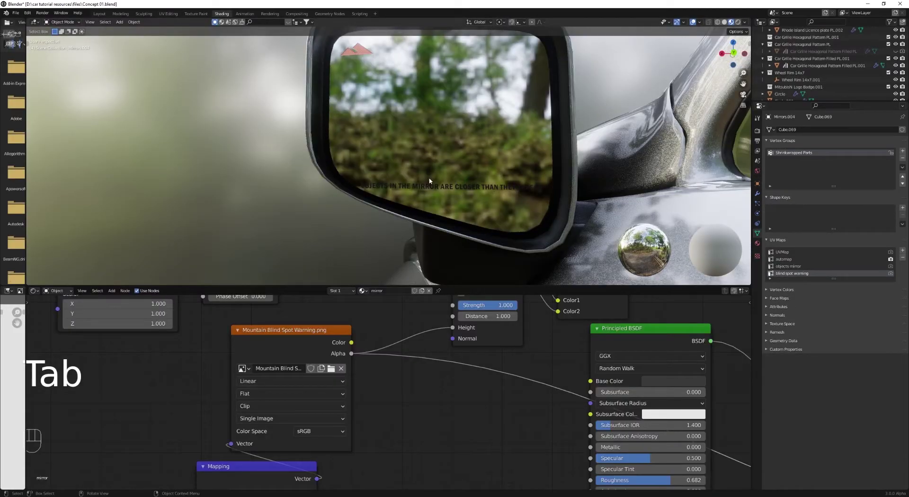
# Step: Examine the mirror glass, its warning text and mountain logo, and the mirror housing in rendered view
pyautogui.scroll(-2, 431, 182)
pyautogui.moveTo(436, 183)
pyautogui.mouseDown(button='middle')
pyautogui.moveTo(461, 184)
pyautogui.moveTo(453, 163)
pyautogui.mouseUp(button='middle')
pyautogui.press('z')
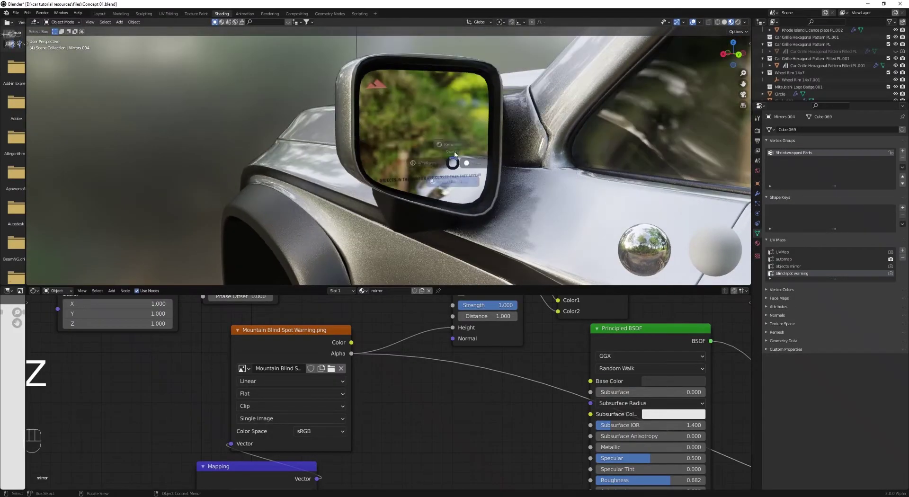
pyautogui.click(454, 144)
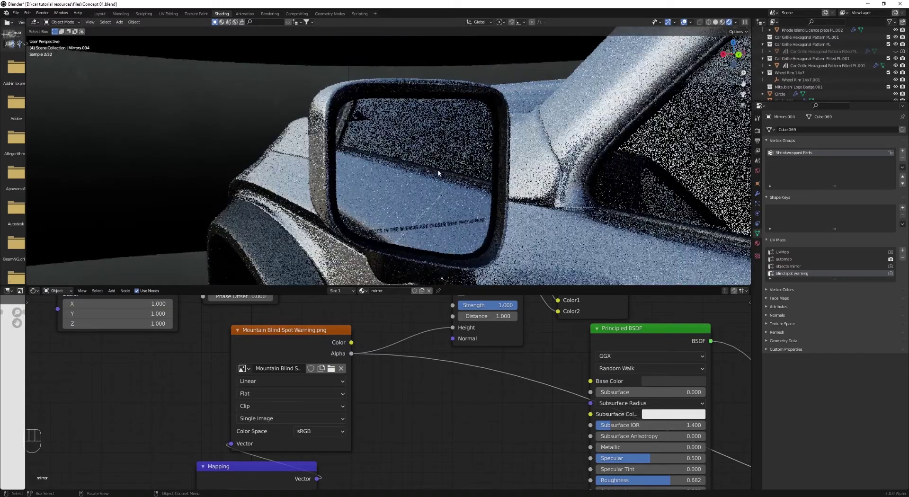
pyautogui.moveTo(436, 172); pyautogui.dragTo(396, 148, button='middle')
pyautogui.scroll(3, 386, 137)
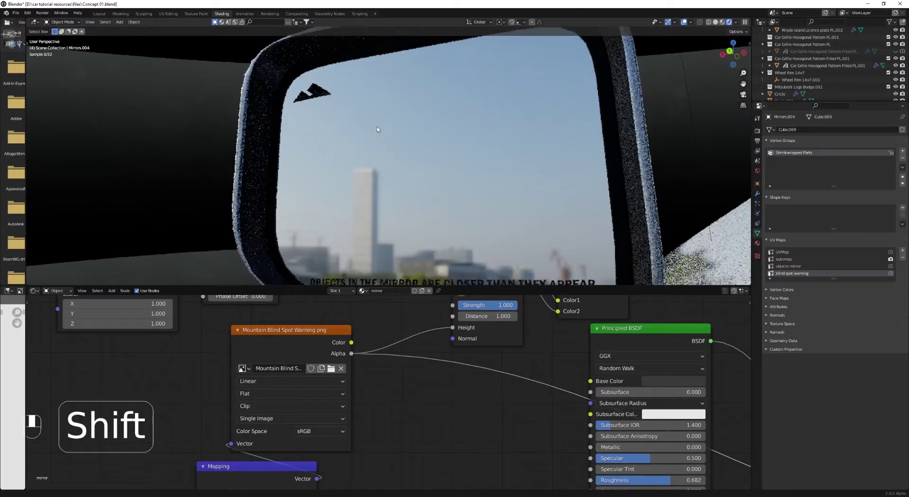
pyautogui.scroll(5, 378, 129)
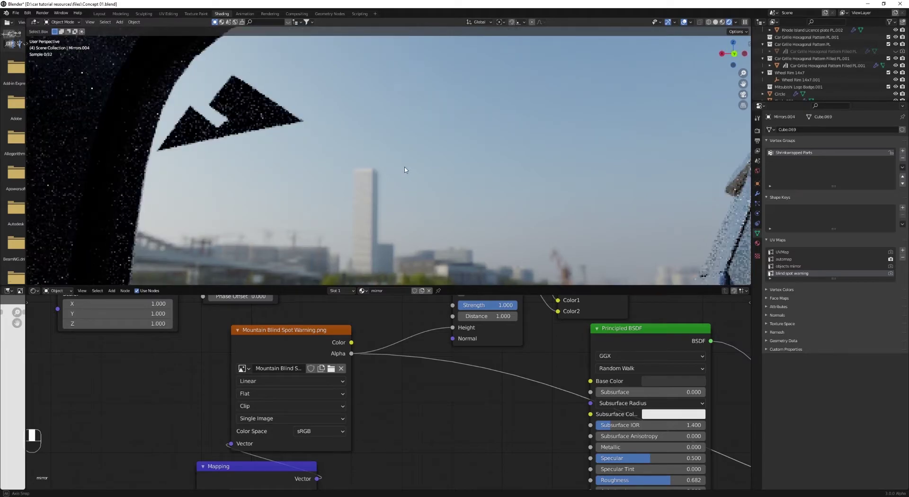
pyautogui.moveTo(405, 169); pyautogui.dragTo(355, 177, button='middle')
pyautogui.scroll(2, 422, 174)
pyautogui.scroll(-4, 422, 174)
pyautogui.scroll(4, 422, 170)
pyautogui.scroll(-3, 346, 176)
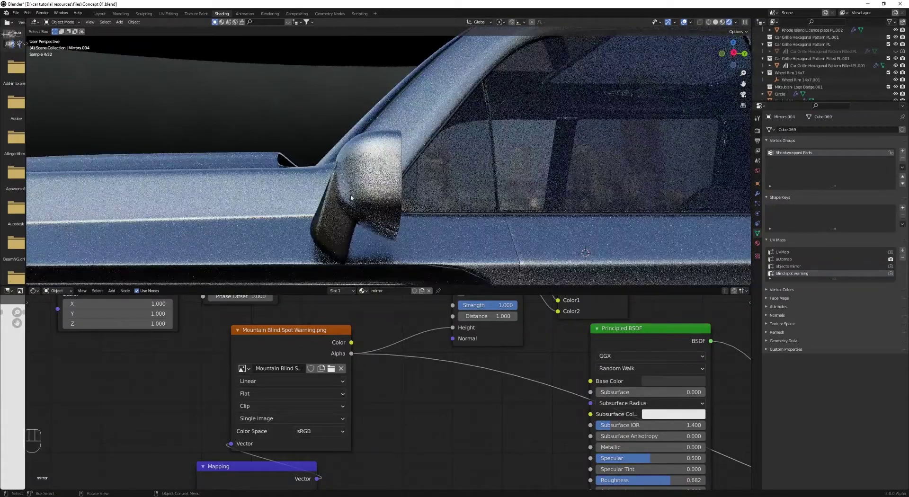
pyautogui.moveTo(339, 226); pyautogui.dragTo(417, 217, button='middle')
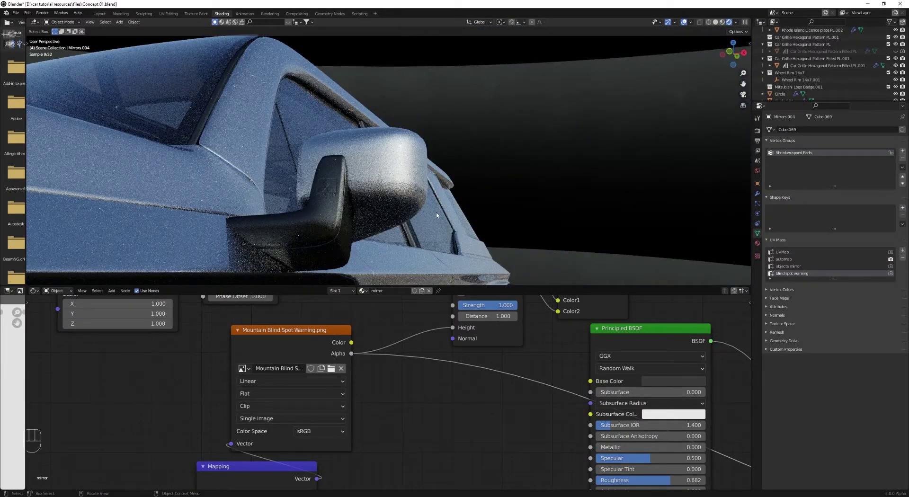
# Step: Return the viewport from rendered to solid shading and select the side mirror housing
pyautogui.press('z')
pyautogui.click(502, 205)
pyautogui.press('z')
pyautogui.moveTo(508, 203)
pyautogui.mouseDown(button='middle')
pyautogui.moveTo(493, 211)
pyautogui.moveTo(368, 193)
pyautogui.moveTo(391, 221)
pyautogui.moveTo(359, 219)
pyautogui.moveTo(393, 192)
pyautogui.moveTo(353, 171)
pyautogui.moveTo(388, 164)
pyautogui.mouseUp(button='middle')
pyautogui.click(500, 241)
pyautogui.scroll(3, 379, 195)
pyautogui.click(375, 226)
# Step: Select the horizontal edge loop around the middle of the mirror housing and edge-slide it slightly downward
pyautogui.press('Tab')
pyautogui.press('1')
pyautogui.press('z')
pyautogui.press('a')
pyautogui.keyDown('alt'); pyautogui.click(445, 189); pyautogui.keyUp('alt')
pyautogui.press('z')
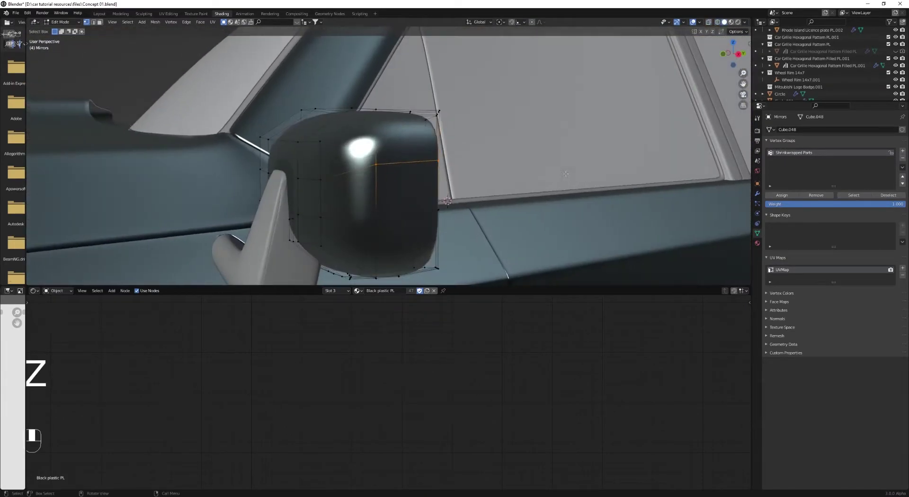
pyautogui.press('g')
pyautogui.press('g')
pyautogui.click(567, 188)
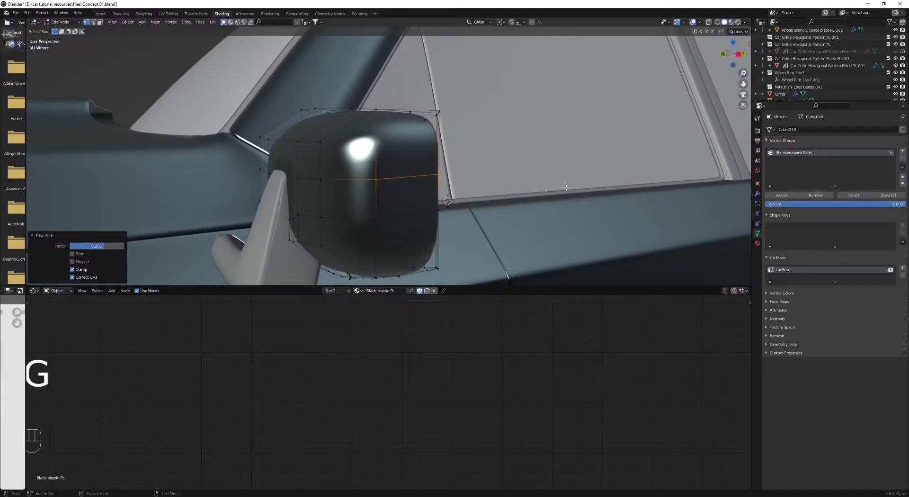
# Step: Change the solid viewport shading so the whole car displays in plain grey
pyautogui.moveTo(528, 192); pyautogui.dragTo(569, 210, button='middle')
pyautogui.moveTo(644, 157); pyautogui.dragTo(701, 118, button='middle')
pyautogui.click(745, 22)
pyautogui.click(740, 111)
# Step: Temporarily hide the upper face loop of the mirror housing, select the linked lower faces, and reveal the hidden faces again
pyautogui.moveTo(438, 168)
pyautogui.keyDown('shift'); pyautogui.mouseDown(button='middle')
pyautogui.moveTo(486, 117)
pyautogui.moveTo(479, 156)
pyautogui.mouseUp(button='middle'); pyautogui.keyUp('shift')
pyautogui.press('3')
pyautogui.keyDown('alt'); pyautogui.click(397, 113); pyautogui.keyUp('alt')
pyautogui.moveTo(422, 124)
pyautogui.mouseDown(button='middle')
pyautogui.moveTo(439, 128)
pyautogui.moveTo(439, 163)
pyautogui.mouseUp(button='middle')
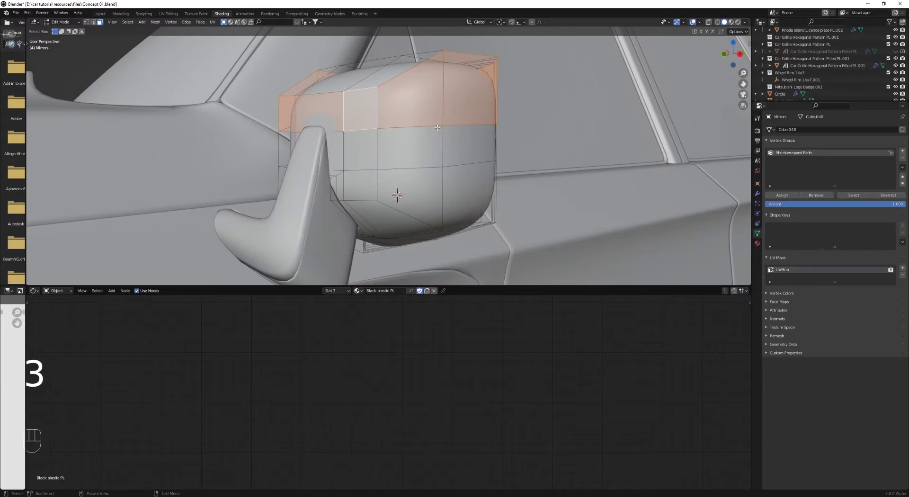
pyautogui.press('h')
pyautogui.press('l')
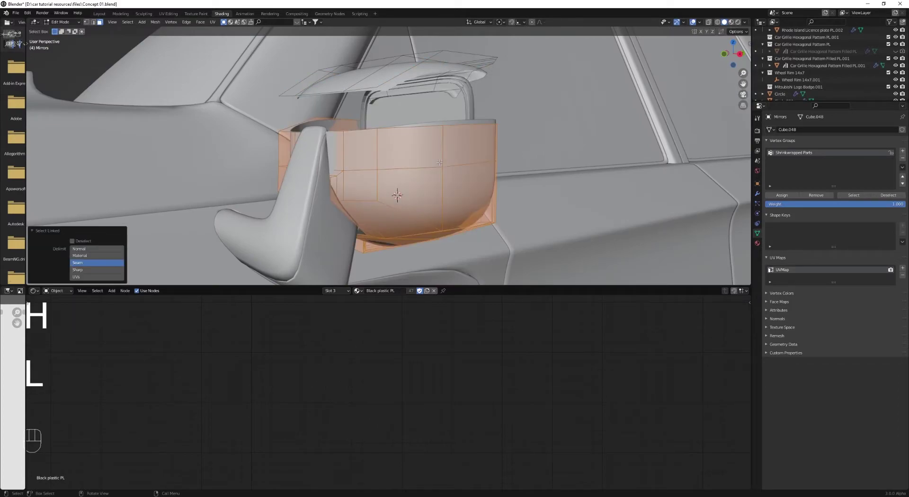
pyautogui.hotkey('alt', 'h')
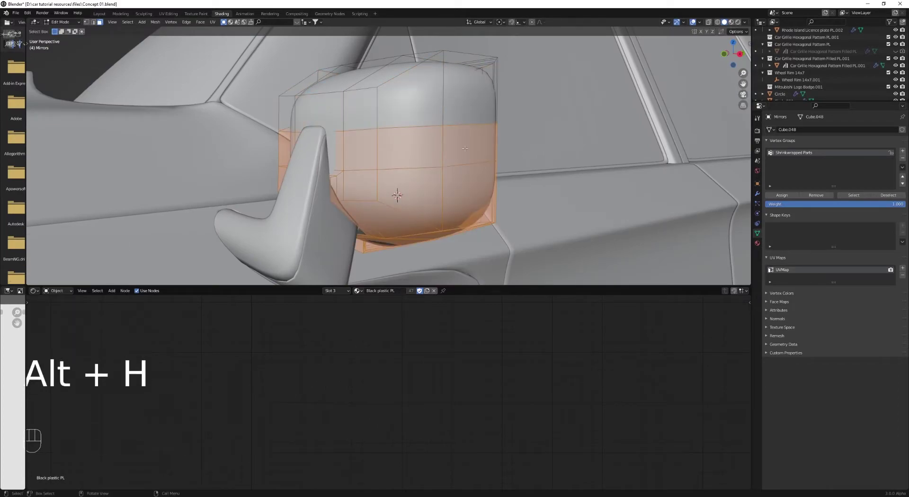
# Step: Deselect the car-side faces with circle select in wireframe, keeping only the outer lower part of the mirror housing selected
pyautogui.moveTo(464, 148)
pyautogui.mouseDown(button='middle')
pyautogui.moveTo(396, 150)
pyautogui.moveTo(459, 171)
pyautogui.mouseUp(button='middle')
pyautogui.scroll(4, 399, 158)
pyautogui.press('z')
pyautogui.moveTo(367, 158)
pyautogui.mouseDown(button='middle')
pyautogui.moveTo(396, 152)
pyautogui.moveTo(375, 148)
pyautogui.moveTo(393, 155)
pyautogui.mouseUp(button='middle')
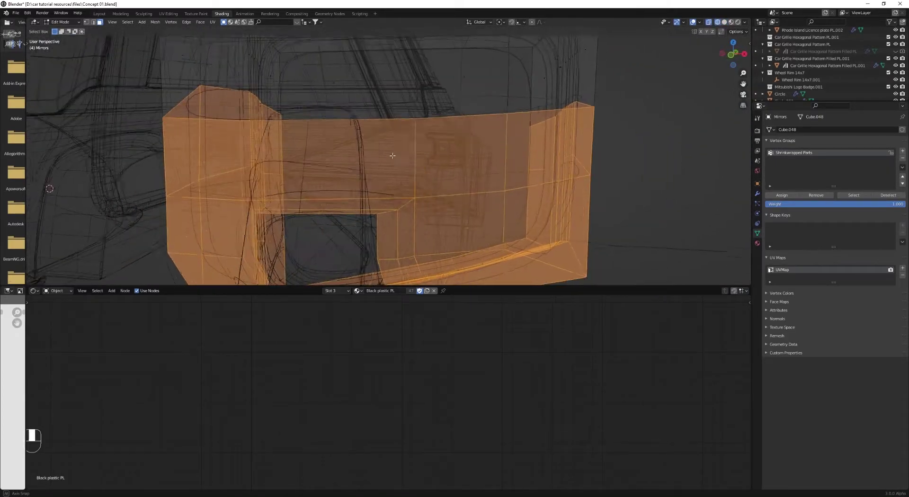
pyautogui.scroll(-5, 393, 155)
pyautogui.press('c')
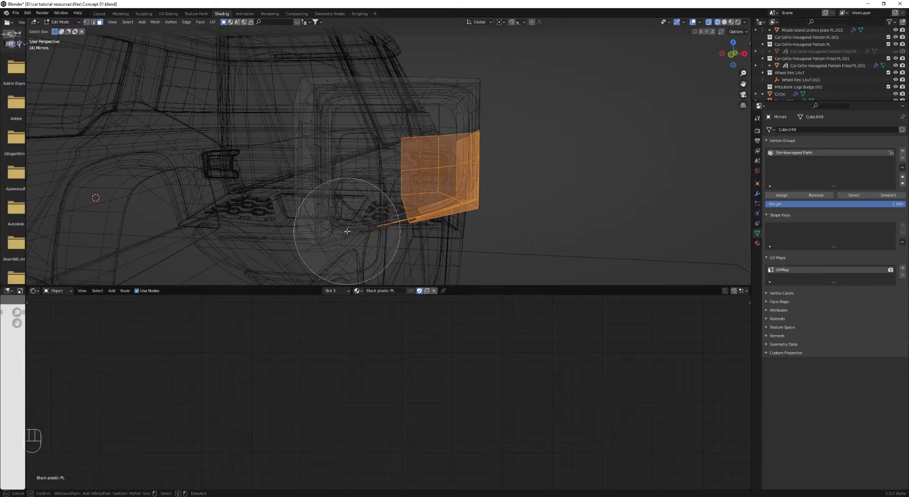
pyautogui.press('c')
pyautogui.moveTo(353, 229)
pyautogui.mouseDown(button='middle')
pyautogui.moveTo(370, 218)
pyautogui.moveTo(317, 142)
pyautogui.mouseUp(button='middle')
# Step: Separate the selected outer lower faces of the mirror housing into their own object
pyautogui.press('z')
pyautogui.moveTo(467, 137)
pyautogui.mouseDown(button='middle')
pyautogui.moveTo(307, 158)
pyautogui.moveTo(312, 173)
pyautogui.moveTo(521, 144)
pyautogui.moveTo(440, 174)
pyautogui.mouseUp(button='middle')
pyautogui.scroll(4, 478, 132)
pyautogui.rightClick(440, 174)
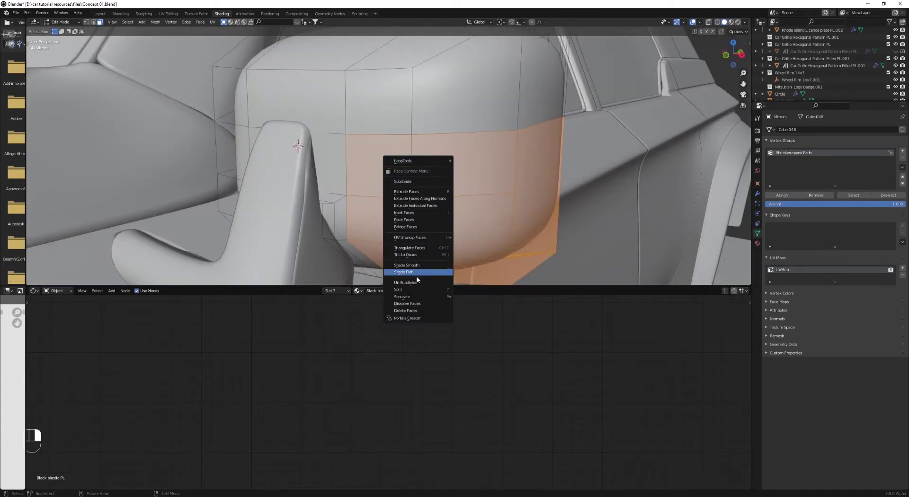
pyautogui.press('Tab')
pyautogui.hotkey('alt', 'a')
pyautogui.scroll(-4, 464, 146)
pyautogui.moveTo(464, 147)
pyautogui.mouseDown(button='middle')
pyautogui.moveTo(427, 135)
pyautogui.moveTo(406, 197)
pyautogui.moveTo(459, 155)
pyautogui.mouseUp(button='middle')
pyautogui.scroll(3, 406, 197)
# Step: Select the border loop of the mirror housing's cut-out, extrude it in place and scale it inward to about 0.96
pyautogui.press('Tab')
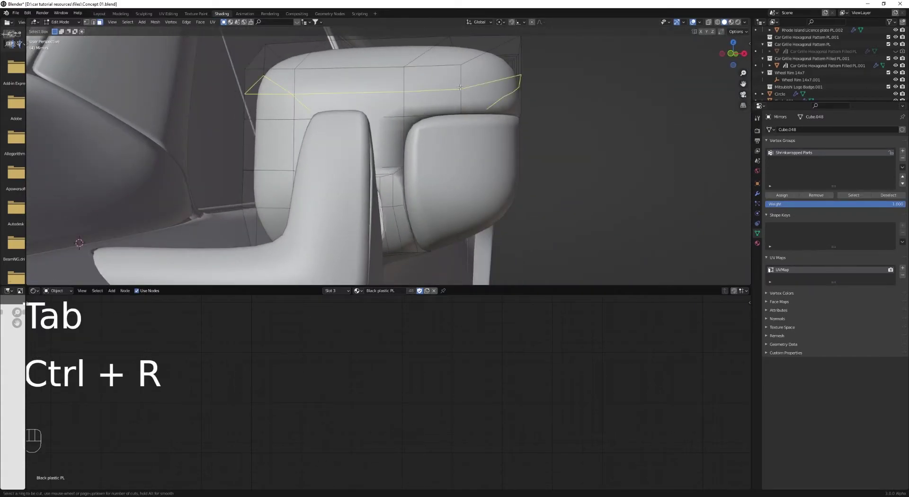
pyautogui.rightClick(419, 108)
pyautogui.press('z')
pyautogui.click(372, 109)
pyautogui.press('a')
pyautogui.press('1')
pyautogui.keyDown('alt'); pyautogui.click(450, 114); pyautogui.keyUp('alt')
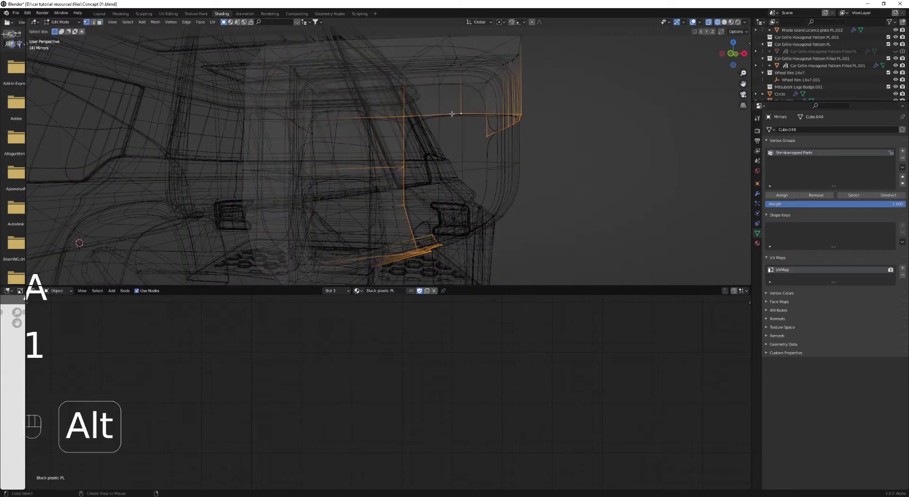
pyautogui.moveTo(450, 114); pyautogui.dragTo(398, 132, button='middle')
pyautogui.press('z')
pyautogui.click(455, 133)
pyautogui.press('e')
pyautogui.press('s')
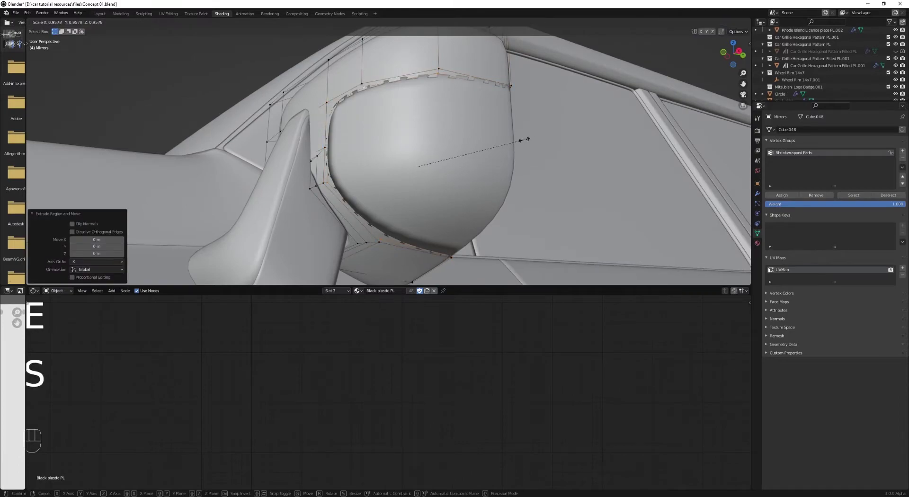
pyautogui.click(522, 139)
# Step: Edge-slide the upper border and then the side and lower border of the separated mirror panel inward to leave a narrow gap
pyautogui.press('Tab')
pyautogui.click(511, 135)
pyautogui.press('Tab')
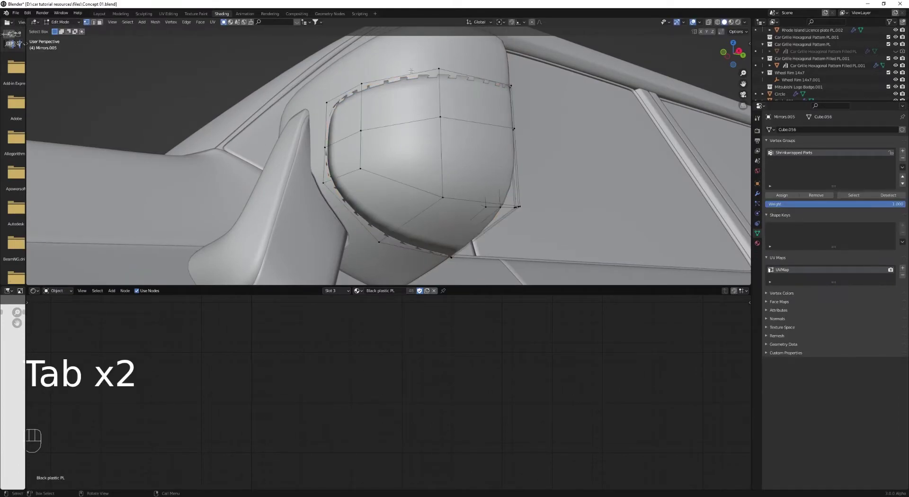
pyautogui.moveTo(511, 135); pyautogui.dragTo(427, 135, button='middle')
pyautogui.press('g')
pyautogui.press('g')
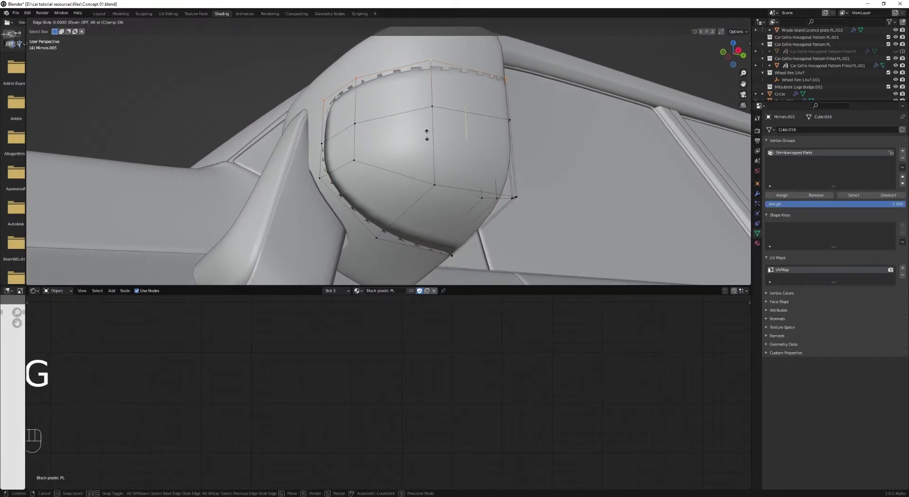
pyautogui.click(427, 136)
pyautogui.moveTo(322, 124); pyautogui.dragTo(399, 170, button='middle')
pyautogui.press('g')
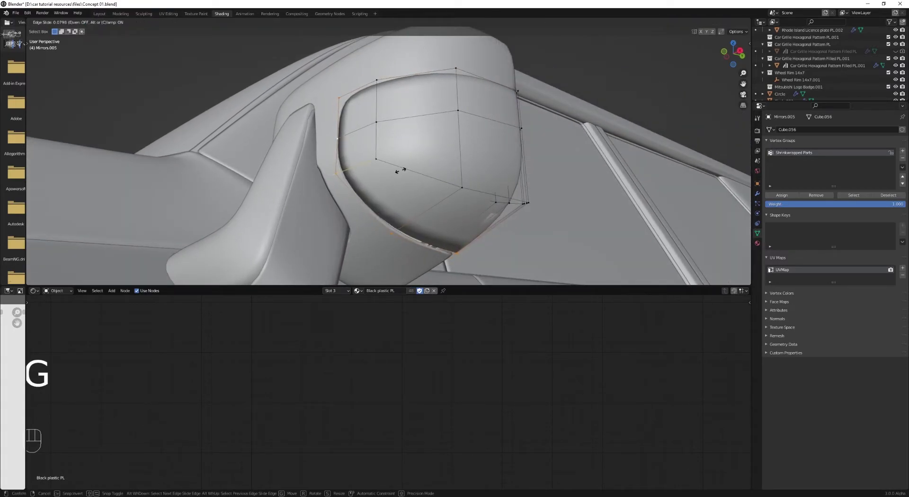
pyautogui.click(398, 170)
# Step: Examine the gap between the separated panel and the mirror housing in material preview
pyautogui.press('Tab')
pyautogui.hotkey('alt', 'a')
pyautogui.moveTo(491, 169); pyautogui.dragTo(416, 170, button='middle')
pyautogui.press('z')
pyautogui.moveTo(361, 157); pyautogui.dragTo(430, 168, button='middle')
# Step: Extrude the separated panel's border in place, scale it inward to 0.947, and show the mesh in wireframe
pyautogui.press('Tab')
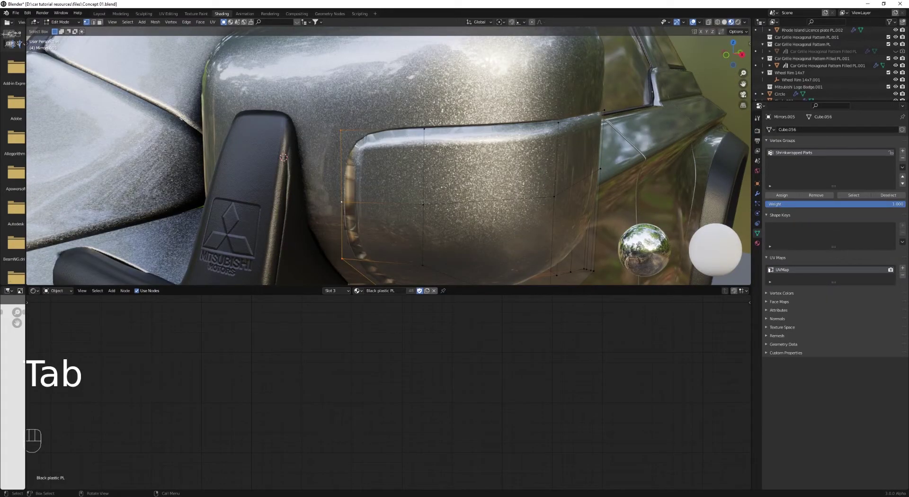
pyautogui.press('z')
pyautogui.moveTo(426, 120)
pyautogui.mouseDown(button='middle')
pyautogui.moveTo(279, 119)
pyautogui.moveTo(361, 126)
pyautogui.moveTo(397, 101)
pyautogui.moveTo(429, 109)
pyautogui.moveTo(492, 102)
pyautogui.mouseUp(button='middle')
pyautogui.press('z')
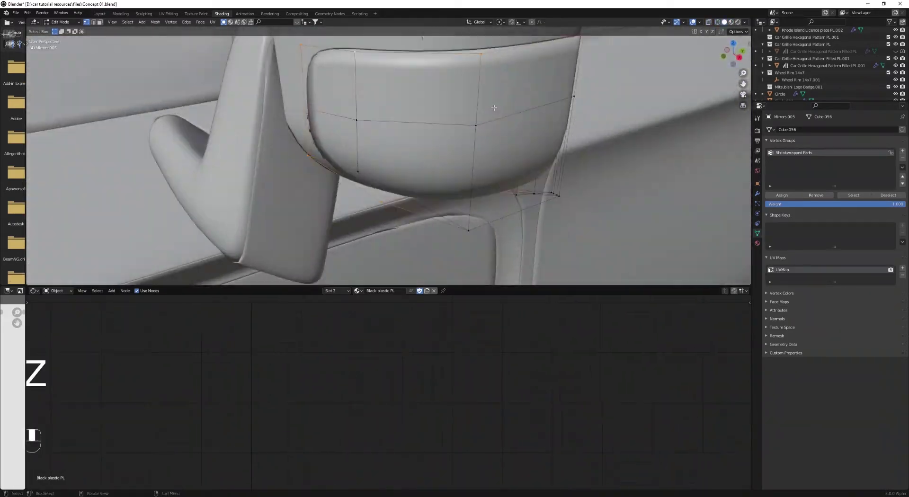
pyautogui.press('e')
pyautogui.rightClick(492, 102)
pyautogui.press('s')
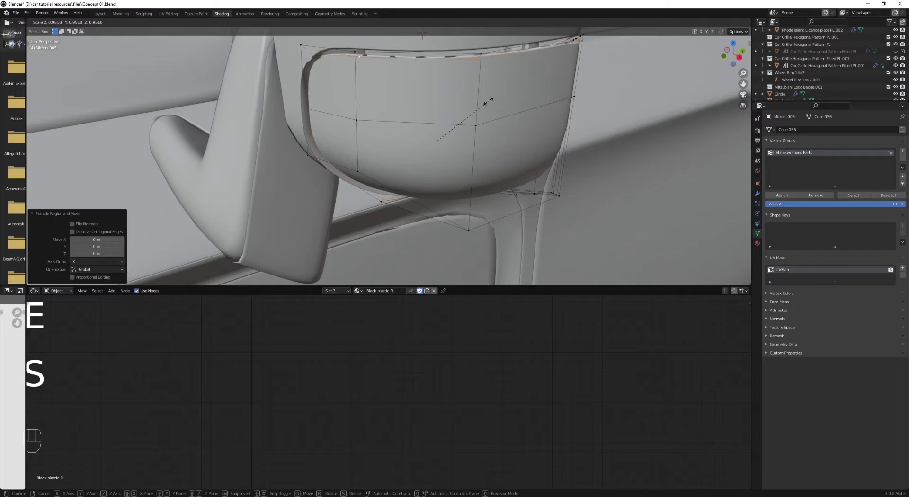
pyautogui.click(486, 103)
pyautogui.moveTo(486, 102); pyautogui.dragTo(450, 143, button='middle')
pyautogui.press('z')
pyautogui.click(437, 171)
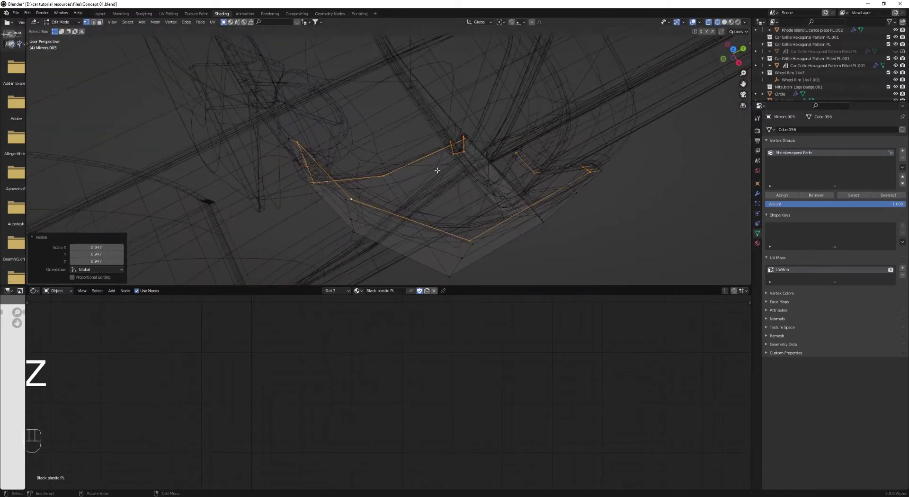
# Step: Move the separated panel's extruded border loop about -0.0036 m along X and about 0.0026 m along Y
pyautogui.press('g')
pyautogui.press('y')
pyautogui.press('x')
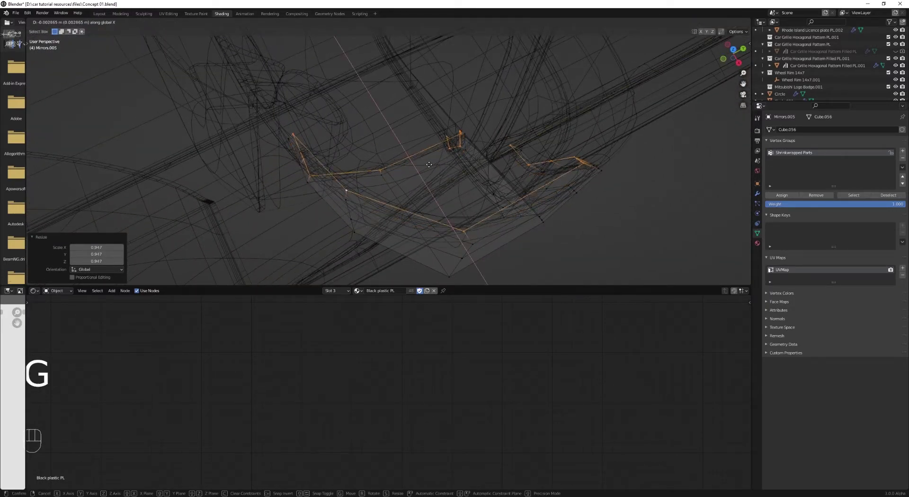
pyautogui.click(429, 163)
pyautogui.moveTo(428, 164); pyautogui.dragTo(421, 164, button='middle')
pyautogui.press('g')
pyautogui.press('y')
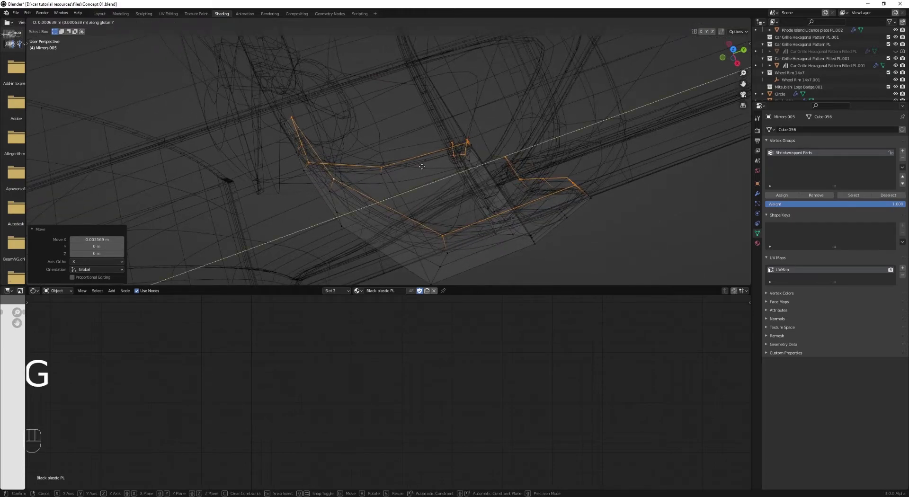
pyautogui.click(428, 164)
# Step: Scale the panel's extruded border along Y to about 0.84 and return to solid shading
pyautogui.press('s')
pyautogui.press('y')
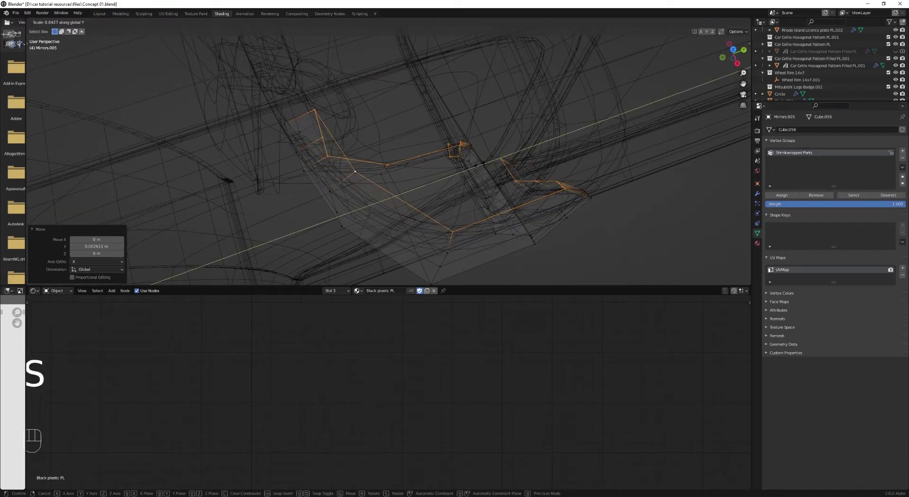
pyautogui.click(429, 166)
pyautogui.press('z')
pyautogui.moveTo(542, 170); pyautogui.dragTo(472, 75, button='middle')
pyautogui.click(813, 199)
pyautogui.press('x')
pyautogui.click(436, 148)
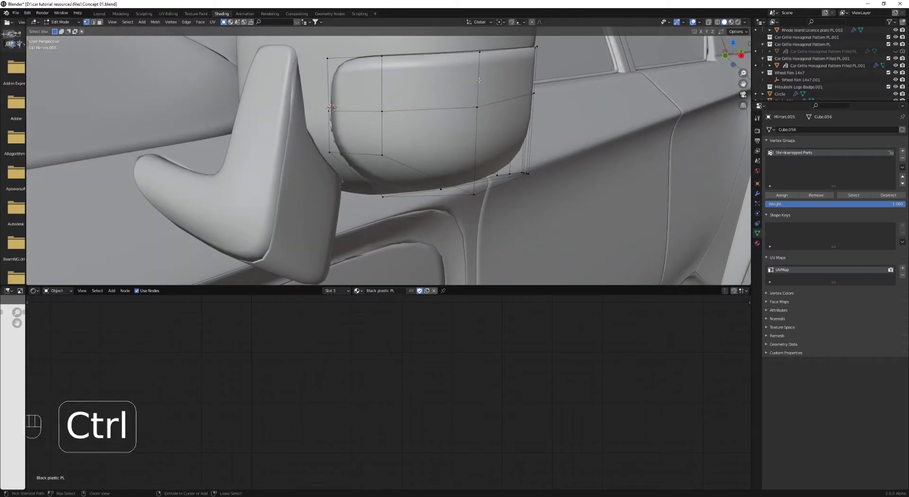
# Step: Add a loop cut near the panel's upper border and another one close to its side border
pyautogui.hotkey('ctrl', 'r')
pyautogui.click(477, 76)
pyautogui.click(477, 73)
pyautogui.hotkey('ctrl', 'r')
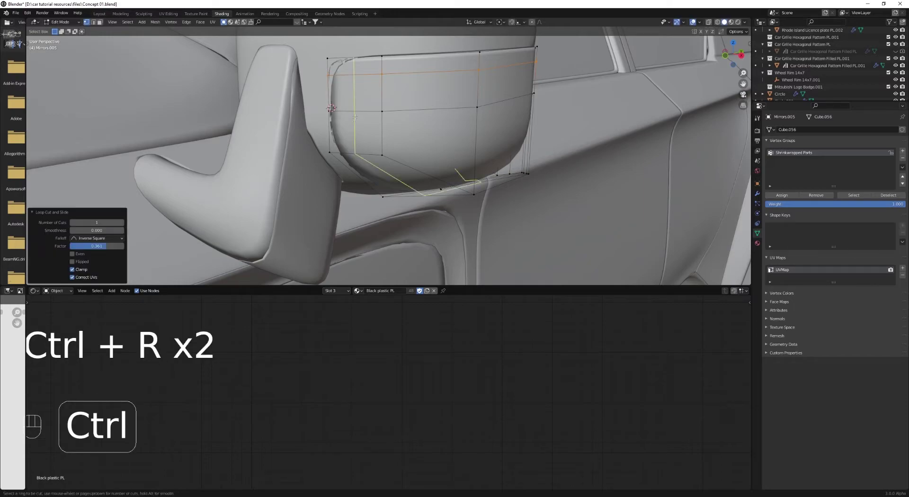
pyautogui.click(355, 118)
pyautogui.click(349, 116)
# Step: Vertex-slide the border vertices beside the panel's upper corner fully into that corner with factor 1.000
pyautogui.keyDown('shift'); pyautogui.moveTo(349, 116); pyautogui.dragTo(386, 194, button='middle'); pyautogui.keyUp('shift')
pyautogui.scroll(2, 386, 190)
pyautogui.click(385, 137)
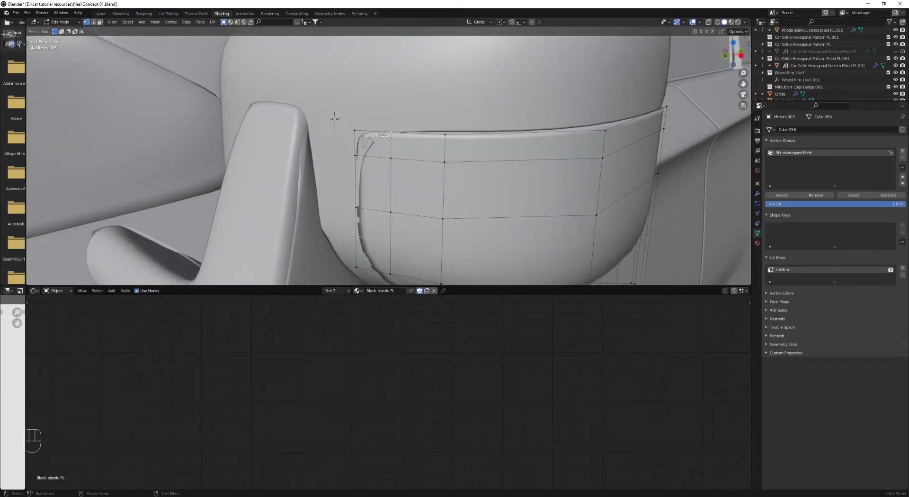
pyautogui.click(435, 147)
pyautogui.click(354, 156)
pyautogui.press('g')
pyautogui.press('g')
pyautogui.click(392, 126)
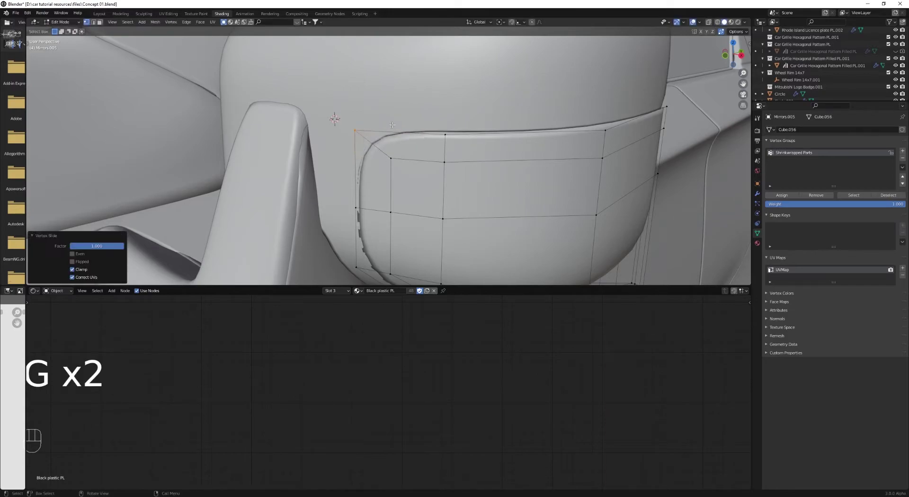
# Step: Vertex-slide the border vertex on the panel's underside to adjust the edge along the gap
pyautogui.moveTo(385, 156)
pyautogui.mouseDown(button='middle')
pyautogui.moveTo(426, 171)
pyautogui.moveTo(389, 170)
pyautogui.mouseUp(button='middle')
pyautogui.press('g')
pyautogui.click(423, 164)
pyautogui.click(390, 170)
pyautogui.press('g')
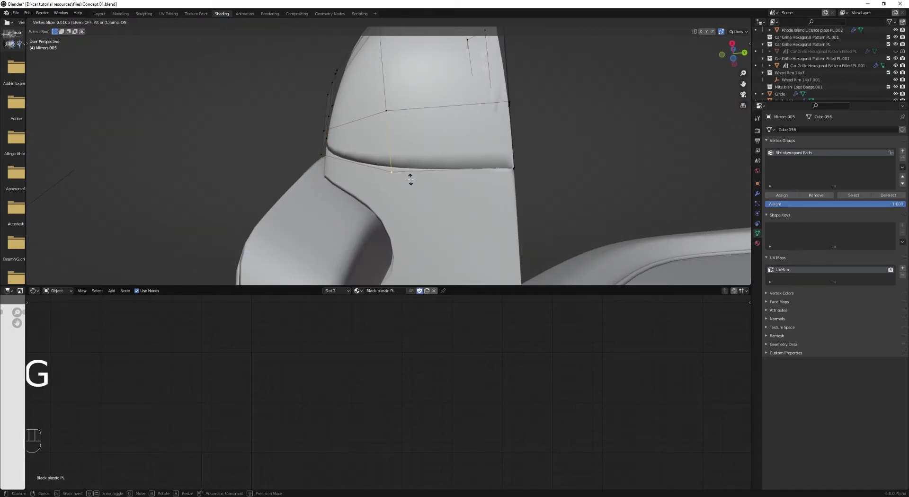
pyautogui.click(410, 179)
# Step: Add a loop cut close to the panel's border on the underside
pyautogui.hotkey('ctrl', 'r')
pyautogui.click(394, 154)
pyautogui.click(394, 164)
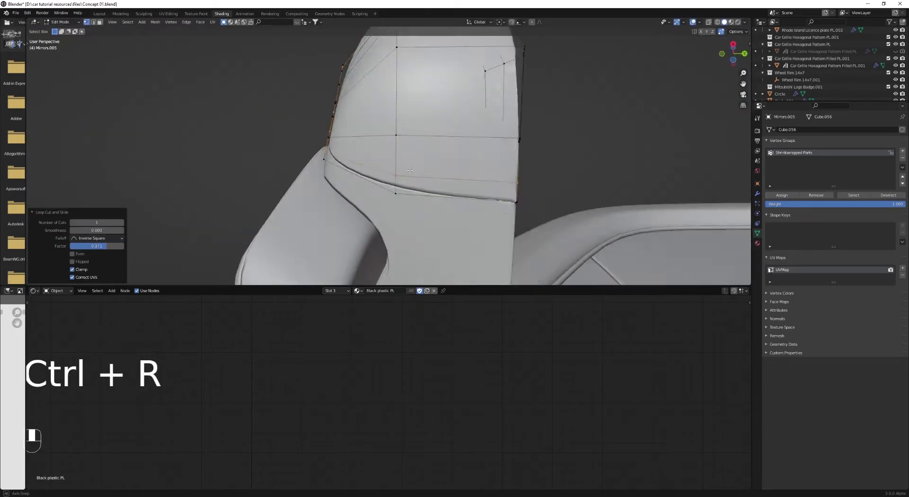
pyautogui.moveTo(394, 163); pyautogui.dragTo(426, 175, button='middle')
# Step: Select the vertices at the panel's outer lower corner in wireframe and raise them about 0.004 m along Z
pyautogui.press('z')
pyautogui.press('a')
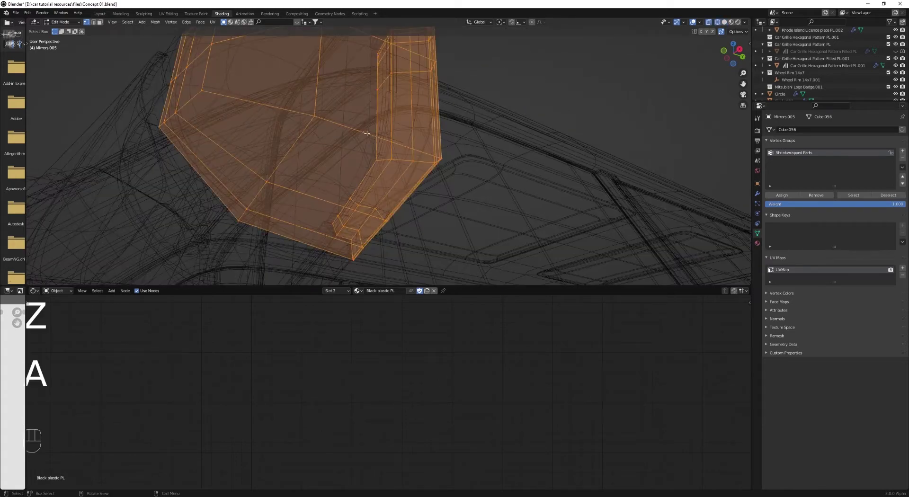
pyautogui.moveTo(445, 165); pyautogui.dragTo(470, 174)
pyautogui.press('z')
pyautogui.moveTo(504, 169); pyautogui.dragTo(511, 174, button='middle')
pyautogui.press('g')
pyautogui.press('z')
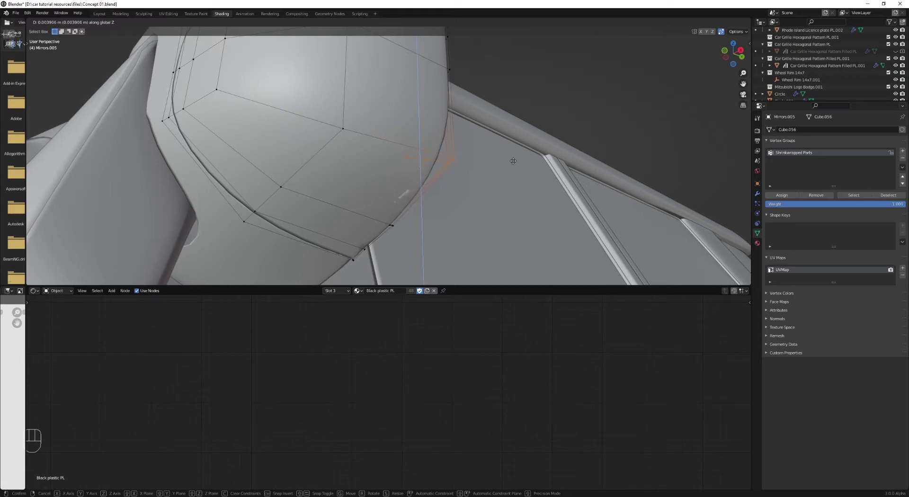
pyautogui.click(513, 159)
pyautogui.moveTo(445, 146); pyautogui.dragTo(467, 118, button='middle')
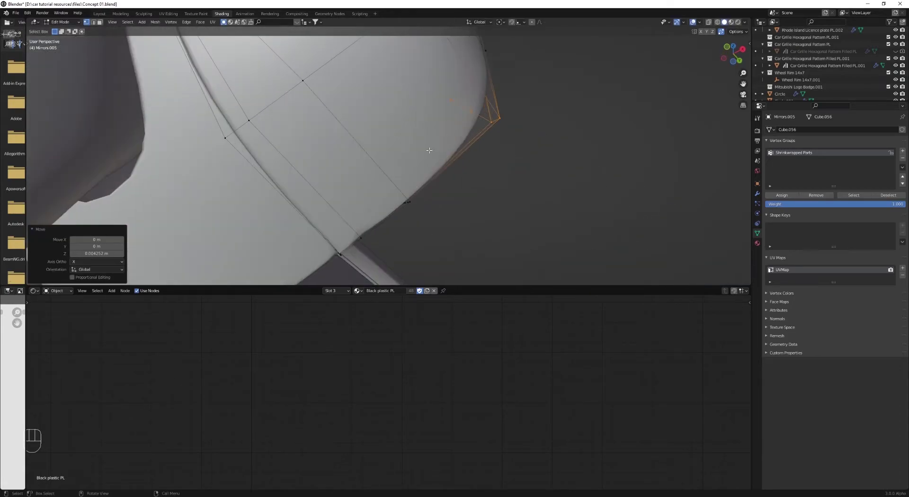
# Step: Examine the lower end of the gap between the panel and the mirror housing in solid shading
pyautogui.press('z')
pyautogui.press('a')
pyautogui.press('Tab')
pyautogui.press('z')
pyautogui.click(339, 222)
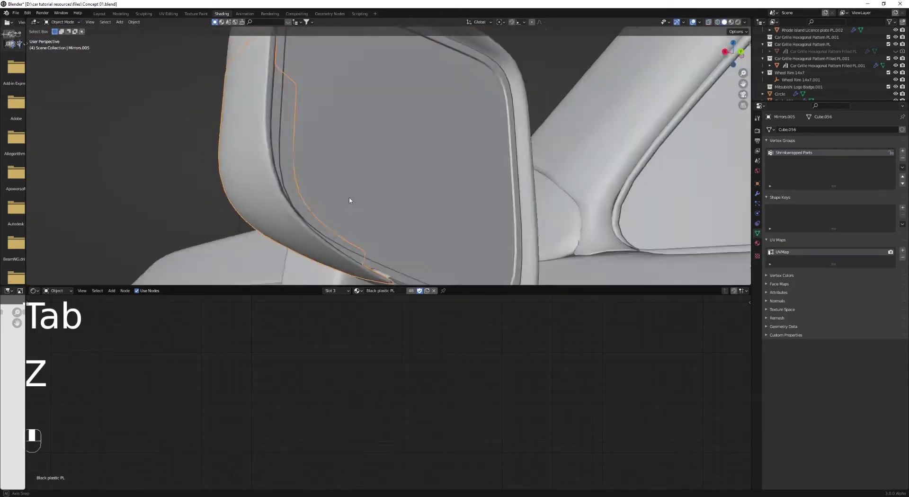
pyautogui.keyDown('shift'); pyautogui.moveTo(339, 222); pyautogui.dragTo(395, 142, button='middle'); pyautogui.keyUp('shift')
pyautogui.scroll(3, 393, 137)
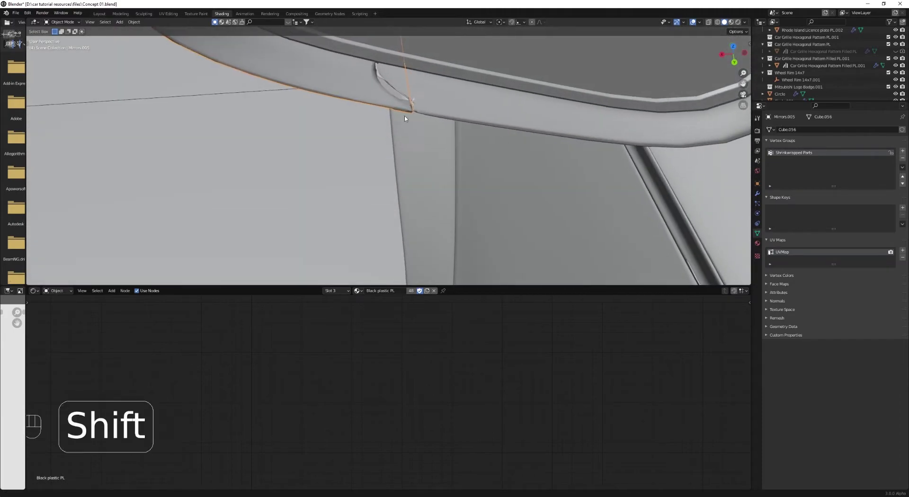
pyautogui.scroll(3, 398, 146)
# Step: Select the inner flange vertices at the mirror housing's lower end beside the gap in wireframe
pyautogui.press('Tab')
pyautogui.press('z')
pyautogui.press('a')
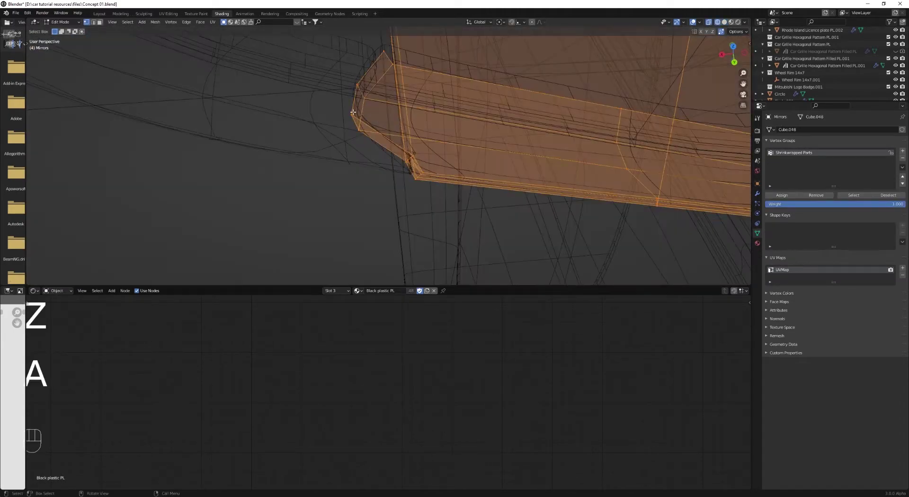
pyautogui.moveTo(355, 114); pyautogui.dragTo(434, 151, button='middle')
pyautogui.press('b')
pyautogui.moveTo(356, 92); pyautogui.dragTo(476, 173)
pyautogui.press('z')
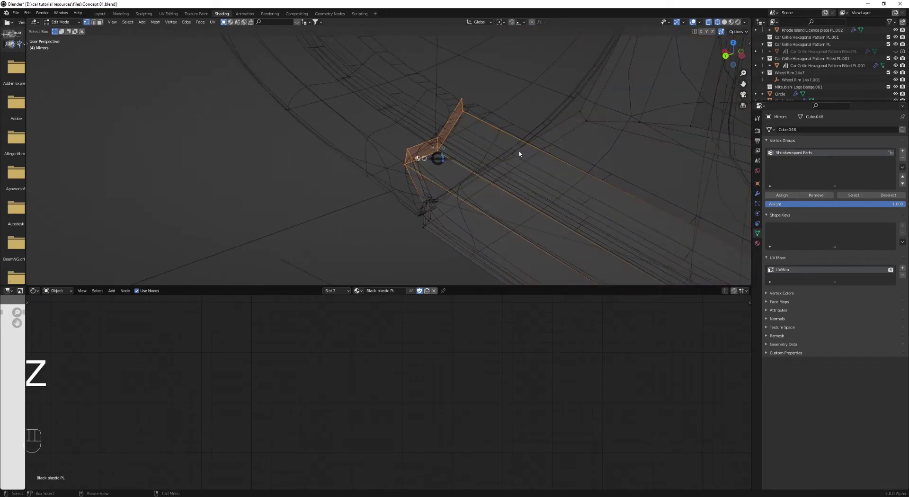
pyautogui.press('x')
pyautogui.click(584, 143)
pyautogui.moveTo(584, 142); pyautogui.dragTo(479, 166, button='middle')
pyautogui.press('z')
pyautogui.hotkey('ctrl', 'z')
# Step: Move the housing's selected inner flange vertices about -0.0094 m along X and about -0.0018 m along Z
pyautogui.press('g')
pyautogui.press('x')
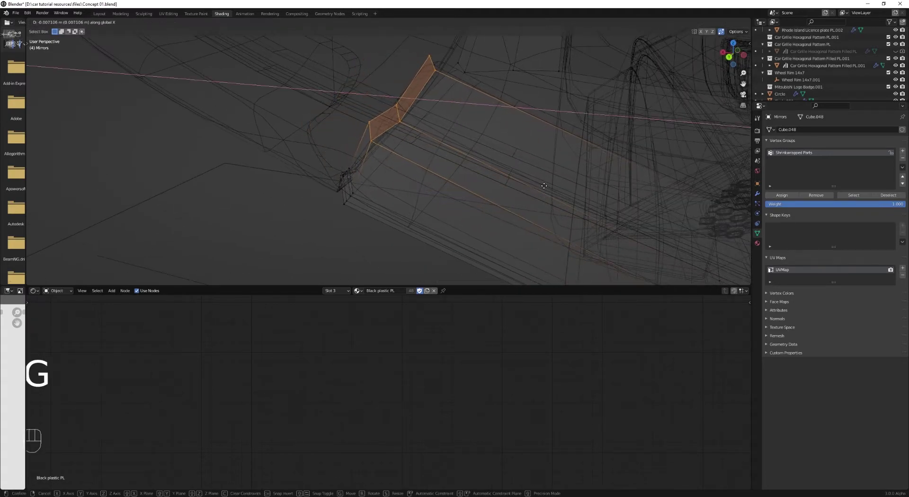
pyautogui.click(558, 190)
pyautogui.moveTo(561, 192); pyautogui.dragTo(434, 102, button='middle')
pyautogui.press('b')
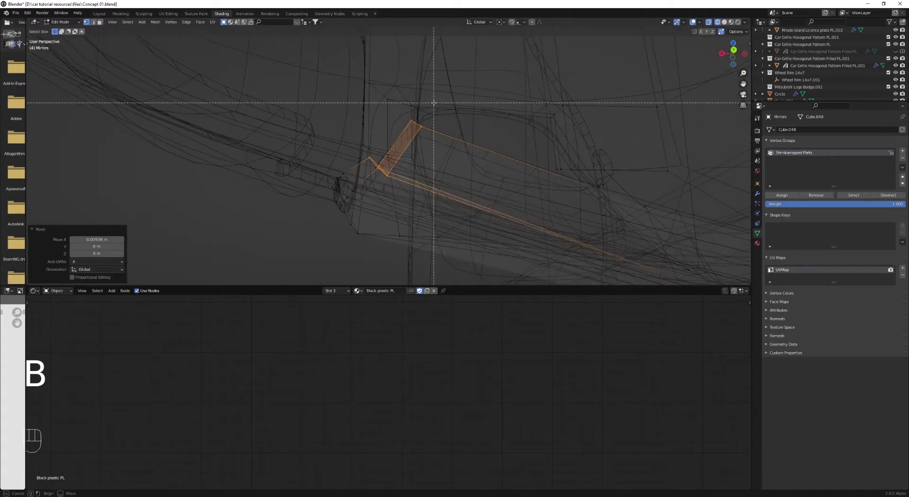
pyautogui.press('g')
pyautogui.press('z')
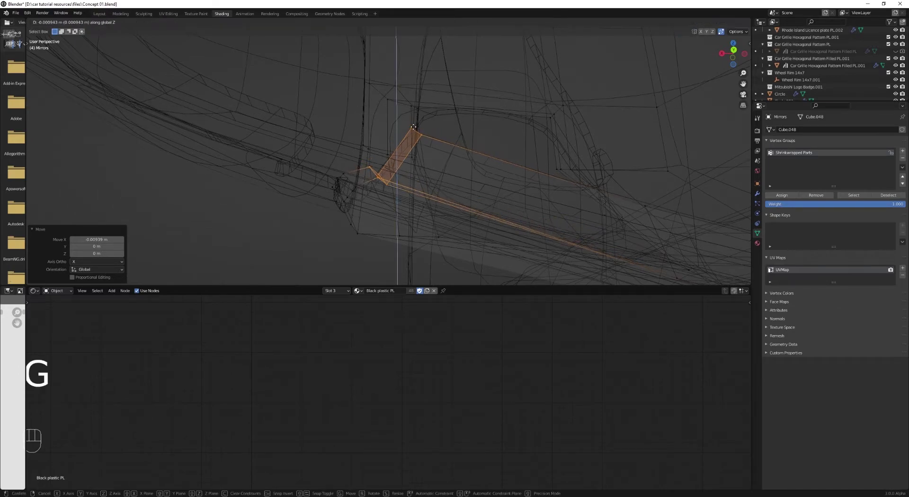
pyautogui.click(409, 135)
pyautogui.moveTo(408, 135); pyautogui.dragTo(411, 171, button='middle')
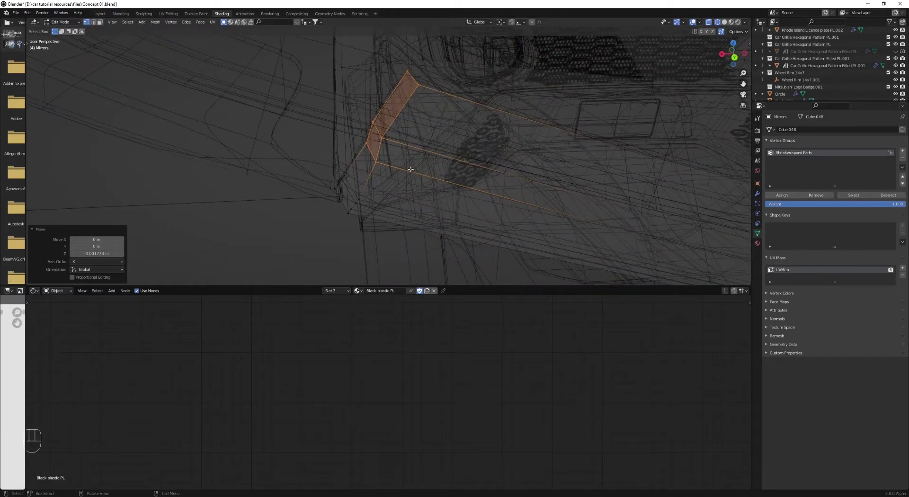
# Step: Shift the housing's selected flange vertices about 0.002 m toward the gap in the back view with solid shading
pyautogui.press('Tab')
pyautogui.press('z')
pyautogui.click(398, 156)
pyautogui.press('Tab')
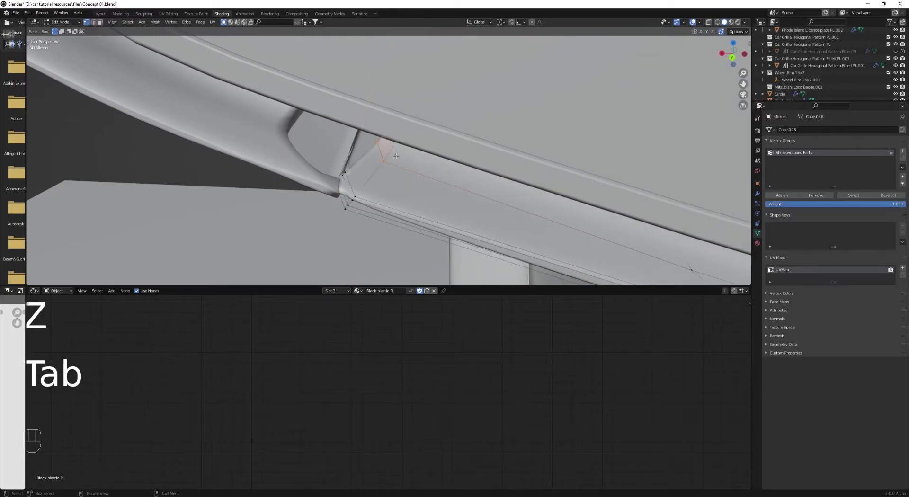
pyautogui.press('ctrl+KP_1')
pyautogui.press('g')
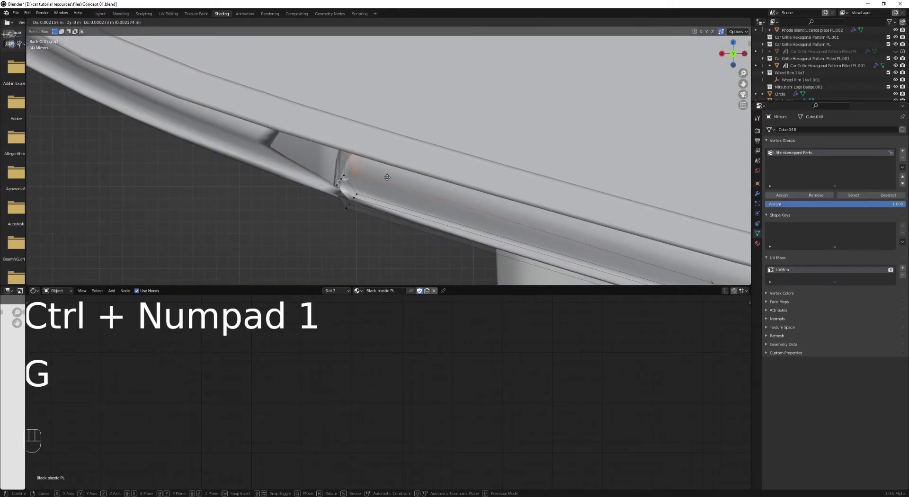
pyautogui.click(387, 177)
# Step: Select the separated panel's inner flange end and move it about -0.006 m in X and -0.001 m in Z in back view
pyautogui.press('Tab')
pyautogui.click(250, 161)
pyautogui.press('Tab')
pyautogui.press('z')
pyautogui.click(255, 154)
pyautogui.moveTo(255, 154)
pyautogui.mouseDown(button='middle')
pyautogui.moveTo(264, 152)
pyautogui.moveTo(249, 142)
pyautogui.mouseUp(button='middle')
pyautogui.click(243, 139)
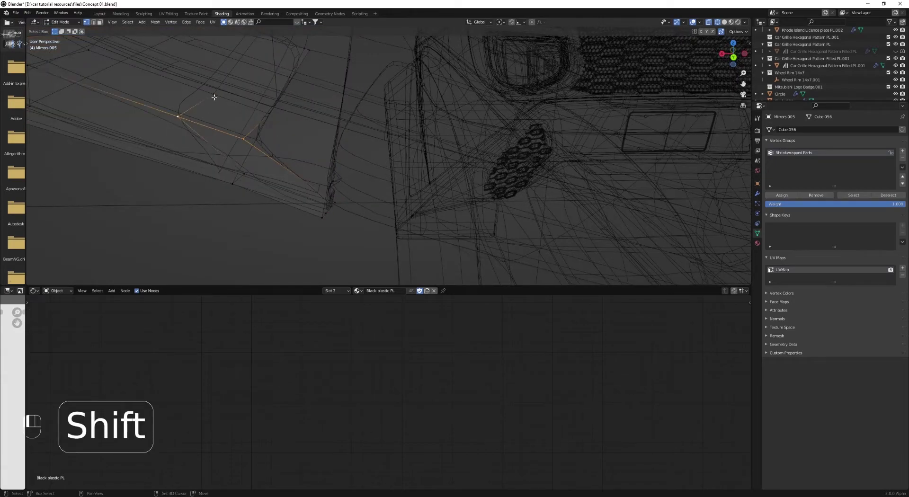
pyautogui.moveTo(266, 114); pyautogui.dragTo(277, 75, button='middle')
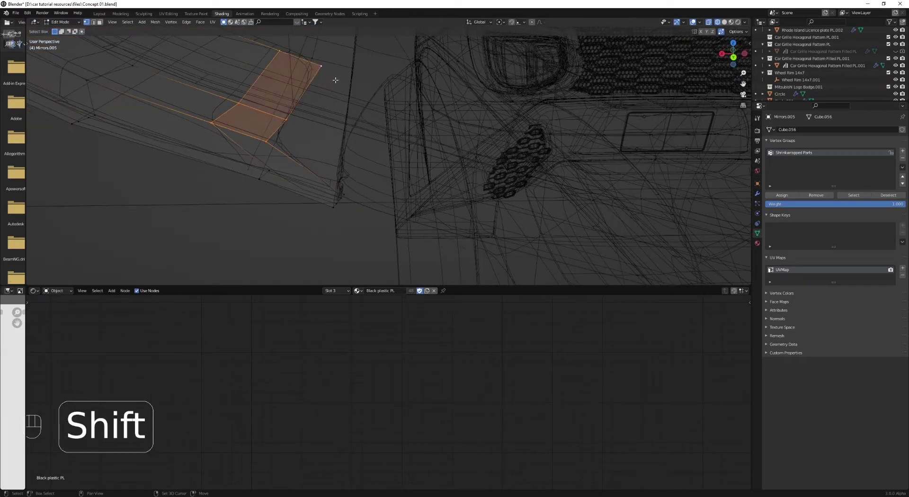
pyautogui.press('ctrl+KP_1')
pyautogui.press('g')
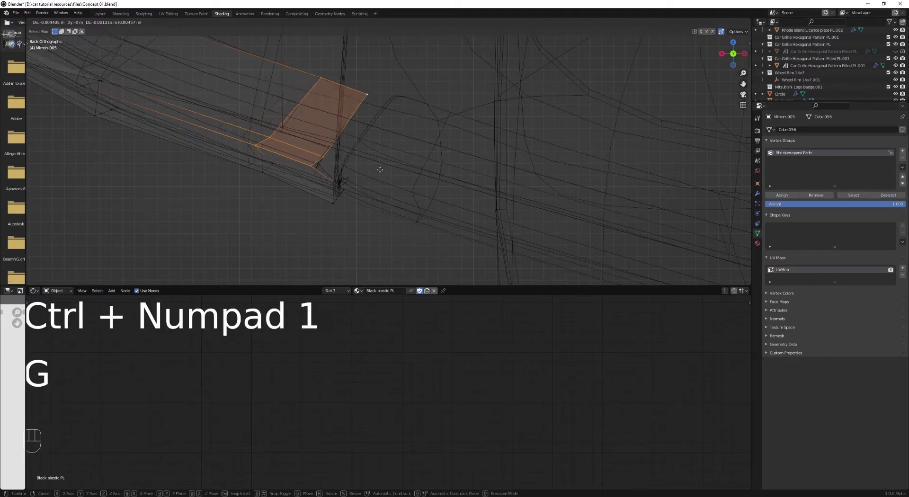
pyautogui.click(399, 166)
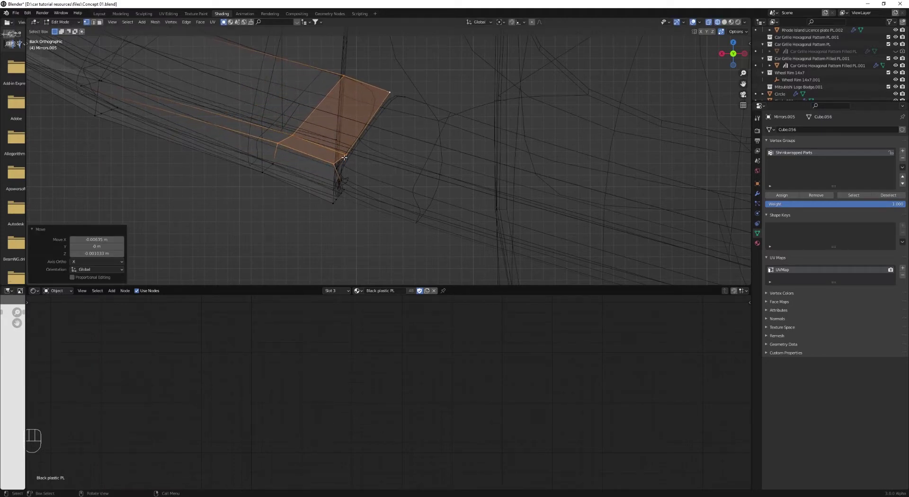
# Step: Reposition part of the panel's inner flange vertices in back view and check the gap in material preview
pyautogui.keyDown('shift'); pyautogui.click(289, 136); pyautogui.keyUp('shift')
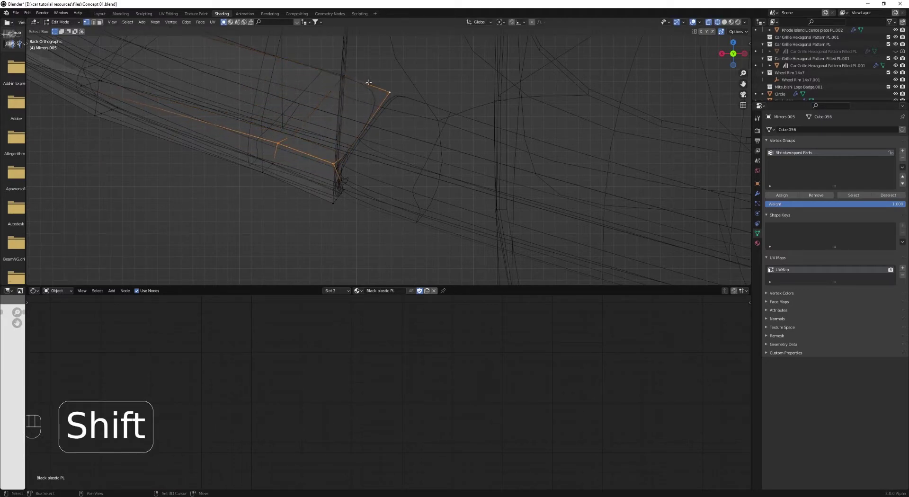
pyautogui.press('g')
pyautogui.click(379, 160)
pyautogui.press('Tab')
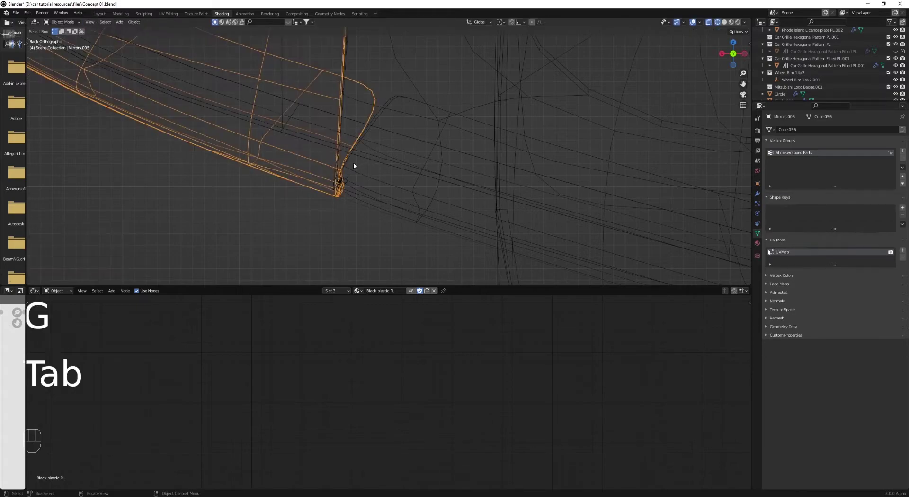
pyautogui.press('z')
pyautogui.press('z')
pyautogui.scroll(-3, 346, 148)
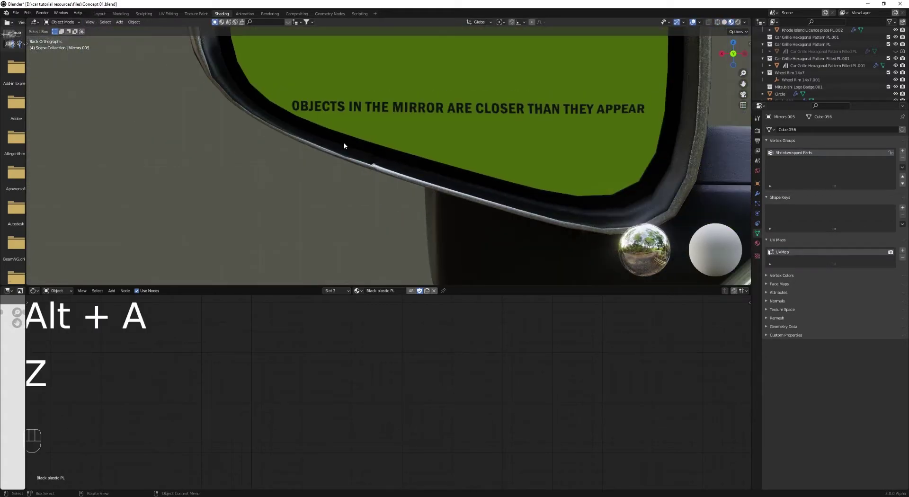
pyautogui.moveTo(345, 148)
pyautogui.mouseDown(button='middle')
pyautogui.moveTo(357, 193)
pyautogui.moveTo(390, 184)
pyautogui.moveTo(347, 188)
pyautogui.mouseUp(button='middle')
# Step: Select the separated panel's lower end vertices beside the gap and edge-slide them by about 0.06
pyautogui.press('z')
pyautogui.click(390, 184)
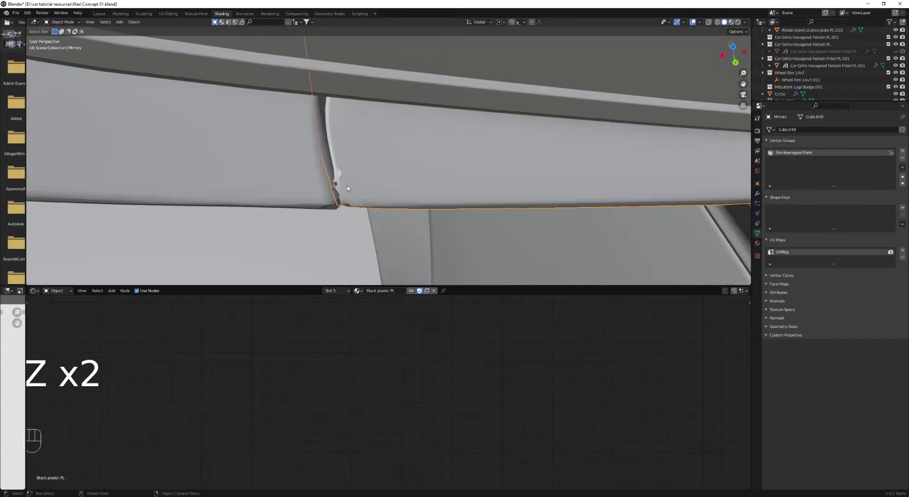
pyautogui.click(320, 192)
pyautogui.press('Tab')
pyautogui.press('z')
pyautogui.press('a')
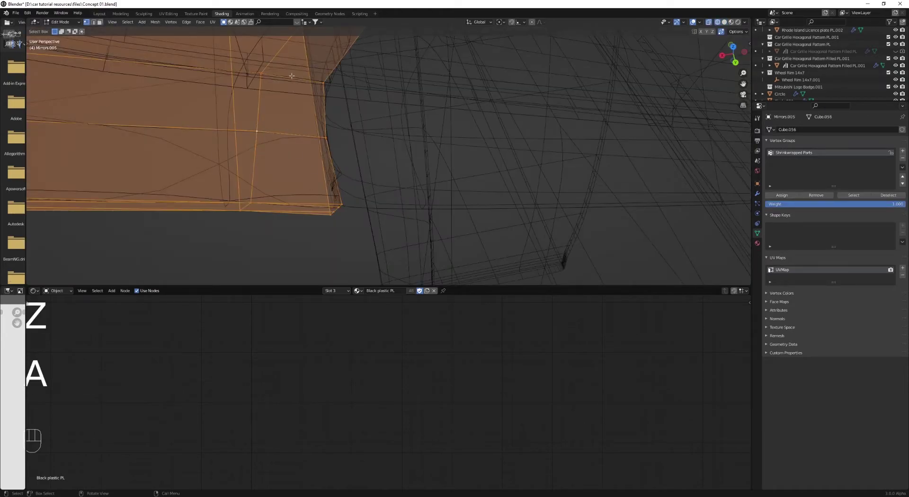
pyautogui.moveTo(291, 76); pyautogui.dragTo(372, 227)
pyautogui.press('z')
pyautogui.click(428, 225)
pyautogui.press('g')
pyautogui.press('g')
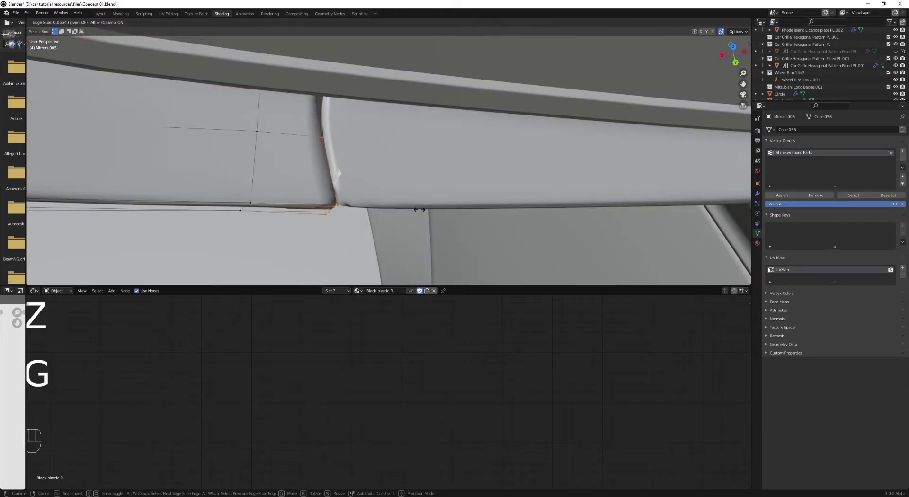
pyautogui.click(419, 208)
# Step: Try to shift the housing's lower flange vertices beside the gap by a fraction of a millimetre in the back view
pyautogui.press('Tab')
pyautogui.click(375, 185)
pyautogui.press('Tab')
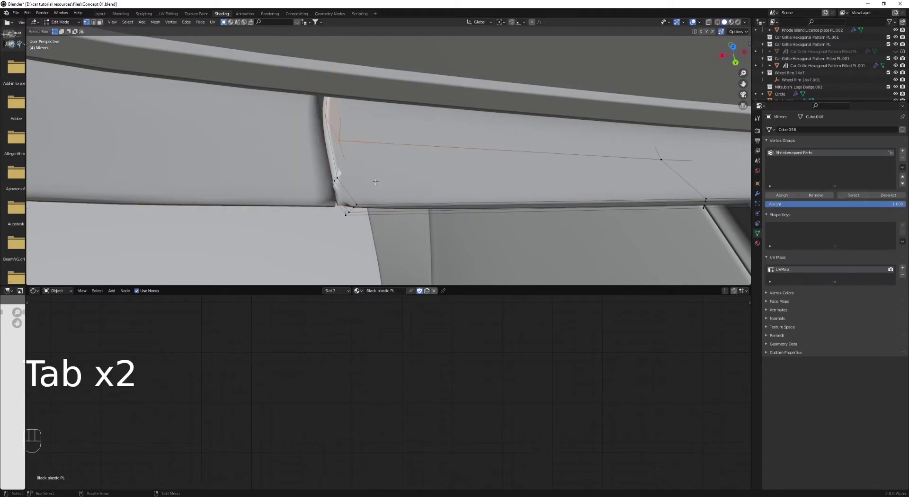
pyautogui.moveTo(374, 184); pyautogui.dragTo(358, 178, button='middle')
pyautogui.press('z')
pyautogui.press('a')
pyautogui.moveTo(347, 188); pyautogui.dragTo(348, 189)
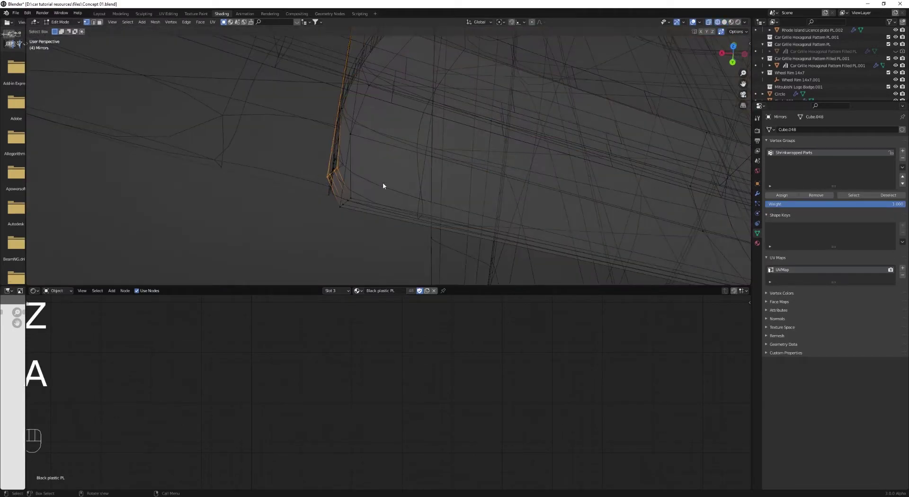
pyautogui.press('z')
pyautogui.press('ctrl+KP_1')
pyautogui.press('g')
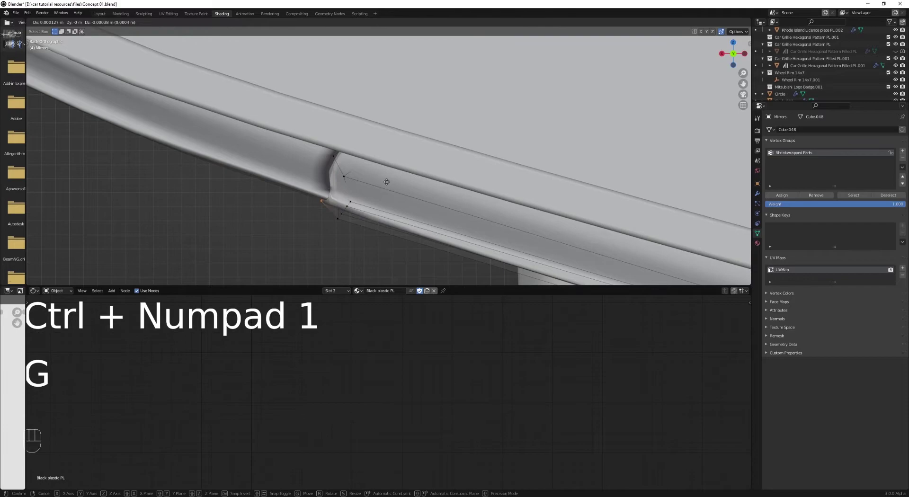
pyautogui.press('g')
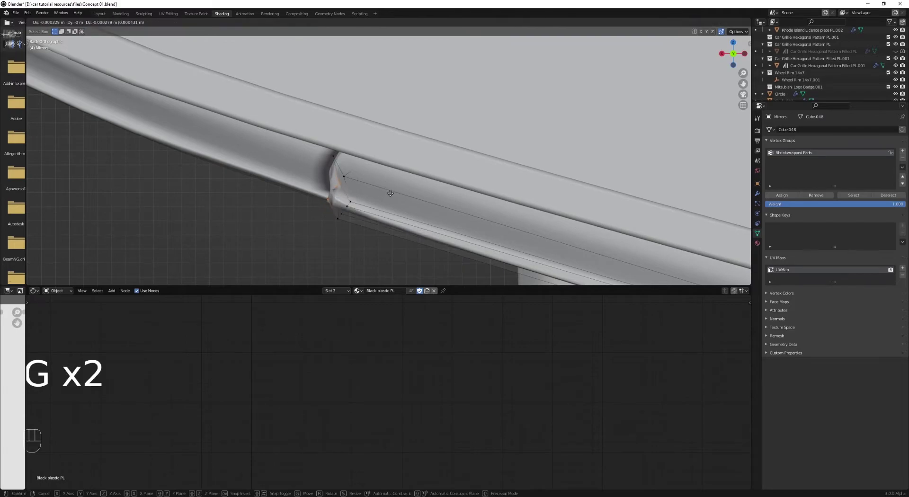
pyautogui.click(387, 193)
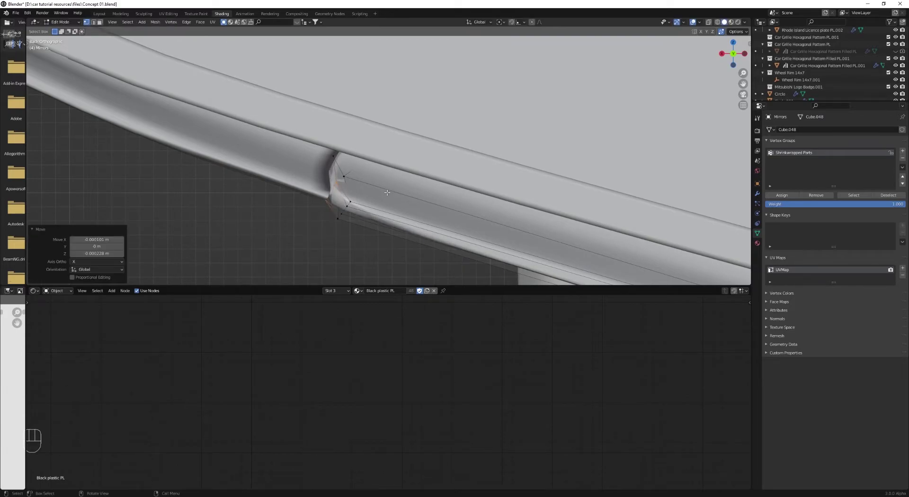
# Step: Check the gap corner in material preview and undo the last flange vertex moves
pyautogui.press('Tab')
pyautogui.hotkey('alt', 'a')
pyautogui.press('z')
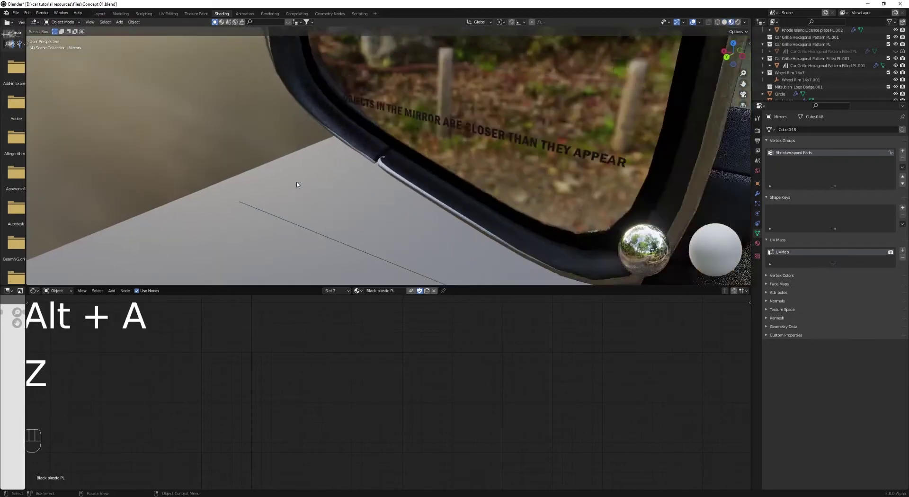
pyautogui.moveTo(350, 189)
pyautogui.mouseDown(button='middle')
pyautogui.moveTo(338, 208)
pyautogui.moveTo(402, 203)
pyautogui.mouseUp(button='middle')
pyautogui.press('z')
pyautogui.hotkey('ctrl', 'z')
pyautogui.hotkey('ctrl', 'z')
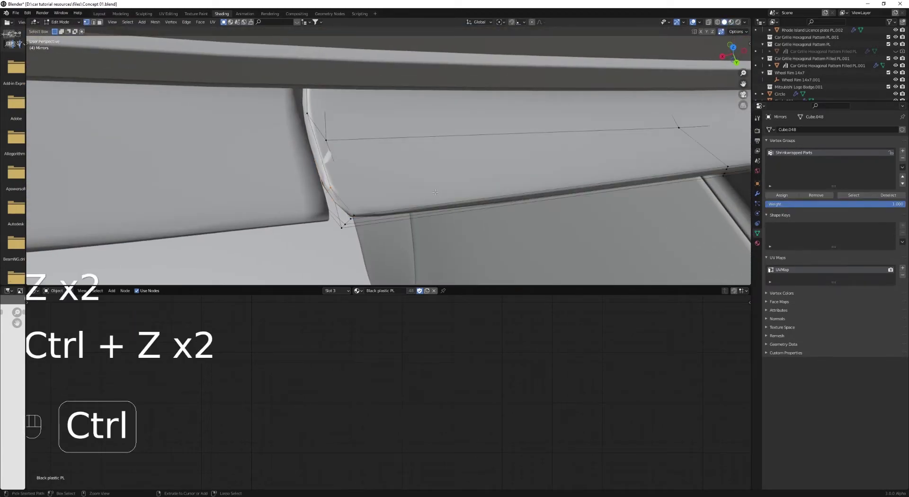
pyautogui.hotkey('ctrl', 'z')
# Step: Delete the uneven end geometry and adjacent edge loops of the housing's inner flange beside the gap
pyautogui.moveTo(359, 199)
pyautogui.mouseDown(button='middle')
pyautogui.moveTo(319, 163)
pyautogui.moveTo(386, 150)
pyautogui.moveTo(381, 142)
pyautogui.moveTo(396, 166)
pyautogui.moveTo(430, 172)
pyautogui.mouseUp(button='middle')
pyautogui.press('x')
pyautogui.click(319, 162)
pyautogui.press('z')
pyautogui.press('a')
pyautogui.keyDown('alt'); pyautogui.click(386, 150); pyautogui.keyUp('alt')
pyautogui.keyDown('alt'); pyautogui.keyDown('shift'); pyautogui.click(379, 138); pyautogui.keyUp('shift'); pyautogui.keyUp('alt')
pyautogui.press('x')
pyautogui.click(386, 154)
# Step: Extrude the flange's three open end vertices toward the gap by about 0.03 m in X and 0.008 m in Z in back view
pyautogui.press('a')
pyautogui.press('z')
pyautogui.press('z')
pyautogui.click(569, 158)
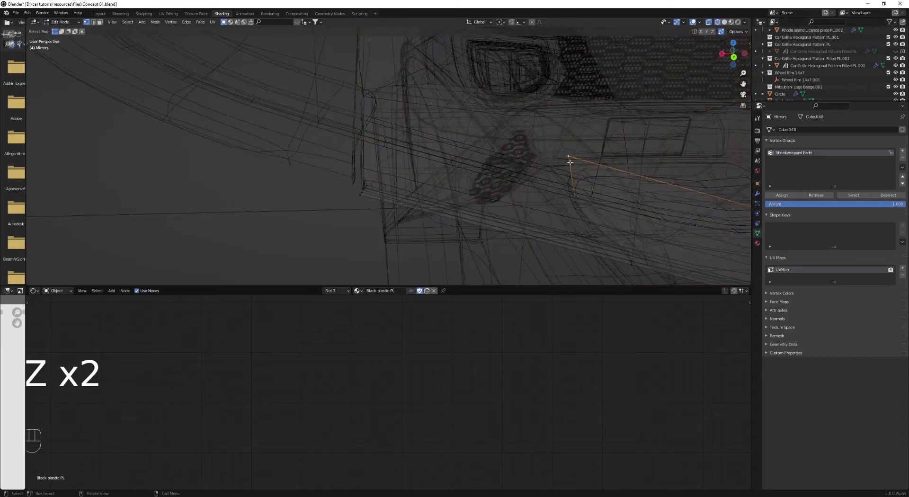
pyautogui.keyDown('ctrl'); pyautogui.click(576, 203); pyautogui.keyUp('ctrl')
pyautogui.keyDown('shift'); pyautogui.click(589, 225); pyautogui.keyUp('shift')
pyautogui.press('ctrl+KP_1')
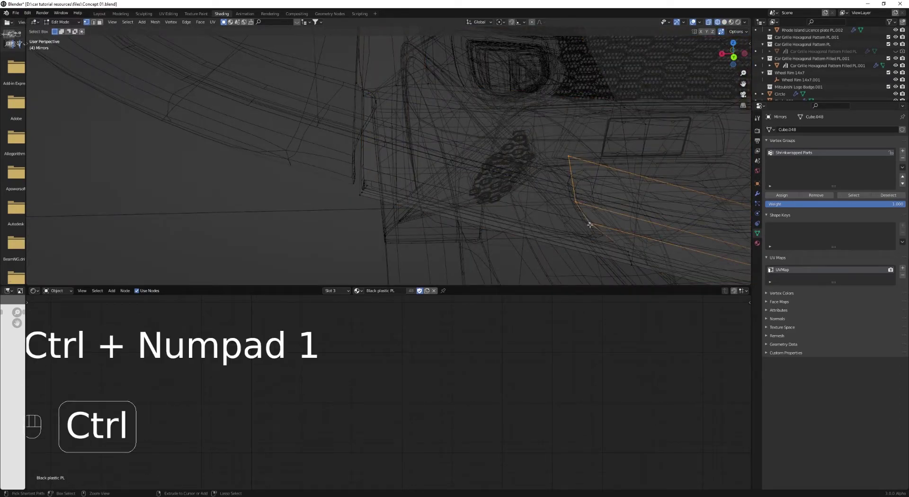
pyautogui.press('e')
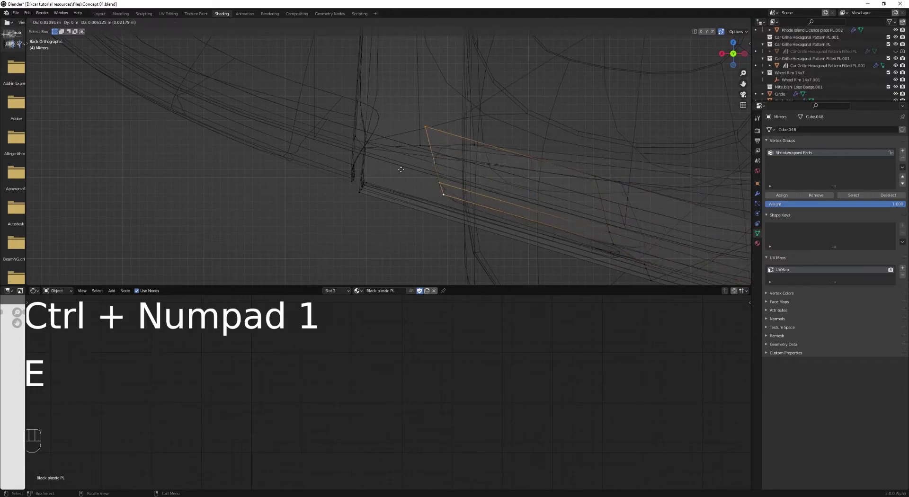
pyautogui.click(344, 156)
# Step: Edge-slide the extruded flange end slightly and vertex-slide its upper vertex by about 0.13 to align it with the gap
pyautogui.scroll(1, 385, 176)
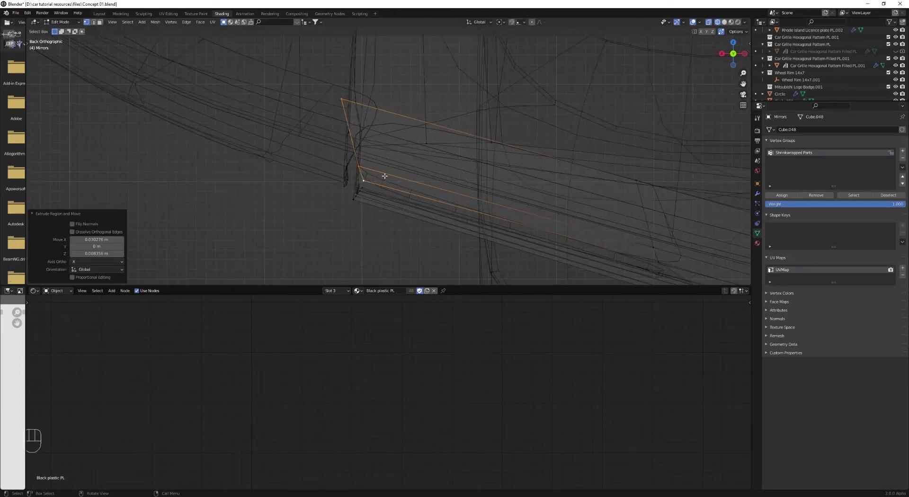
pyautogui.press('g')
pyautogui.click(382, 174)
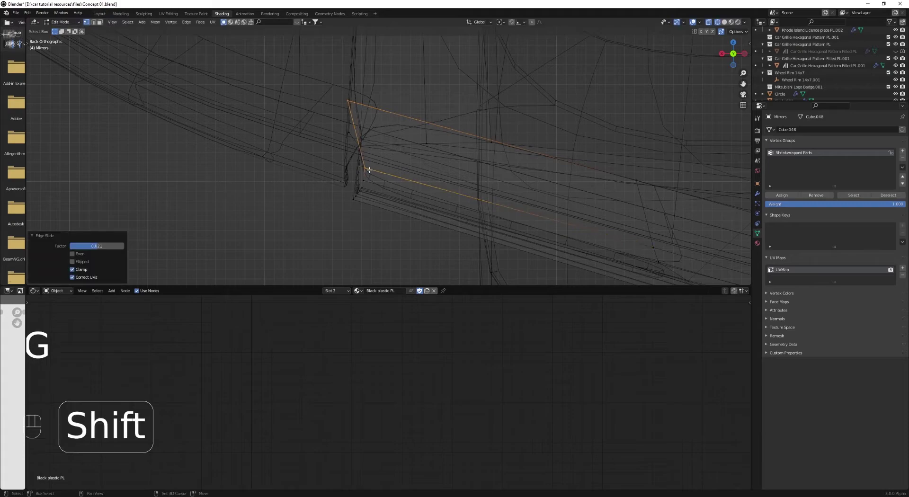
pyautogui.press('g')
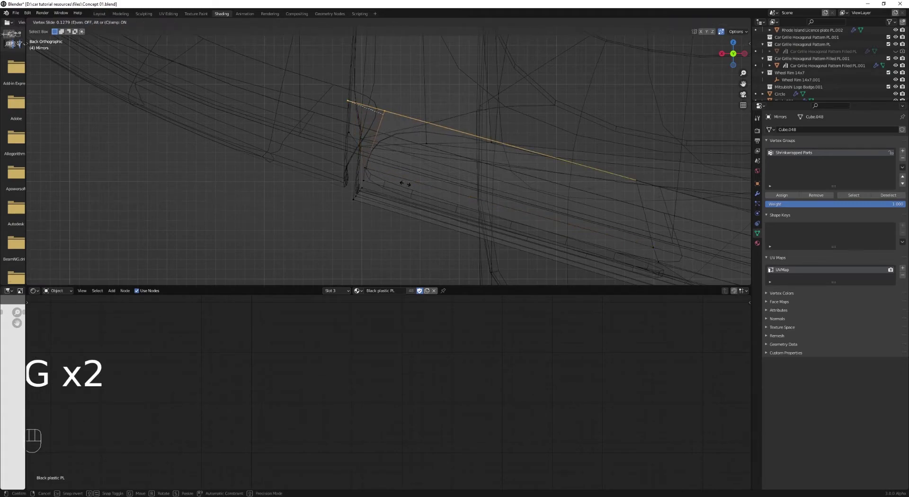
pyautogui.click(405, 183)
# Step: Remove the new flange end loop from the Shrinkwrapped Parts vertex group and fill the open faces beside it
pyautogui.press('z')
pyautogui.moveTo(406, 178)
pyautogui.mouseDown(button='middle')
pyautogui.moveTo(478, 195)
pyautogui.moveTo(469, 193)
pyautogui.mouseUp(button='middle')
pyautogui.keyDown('alt'); pyautogui.click(374, 149); pyautogui.keyUp('alt')
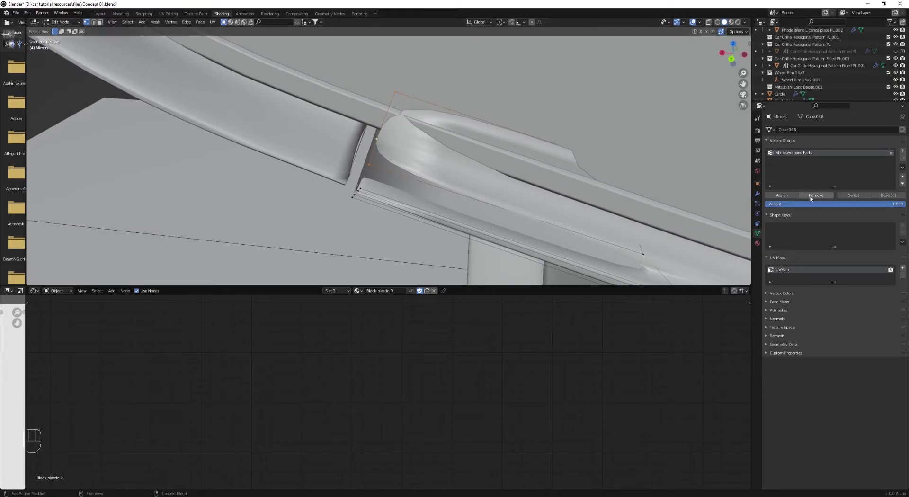
pyautogui.moveTo(479, 152); pyautogui.dragTo(444, 184, button='middle')
pyautogui.press('2')
pyautogui.press('f')
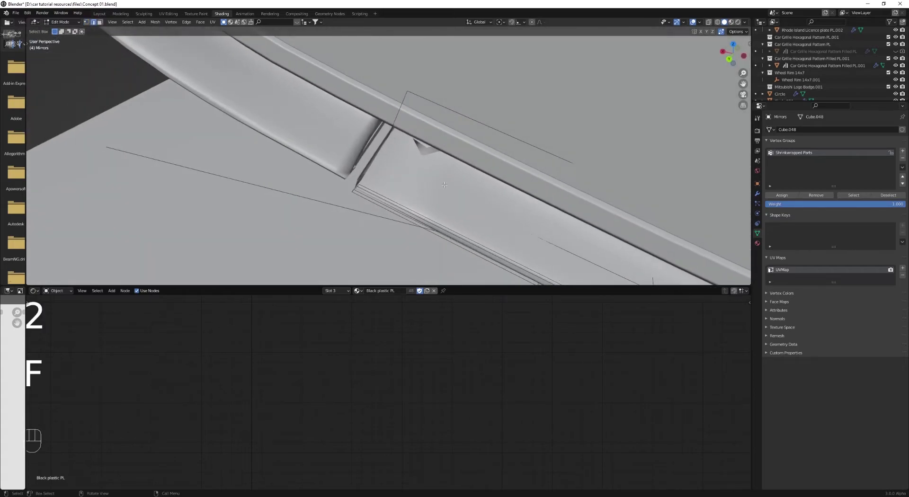
# Step: Try adding a loop cut across the rebuilt flange near the gap and undo it
pyautogui.hotkey('ctrl', 'r')
pyautogui.click(417, 208)
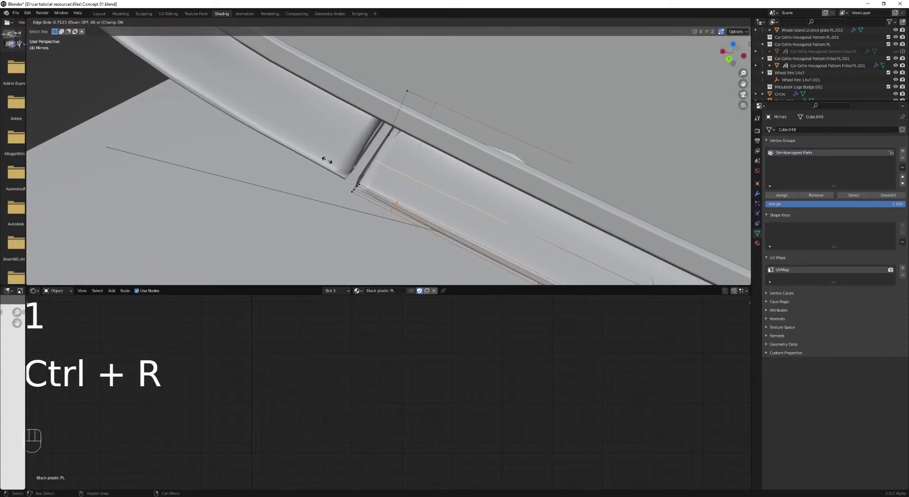
pyautogui.click(326, 160)
pyautogui.moveTo(327, 160); pyautogui.dragTo(410, 183, button='middle')
pyautogui.hotkey('ctrl', 'z')
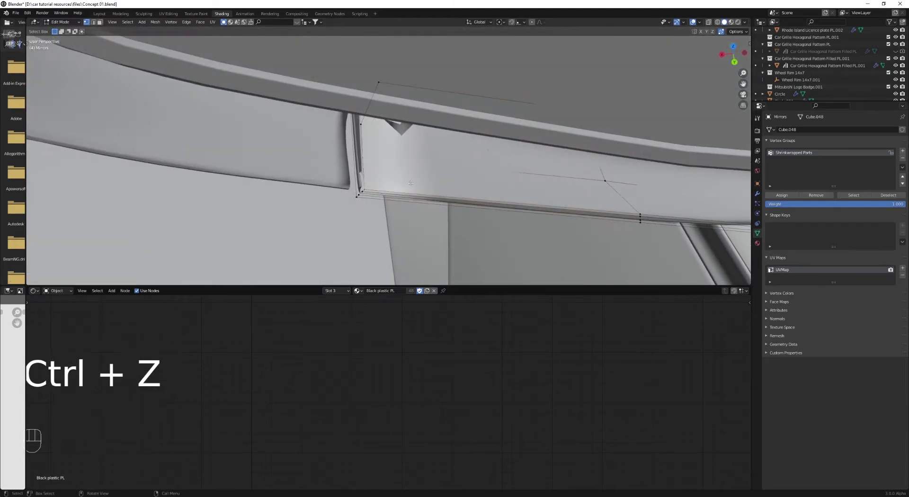
# Step: Turn off auto-merge and move the flange's end vertices about 0.001 m in X and 0.0008 m in Z in the back view
pyautogui.press('z')
pyautogui.press('a')
pyautogui.moveTo(308, 135); pyautogui.dragTo(337, 81, button='middle')
pyautogui.moveTo(314, 75); pyautogui.dragTo(436, 220)
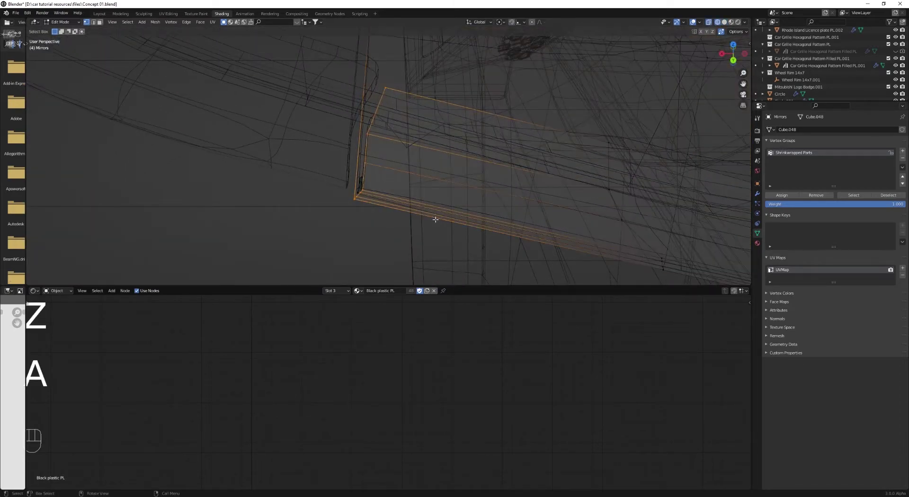
pyautogui.press('ctrl+KP_1')
pyautogui.press('z')
pyautogui.press('g')
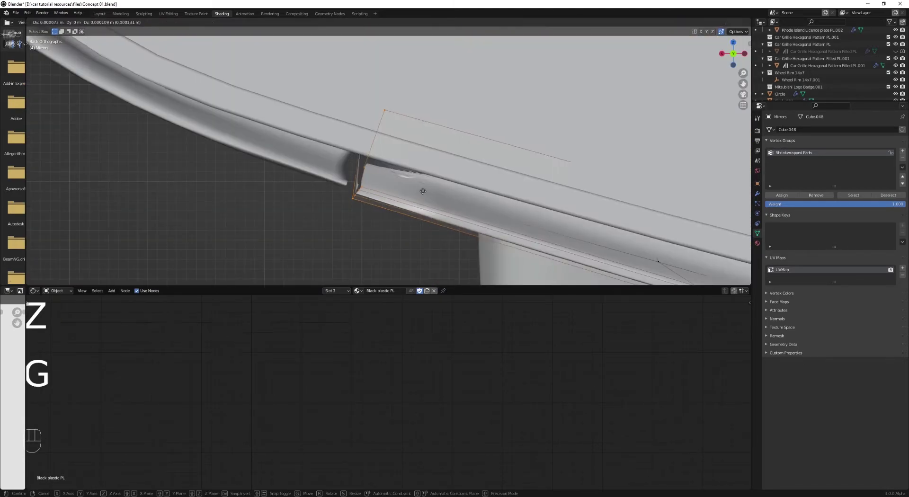
pyautogui.click(413, 186)
pyautogui.scroll(-2, 473, 184)
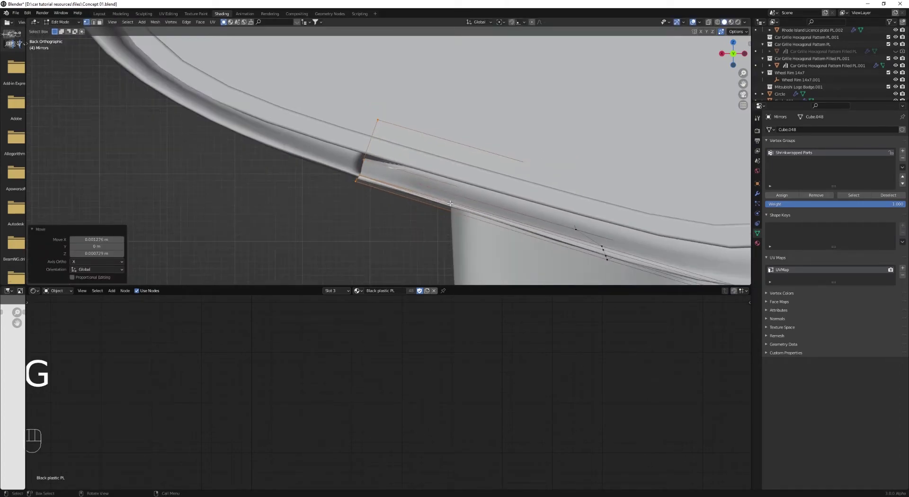
pyautogui.scroll(4, 504, 182)
pyautogui.hotkey('ctrl', 'z')
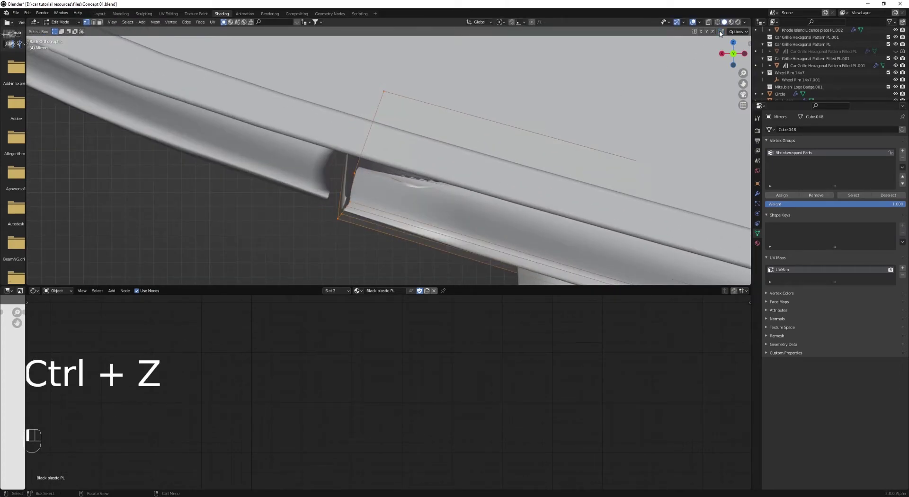
pyautogui.press('g')
pyautogui.click(471, 189)
pyautogui.scroll(-3, 461, 205)
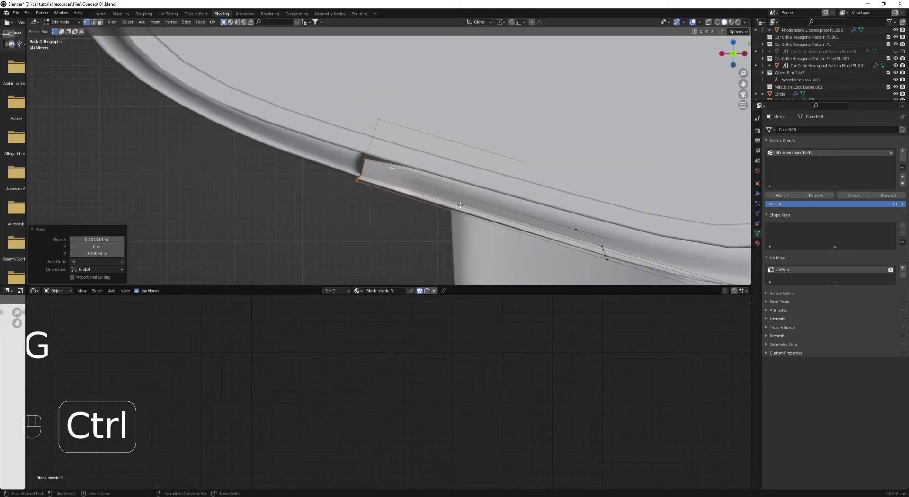
# Step: Add a loop cut across the flange close to its gap end and check the mirror in material preview
pyautogui.hotkey('ctrl', 'r')
pyautogui.click(461, 204)
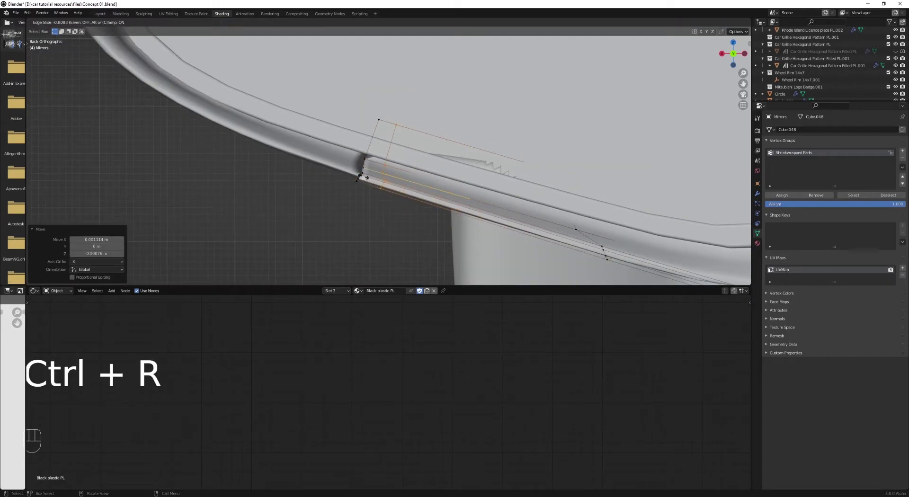
pyautogui.click(418, 200)
pyautogui.press('Tab')
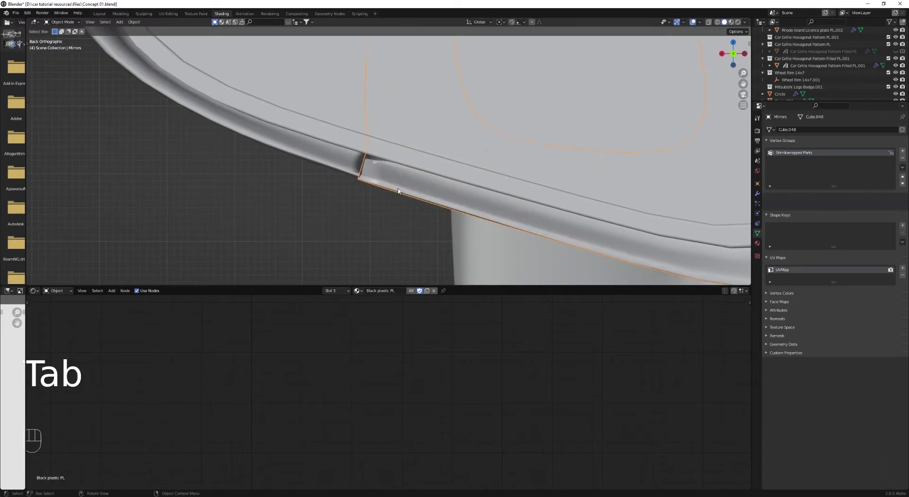
pyautogui.hotkey('alt', 'a')
pyautogui.scroll(-6, 353, 169)
pyautogui.press('z')
pyautogui.click(364, 214)
pyautogui.scroll(-5, 358, 171)
pyautogui.moveTo(358, 172); pyautogui.dragTo(385, 207, button='middle')
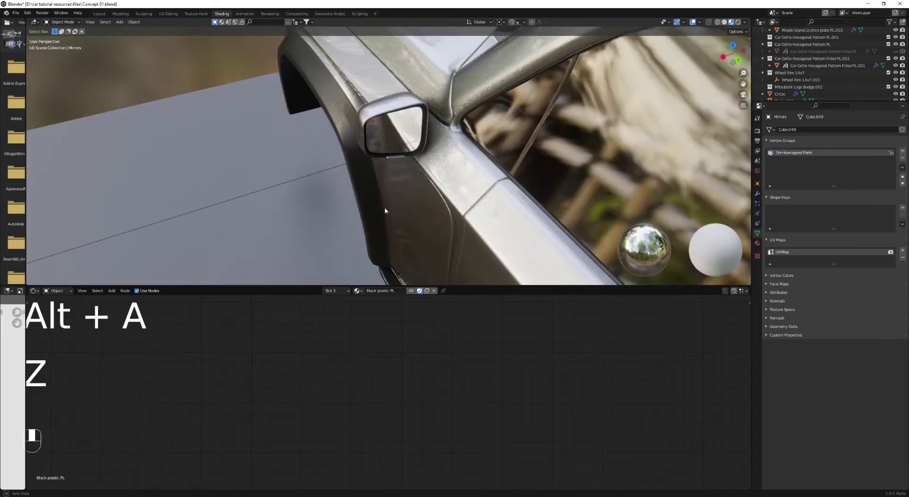
# Step: Select the lower face loop of the rebuilt flange and assign the Black plastic PL material to it
pyautogui.scroll(8, 385, 209)
pyautogui.press('Tab')
pyautogui.press('3')
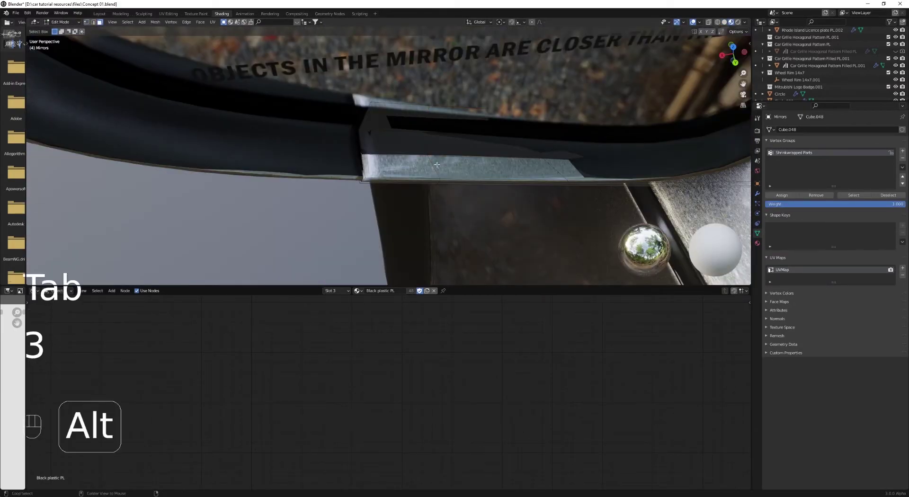
pyautogui.keyDown('alt'); pyautogui.click(427, 174); pyautogui.keyUp('alt')
pyautogui.click(757, 243)
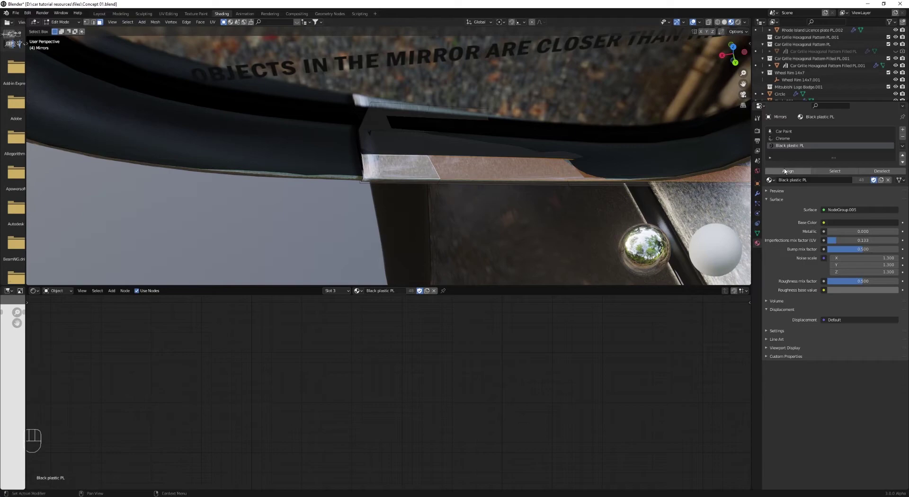
pyautogui.click(785, 171)
pyautogui.press('Tab')
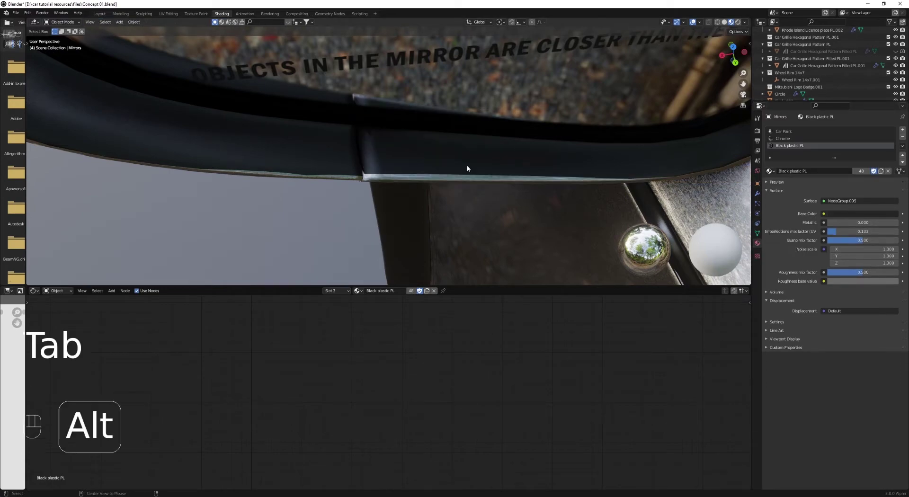
# Step: Grow the flange face selection once and assign Black plastic PL to the enlarged selection
pyautogui.hotkey('alt', 'a')
pyautogui.press('Tab')
pyautogui.press('ctrl+KP_Add')
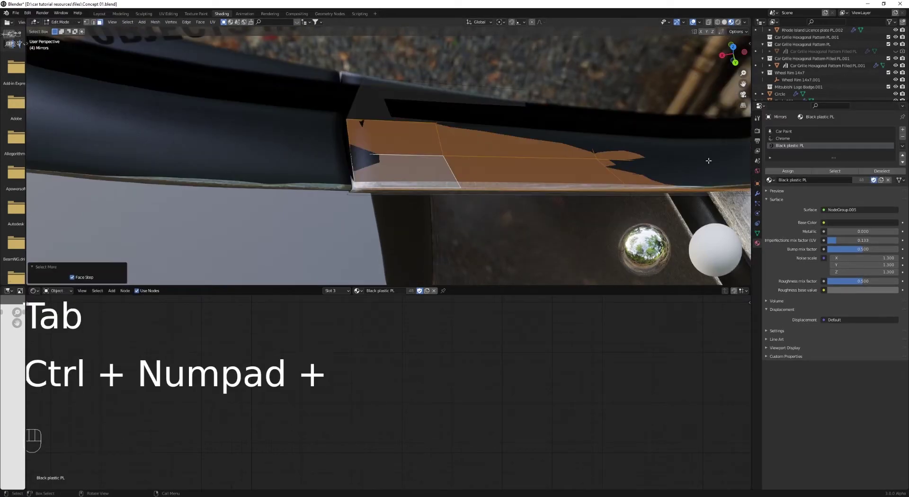
pyautogui.click(776, 171)
pyautogui.press('Tab')
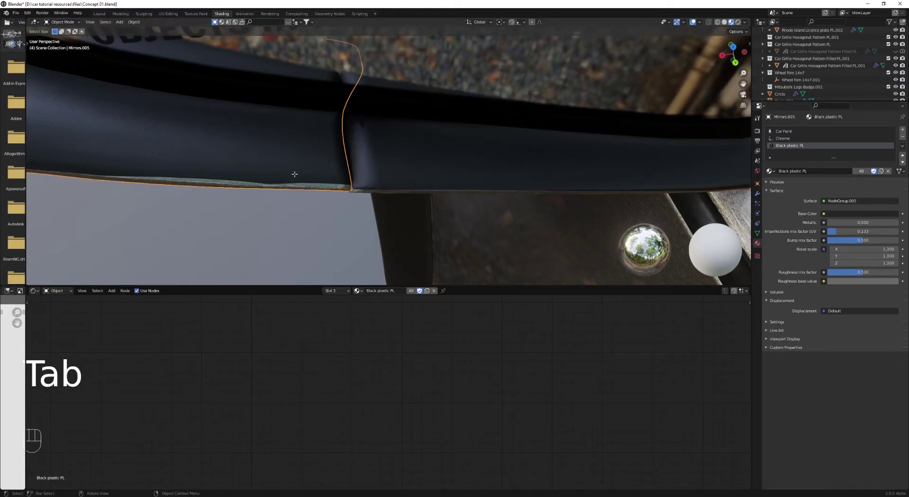
# Step: Select the flange faces of the adjoining panel Mirrors.005, grow the selection and assign Black plastic PL to them
pyautogui.press('Tab')
pyautogui.keyDown('alt'); pyautogui.click(207, 148); pyautogui.keyUp('alt')
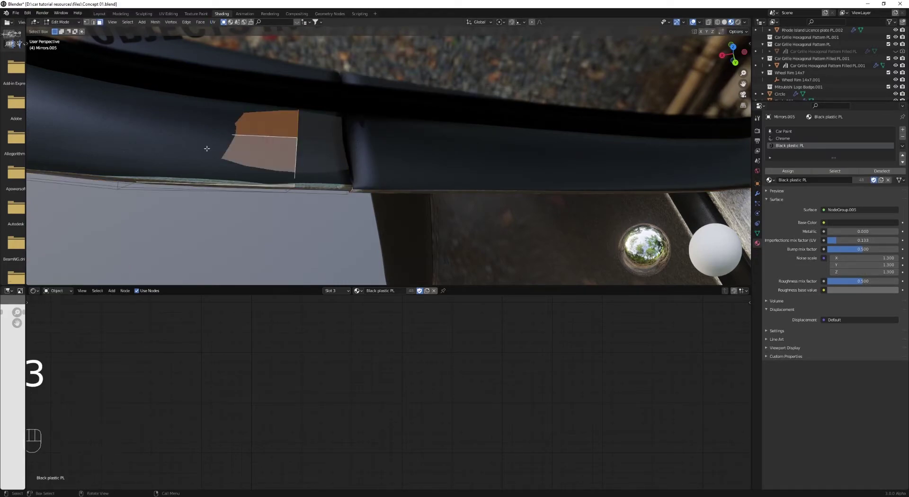
pyautogui.click(300, 159)
pyautogui.press('ctrl+KP_Add')
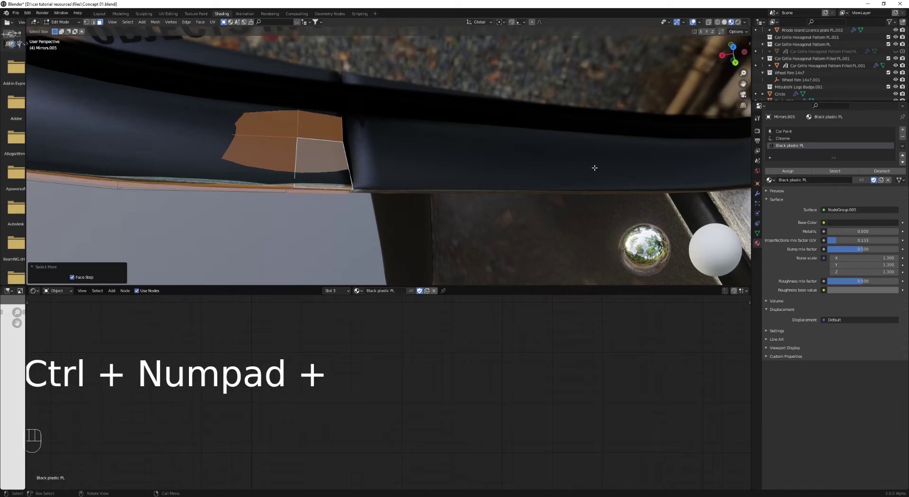
pyautogui.click(776, 170)
pyautogui.press('Tab')
# Step: Assign Black plastic PL to the narrow vertical face strip along the side edge of Mirrors.005 beside the mirror glass
pyautogui.scroll(-6, 393, 175)
pyautogui.hotkey('alt', 'a')
pyautogui.moveTo(393, 175); pyautogui.dragTo(320, 120, button='middle')
pyautogui.moveTo(339, 242); pyautogui.dragTo(389, 159, button='middle')
pyautogui.scroll(5, 419, 233)
pyautogui.press('Tab')
pyautogui.press('3')
pyautogui.click(329, 171)
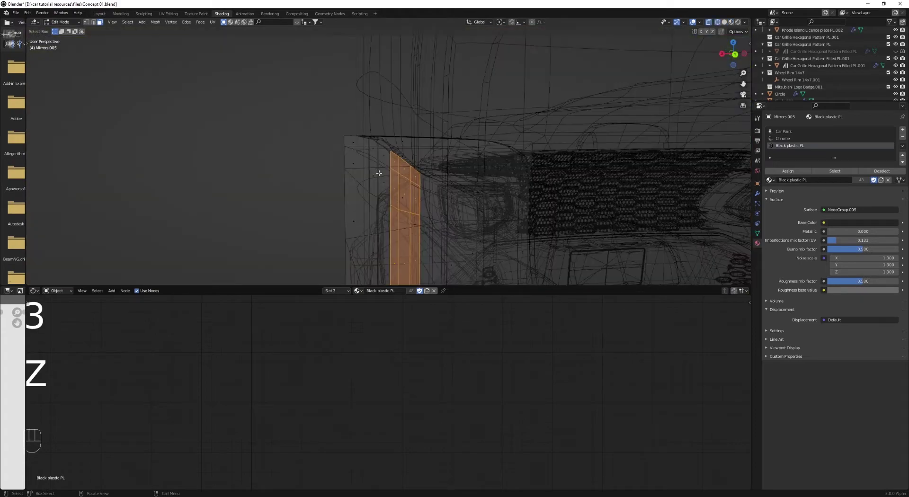
pyautogui.press('z')
pyautogui.click(477, 217)
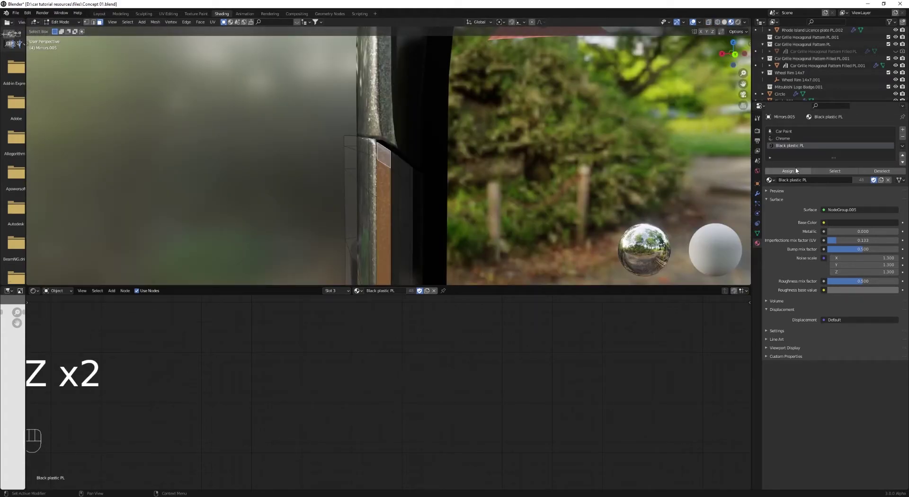
pyautogui.press('Tab')
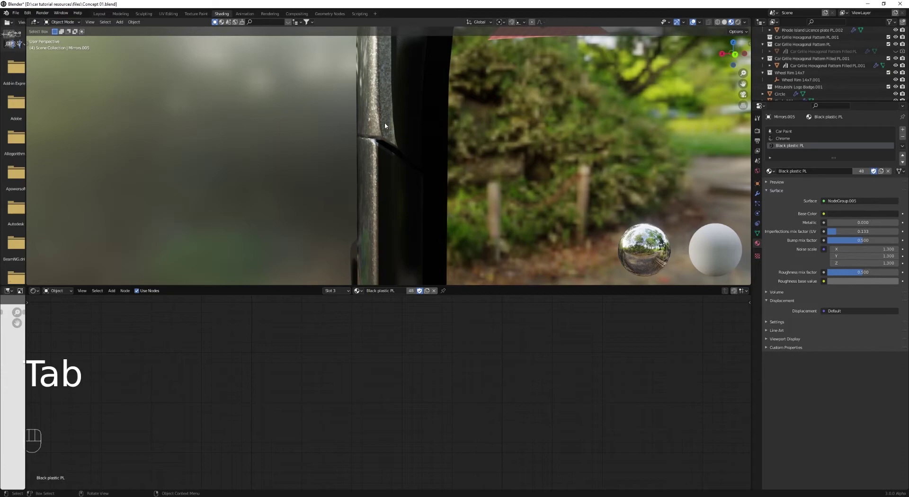
# Step: Select the narrow vertical face strip beside the mirror glass on the Mirrors object and assign Black plastic PL to it
pyautogui.click(388, 125)
pyautogui.press('Tab')
pyautogui.press('z')
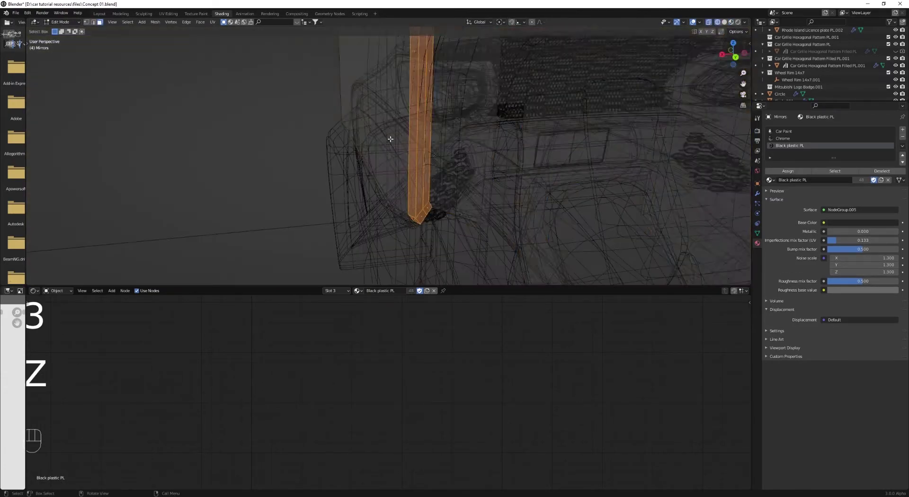
pyautogui.press('a')
pyautogui.keyDown('alt'); pyautogui.click(409, 216); pyautogui.keyUp('alt')
pyautogui.press('z')
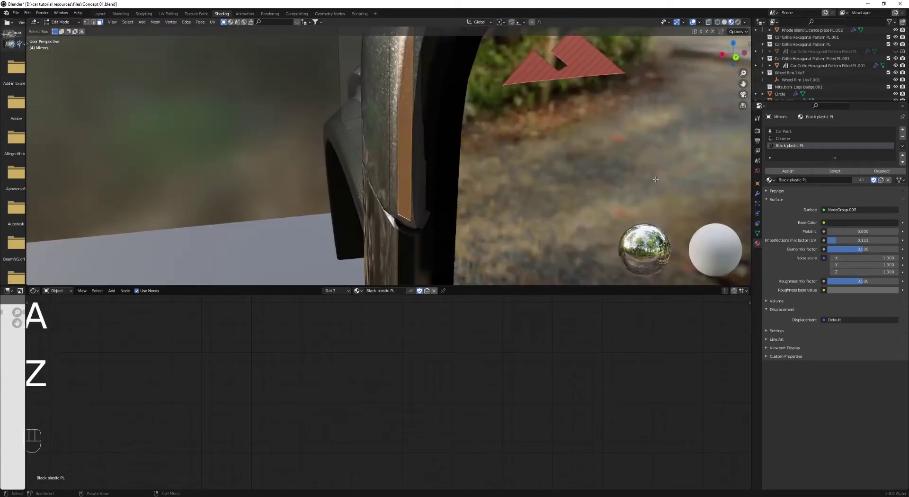
pyautogui.click(779, 171)
pyautogui.press('Tab')
pyautogui.hotkey('alt', 'a')
# Step: Examine the mirror housing and its panel gaps from several sides in rendered shading and in Material Preview
pyautogui.moveTo(530, 147); pyautogui.dragTo(513, 159, button='middle')
pyautogui.press('z')
pyautogui.click(527, 66)
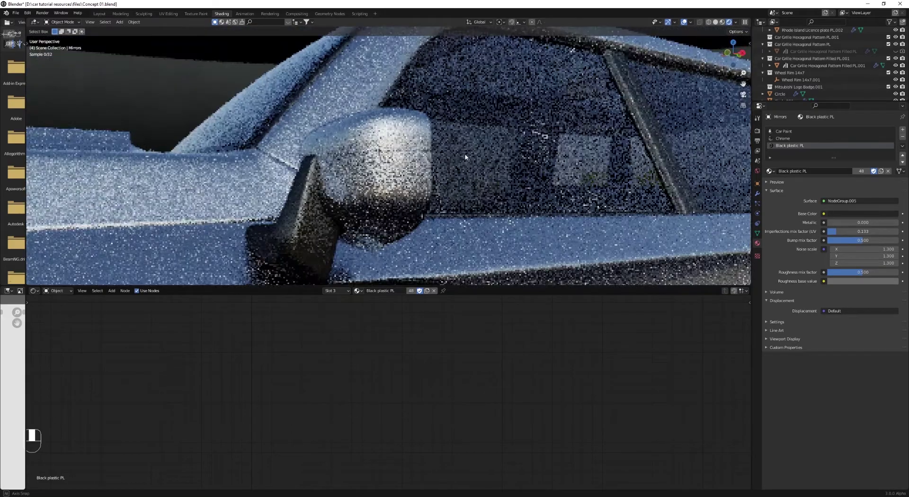
pyautogui.moveTo(465, 157); pyautogui.dragTo(459, 166, button='middle')
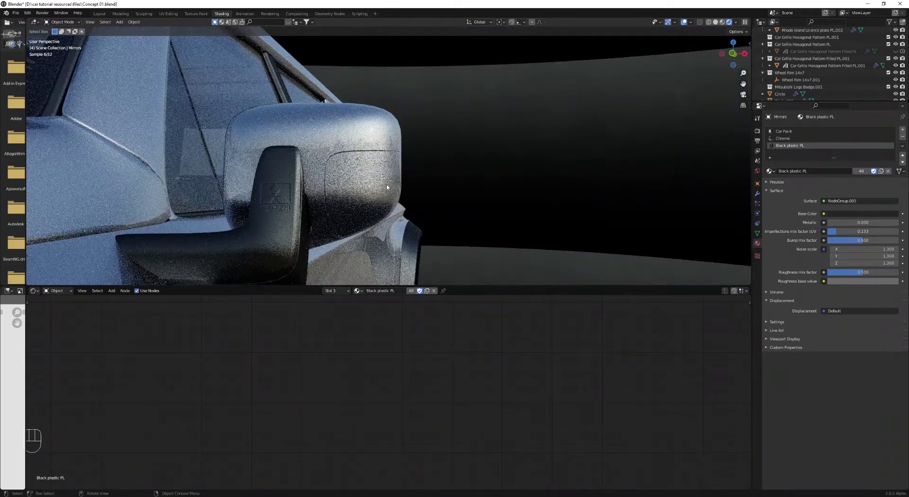
pyautogui.scroll(-4, 454, 180)
pyautogui.moveTo(395, 179)
pyautogui.mouseDown(button='middle')
pyautogui.moveTo(341, 179)
pyautogui.moveTo(495, 166)
pyautogui.moveTo(493, 142)
pyautogui.mouseUp(button='middle')
pyautogui.scroll(4, 355, 179)
pyautogui.press('z')
pyautogui.press('z')
pyautogui.click(364, 222)
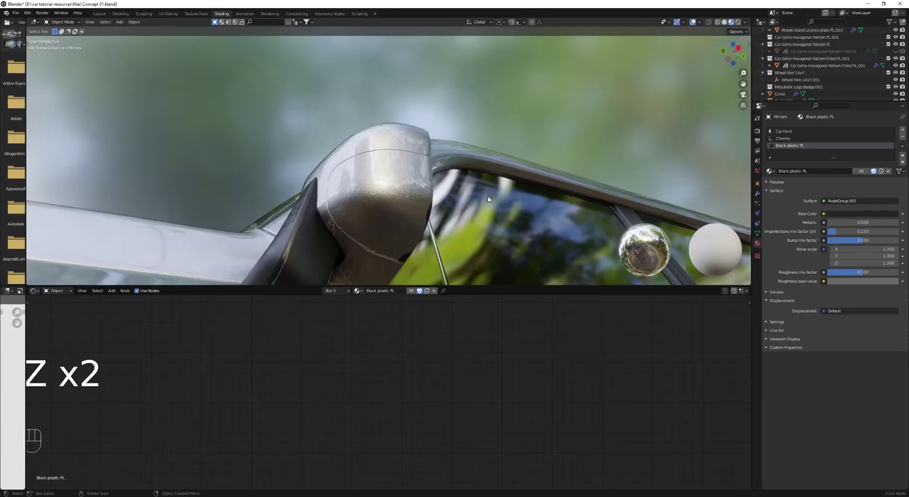
pyautogui.moveTo(365, 222)
pyautogui.mouseDown(button='middle')
pyautogui.moveTo(359, 142)
pyautogui.moveTo(362, 161)
pyautogui.mouseUp(button='middle')
# Step: Add a loop cut across the lower housing panel Mirrors.005
pyautogui.scroll(3, 363, 161)
pyautogui.moveTo(363, 161)
pyautogui.mouseDown(button='middle')
pyautogui.moveTo(373, 121)
pyautogui.moveTo(348, 115)
pyautogui.mouseUp(button='middle')
pyautogui.click(349, 116)
pyautogui.press('z')
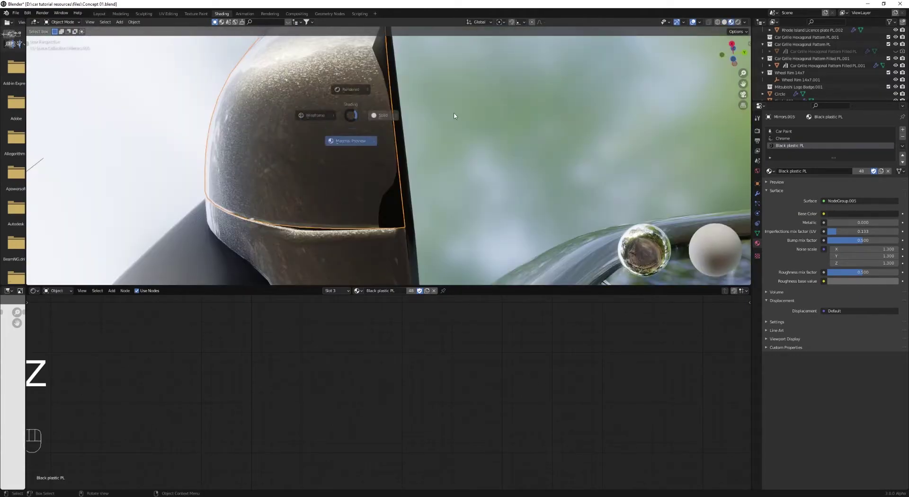
pyautogui.press('Tab')
pyautogui.press('1')
pyautogui.moveTo(421, 148)
pyautogui.mouseDown(button='middle')
pyautogui.moveTo(367, 147)
pyautogui.moveTo(402, 138)
pyautogui.moveTo(416, 119)
pyautogui.moveTo(452, 147)
pyautogui.moveTo(438, 158)
pyautogui.moveTo(457, 142)
pyautogui.moveTo(468, 156)
pyautogui.mouseUp(button='middle')
pyautogui.hotkey('ctrl', 'r')
pyautogui.click(394, 150)
pyautogui.press('z')
pyautogui.press('Tab')
pyautogui.press('Tab')
# Step: Select the row of faces across the upper part of Mirrors.005 and inset them slightly
pyautogui.scroll(2, 462, 149)
pyautogui.press('3')
pyautogui.click(367, 118)
pyautogui.moveTo(379, 124); pyautogui.dragTo(337, 137, button='middle')
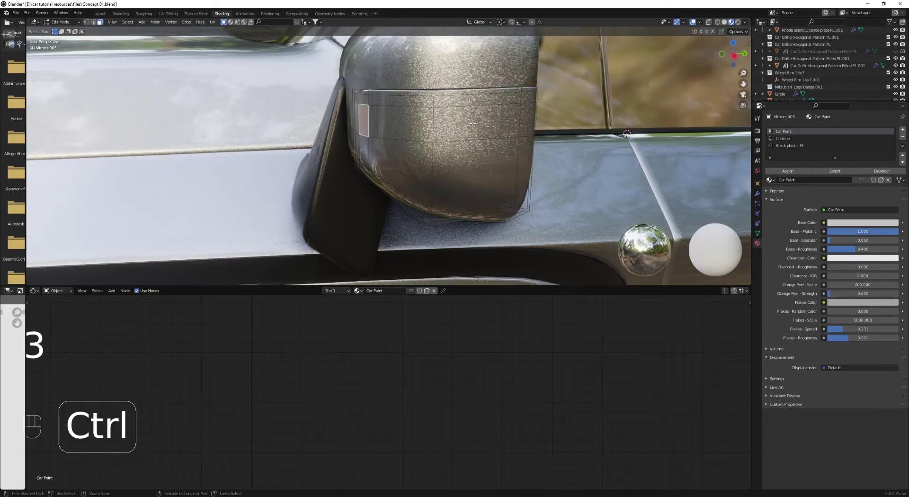
pyautogui.keyDown('ctrl'); pyautogui.click(483, 124); pyautogui.keyUp('ctrl')
pyautogui.keyDown('shift'); pyautogui.moveTo(560, 156); pyautogui.dragTo(548, 167, button='middle'); pyautogui.keyUp('shift')
pyautogui.scroll(3, 548, 167)
pyautogui.press('i')
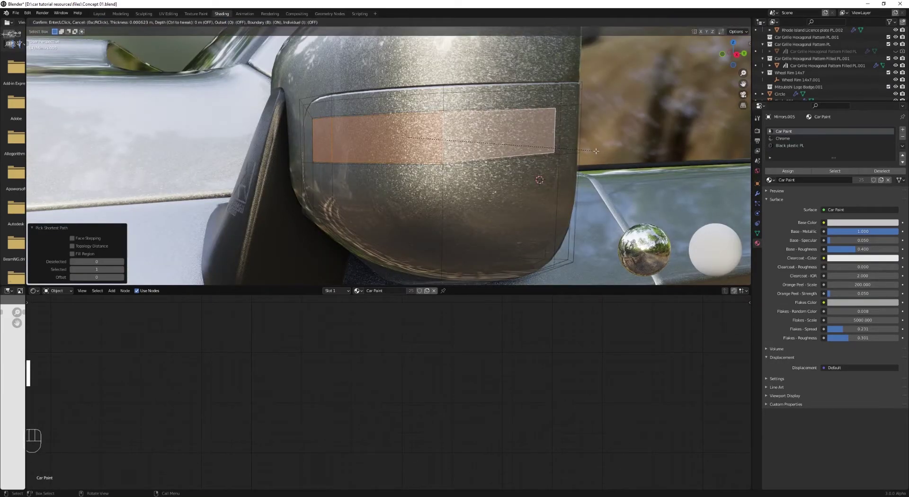
pyautogui.click(596, 151)
# Step: Separate the inset face row from Mirrors.005 as its own object and return to Object Mode
pyautogui.moveTo(596, 151); pyautogui.dragTo(521, 173, button='middle')
pyautogui.rightClick(518, 177)
pyautogui.click(547, 175)
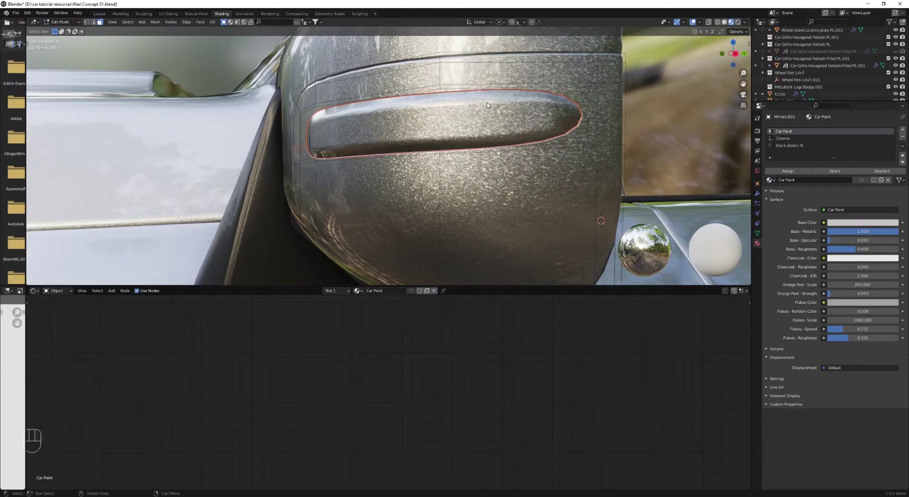
pyautogui.press('Tab')
pyautogui.hotkey('alt', 'a')
# Step: Add one lengthwise loop cut through the separated insert Mirrors.006, slid slightly off centre
pyautogui.click(481, 94)
pyautogui.press('Tab')
pyautogui.press('1')
pyautogui.hotkey('ctrl', 'r')
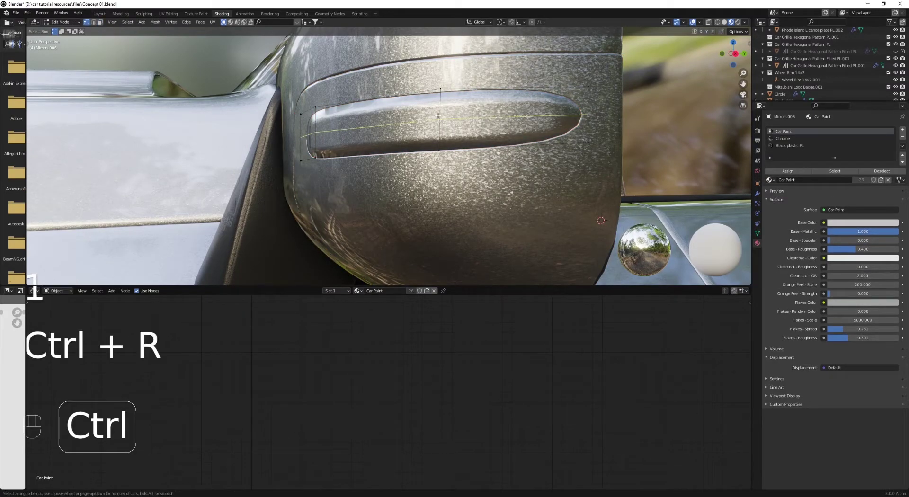
pyautogui.click(441, 107)
pyautogui.click(447, 121)
pyautogui.moveTo(446, 121); pyautogui.dragTo(379, 112, button='middle')
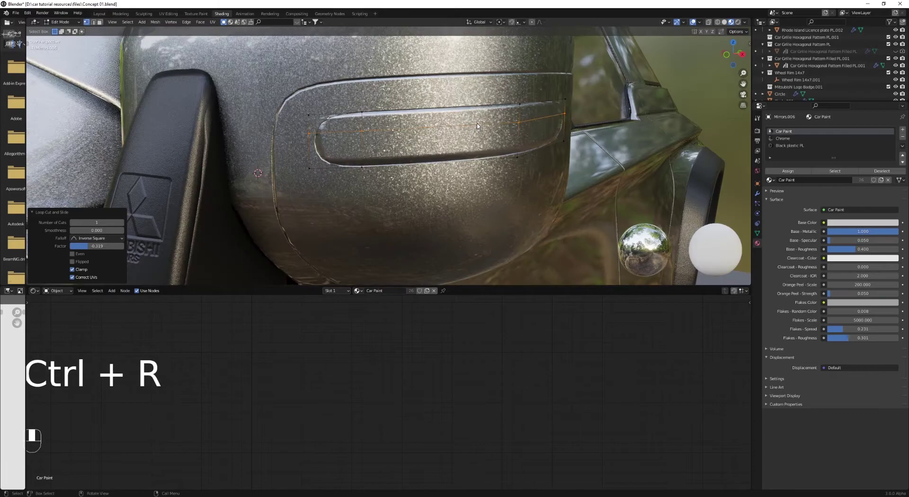
# Step: Add a centred loop cut to Mirrors.005 in the faces above the insert's end near the mirror arm
pyautogui.press('Tab')
pyautogui.click(364, 100)
pyautogui.press('Tab')
pyautogui.hotkey('ctrl', 'r')
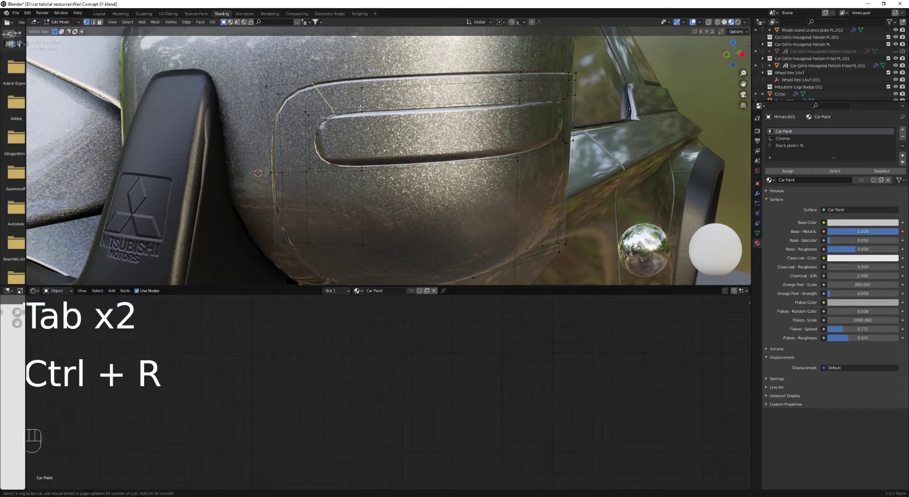
pyautogui.click(360, 107)
pyautogui.rightClick(363, 109)
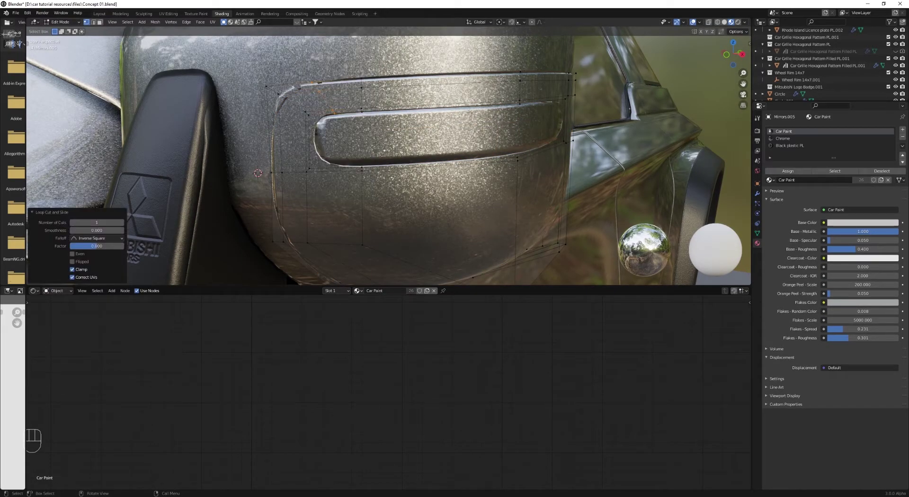
# Step: Slide the existing edge above the insert toward its middle, and slide the newly cut edge beside it in the same direction
pyautogui.press('z')
pyautogui.press('a')
pyautogui.keyDown('alt'); pyautogui.click(362, 106); pyautogui.keyUp('alt')
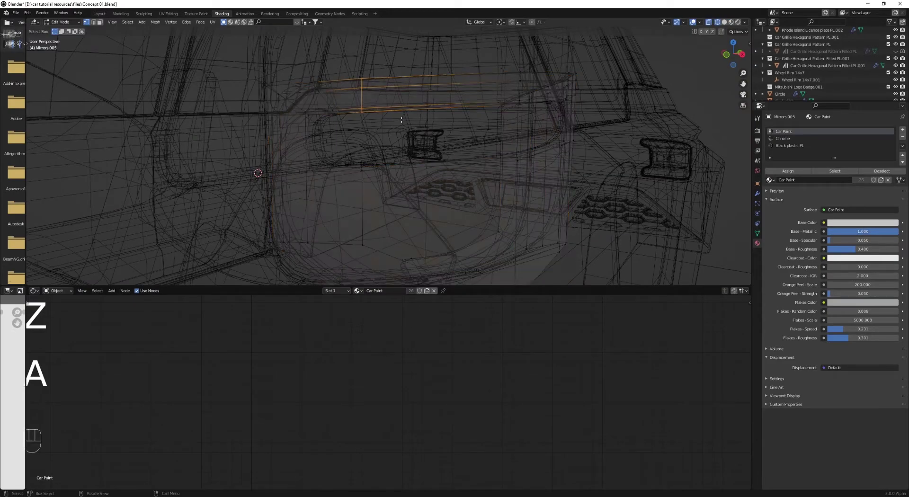
pyautogui.press('z')
pyautogui.press('g')
pyautogui.press('g')
pyautogui.click(394, 110)
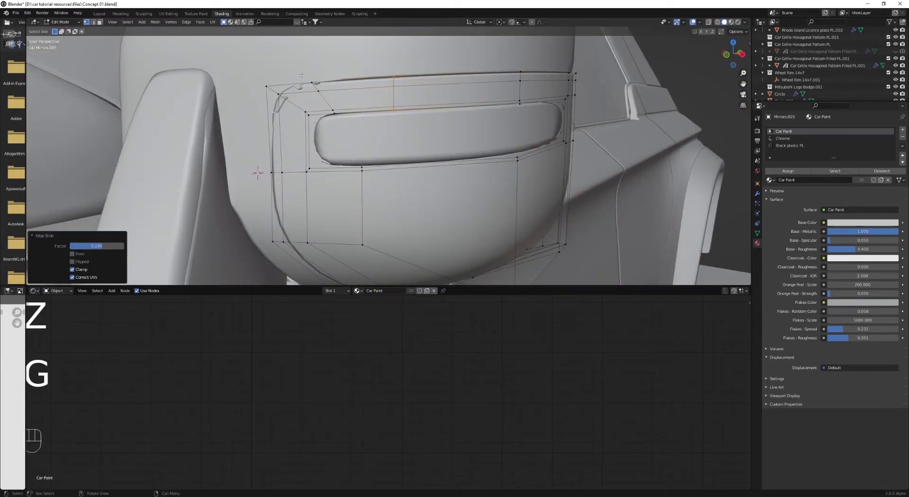
pyautogui.press('g')
pyautogui.press('g')
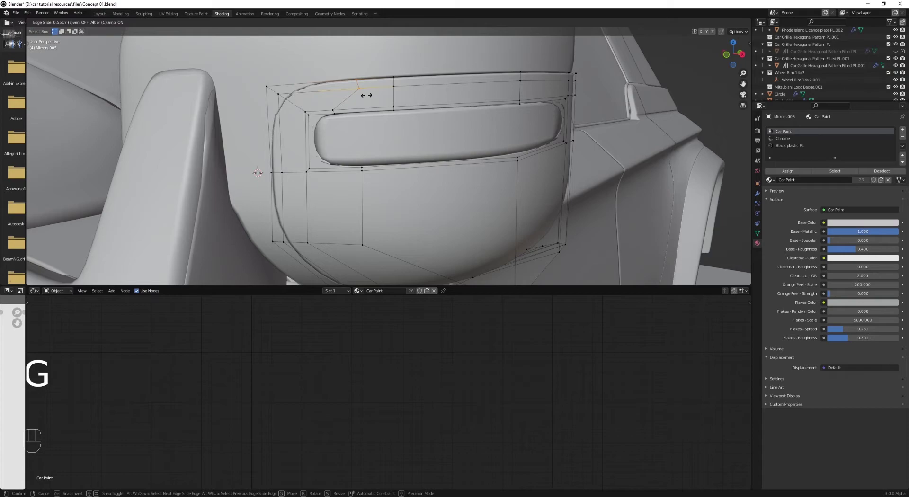
pyautogui.click(354, 101)
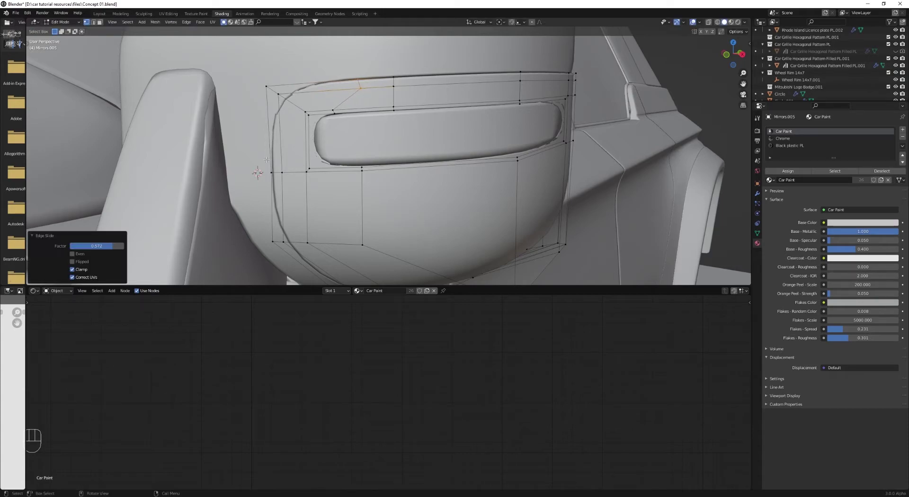
# Step: Slide the short edge of Mirrors.005 below the insert toward the insert's corner near the mirror arm
pyautogui.moveTo(266, 160); pyautogui.dragTo(342, 166, button='middle')
pyautogui.moveTo(370, 183); pyautogui.dragTo(372, 184)
pyautogui.press('g')
pyautogui.press('g')
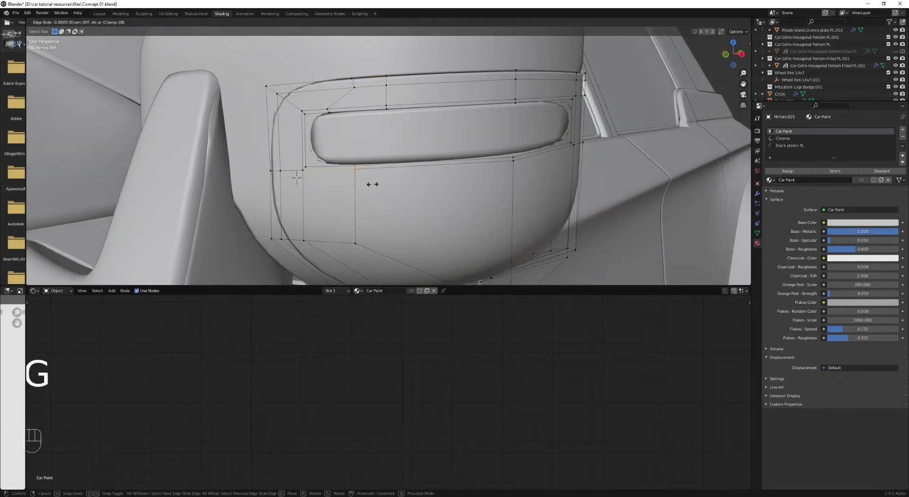
pyautogui.click(333, 182)
pyautogui.moveTo(337, 183); pyautogui.dragTo(469, 182, button='middle')
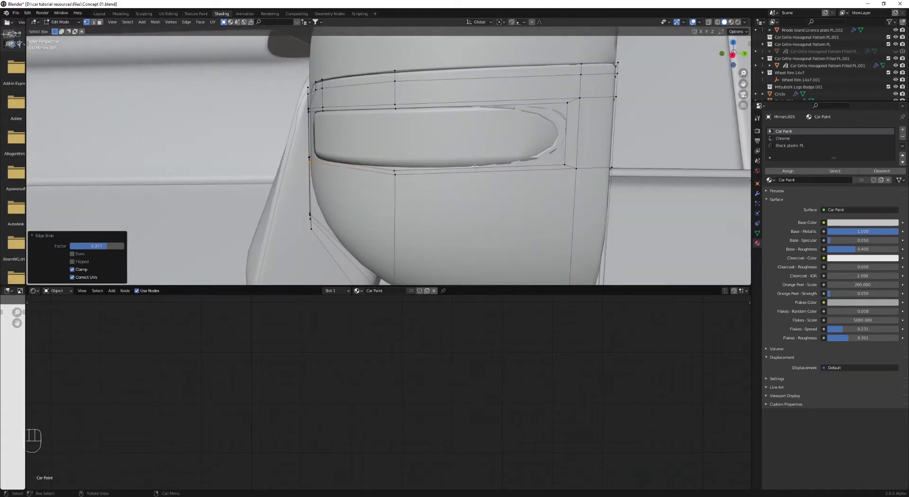
# Step: Add a loop cut to Mirrors.005 below the insert and slide its edge toward the insert's outer rounded end
pyautogui.hotkey('ctrl', 'r')
pyautogui.click(474, 172)
pyautogui.rightClick(474, 171)
pyautogui.moveTo(501, 191); pyautogui.dragTo(501, 191)
pyautogui.press('g')
pyautogui.press('g')
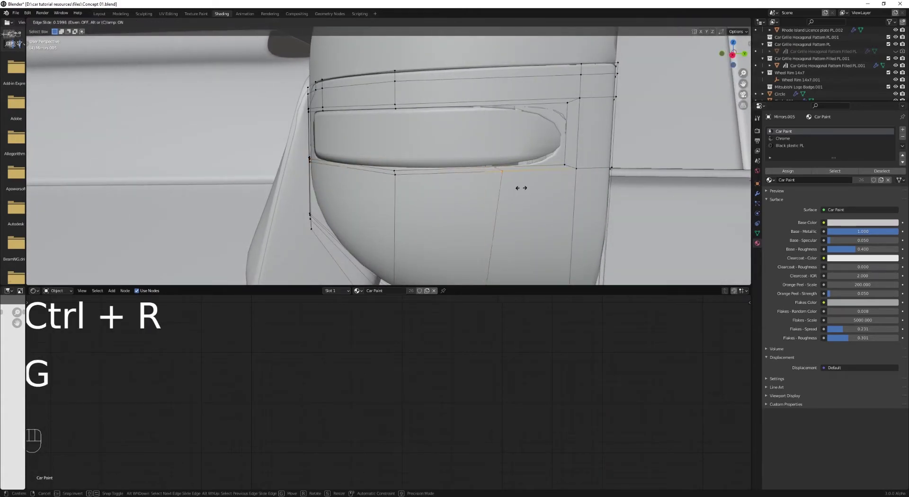
pyautogui.click(540, 188)
# Step: Add a loop cut to Mirrors.005 above the insert and slide it toward the insert's outer rounded end
pyautogui.hotkey('ctrl', 'r')
pyautogui.click(504, 88)
pyautogui.rightClick(504, 88)
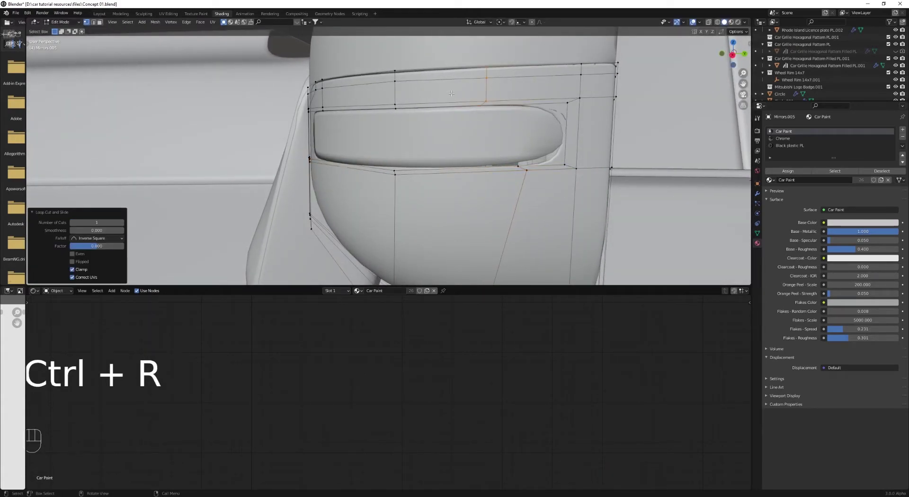
pyautogui.press('g')
pyautogui.press('g')
pyautogui.click(557, 115)
pyautogui.press('Tab')
# Step: Add a crosswise loop cut to the insert Mirrors.006 and slide it toward the outer rounded end
pyautogui.click(473, 133)
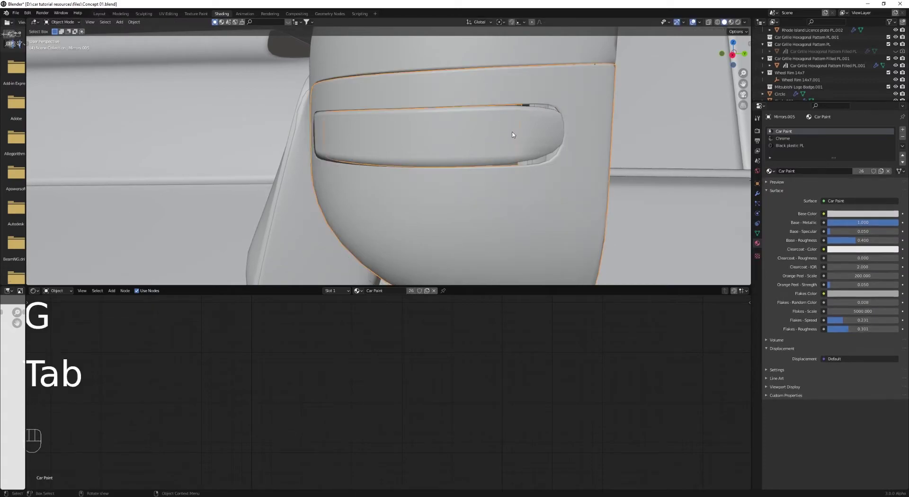
pyautogui.press('Tab')
pyautogui.hotkey('ctrl', 'r')
pyautogui.click(497, 92)
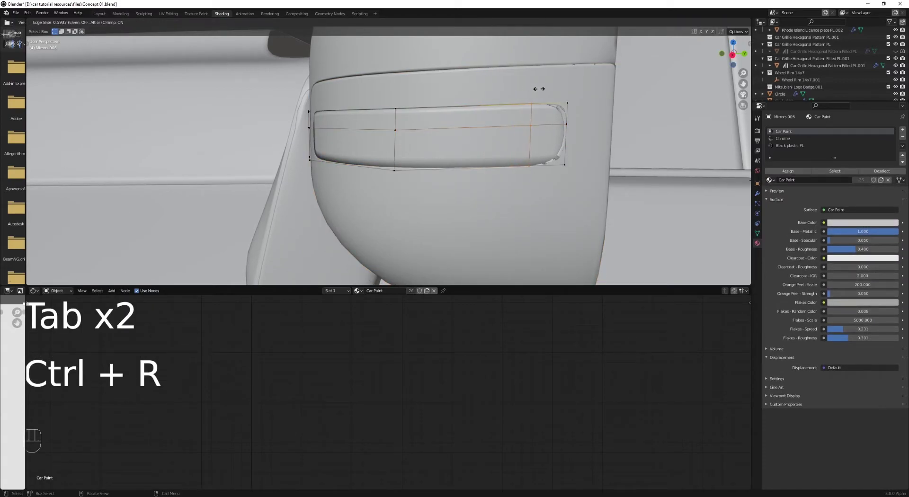
pyautogui.click(539, 88)
# Step: Slide the upper and lower corner vertices at the insert's outer end inward along their edges
pyautogui.press('Tab')
pyautogui.hotkey('alt', 'a')
pyautogui.press('Tab')
pyautogui.click(568, 103)
pyautogui.press('g')
pyautogui.press('g')
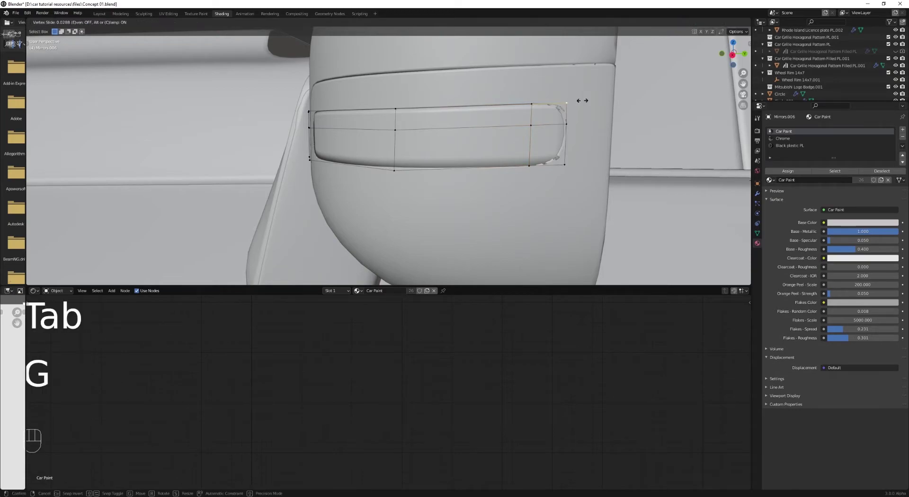
pyautogui.click(574, 96)
pyautogui.click(564, 164)
pyautogui.press('g')
pyautogui.press('g')
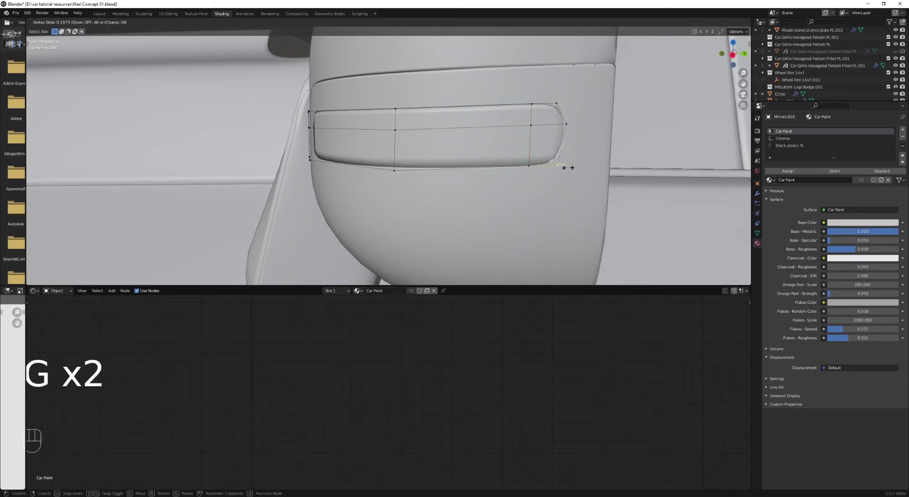
pyautogui.click(568, 168)
# Step: Move the insert's lengthwise middle edge loop and return to Object Mode
pyautogui.moveTo(427, 131); pyautogui.dragTo(460, 136, button='middle')
pyautogui.press('g')
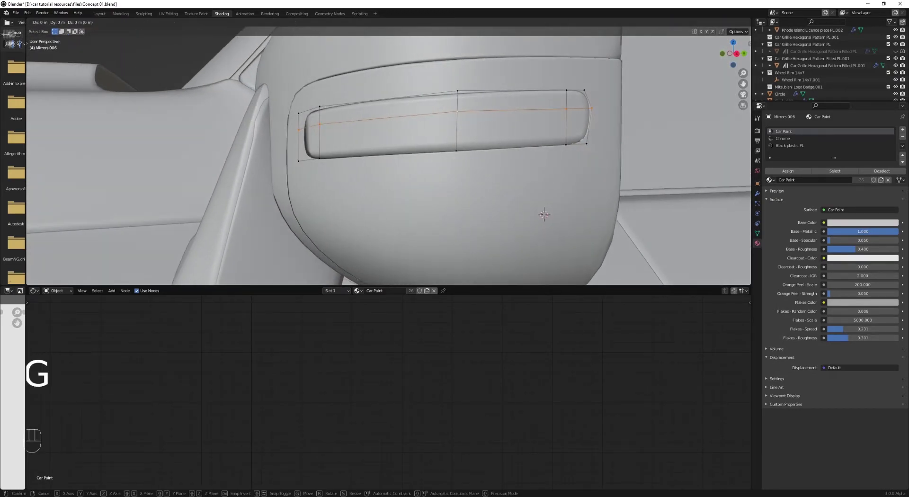
pyautogui.press('Tab')
pyautogui.scroll(-4, 376, 134)
pyautogui.moveTo(376, 134); pyautogui.dragTo(433, 142, button='middle')
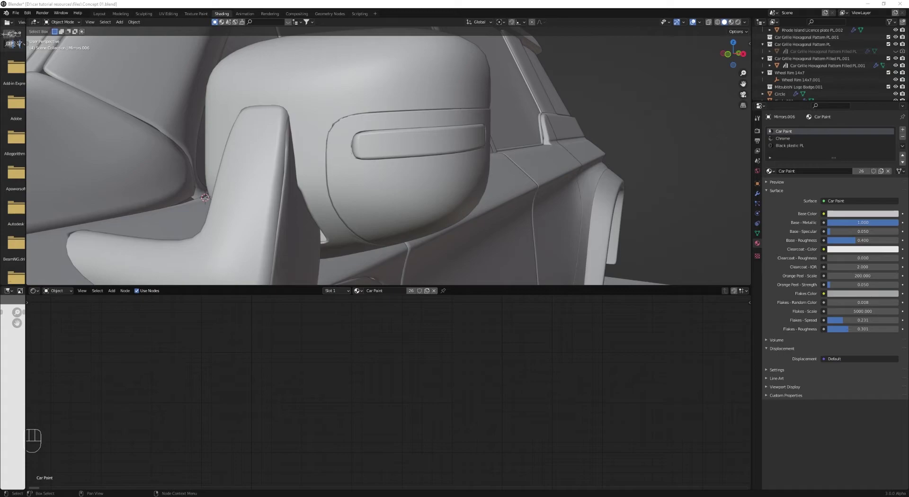
pyautogui.moveTo(424, 175); pyautogui.dragTo(432, 207, button='middle')
# Step: Remove all material slots from the insert Mirrors.006
pyautogui.click(410, 147)
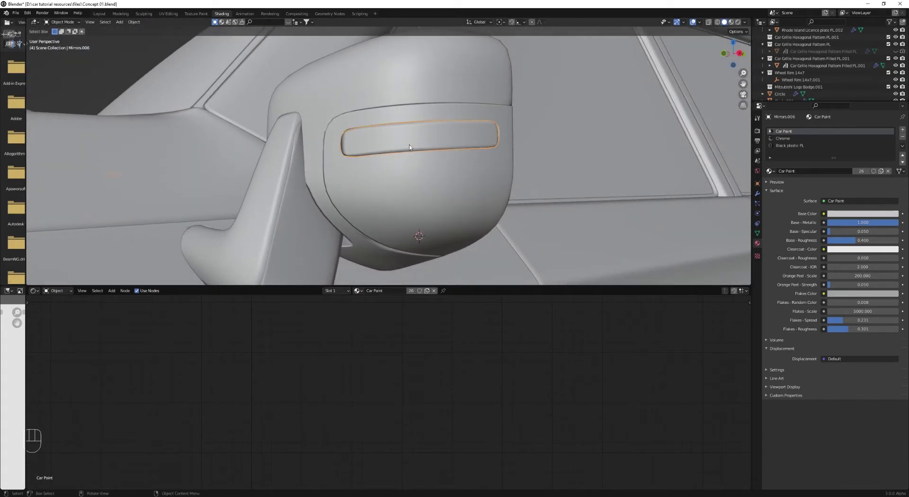
pyautogui.scroll(2, 410, 147)
pyautogui.click(902, 138)
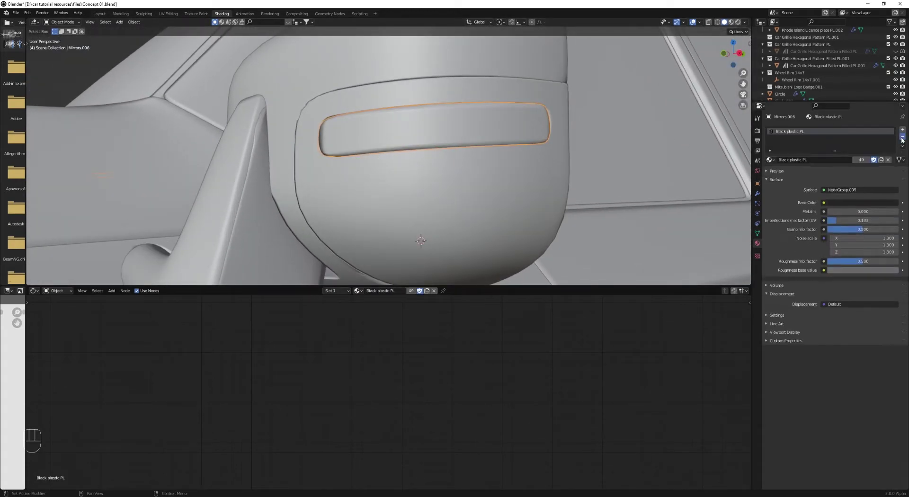
pyautogui.click(903, 137)
pyautogui.click(903, 138)
# Step: Check the insert's modifiers and assign the Wavy Glass material to it
pyautogui.click(756, 195)
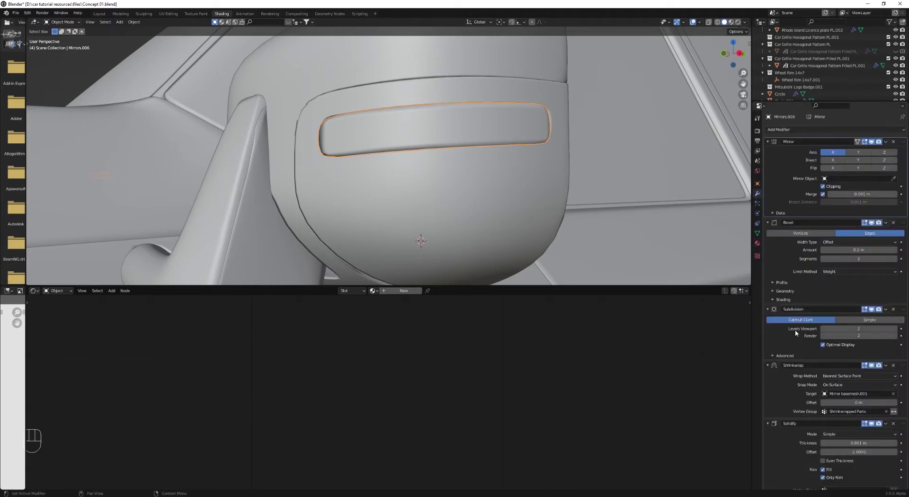
pyautogui.scroll(-3, 796, 370)
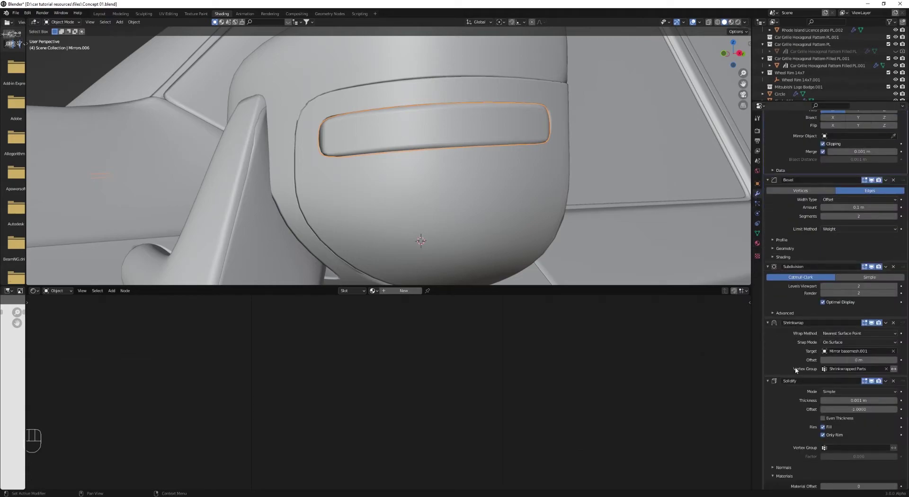
pyautogui.click(757, 243)
pyautogui.keyDown('shift'); pyautogui.moveTo(564, 196); pyautogui.dragTo(578, 216, button='middle'); pyautogui.keyUp('shift')
pyautogui.click(769, 159)
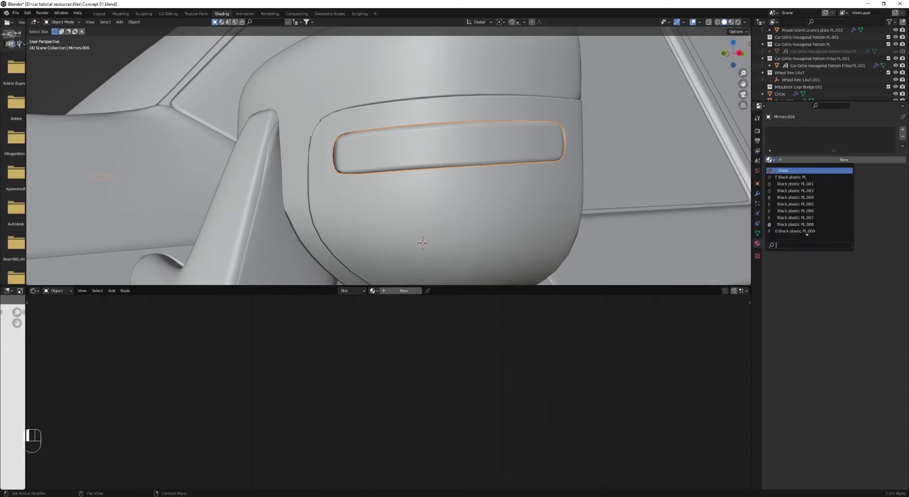
pyautogui.click(787, 170)
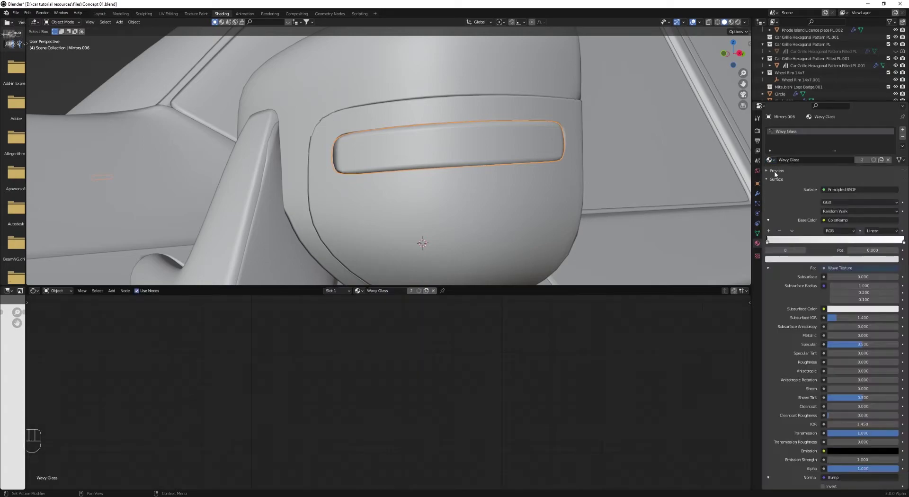
# Step: Show the viewport in Material Preview and assign the Wavy Glass.003 material to the turn-signal insert
pyautogui.press('z')
pyautogui.click(605, 103)
pyautogui.hotkey('alt', 'a')
pyautogui.scroll(5, 538, 154)
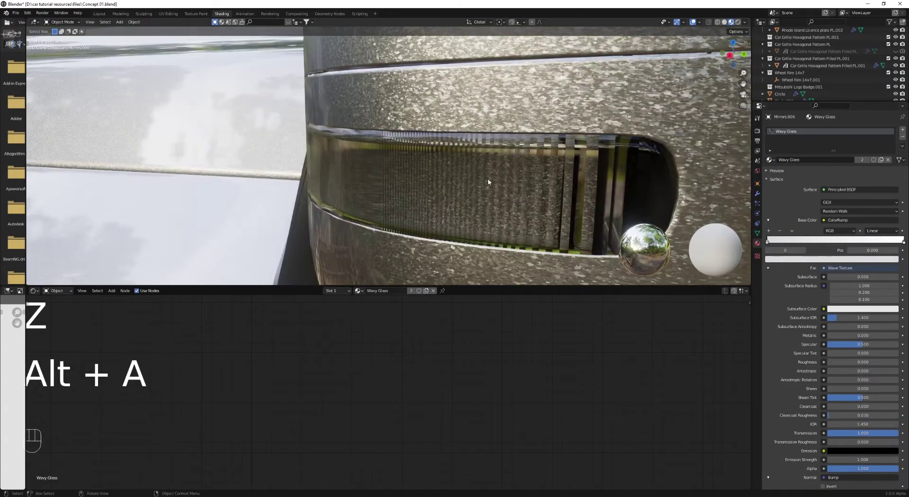
pyautogui.click(769, 160)
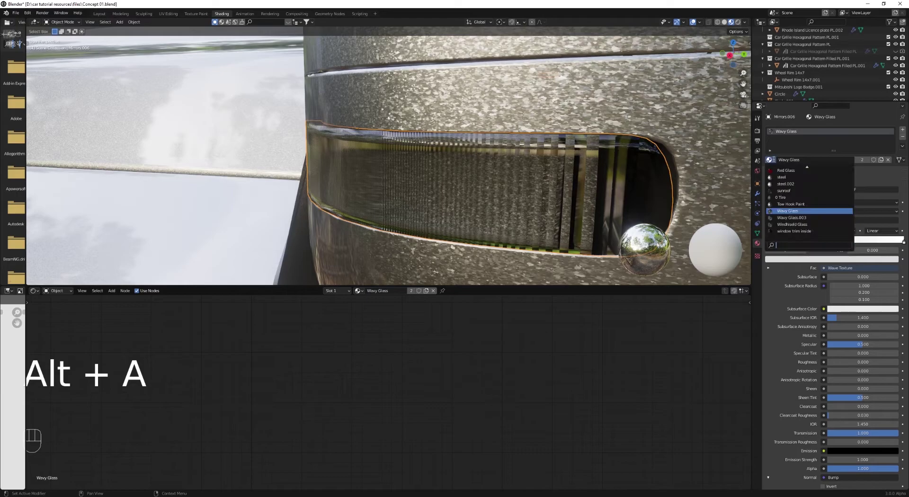
pyautogui.click(778, 218)
# Step: Make the insert's Wavy Glass.003 material a single-user copy
pyautogui.scroll(-3, 493, 174)
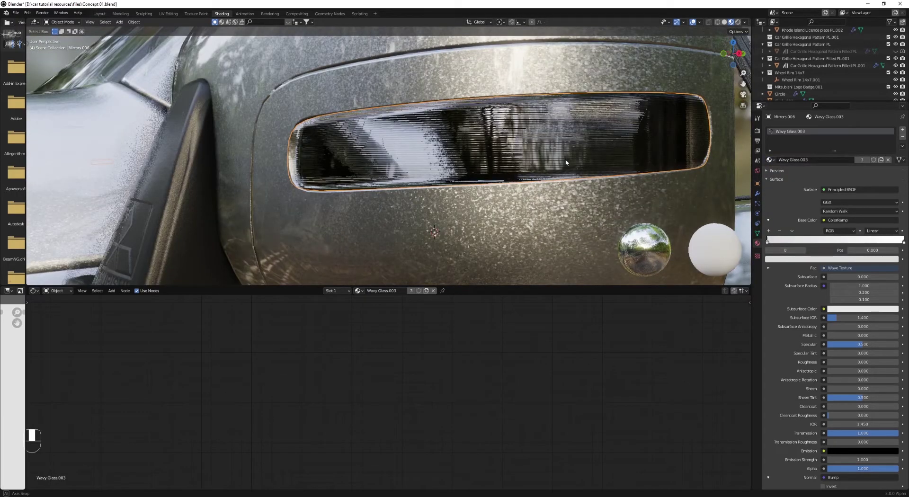
pyautogui.moveTo(565, 162); pyautogui.dragTo(858, 170, button='middle')
pyautogui.click(862, 159)
pyautogui.moveTo(446, 152)
pyautogui.mouseDown(button='middle')
pyautogui.moveTo(406, 152)
pyautogui.moveTo(426, 160)
pyautogui.mouseUp(button='middle')
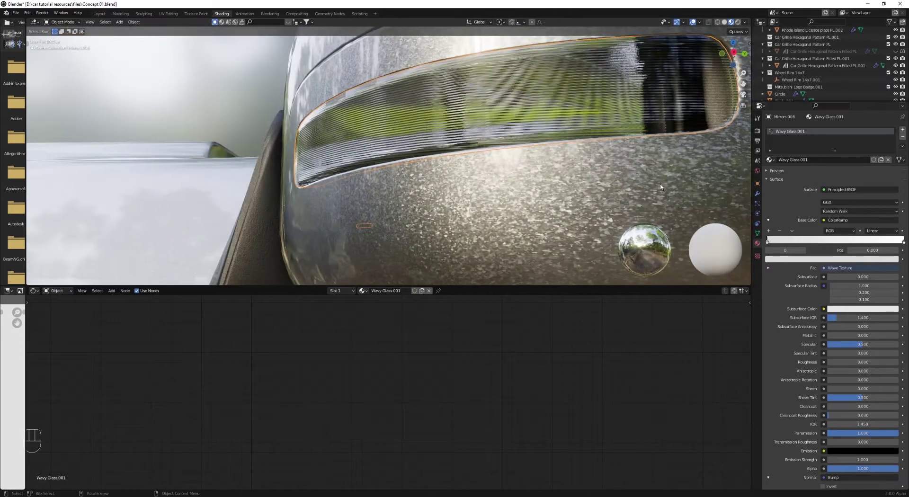
# Step: Try tinting both color stops of the insert glass's base color ramp red
pyautogui.click(811, 259)
pyautogui.moveTo(862, 197); pyautogui.dragTo(864, 206)
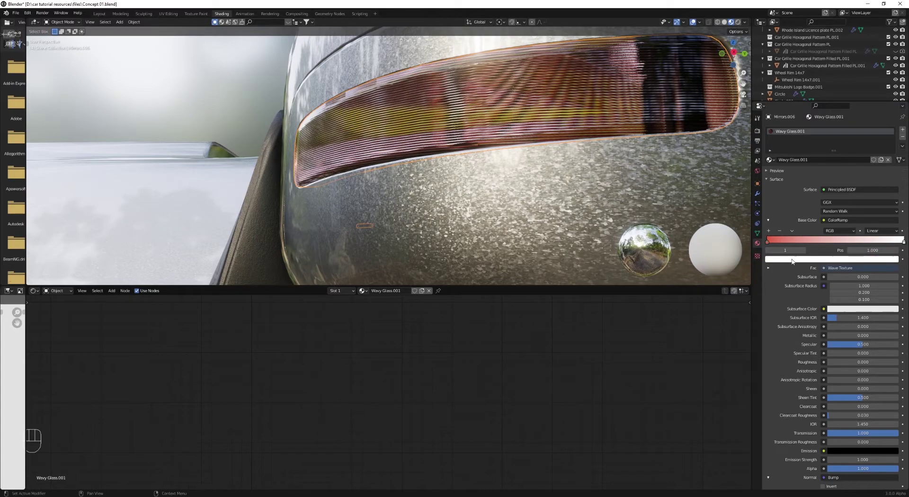
pyautogui.click(792, 259)
pyautogui.click(860, 202)
pyautogui.scroll(-5, 404, 195)
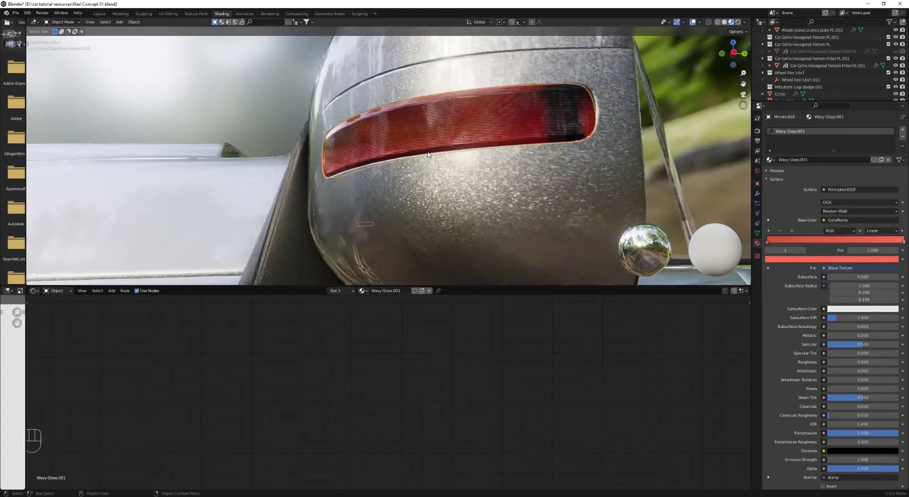
pyautogui.hotkey('alt', 'a')
pyautogui.scroll(-3, 389, 190)
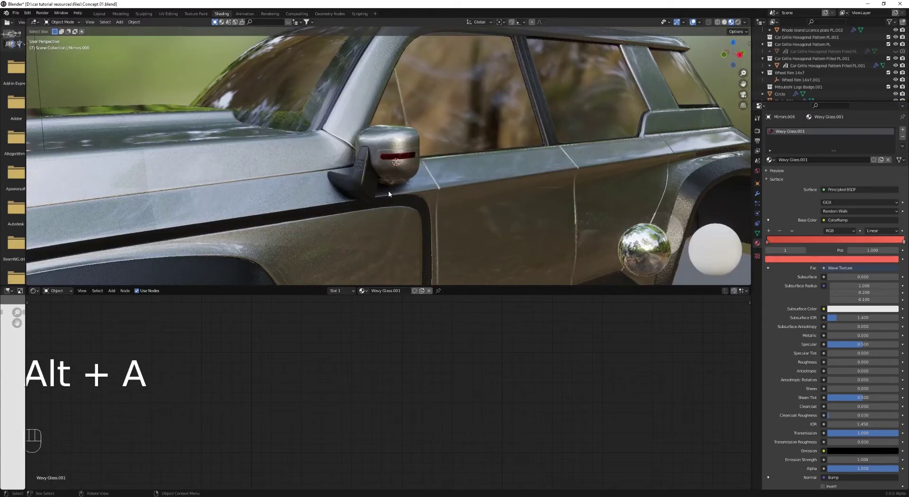
pyautogui.scroll(8, 388, 190)
# Step: Return both color stops of the insert glass's base color ramp to white
pyautogui.click(800, 259)
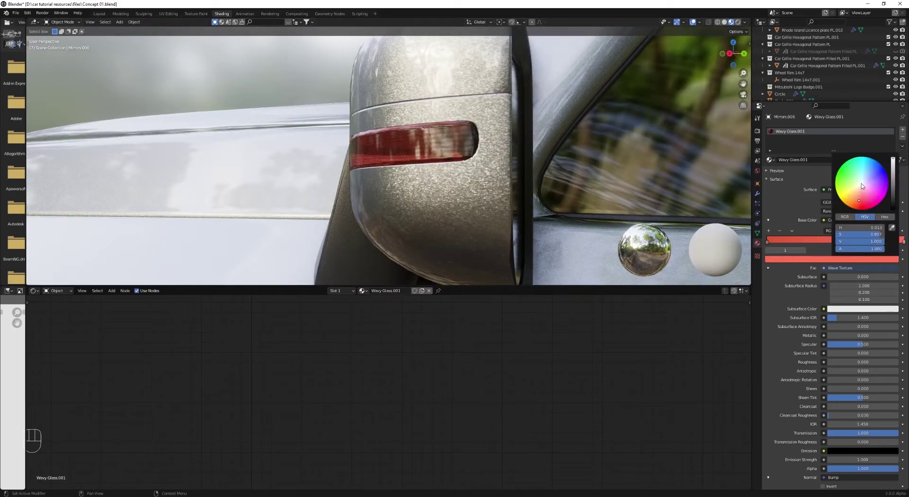
pyautogui.click(805, 259)
pyautogui.moveTo(859, 201); pyautogui.dragTo(861, 182)
pyautogui.moveTo(556, 186); pyautogui.dragTo(592, 188, button='middle')
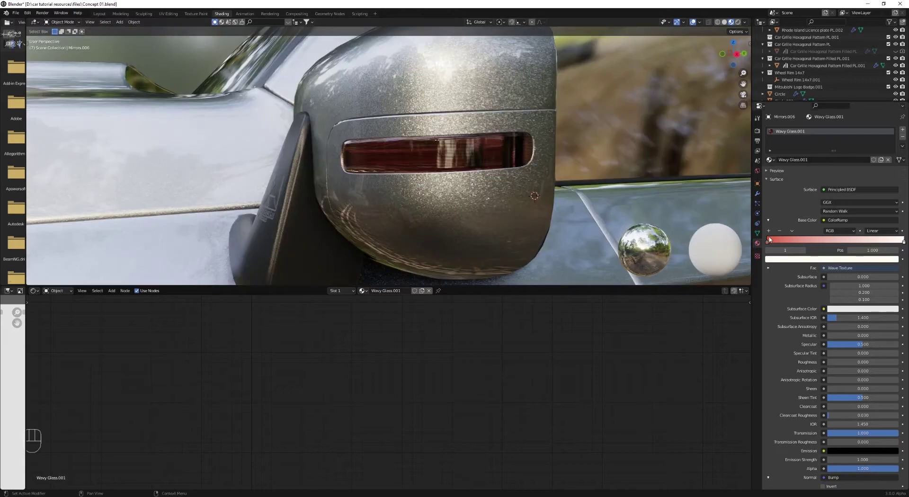
pyautogui.click(776, 260)
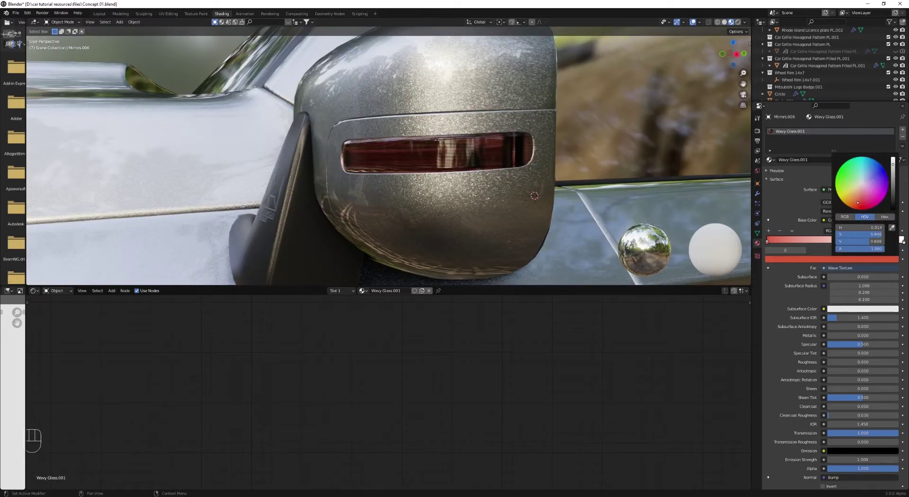
pyautogui.moveTo(858, 203); pyautogui.dragTo(861, 184)
pyautogui.scroll(4, 417, 135)
pyautogui.moveTo(465, 148); pyautogui.dragTo(416, 134, button='middle')
pyautogui.scroll(-3, 417, 134)
# Step: Duplicate the glass insert in place, working in wireframe from the top view
pyautogui.press('z')
pyautogui.click(327, 142)
pyautogui.moveTo(327, 144)
pyautogui.mouseDown(button='middle')
pyautogui.moveTo(285, 165)
pyautogui.moveTo(306, 217)
pyautogui.mouseUp(button='middle')
pyautogui.press('z')
pyautogui.click(293, 217)
pyautogui.press('z')
pyautogui.click(277, 194)
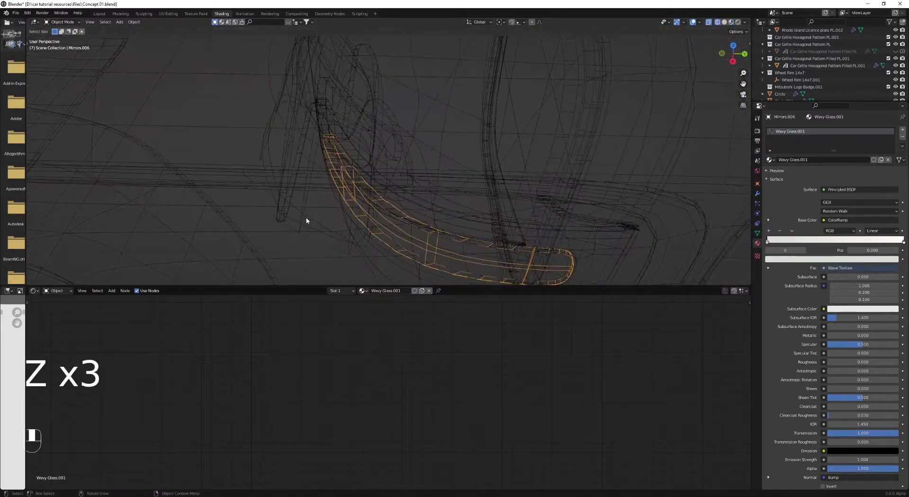
pyautogui.press('KP_7')
pyautogui.hotkey('shift', 'd')
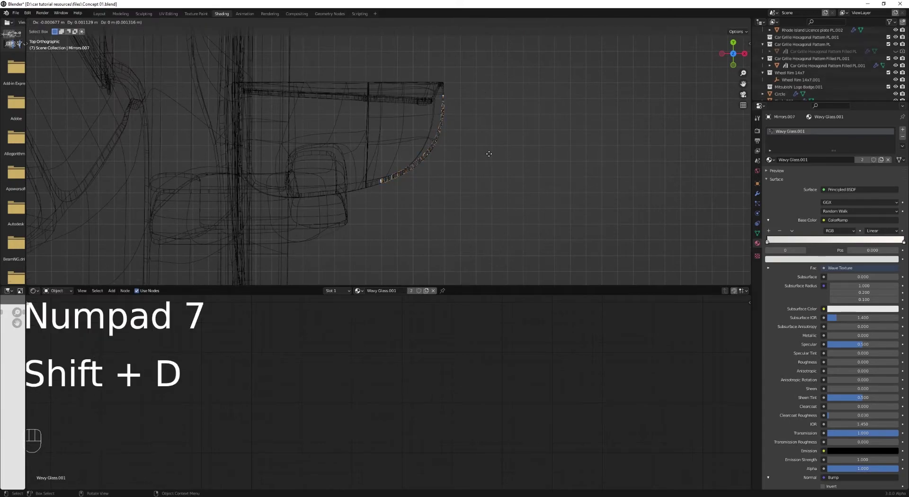
# Step: Move the duplicate's entire mesh inward behind the glass, about -0.0056 m in X and 0.0039 m in Y, and show it in solid shading
pyautogui.press('Tab')
pyautogui.press('a')
pyautogui.scroll(3, 490, 157)
pyautogui.scroll(1, 520, 171)
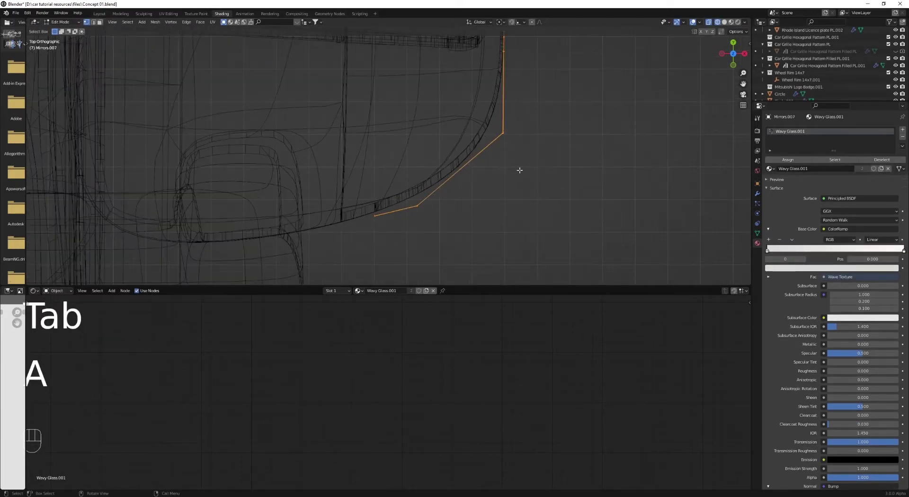
pyautogui.press('g')
pyautogui.click(502, 157)
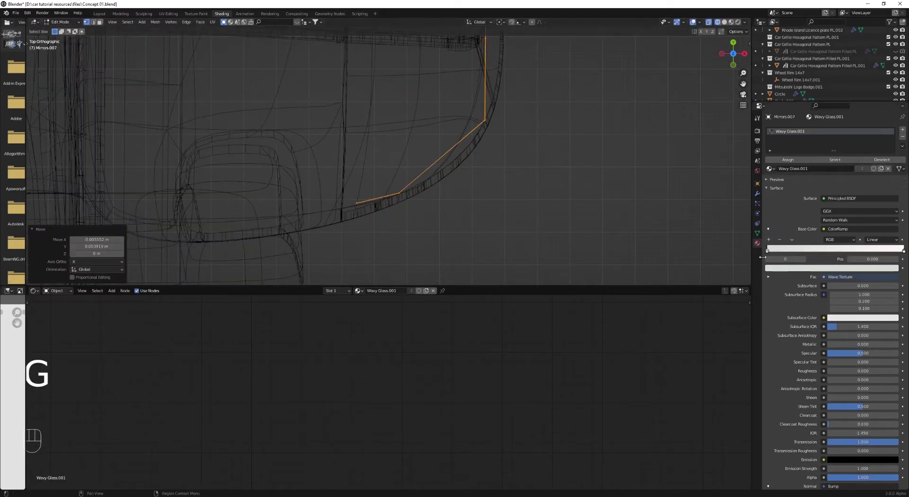
pyautogui.click(757, 233)
pyautogui.press('Tab')
pyautogui.moveTo(496, 147); pyautogui.dragTo(442, 138, button='middle')
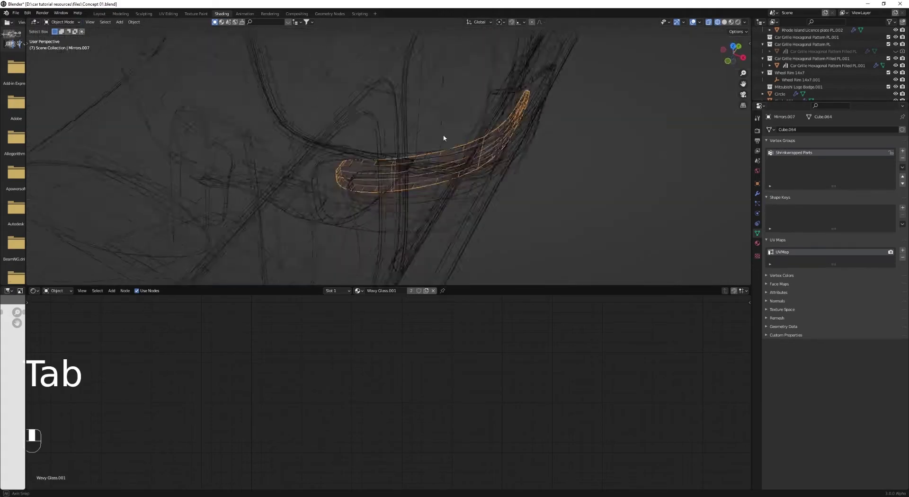
pyautogui.press('z')
pyautogui.moveTo(574, 101); pyautogui.dragTo(611, 142, button='middle')
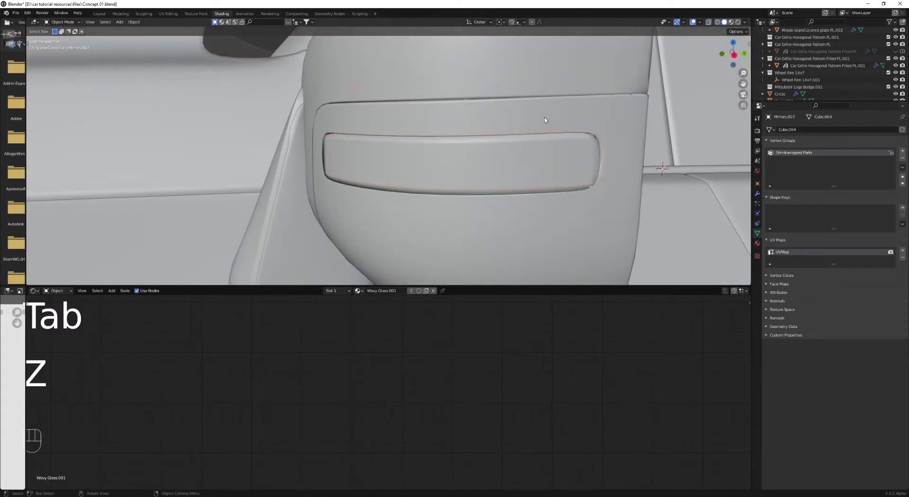
# Step: Assign the Chrome material to the inner duplicate and preview it in Material Preview
pyautogui.click(757, 243)
pyautogui.click(769, 159)
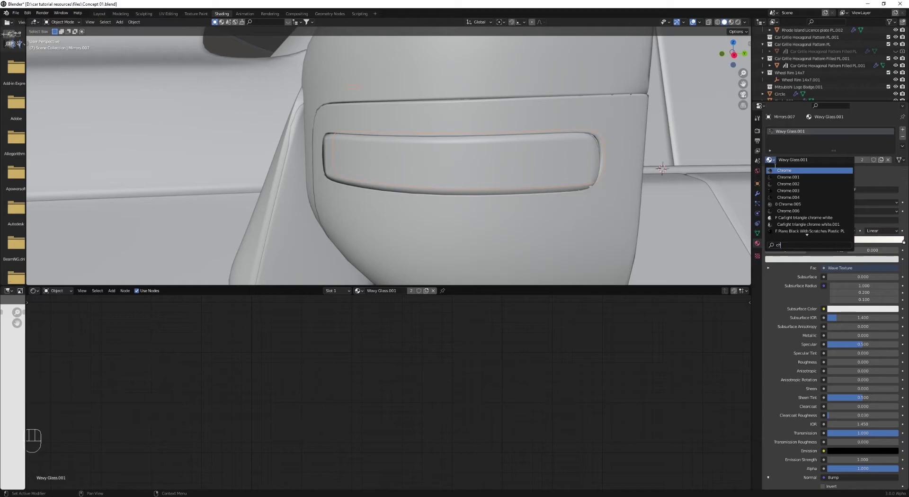
pyautogui.press('Return')
pyautogui.press('z')
pyautogui.click(542, 156)
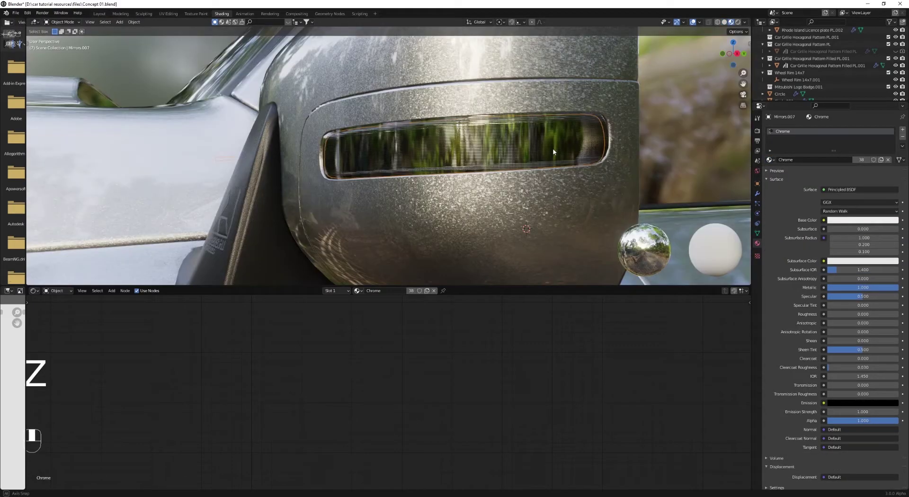
# Step: Switch the viewport to Rendered shading and assign the Carlight triangle chrome white material to the inner duplicate
pyautogui.press('z')
pyautogui.click(519, 139)
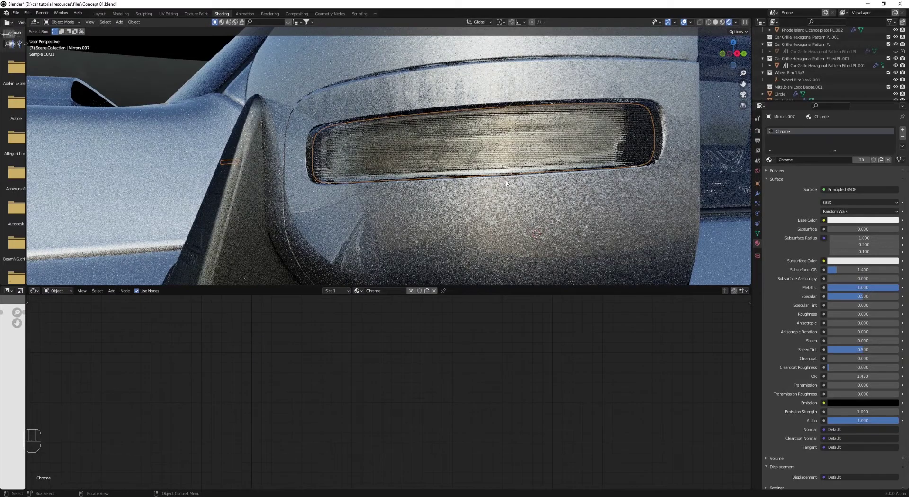
pyautogui.scroll(-3, 506, 182)
pyautogui.moveTo(506, 182); pyautogui.dragTo(616, 175, button='middle')
pyautogui.scroll(5, 666, 173)
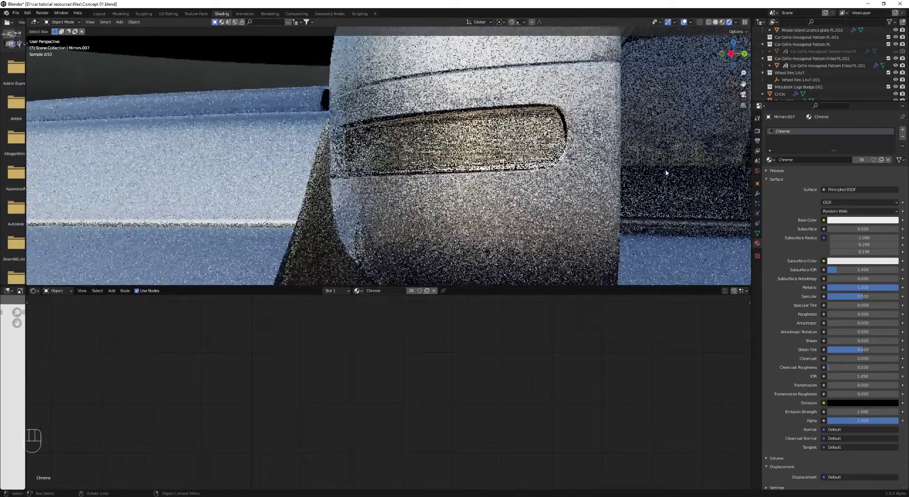
pyautogui.click(770, 160)
pyautogui.write('c')
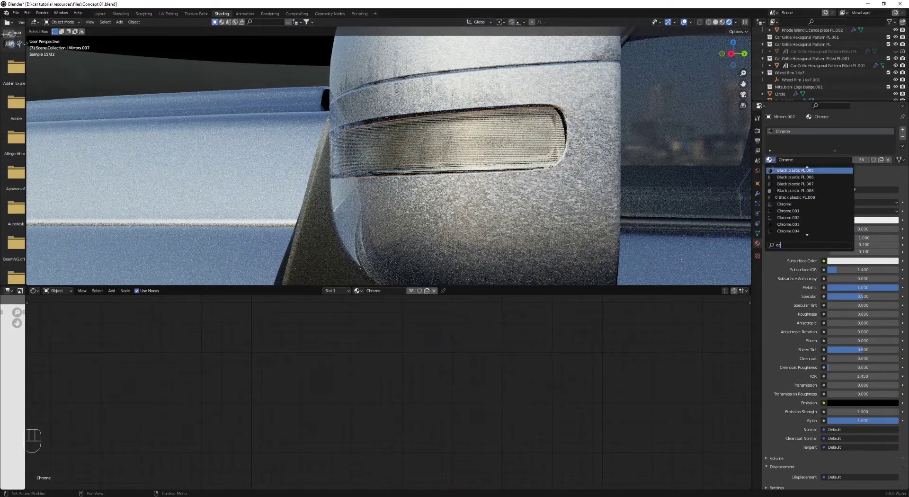
pyautogui.write('ar')
pyautogui.press('Return')
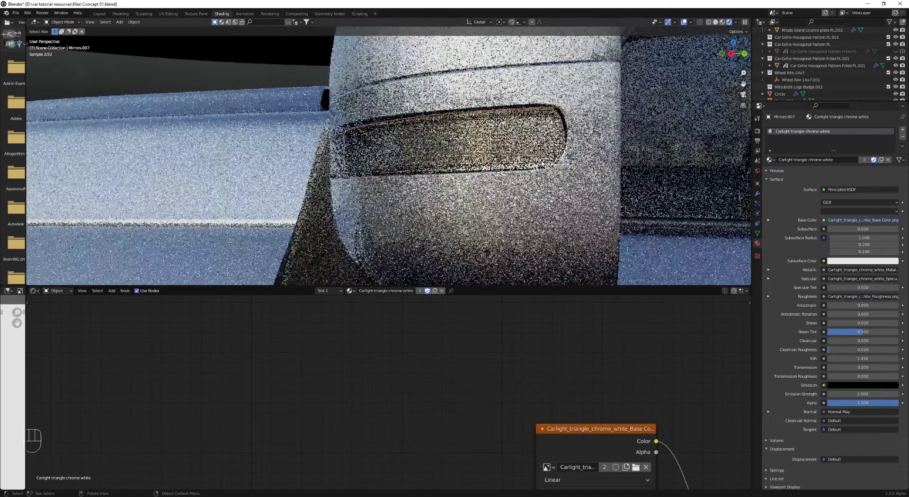
# Step: Unwrap all UVs of the inner duplicate, return to Object Mode and deselect everything
pyautogui.press('Tab')
pyautogui.press('a')
pyautogui.press('u')
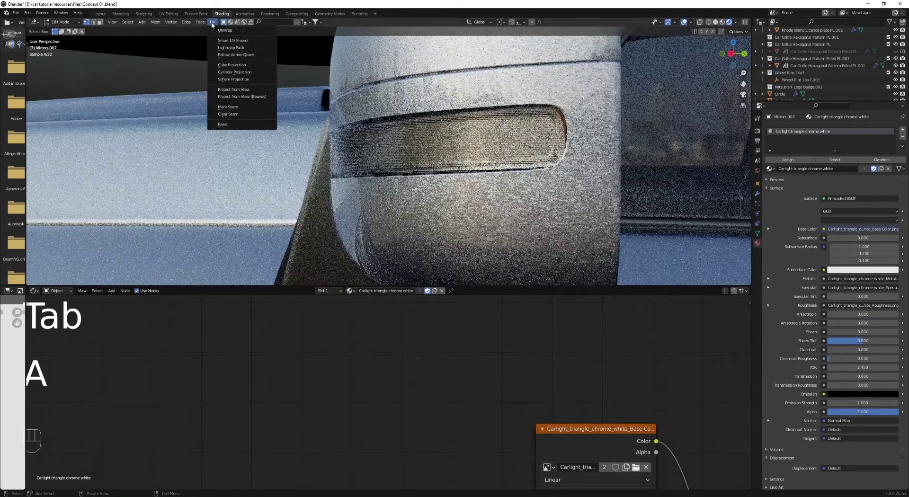
pyautogui.click(228, 32)
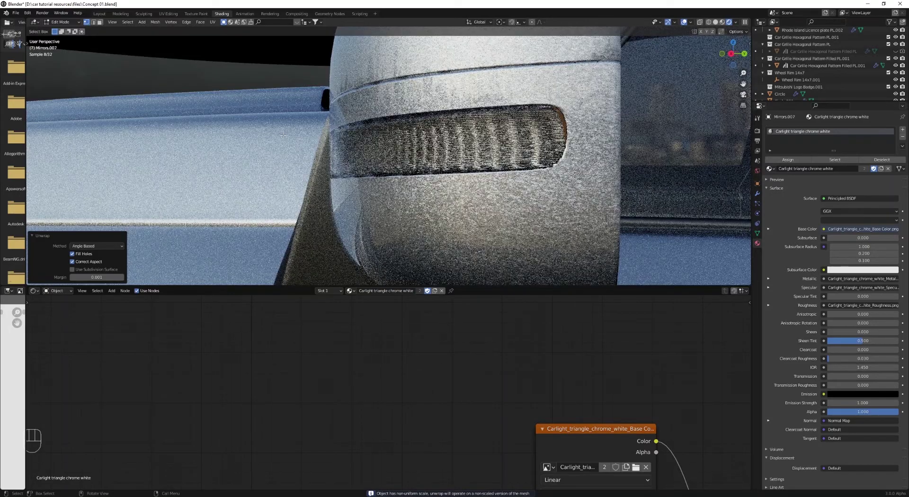
pyautogui.press('Tab')
pyautogui.hotkey('alt', 'a')
# Step: Examine the turn-signal insert, the mirror and the whole car in the rendered view from several sides
pyautogui.moveTo(305, 151); pyautogui.dragTo(347, 165, button='middle')
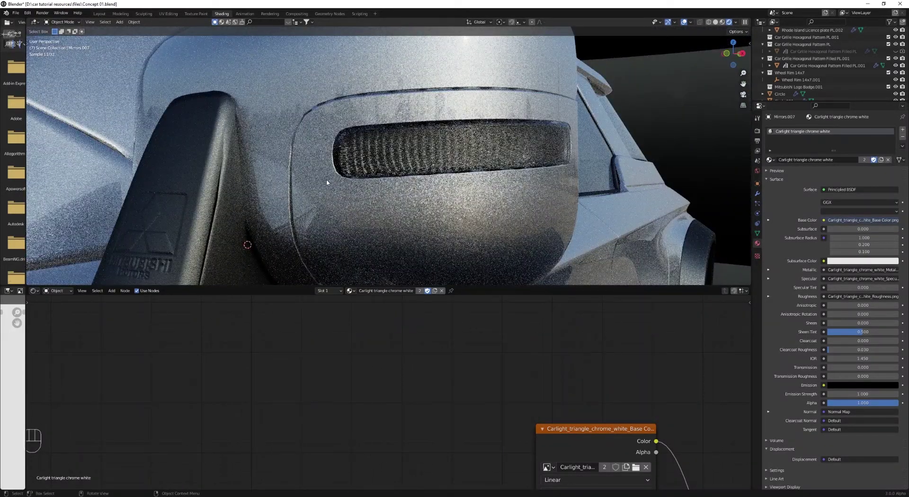
pyautogui.scroll(-5, 327, 182)
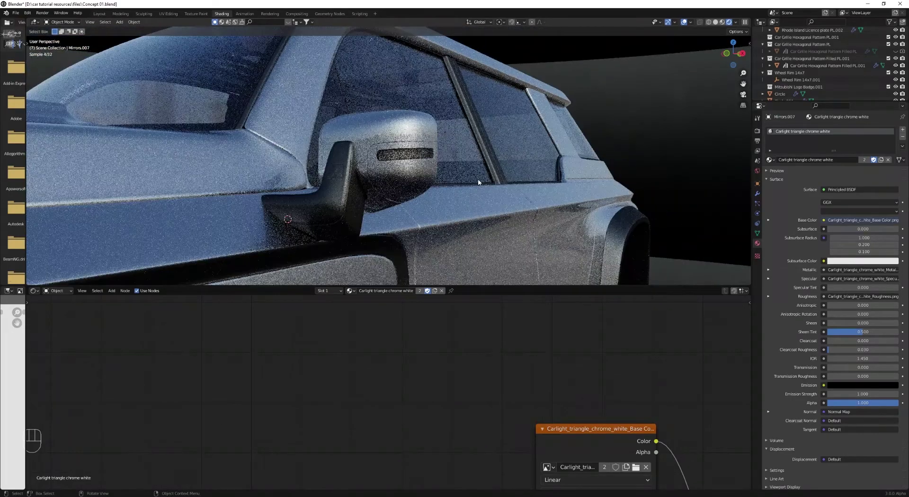
pyautogui.moveTo(325, 179); pyautogui.dragTo(397, 183, button='middle')
pyautogui.scroll(5, 397, 184)
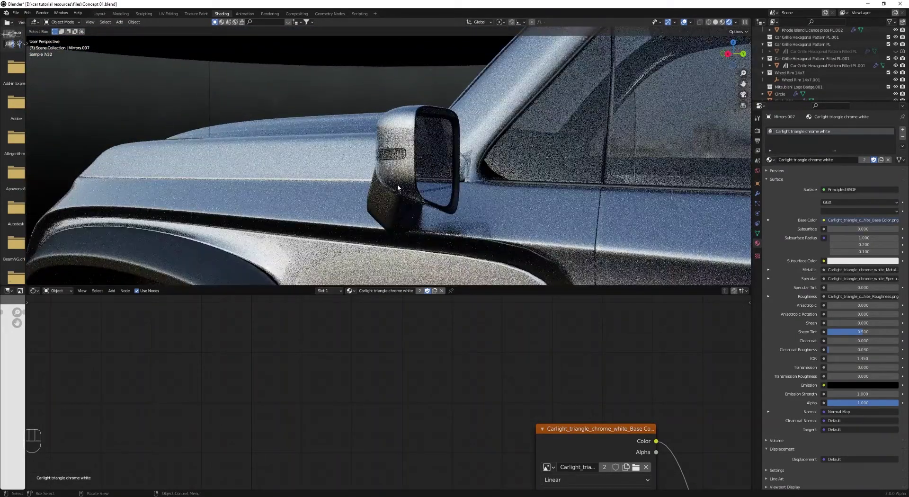
pyautogui.scroll(-4, 397, 184)
pyautogui.moveTo(397, 184); pyautogui.dragTo(422, 181, button='middle')
pyautogui.scroll(-3, 402, 191)
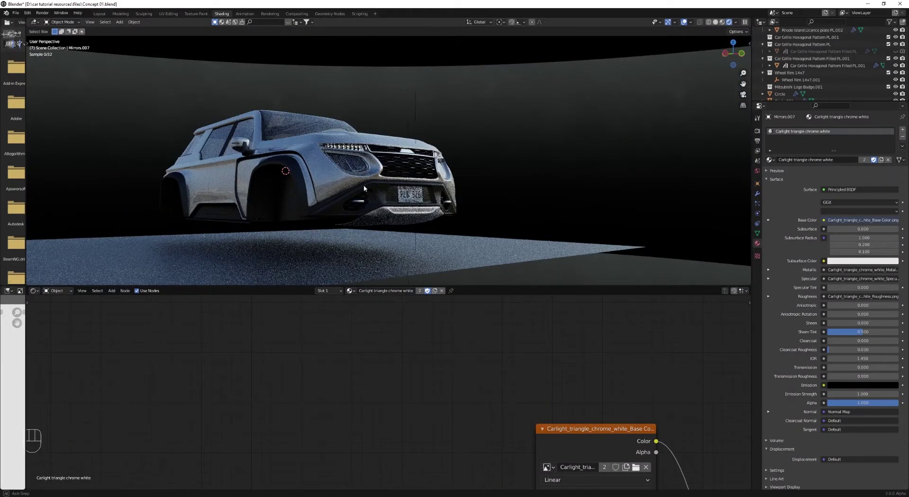
pyautogui.moveTo(364, 188); pyautogui.dragTo(456, 187, button='middle')
pyautogui.scroll(5, 399, 188)
pyautogui.scroll(-4, 393, 173)
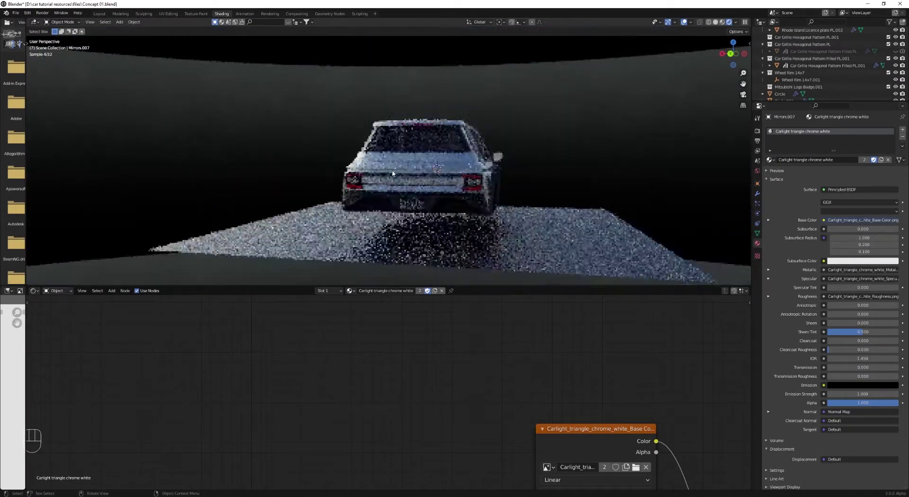
pyautogui.moveTo(393, 173)
pyautogui.mouseDown(button='middle')
pyautogui.moveTo(427, 171)
pyautogui.moveTo(378, 166)
pyautogui.mouseUp(button='middle')
pyautogui.scroll(11, 417, 170)
pyautogui.scroll(3, 454, 165)
pyautogui.moveTo(498, 167); pyautogui.dragTo(302, 171, button='middle')
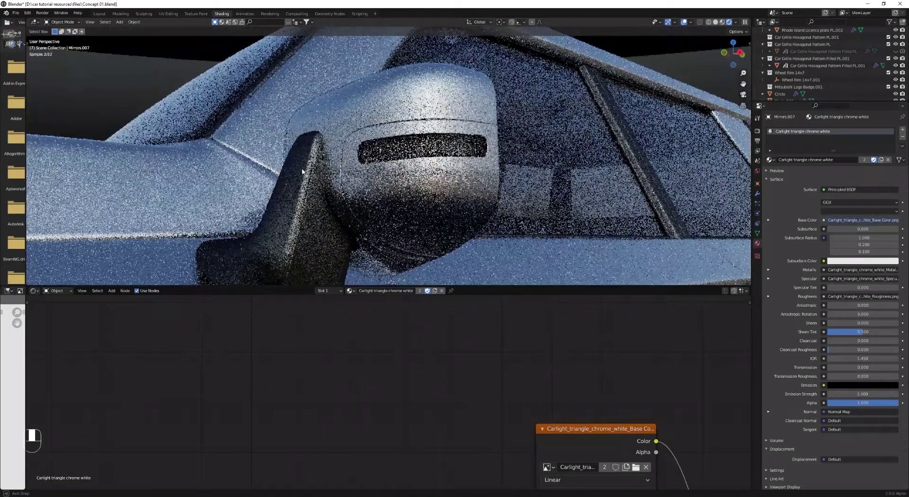
# Step: Replace the Car Paint material of the lower mirror housing panel with Black plastic PL.006 and deselect the panel
pyautogui.click(426, 199)
pyautogui.click(769, 170)
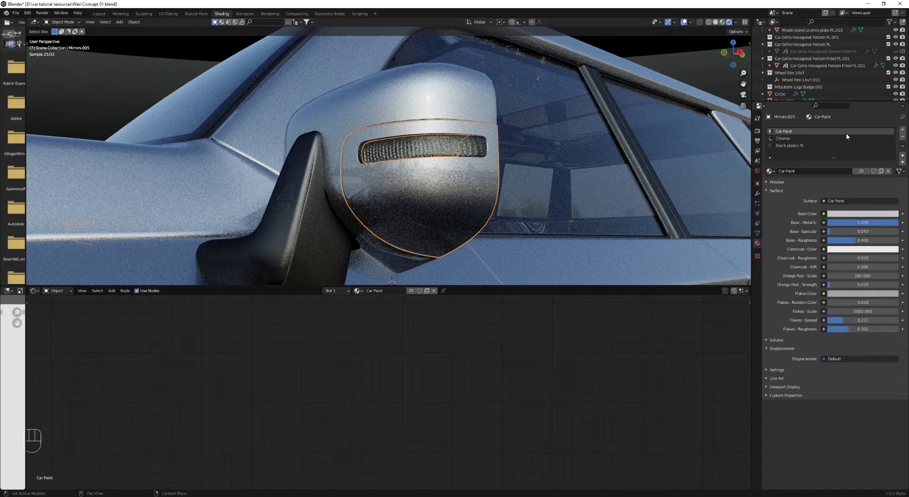
pyautogui.click(769, 171)
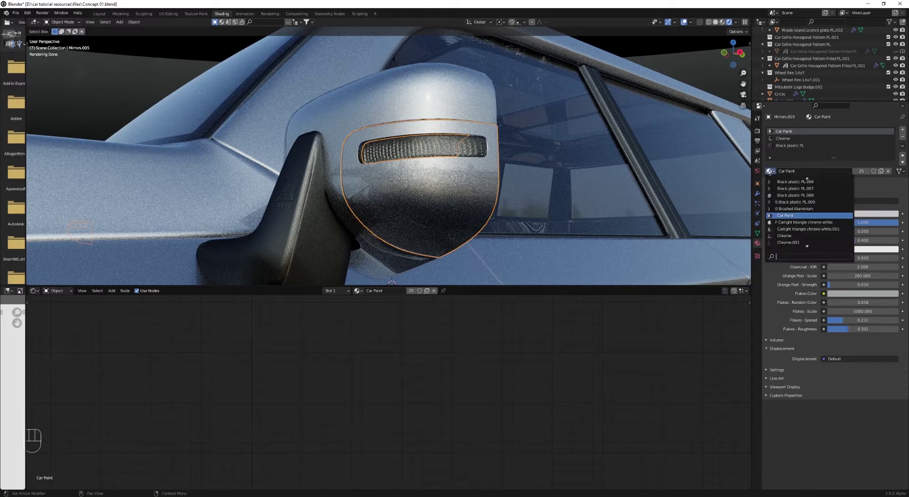
pyautogui.click(777, 184)
pyautogui.hotkey('alt', 'a')
# Step: Examine the lower mirror panel's new material in the rendered view, both from a distance and close up
pyautogui.scroll(-10, 521, 151)
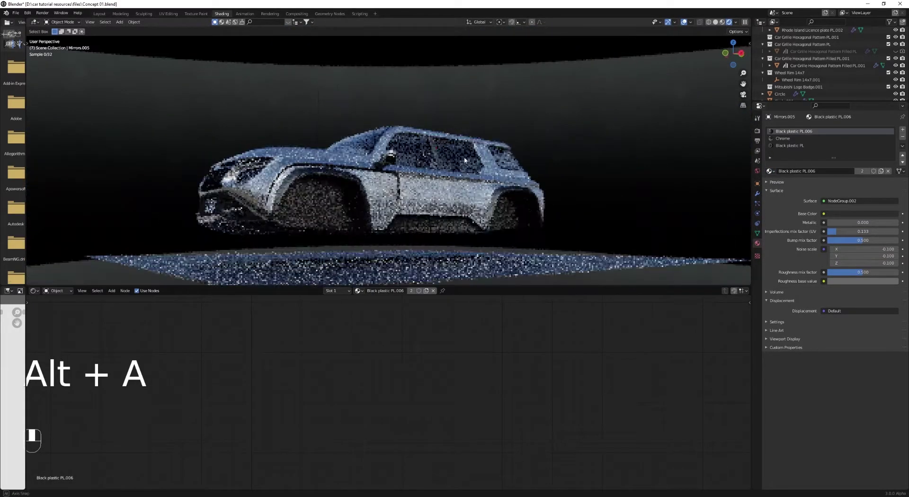
pyautogui.scroll(5, 480, 161)
pyautogui.moveTo(464, 157); pyautogui.dragTo(398, 177, button='middle')
pyautogui.scroll(-2, 397, 176)
pyautogui.scroll(5, 521, 187)
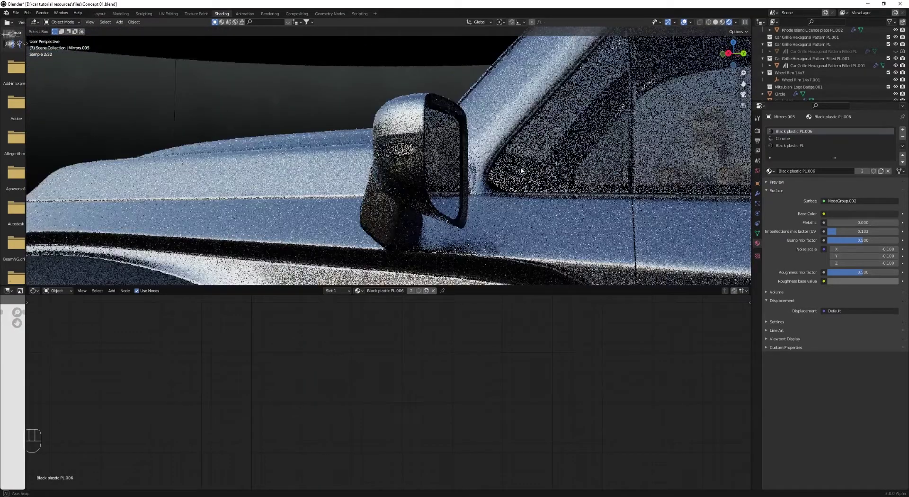
pyautogui.moveTo(522, 187); pyautogui.dragTo(615, 159, button='middle')
pyautogui.scroll(-8, 411, 111)
pyautogui.moveTo(411, 110); pyautogui.dragTo(403, 141, button='middle')
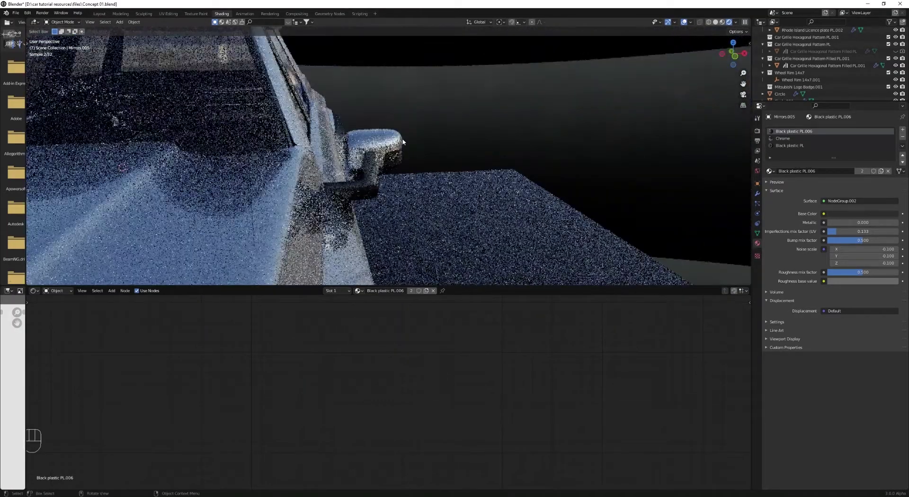
# Step: Switch to the camera view and change the lower mirror panel's material to Car Paint
pyautogui.press('KP_0')
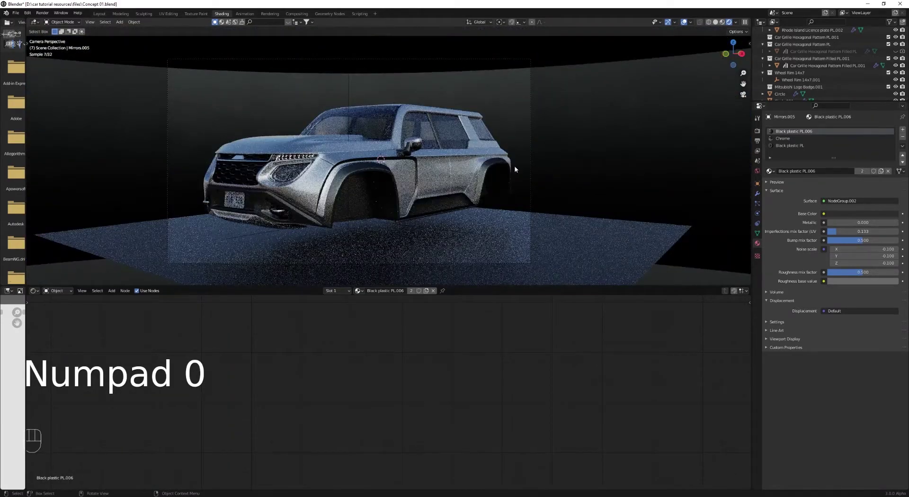
pyautogui.scroll(5, 519, 169)
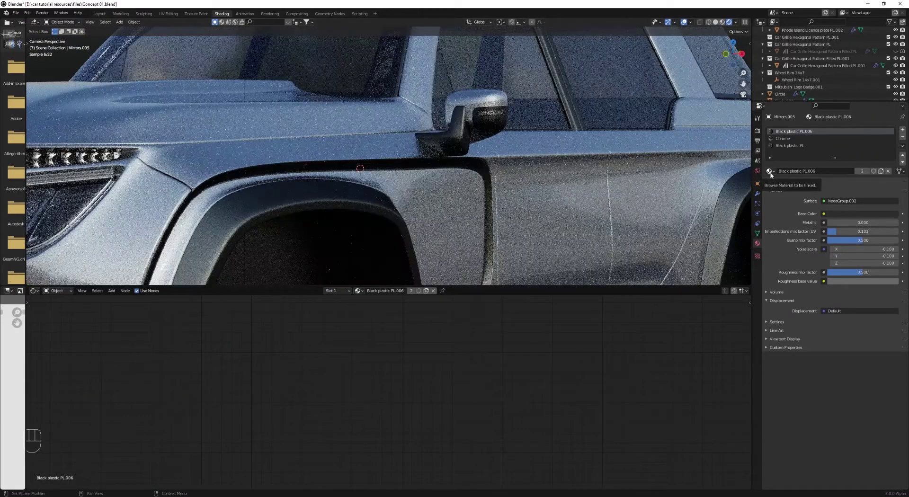
pyautogui.click(769, 172)
pyautogui.write('c')
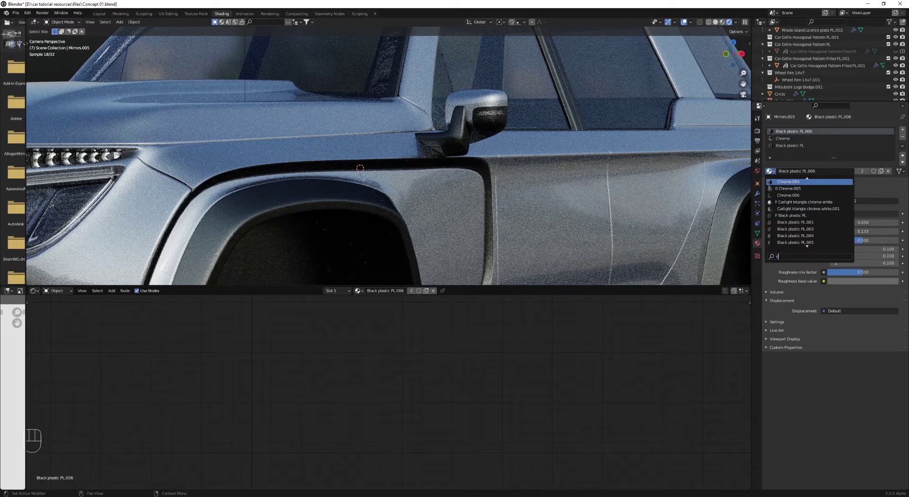
pyautogui.write('ar')
pyautogui.click(770, 182)
# Step: Replace the main mirror housing's Car Paint material with Black plastic PL.006, deselect it and check the car
pyautogui.click(480, 103)
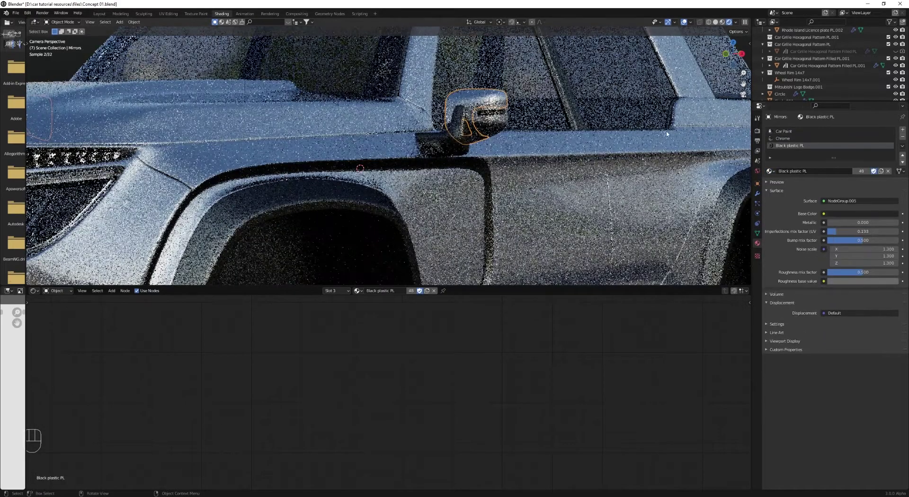
pyautogui.click(769, 171)
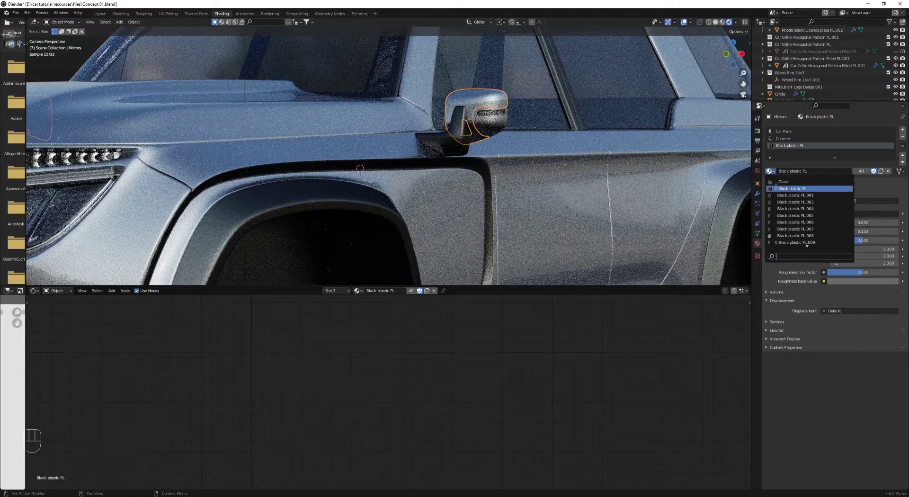
pyautogui.click(783, 131)
pyautogui.click(769, 171)
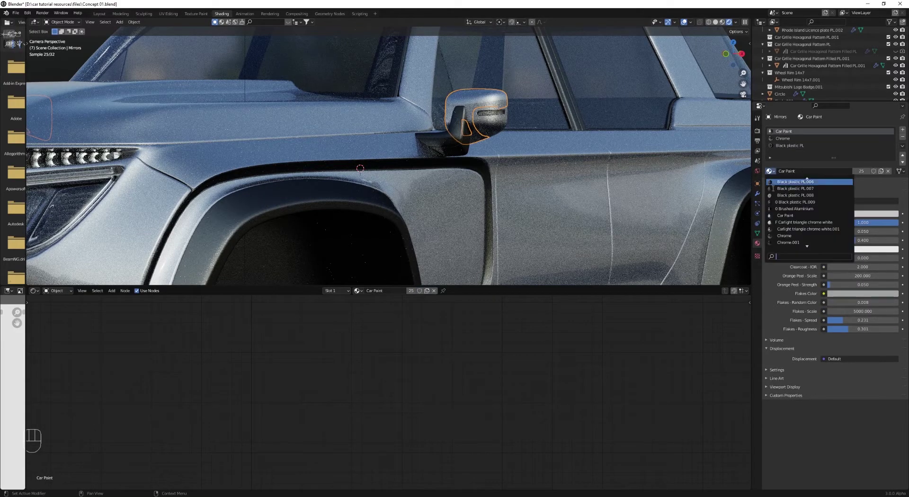
pyautogui.click(791, 183)
pyautogui.hotkey('alt', 'a')
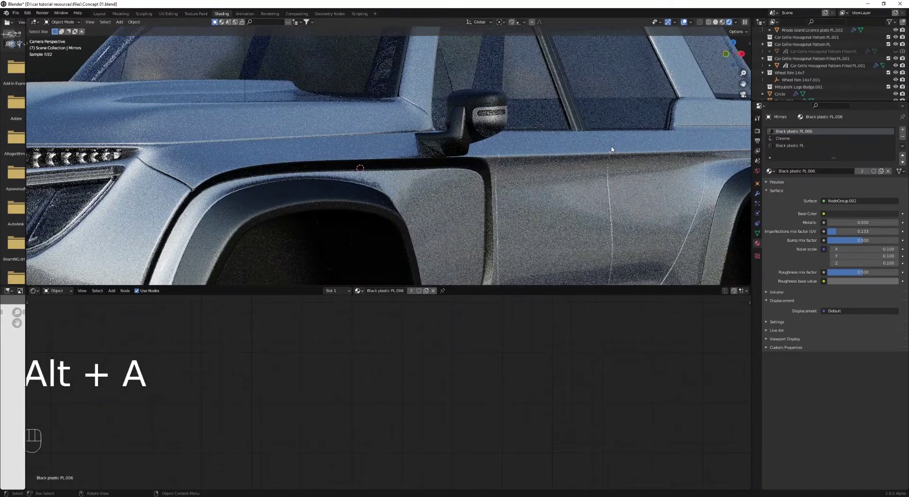
pyautogui.scroll(-5, 611, 150)
pyautogui.scroll(5, 611, 149)
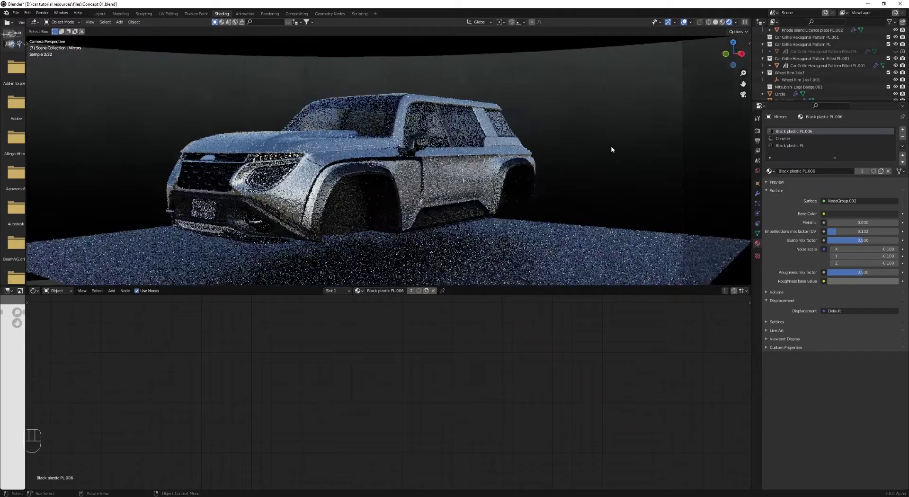
# Step: Undo the material swap between the main mirror housing and the lower panel, then deselect everything
pyautogui.hotkey('ctrl', 'z')
pyautogui.hotkey('ctrl', 'z')
pyautogui.hotkey('ctrl', 'z')
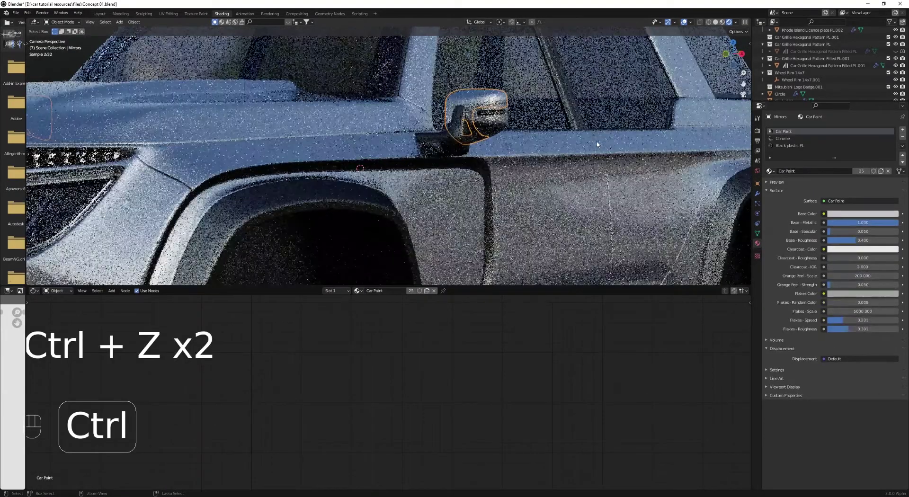
pyautogui.hotkey('ctrl', 'z')
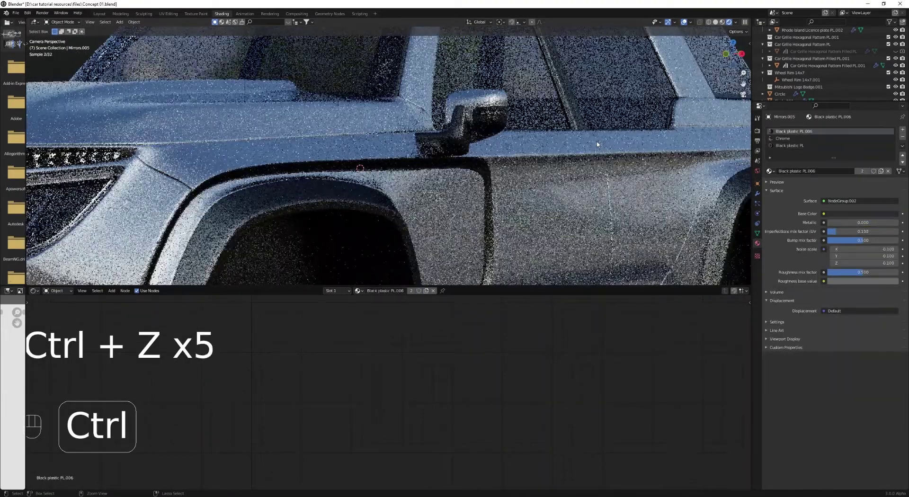
pyautogui.hotkey('ctrl', 'z')
pyautogui.hotkey('alt', 'a')
pyautogui.scroll(-4, 597, 144)
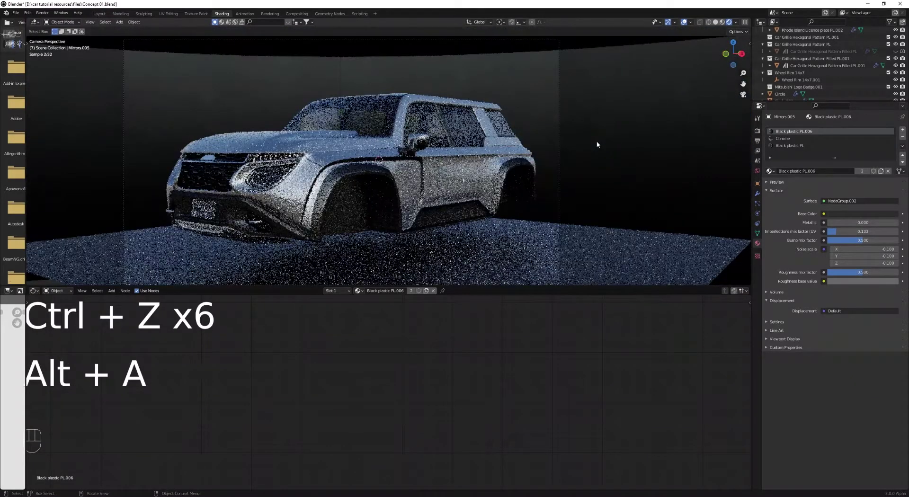
# Step: Examine the side mirror in the rendered view from the side and from behind, up close
pyautogui.scroll(3, 597, 145)
pyautogui.moveTo(596, 144); pyautogui.dragTo(495, 138, button='middle')
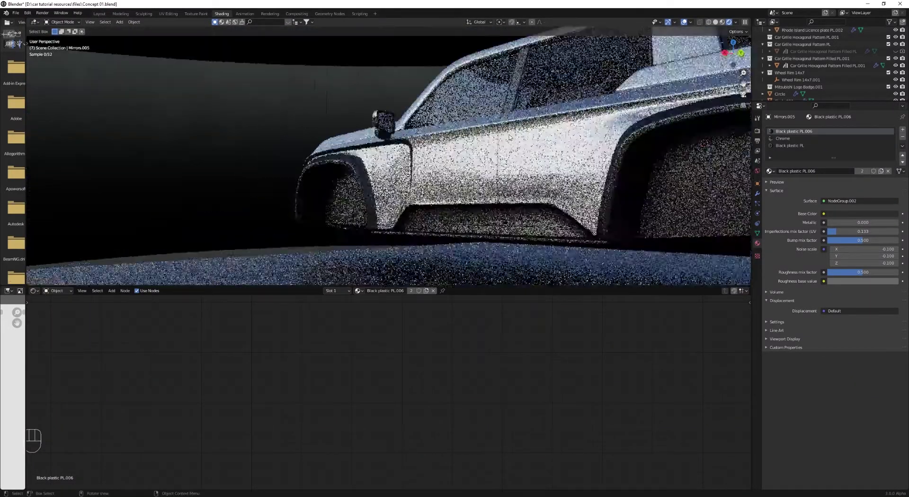
pyautogui.scroll(5, 473, 138)
pyautogui.keyDown('shift'); pyautogui.moveTo(398, 80); pyautogui.dragTo(394, 167, button='middle'); pyautogui.keyUp('shift')
pyautogui.scroll(4, 403, 170)
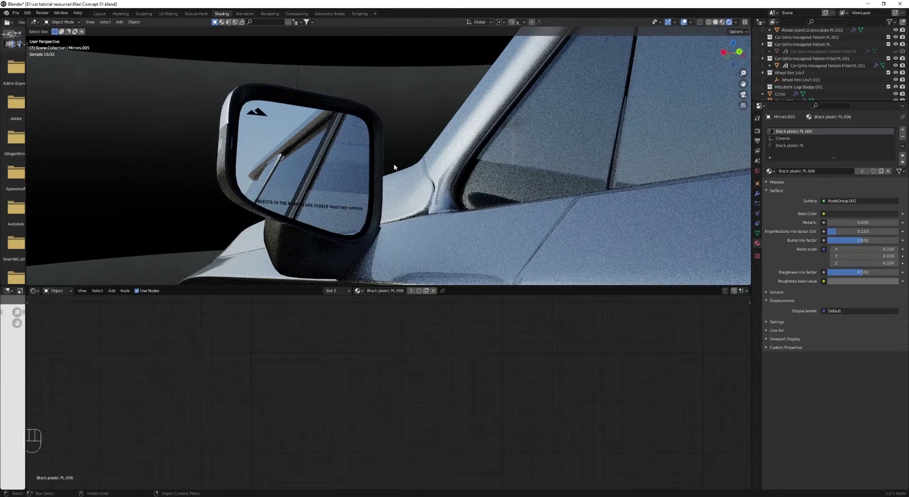
pyautogui.scroll(-5, 394, 167)
pyautogui.moveTo(394, 167); pyautogui.dragTo(414, 192, button='middle')
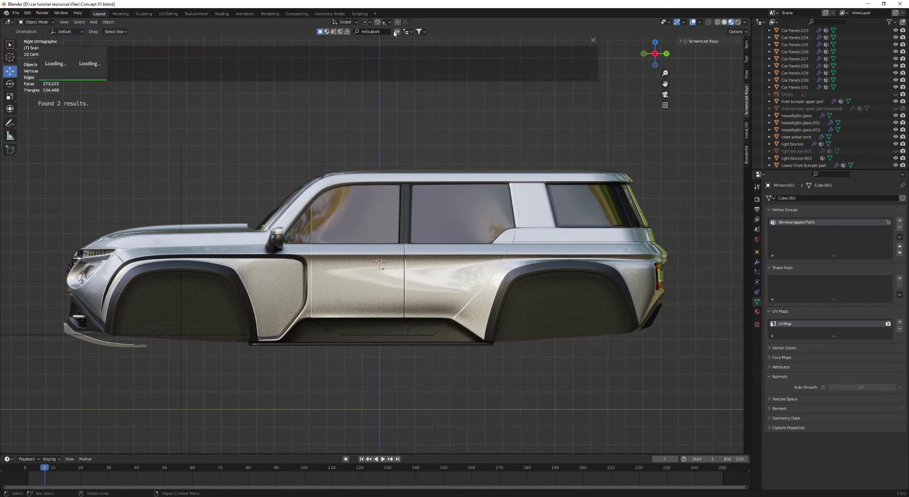
# Step: Add the Mitsubishi Logo Badge from the asset search results to the scene and select it in wireframe shading
pyautogui.moveTo(85, 68)
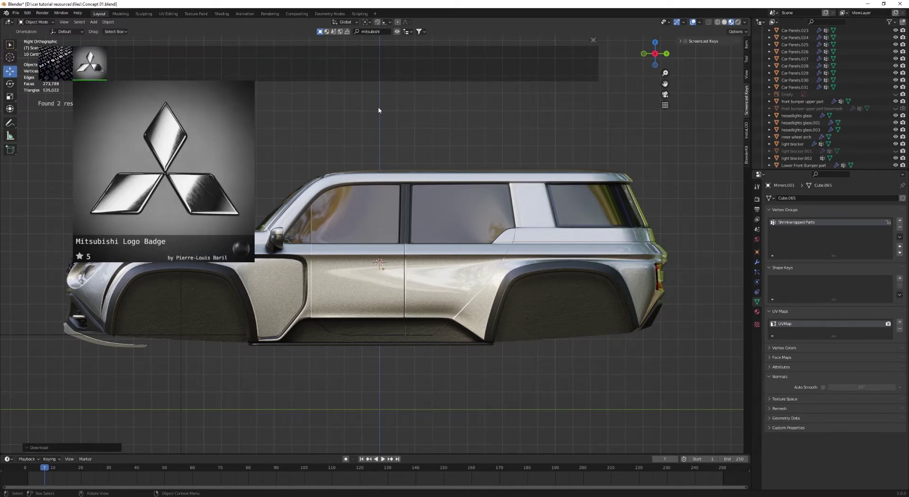
pyautogui.moveTo(382, 129); pyautogui.dragTo(383, 180, button='middle')
pyautogui.scroll(4, 384, 180)
pyautogui.press('z')
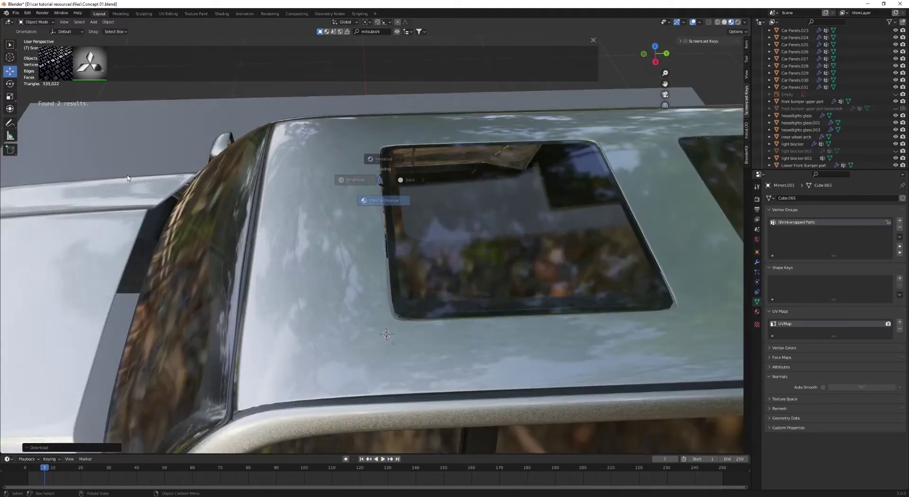
pyautogui.press('4')
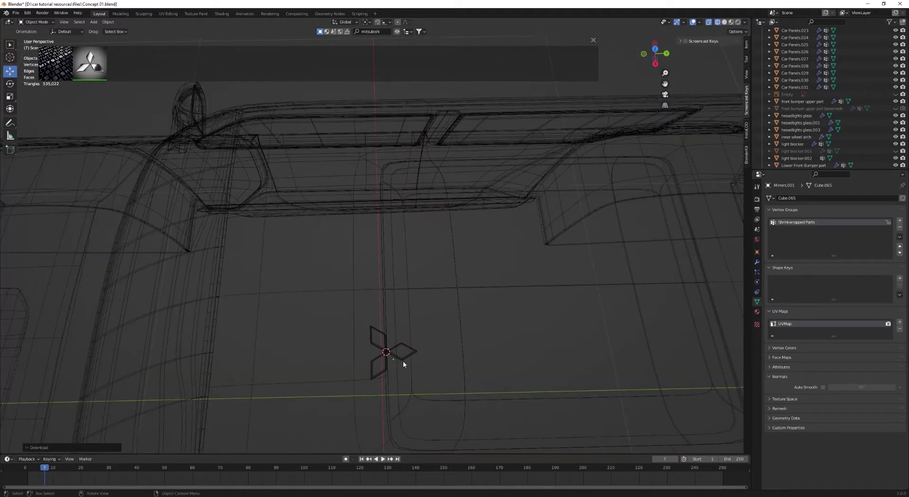
pyautogui.click(403, 364)
# Step: Move the Mitsubishi badge about -1.84 m along the Y axis to the front of the car
pyautogui.scroll(-5, 398, 137)
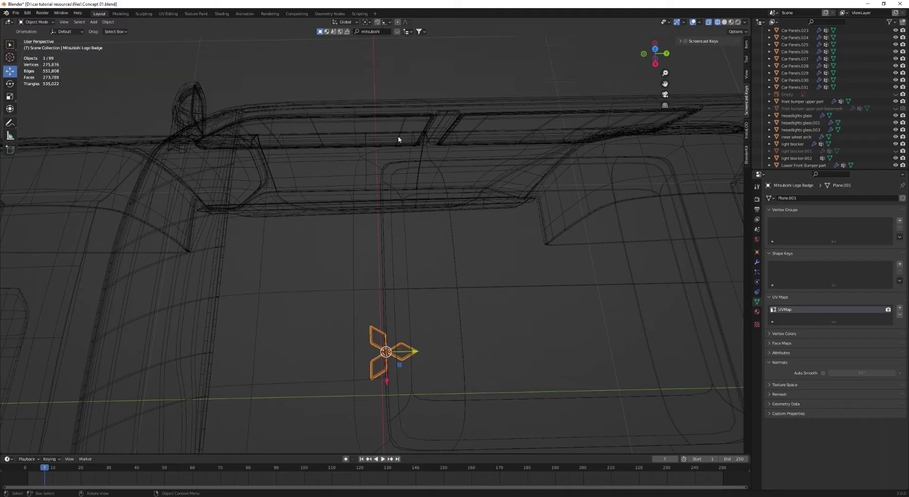
pyautogui.moveTo(450, 202); pyautogui.dragTo(530, 171, button='middle')
pyautogui.scroll(4, 529, 170)
pyautogui.press('g')
pyautogui.rightClick(527, 167)
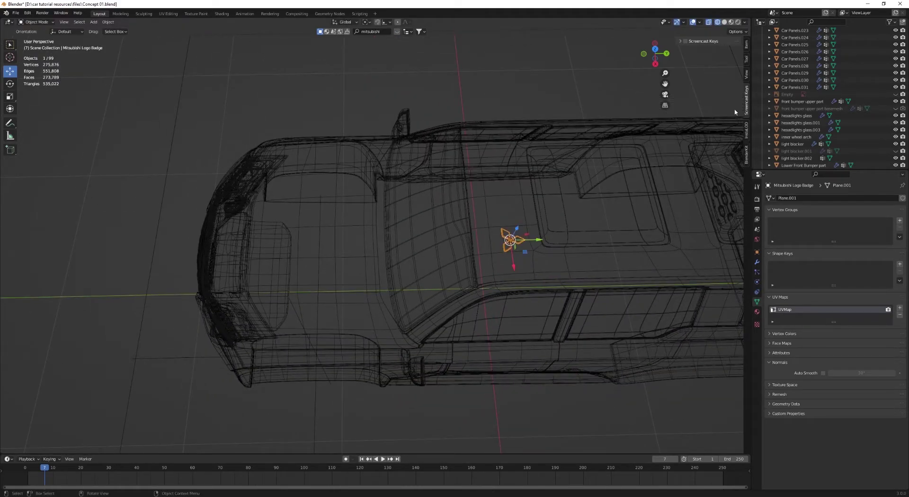
pyautogui.click(747, 129)
pyautogui.click(747, 100)
pyautogui.press('g')
pyautogui.press('y')
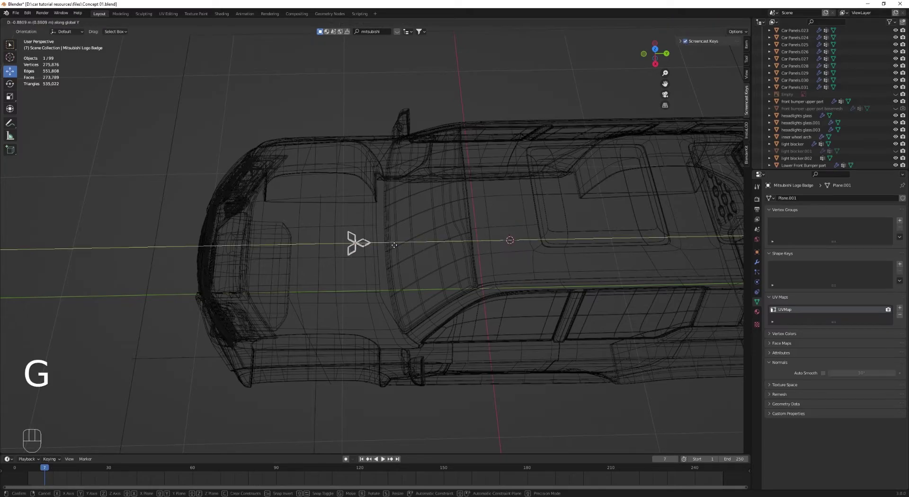
pyautogui.click(262, 239)
# Step: In the right side view, tilt the badge toward the grille's slope and scale it down to about 0.242
pyautogui.press('KP_3')
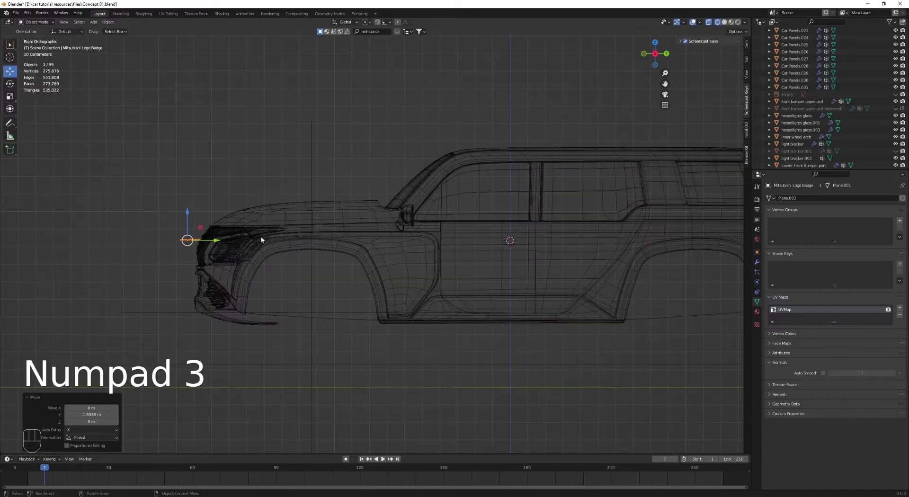
pyautogui.scroll(6, 274, 229)
pyautogui.press('r')
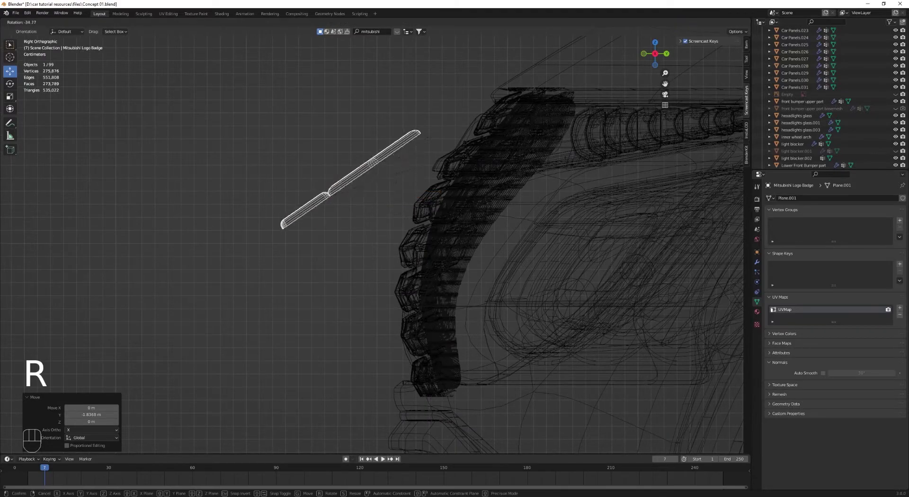
pyautogui.click(433, 107)
pyautogui.press('s')
pyautogui.click(361, 181)
# Step: Move the badge against the upper front of the grille and rotate it by about 1.67°
pyautogui.press('g')
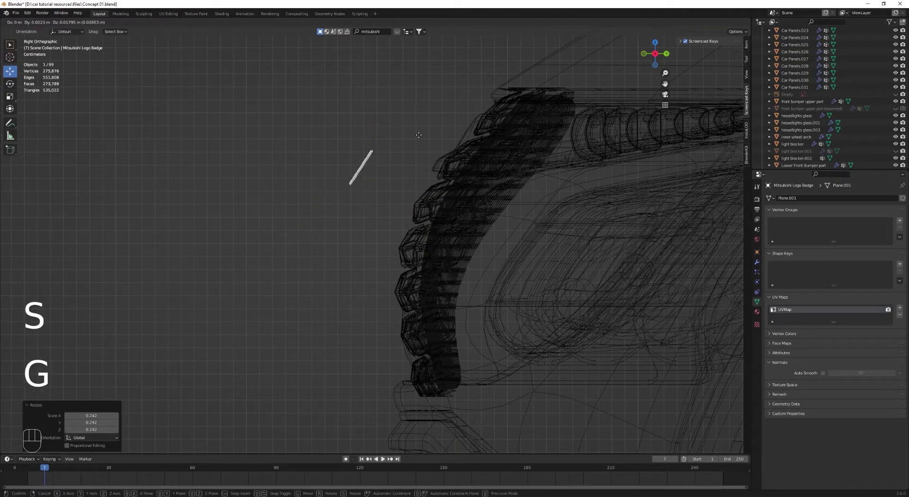
pyautogui.click(498, 124)
pyautogui.press('r')
pyautogui.click(500, 127)
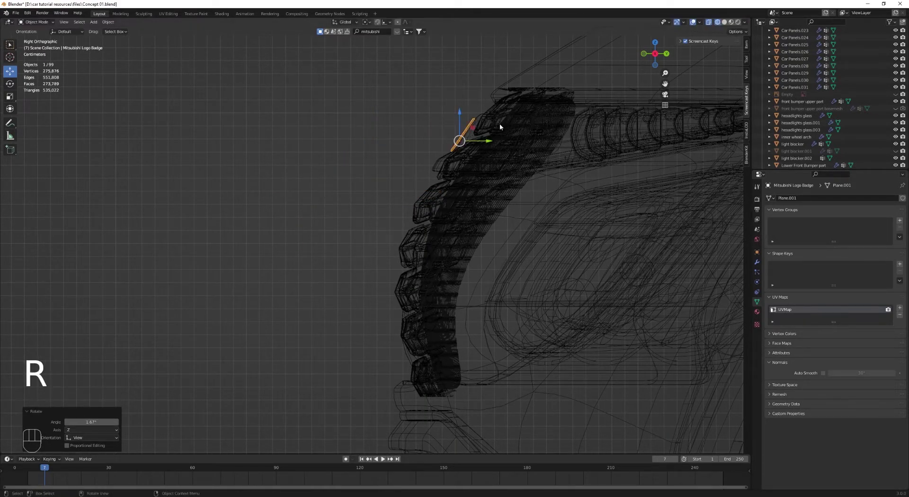
# Step: Switch to solid shading and reposition the badge on the grille's central plate from the front view
pyautogui.press('KP_1')
pyautogui.press('z')
pyautogui.click(568, 110)
pyautogui.moveTo(567, 110)
pyautogui.keyDown('shift'); pyautogui.mouseDown(button='middle')
pyautogui.moveTo(473, 213)
pyautogui.moveTo(445, 261)
pyautogui.moveTo(463, 317)
pyautogui.moveTo(362, 289)
pyautogui.mouseUp(button='middle'); pyautogui.keyUp('shift')
pyautogui.press('g')
pyautogui.click(445, 254)
# Step: Nudge the badge vertically and in depth so it sits close to the plate's surface
pyautogui.scroll(3, 362, 289)
pyautogui.press('g')
pyautogui.press('z')
pyautogui.moveTo(363, 289); pyautogui.dragTo(302, 260, button='middle')
pyautogui.click(371, 311)
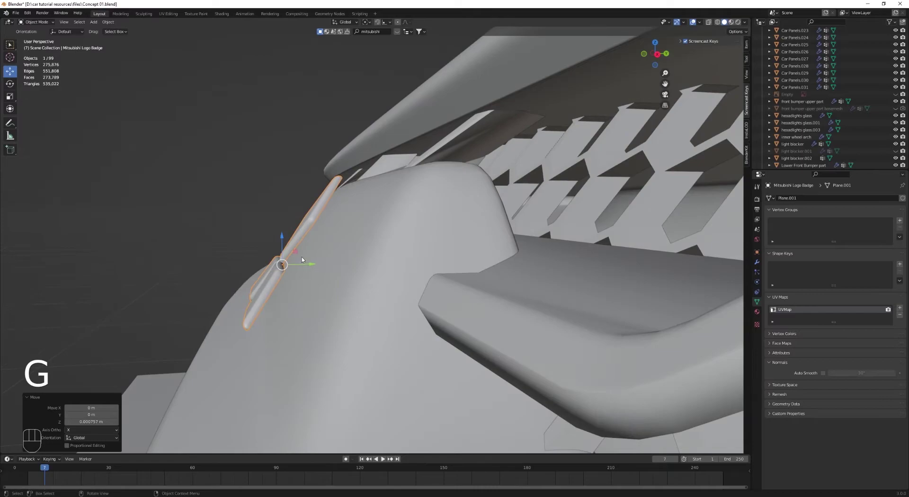
pyautogui.click(315, 267)
pyautogui.click(297, 236)
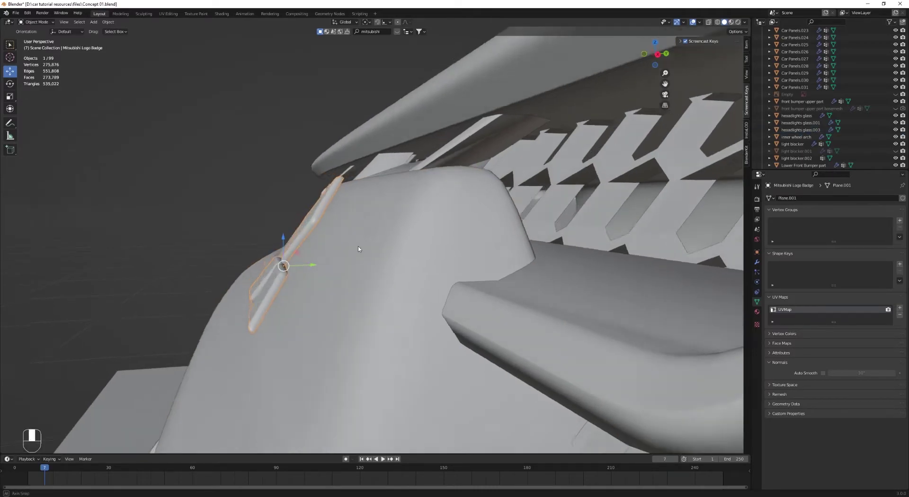
# Step: Scale the badge slightly and raise it about 1.7 mm along the Z axis on the grille plate
pyautogui.press('KP_Decimal')
pyautogui.press('s')
pyautogui.click(472, 262)
pyautogui.press('g')
pyautogui.press('z')
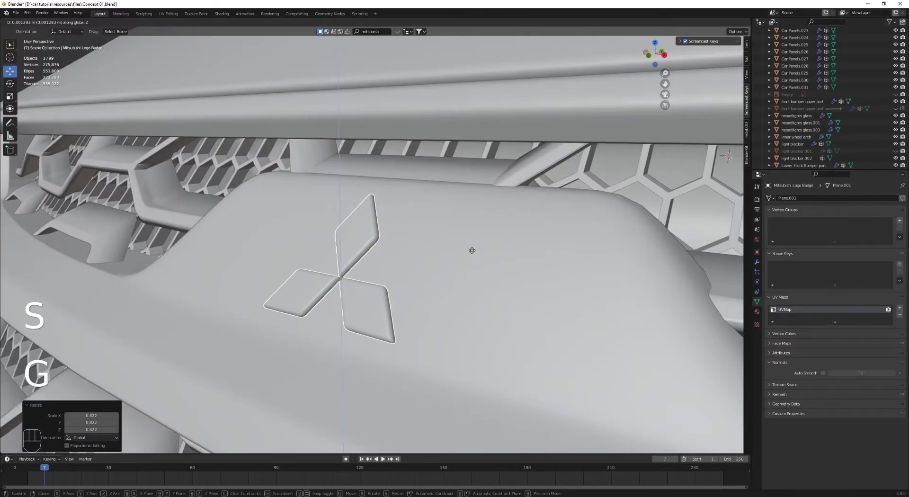
pyautogui.click(471, 252)
# Step: Shift the badge in depth and height so it rests against the sloped plate, as seen from the side
pyautogui.moveTo(471, 251); pyautogui.dragTo(322, 249, button='middle')
pyautogui.press('g')
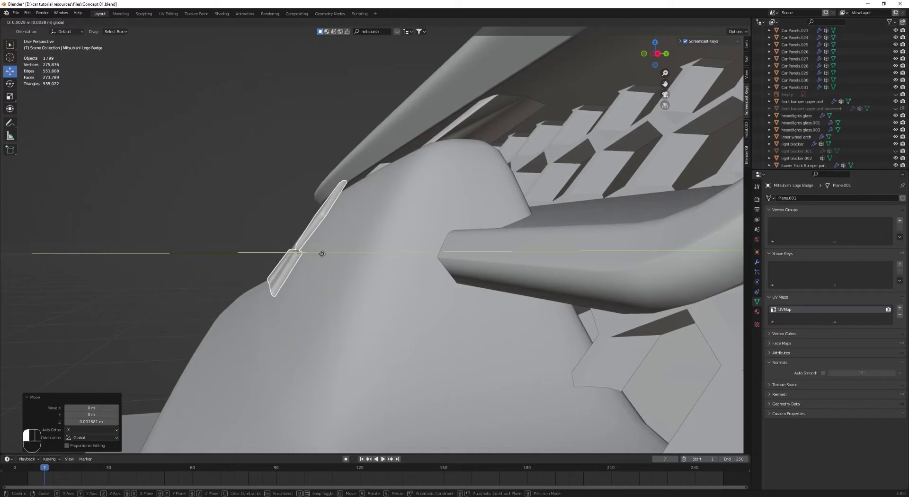
pyautogui.press('z')
pyautogui.click(313, 284)
pyautogui.moveTo(313, 284); pyautogui.dragTo(463, 269, button='middle')
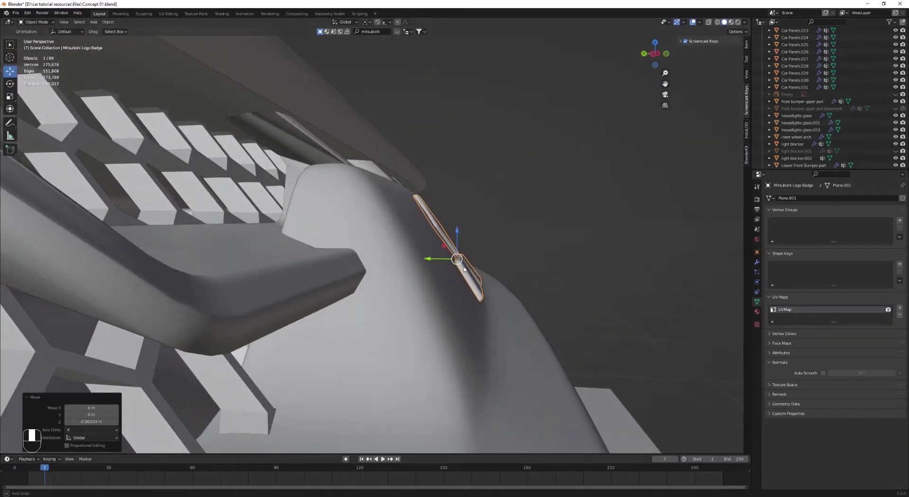
# Step: Rotate the badge about 2.1° around the X axis, adjust its height and refine its tilt against the plate
pyautogui.moveTo(534, 234); pyautogui.dragTo(533, 234, button='middle')
pyautogui.press('r')
pyautogui.press('x')
pyautogui.click(535, 232)
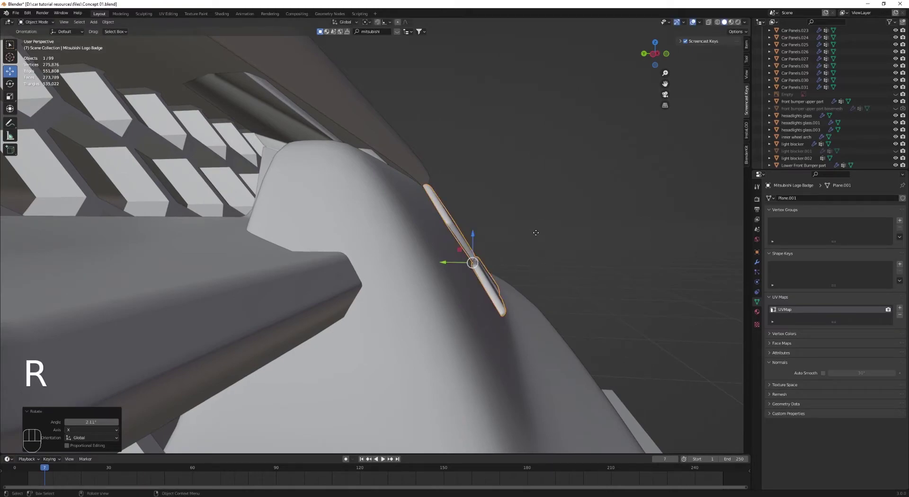
pyautogui.press('g')
pyautogui.press('z')
pyautogui.click(536, 239)
pyautogui.moveTo(535, 239); pyautogui.dragTo(424, 229, button='middle')
pyautogui.press('r')
pyautogui.press('x')
pyautogui.click(540, 236)
# Step: Examine the badge on the grille in another shading mode, then return to solid shading
pyautogui.press('z')
pyautogui.click(411, 325)
pyautogui.hotkey('alt', 'a')
pyautogui.moveTo(411, 325); pyautogui.dragTo(425, 254, button='middle')
pyautogui.press('z')
pyautogui.click(452, 242)
pyautogui.scroll(-8, 455, 244)
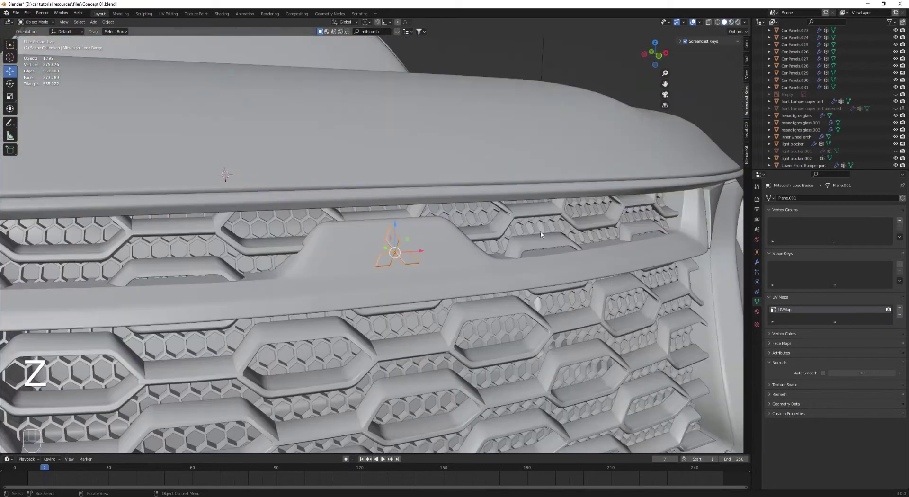
# Step: Duplicate the grille badge and move the copy along the Y axis beyond the rear of the car
pyautogui.moveTo(478, 246); pyautogui.dragTo(445, 261, button='middle')
pyautogui.scroll(-6, 473, 265)
pyautogui.moveTo(563, 276)
pyautogui.mouseDown(button='middle')
pyautogui.moveTo(509, 299)
pyautogui.moveTo(244, 233)
pyautogui.mouseUp(button='middle')
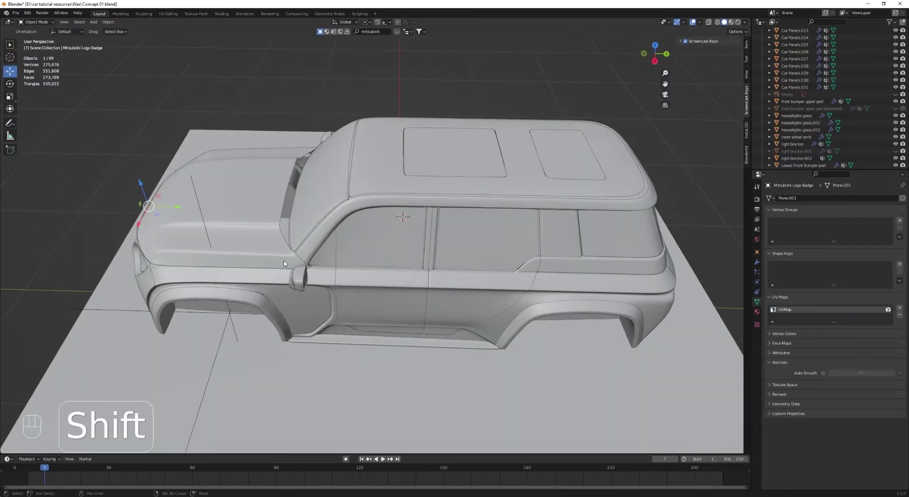
pyautogui.hotkey('shift', 'd')
pyautogui.rightClick(244, 233)
pyautogui.moveTo(162, 206); pyautogui.dragTo(216, 211)
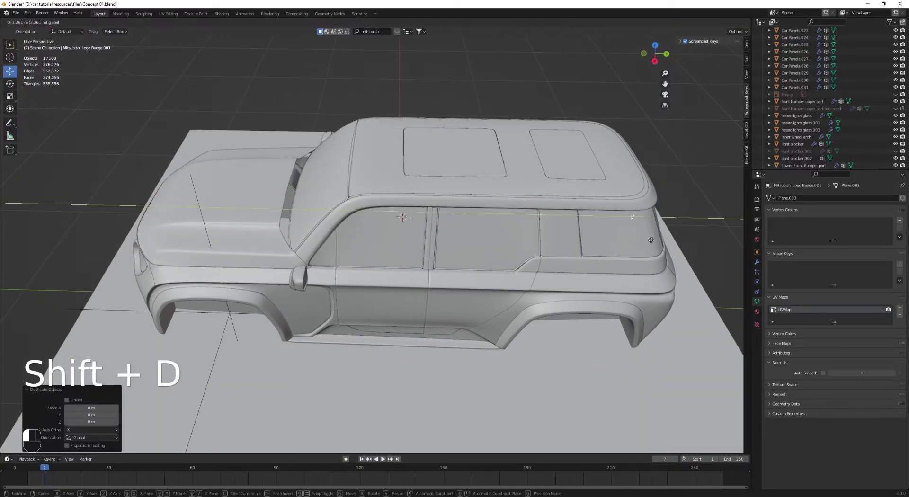
pyautogui.moveTo(652, 240); pyautogui.dragTo(684, 245)
pyautogui.moveTo(683, 245); pyautogui.dragTo(648, 297, button='middle')
# Step: Resize the duplicated badge in the back view to suit the tailgate
pyautogui.press('ctrl+KP_1')
pyautogui.scroll(2, 218, 240)
pyautogui.press('s')
pyautogui.click(501, 307)
# Step: In the right side view, rotate the rear badge about -71.2°, move it onto the sloped tailgate and fine-tune its angle
pyautogui.press('KP_3')
pyautogui.scroll(-3, 452, 296)
pyautogui.press('r')
pyautogui.click(572, 235)
pyautogui.press('g')
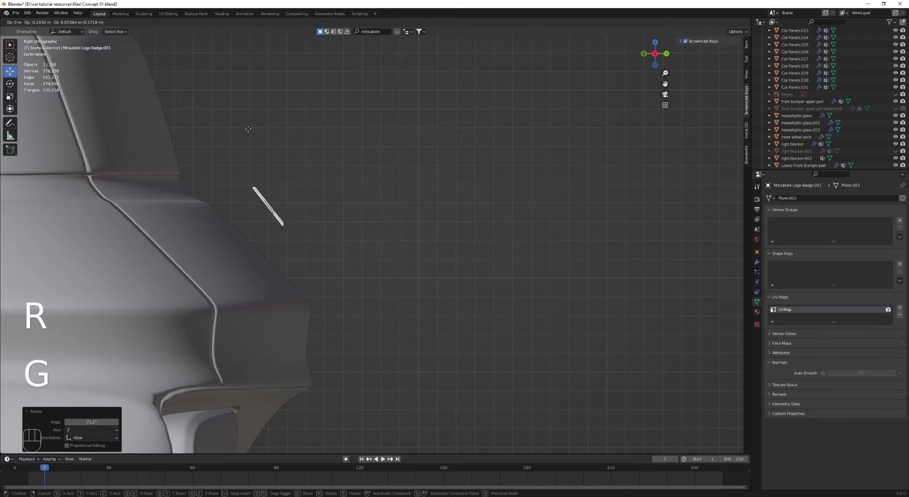
pyautogui.click(244, 158)
pyautogui.press('r')
pyautogui.click(234, 156)
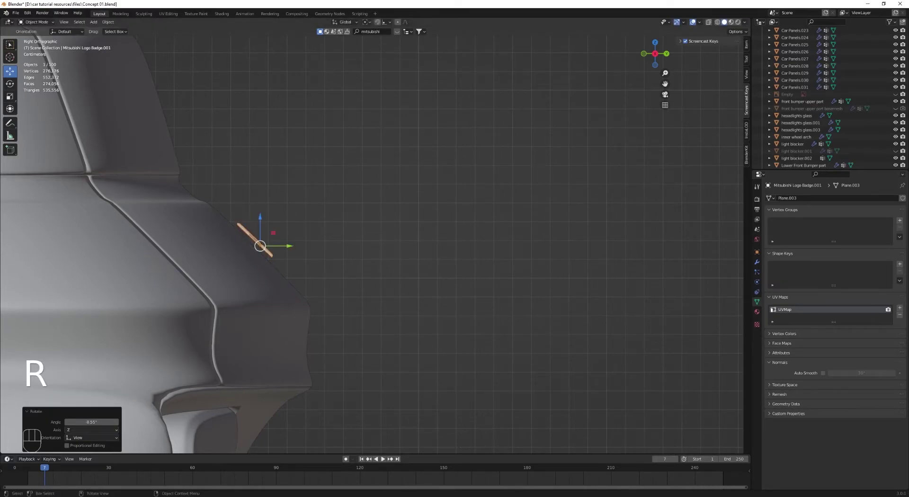
# Step: Enlarge the tailgate badge by about 1.277 and nudge it about 0.0045 m along Z on the sloped panel
pyautogui.press('s')
pyautogui.click(256, 126)
pyautogui.press('ctrl+KP_1')
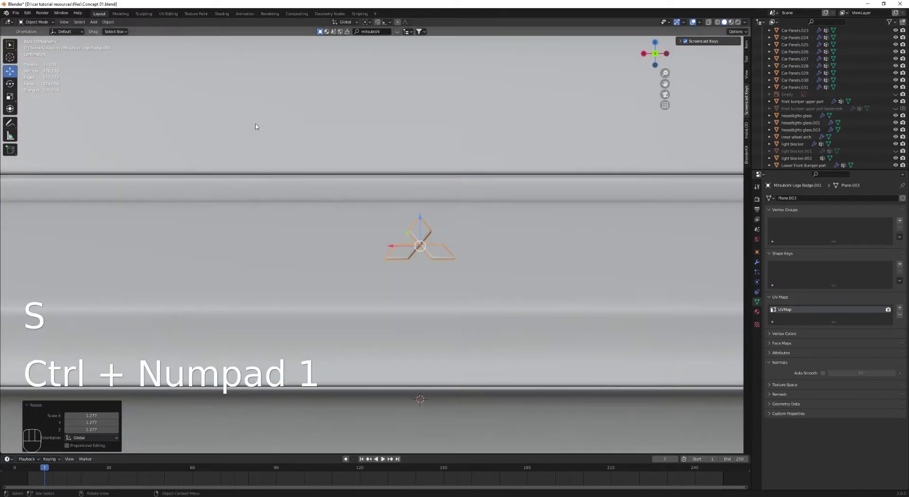
pyautogui.moveTo(253, 126); pyautogui.dragTo(438, 243, button='middle')
pyautogui.moveTo(438, 243); pyautogui.dragTo(399, 225, button='middle')
pyautogui.press('g')
pyautogui.press('z')
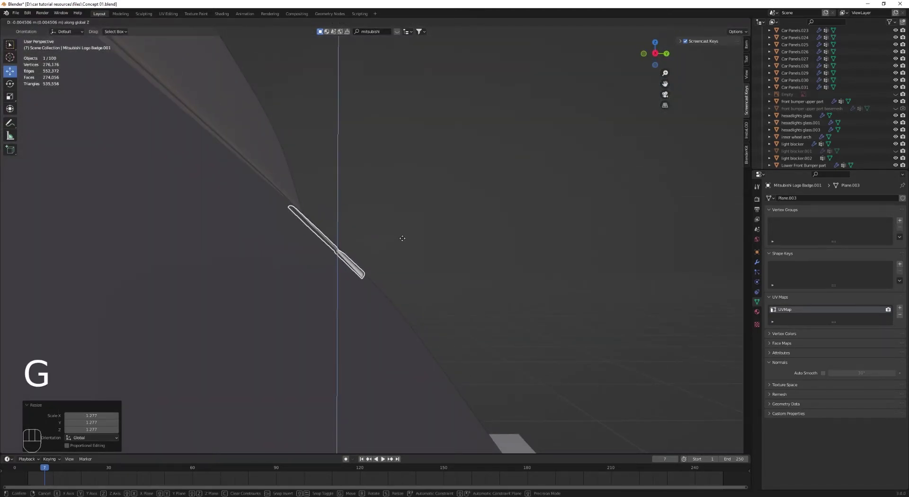
pyautogui.click(402, 238)
# Step: Tilt the tailgate badge about the X axis to match the panel's slope and inspect it in Material Preview
pyautogui.press('r')
pyautogui.press('x')
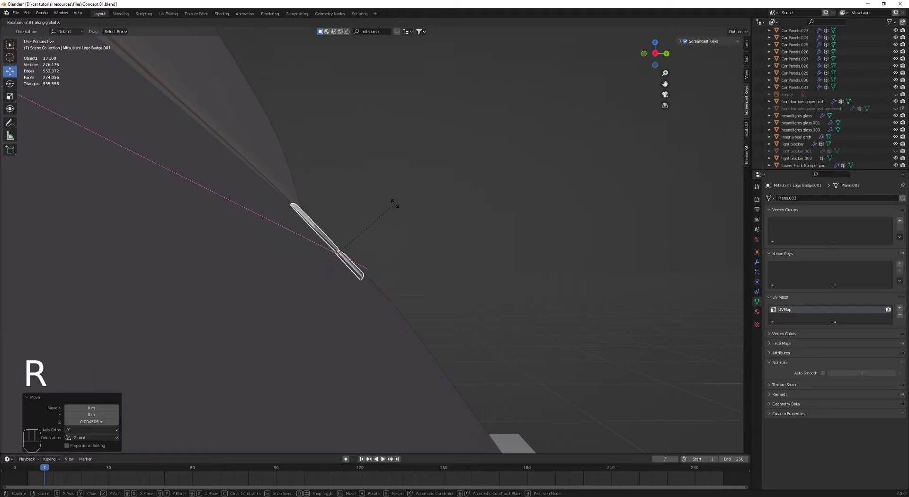
pyautogui.click(395, 204)
pyautogui.moveTo(391, 209); pyautogui.dragTo(251, 225, button='middle')
pyautogui.press('z')
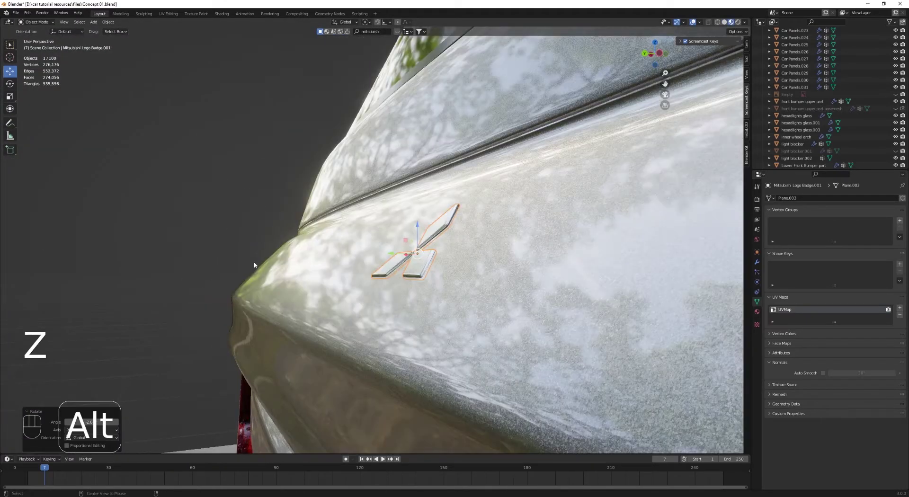
pyautogui.hotkey('alt', 'a')
pyautogui.moveTo(255, 265); pyautogui.dragTo(367, 272, button='middle')
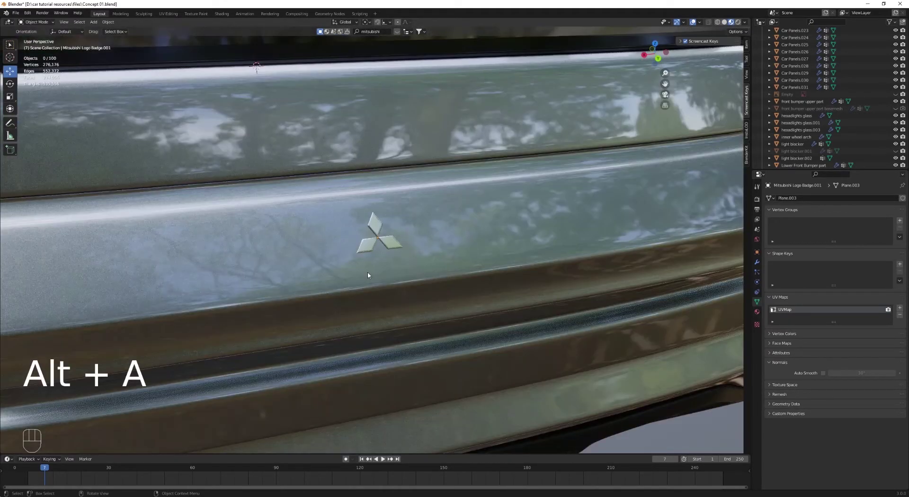
# Step: Enlarge the tailgate badge by about 1.229 and rotate it about 0.79° around X to follow the panel
pyautogui.scroll(3, 367, 271)
pyautogui.click(378, 239)
pyautogui.press('s')
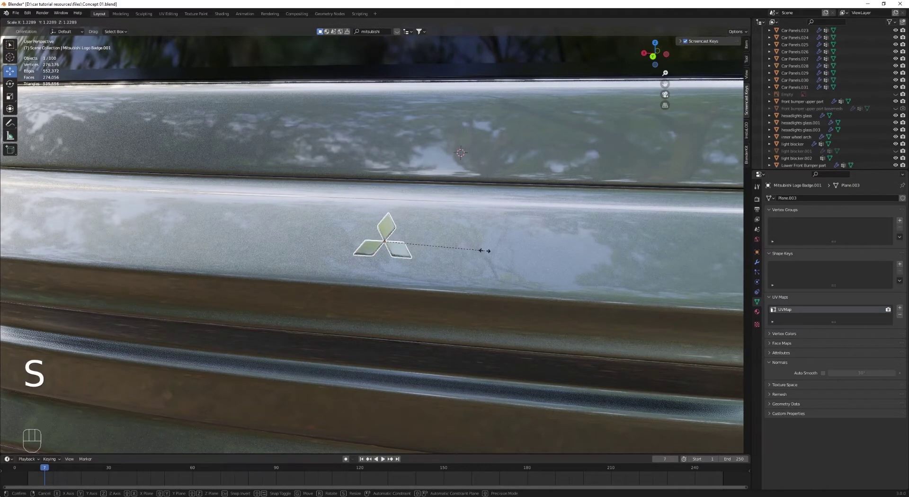
pyautogui.click(485, 250)
pyautogui.moveTo(475, 251); pyautogui.dragTo(384, 247, button='middle')
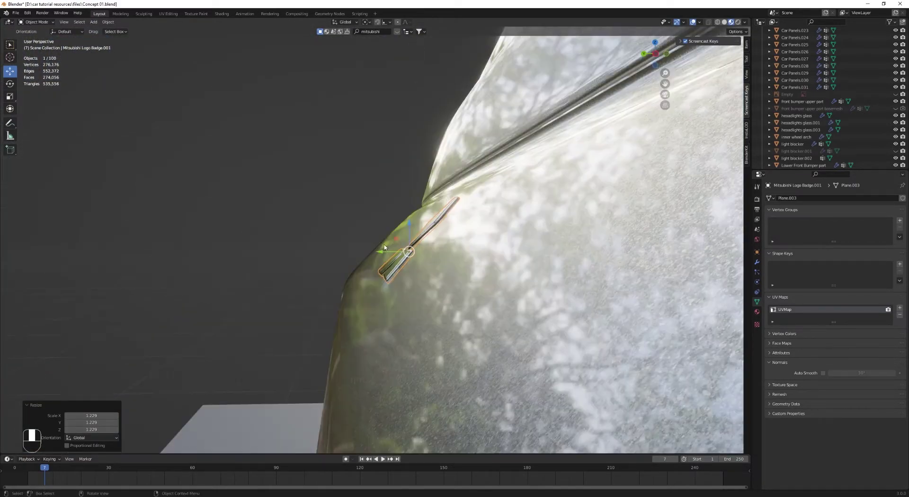
pyautogui.press('r')
pyautogui.press('x')
pyautogui.click(338, 175)
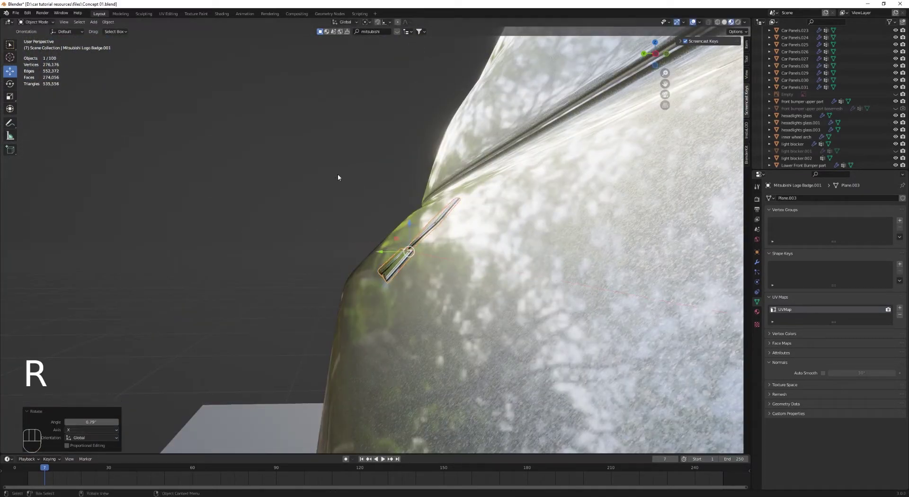
pyautogui.moveTo(337, 174); pyautogui.dragTo(379, 227, button='middle')
# Step: Duplicate the front grille badge and move the copy about 0.71 m along X beside the car
pyautogui.hotkey('alt', 'a')
pyautogui.scroll(-10, 444, 199)
pyautogui.scroll(-3, 379, 227)
pyautogui.scroll(1, 389, 252)
pyautogui.hotkey('shift', 'd')
pyautogui.rightClick(390, 252)
pyautogui.moveTo(358, 262); pyautogui.dragTo(479, 291)
# Step: Set the copied badge's X rotation to 0° and rotate it 90° about the Z axis
pyautogui.press('n')
pyautogui.press('n')
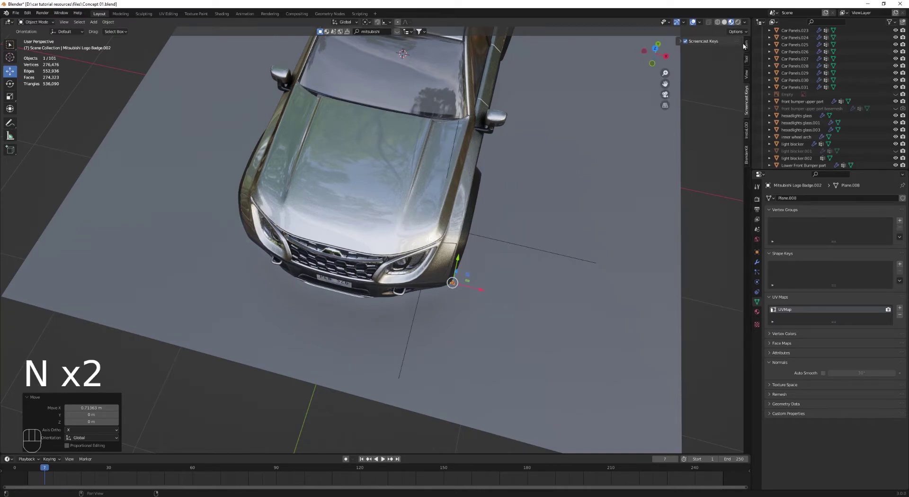
pyautogui.click(745, 45)
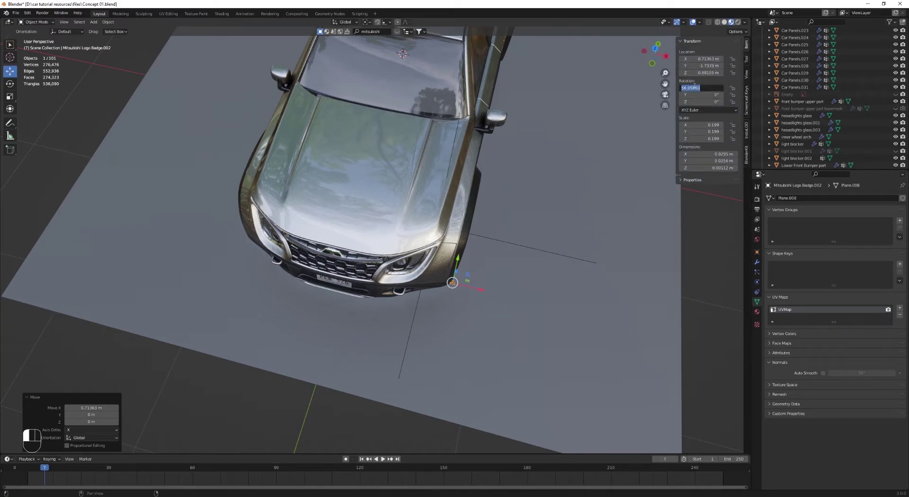
pyautogui.click(514, 292)
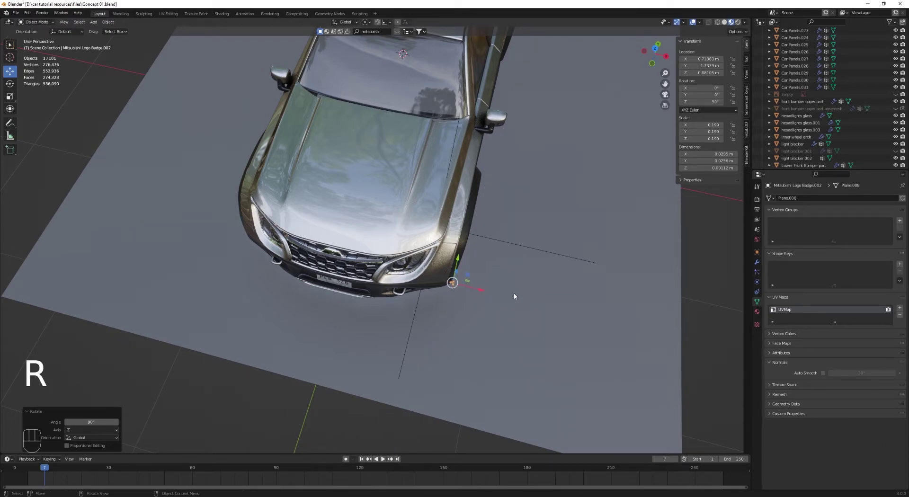
# Step: Add a Mirror modifier on the X axis to the copied badge with Car Panels.004 as the mirror object
pyautogui.scroll(4, 514, 298)
pyautogui.click(756, 262)
pyautogui.click(794, 198)
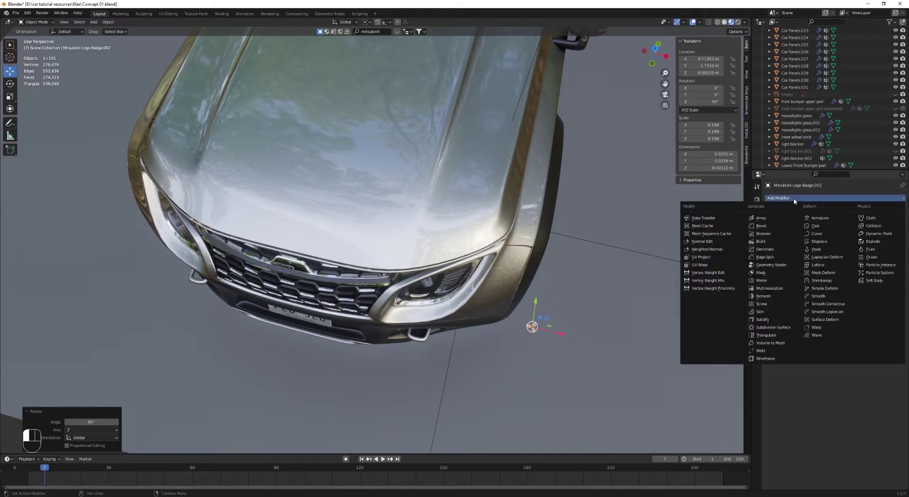
pyautogui.click(765, 281)
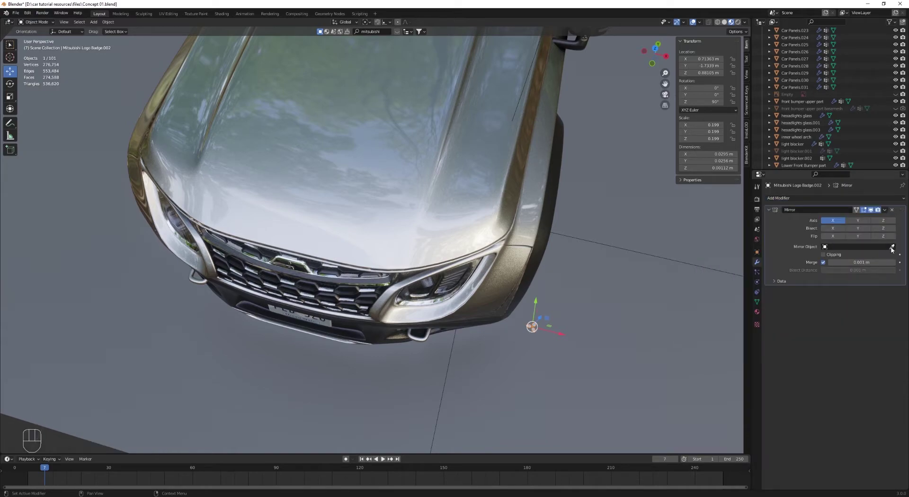
pyautogui.scroll(-5, 451, 248)
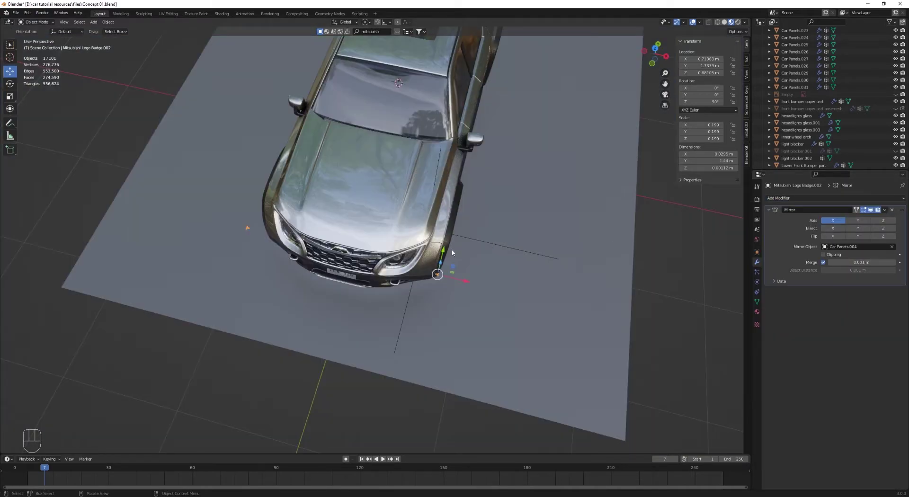
# Step: In the right side view, move the mirrored badge about 2.59 m along Y and 0.28 m up to the rear side pillar
pyautogui.press('KP_3')
pyautogui.keyDown('shift'); pyautogui.moveTo(452, 252); pyautogui.dragTo(246, 259, button='middle'); pyautogui.keyUp('shift')
pyautogui.press('g')
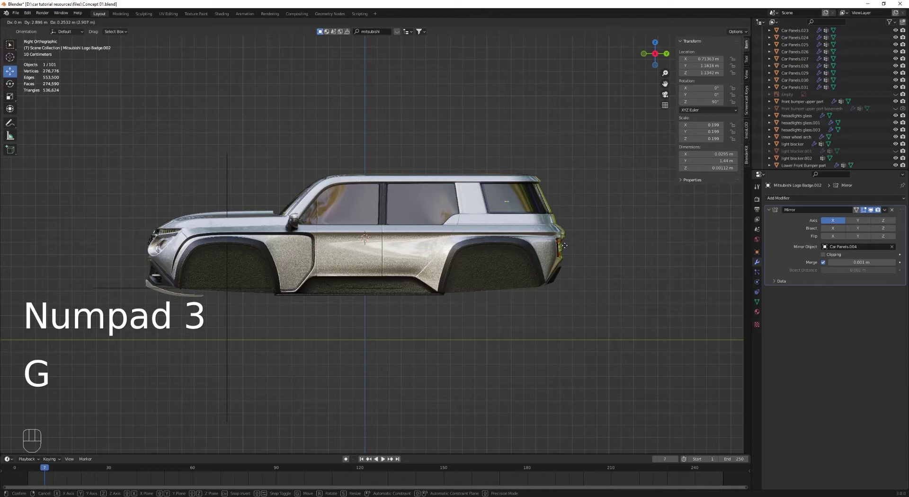
pyautogui.click(525, 241)
# Step: In the front view, rotate the badge about 67.8° and move it inward along X against the sloped pillar
pyautogui.press('KP_1')
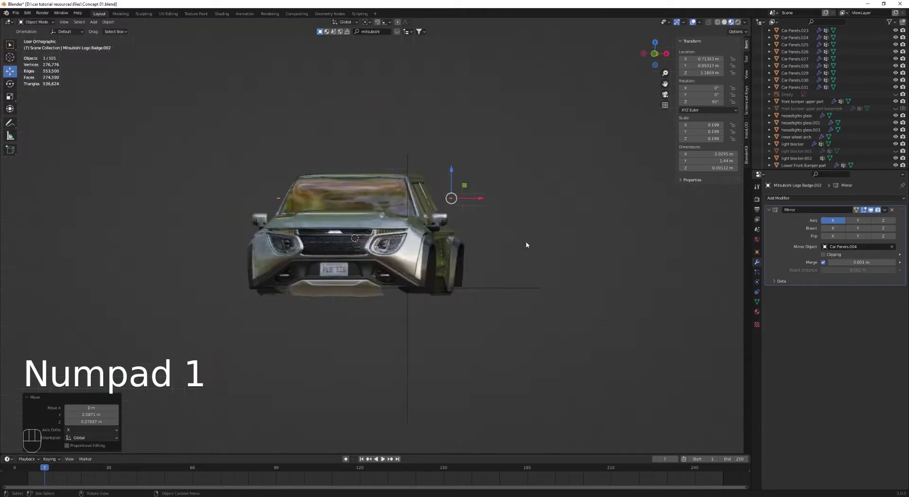
pyautogui.scroll(6, 528, 246)
pyautogui.keyDown('shift'); pyautogui.moveTo(527, 202); pyautogui.dragTo(327, 265, button='middle'); pyautogui.keyUp('shift')
pyautogui.scroll(3, 327, 266)
pyautogui.press('r')
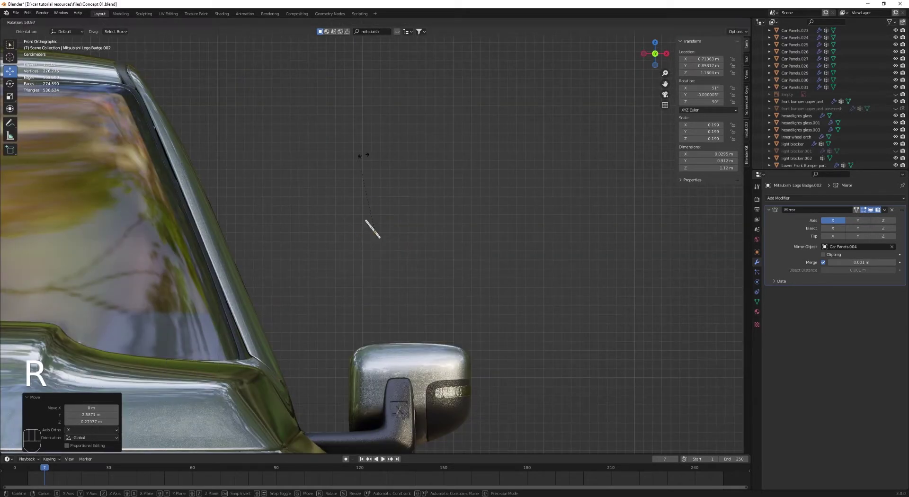
pyautogui.click(382, 141)
pyautogui.press('g')
pyautogui.press('x')
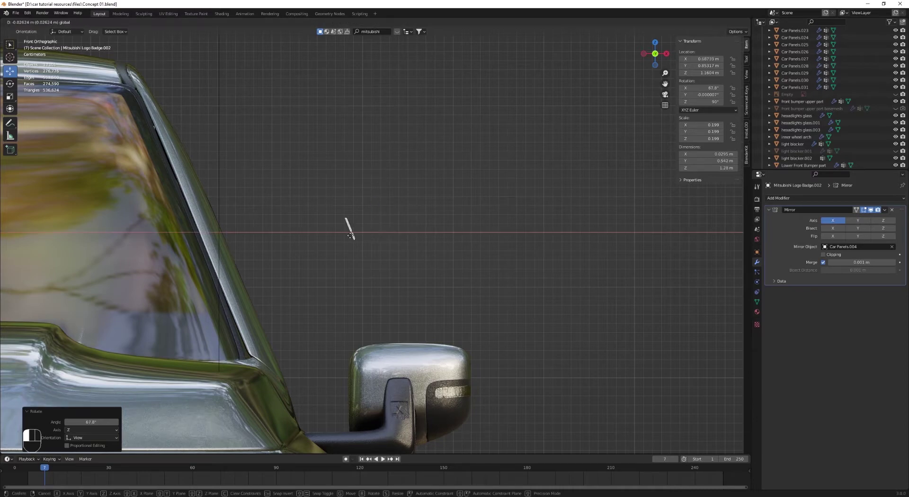
pyautogui.click(251, 226)
# Step: In the back view, shift the pillar badge further inward along X and fine-tune its tilt by about 2.47°
pyautogui.press('ctrl+KP_1')
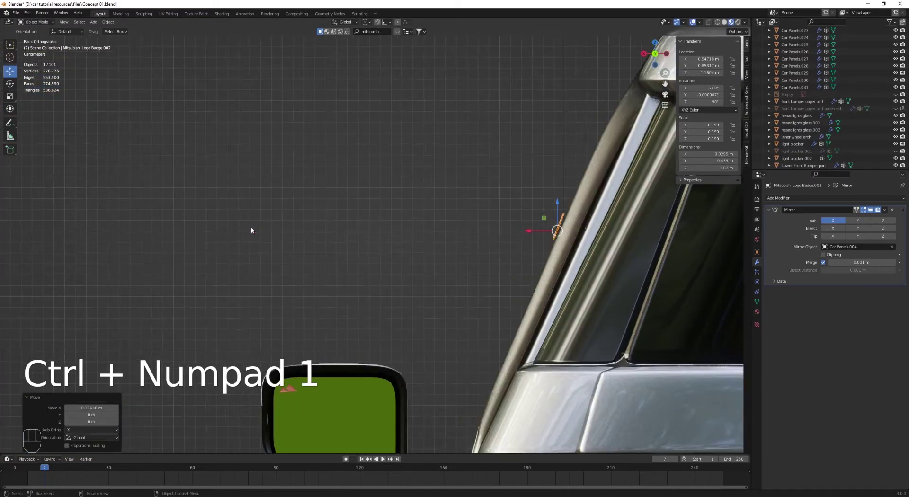
pyautogui.keyDown('shift'); pyautogui.moveTo(447, 260); pyautogui.dragTo(331, 287, button='middle'); pyautogui.keyUp('shift')
pyautogui.scroll(3, 331, 288)
pyautogui.press('g')
pyautogui.press('x')
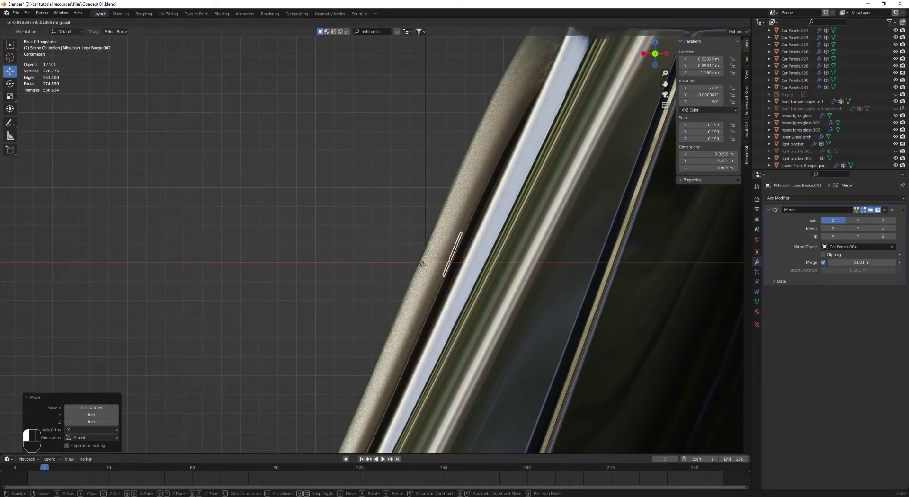
pyautogui.click(430, 270)
pyautogui.press('r')
pyautogui.click(416, 215)
# Step: Enlarge the badge by about 1.472, reposition it on the rear side pillar and enlarge it by a further 1.209
pyautogui.press('s')
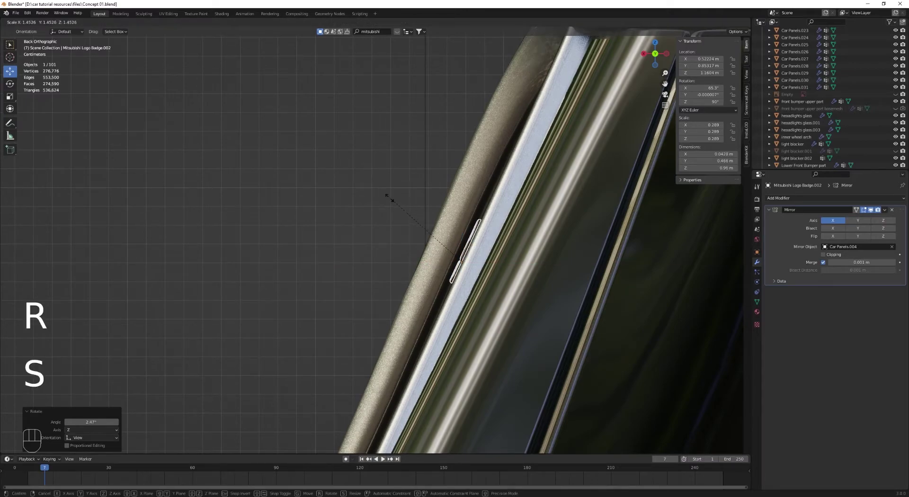
pyautogui.click(389, 200)
pyautogui.scroll(-5, 390, 200)
pyautogui.press('KP_3')
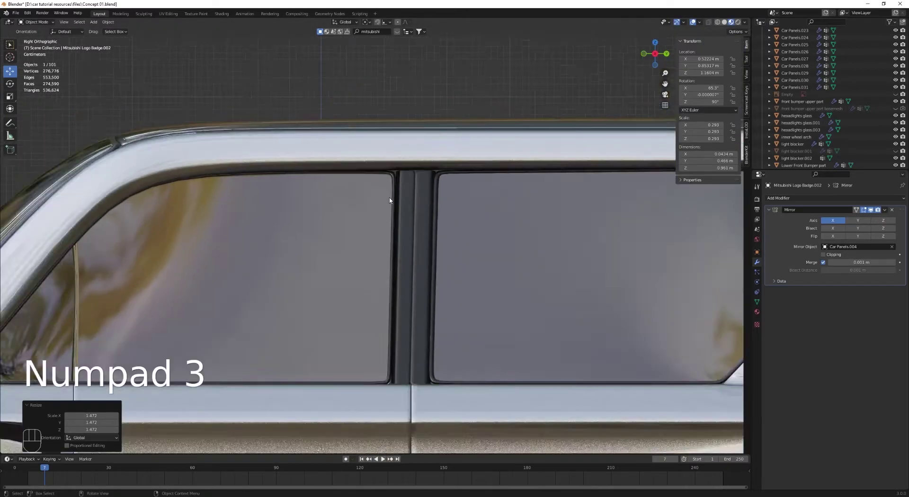
pyautogui.scroll(-3, 390, 200)
pyautogui.scroll(5, 534, 227)
pyautogui.scroll(2, 526, 234)
pyautogui.press('g')
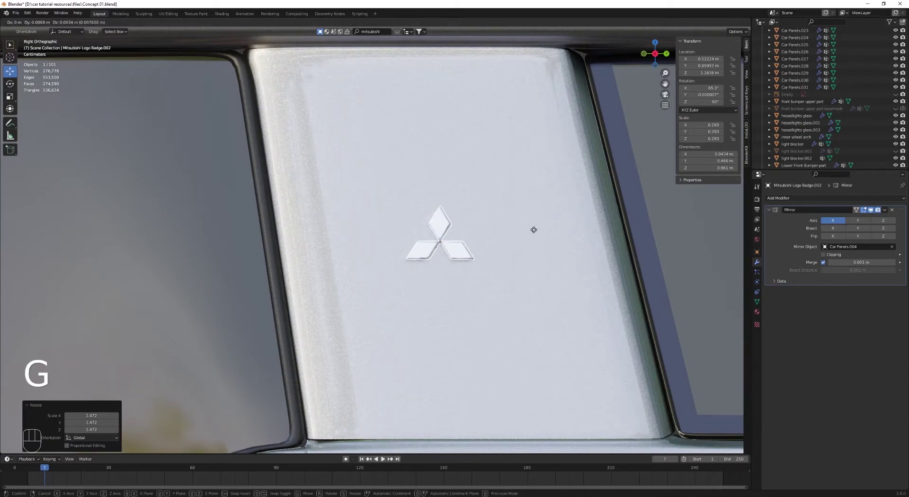
pyautogui.click(534, 229)
pyautogui.press('s')
pyautogui.click(543, 239)
# Step: Shift the pillar badge about 0.002 m along X on the surface and replace both its materials with Car Paint
pyautogui.moveTo(543, 239); pyautogui.dragTo(473, 268, button='middle')
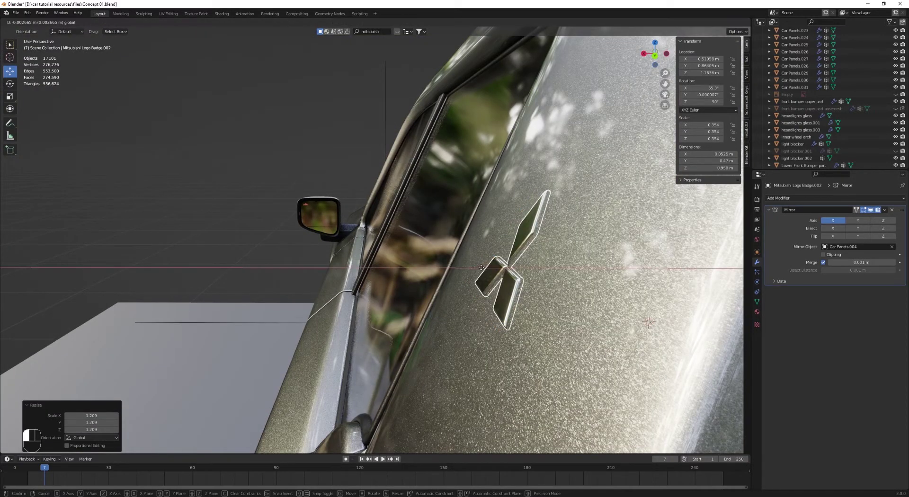
pyautogui.click(481, 268)
pyautogui.click(757, 311)
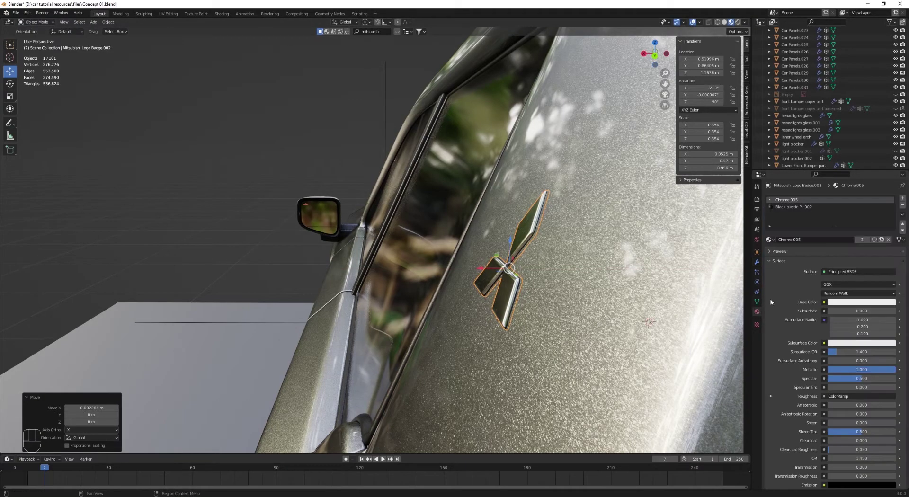
pyautogui.click(903, 205)
pyautogui.click(902, 205)
pyautogui.click(768, 228)
pyautogui.write('car')
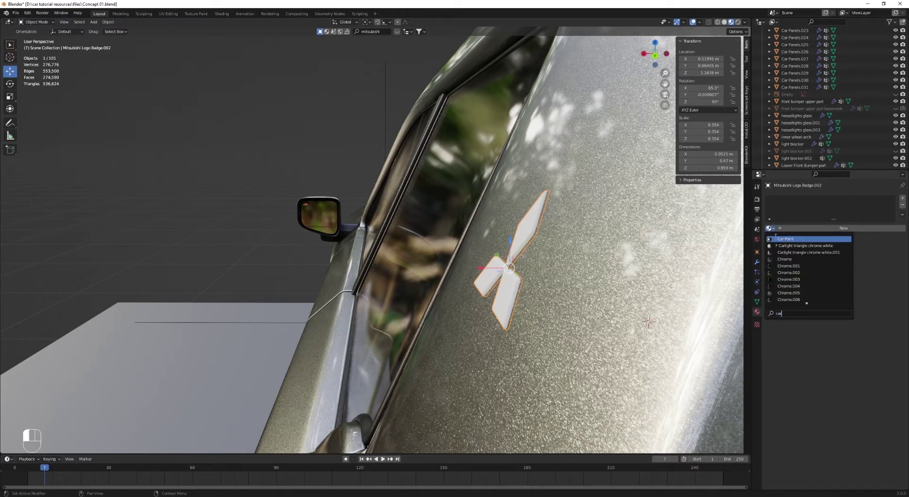
pyautogui.click(776, 239)
pyautogui.hotkey('alt', 'a')
# Step: Examine the pillar, tailgate and grille badges in Rendered shading from around the car
pyautogui.moveTo(411, 275)
pyautogui.mouseDown(button='middle')
pyautogui.moveTo(525, 269)
pyautogui.moveTo(412, 289)
pyautogui.mouseUp(button='middle')
pyautogui.scroll(-4, 403, 279)
pyautogui.press('z')
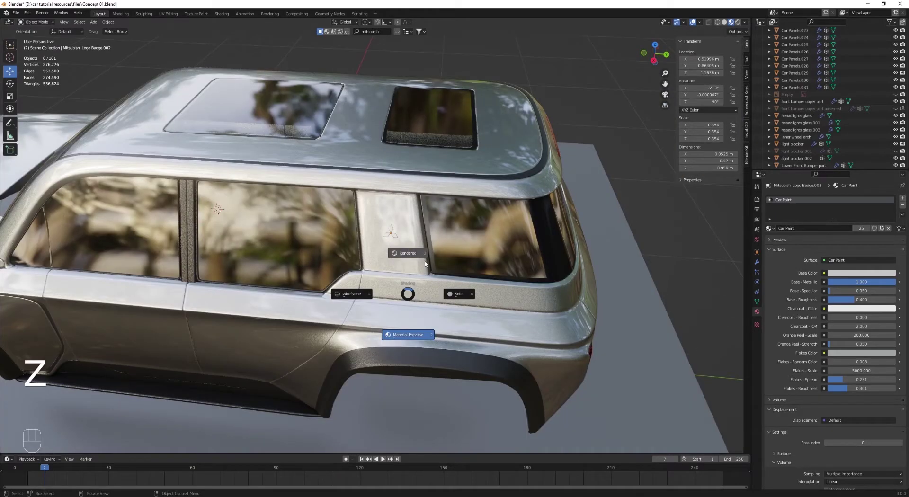
pyautogui.click(425, 264)
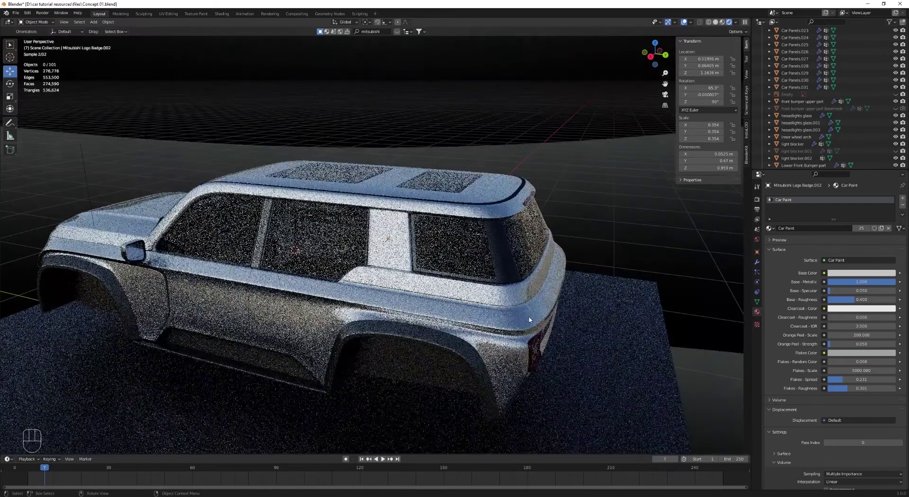
pyautogui.moveTo(405, 299); pyautogui.dragTo(537, 307, button='middle')
pyautogui.scroll(-5, 538, 308)
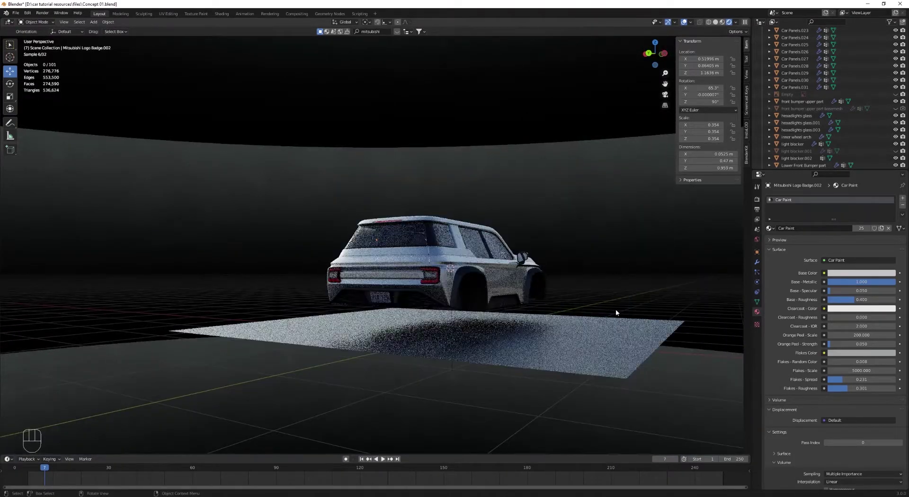
pyautogui.moveTo(615, 313); pyautogui.dragTo(581, 274, button='middle')
pyautogui.scroll(5, 492, 314)
pyautogui.scroll(3, 496, 313)
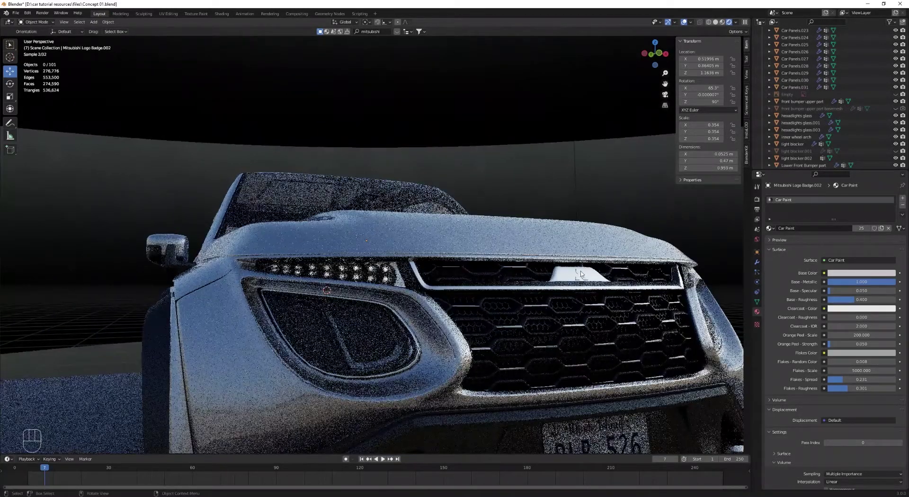
# Step: Remove the Chrome.005 material slot from the front grille badge, keeping only Black plastic PL.002
pyautogui.click(581, 274)
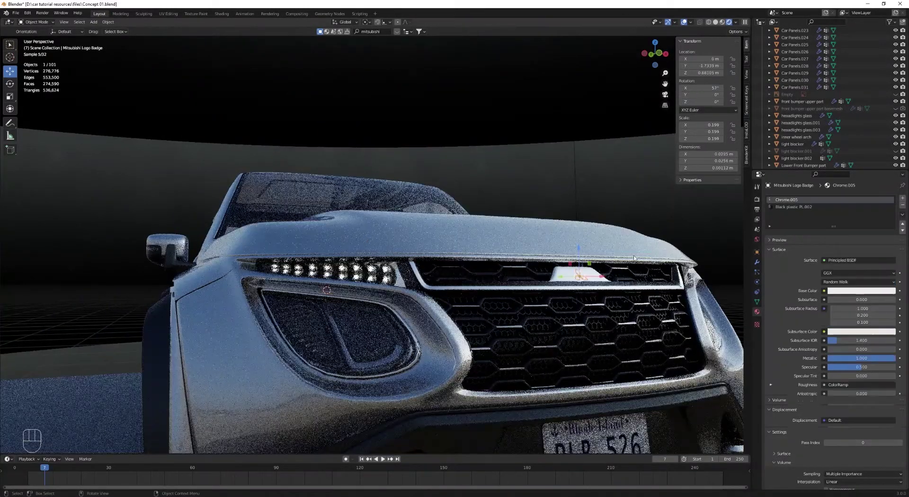
pyautogui.click(902, 206)
pyautogui.click(518, 120)
pyautogui.moveTo(502, 272); pyautogui.dragTo(351, 364, button='middle')
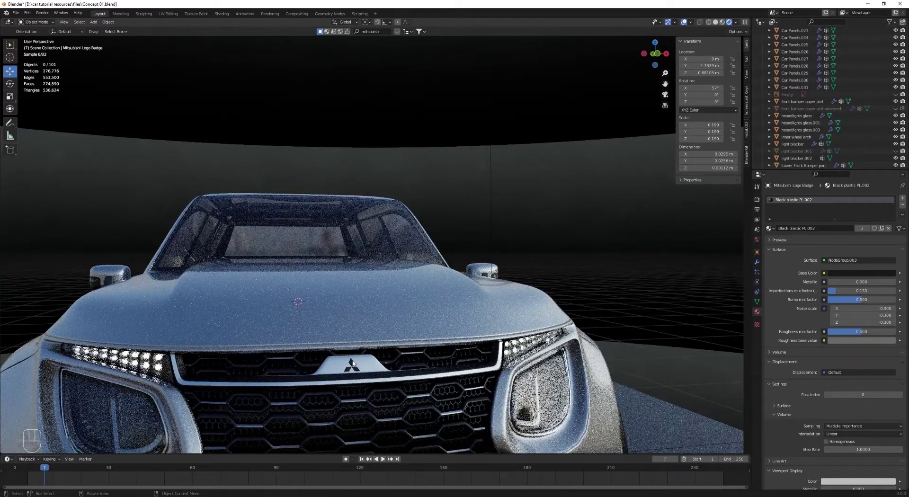
# Step: Move the front grille badge against its mounting surface in side view and tilt it to about 56.1° around X
pyautogui.press('KP_3')
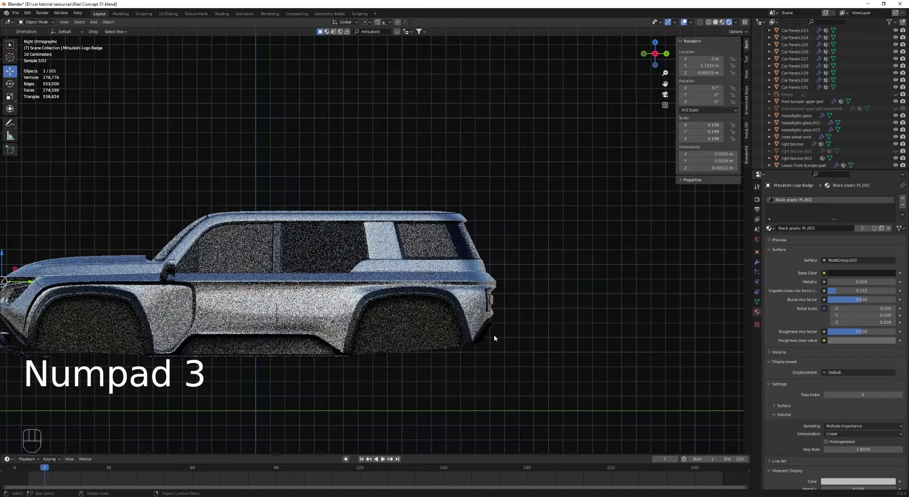
pyautogui.press('z')
pyautogui.click(212, 308)
pyautogui.keyDown('shift'); pyautogui.moveTo(213, 309); pyautogui.dragTo(489, 281, button='middle'); pyautogui.keyUp('shift')
pyautogui.scroll(7, 211, 291)
pyautogui.keyDown('shift'); pyautogui.moveTo(212, 290); pyautogui.dragTo(379, 270, button='middle'); pyautogui.keyUp('shift')
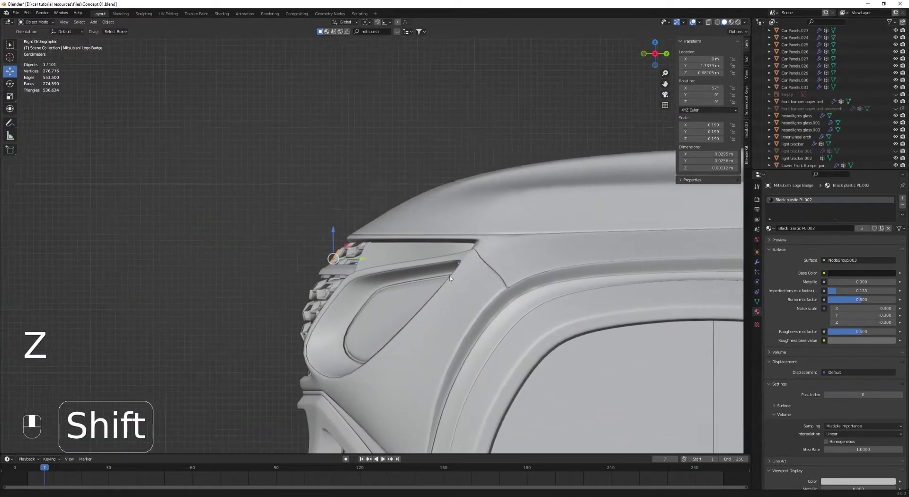
pyautogui.scroll(10, 460, 277)
pyautogui.press('g')
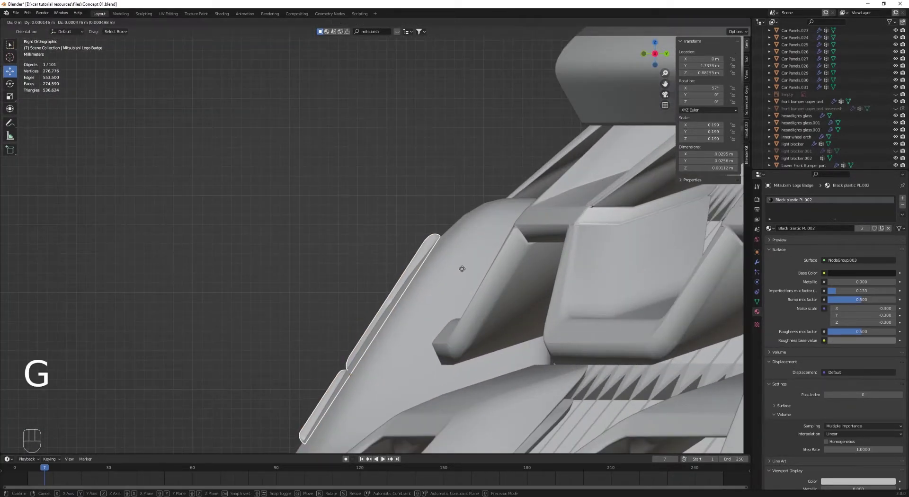
pyautogui.click(465, 266)
pyautogui.press('r')
pyautogui.click(468, 269)
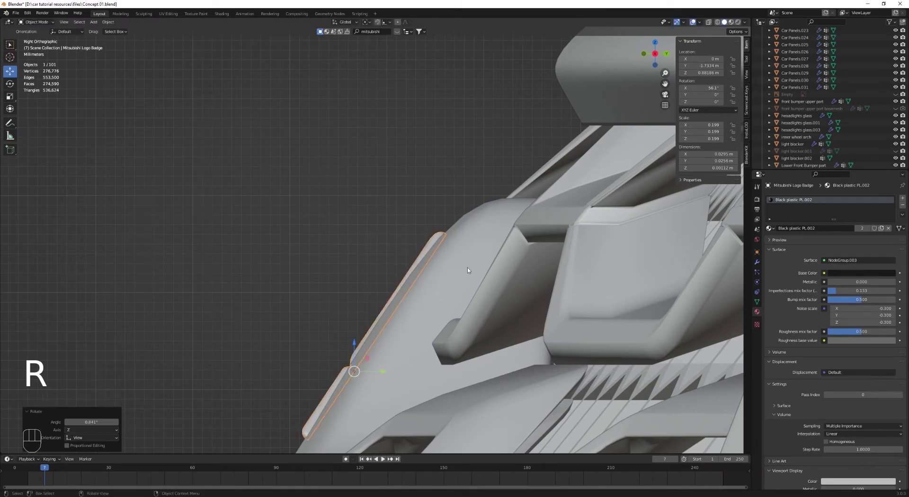
# Step: Examine the grille badge and the car's front end in Material Preview and Rendered shading
pyautogui.scroll(-7, 461, 250)
pyautogui.moveTo(422, 258); pyautogui.dragTo(491, 273, button='middle')
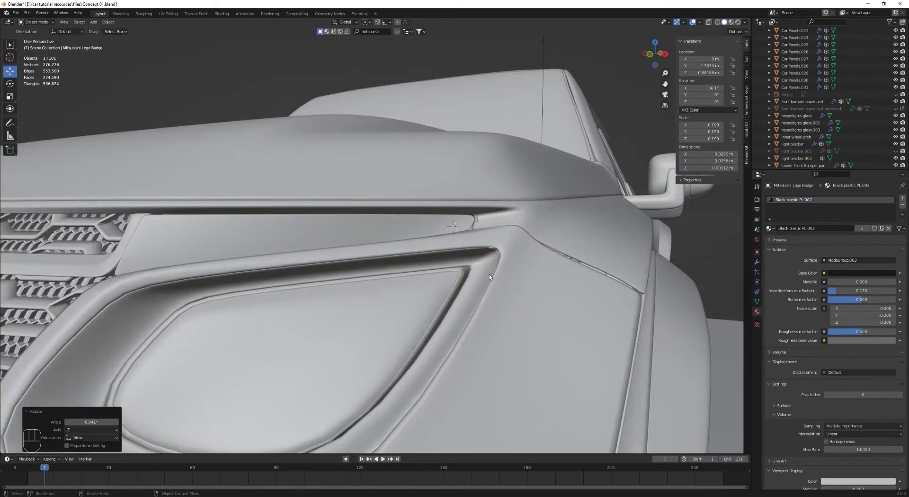
pyautogui.scroll(-3, 491, 274)
pyautogui.keyDown('shift'); pyautogui.moveTo(454, 231); pyautogui.dragTo(423, 199, button='middle'); pyautogui.keyUp('shift')
pyautogui.press('z')
pyautogui.hotkey('alt', 'a')
pyautogui.scroll(5, 381, 294)
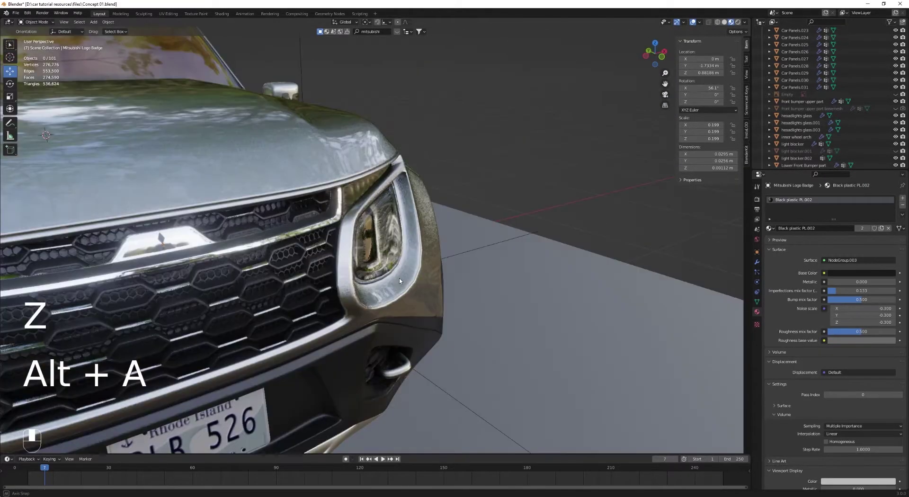
pyautogui.moveTo(381, 294); pyautogui.dragTo(353, 280, button='middle')
pyautogui.press('z')
pyautogui.click(361, 209)
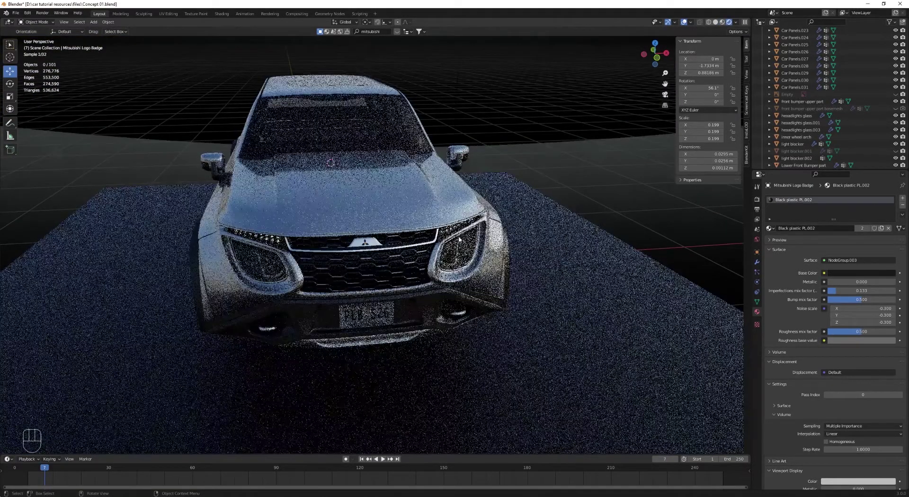
pyautogui.moveTo(460, 239); pyautogui.dragTo(466, 284, button='middle')
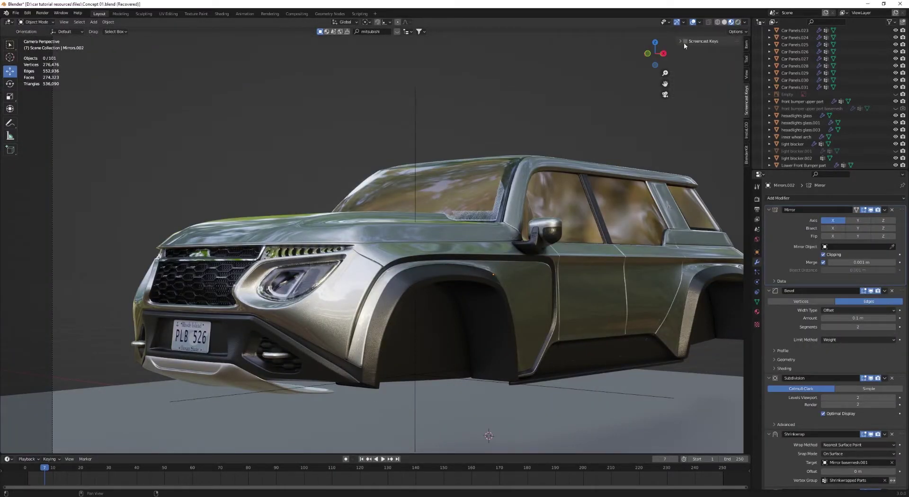
# Step: Enable Mirror U in the Mirror modifier of Mirrors.002 to correct the reversed Mitsubishi Motors emblem on the mirror arm
pyautogui.click(780, 281)
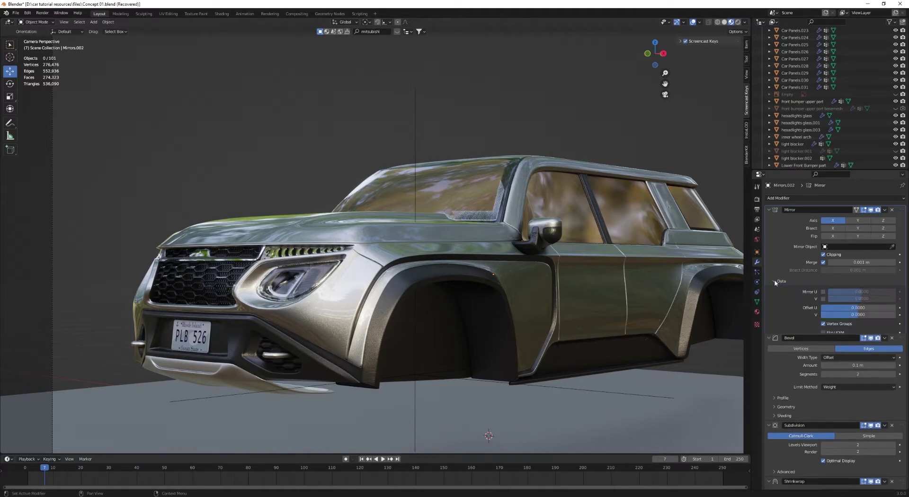
pyautogui.scroll(3, 567, 272)
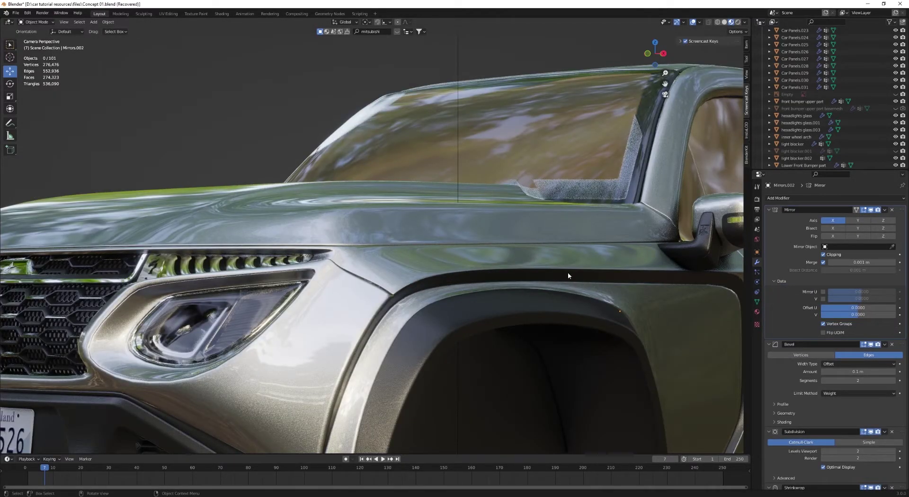
pyautogui.moveTo(567, 272); pyautogui.dragTo(395, 280, button='middle')
pyautogui.scroll(6, 441, 348)
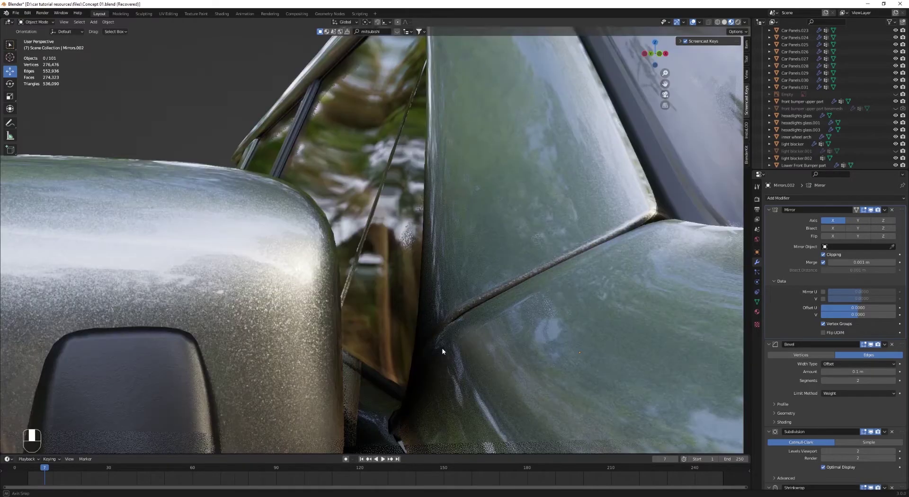
pyautogui.scroll(5, 440, 348)
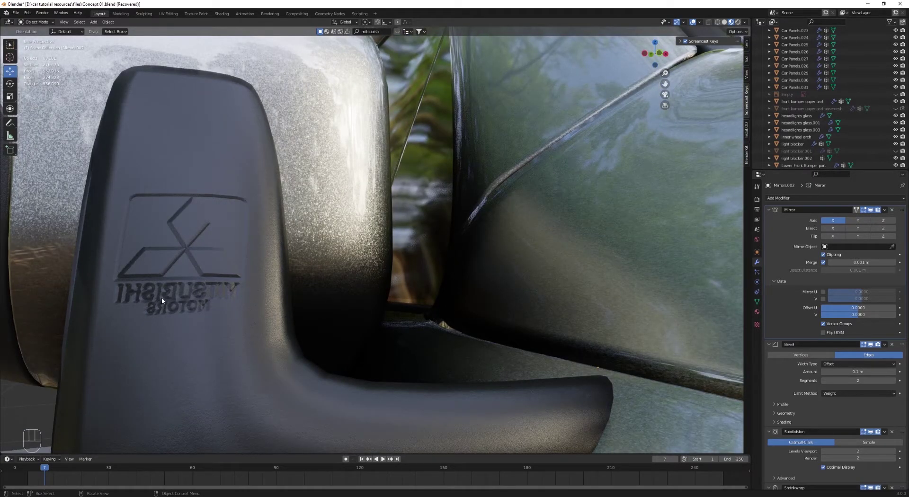
pyautogui.click(779, 281)
pyautogui.click(779, 281)
pyautogui.click(823, 292)
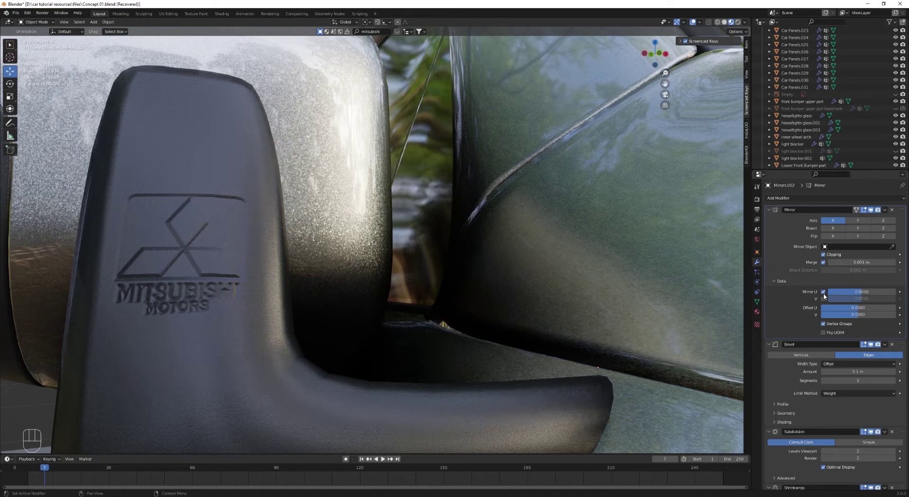
pyautogui.click(823, 299)
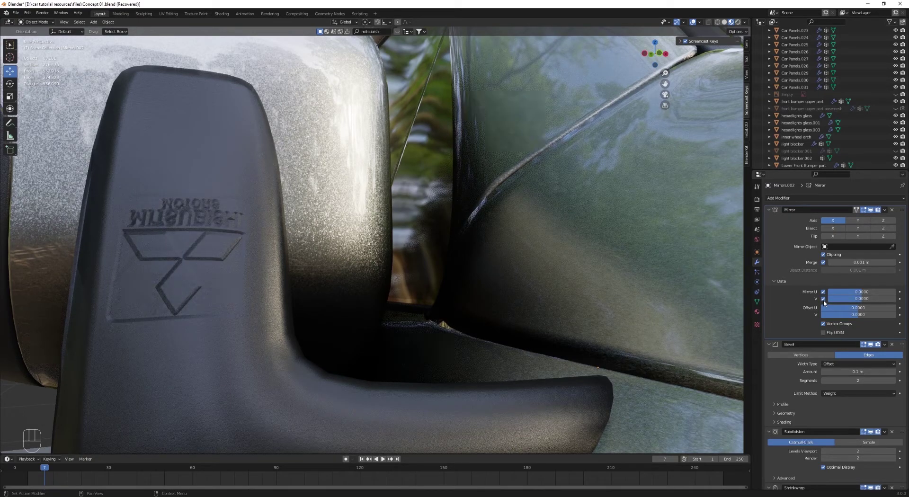
pyautogui.click(823, 299)
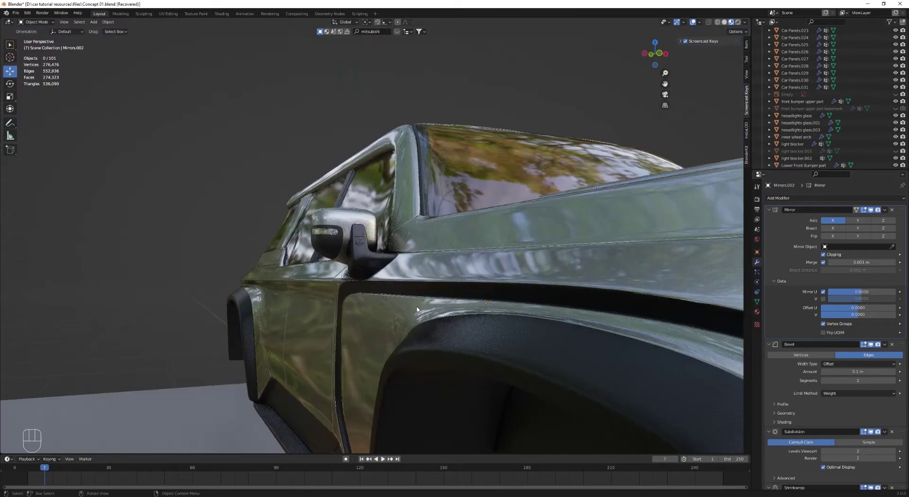
pyautogui.moveTo(416, 309); pyautogui.dragTo(437, 303, button='middle')
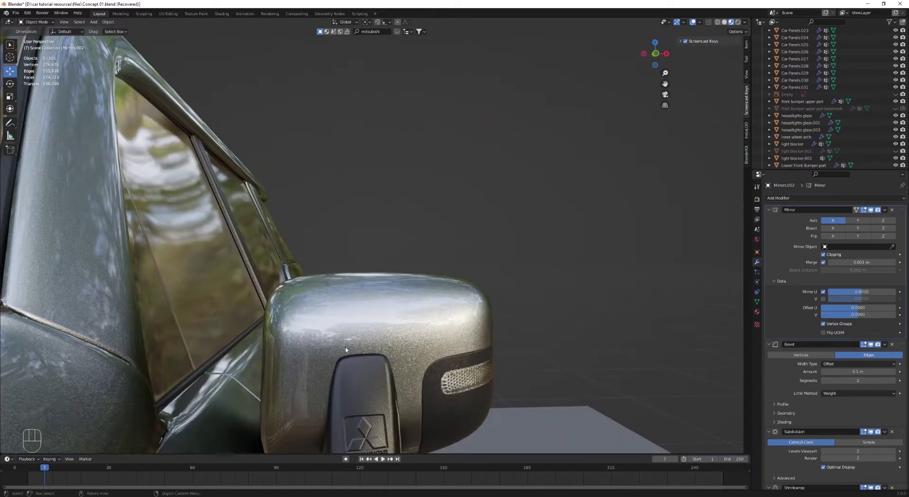
pyautogui.keyDown('shift'); pyautogui.moveTo(348, 344); pyautogui.dragTo(352, 267, button='middle'); pyautogui.keyUp('shift')
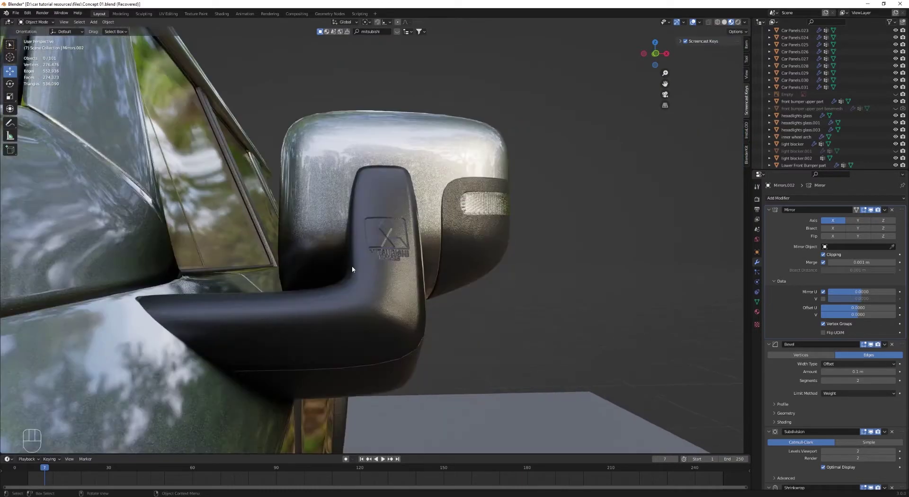
pyautogui.scroll(2, 352, 267)
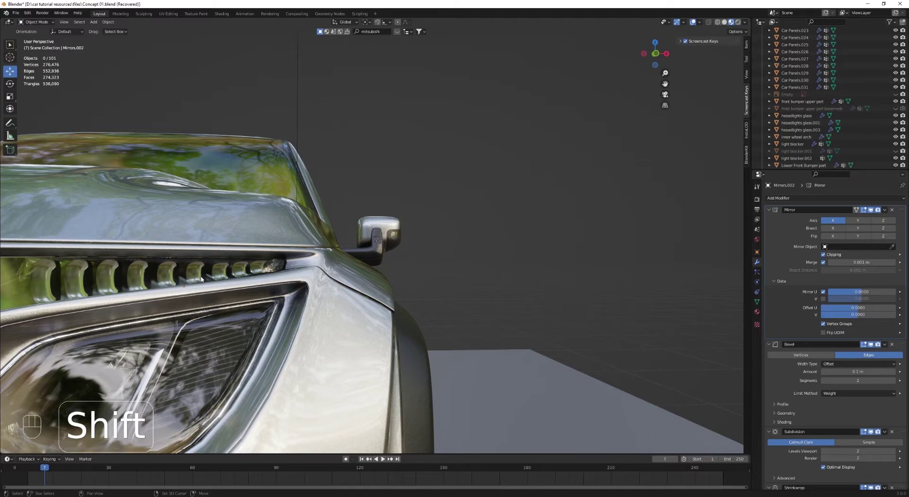
# Step: Enable Mirror U in the Mirror modifier of the side mirror glass to correct its reversed warning text, and clear the selection
pyautogui.moveTo(341, 284); pyautogui.dragTo(421, 322, button='middle')
pyautogui.scroll(5, 308, 309)
pyautogui.keyDown('shift'); pyautogui.moveTo(422, 322); pyautogui.dragTo(284, 308, button='middle'); pyautogui.keyUp('shift')
pyautogui.scroll(4, 543, 331)
pyautogui.moveTo(543, 331); pyautogui.dragTo(485, 301, button='middle')
pyautogui.scroll(5, 458, 300)
pyautogui.click(485, 301)
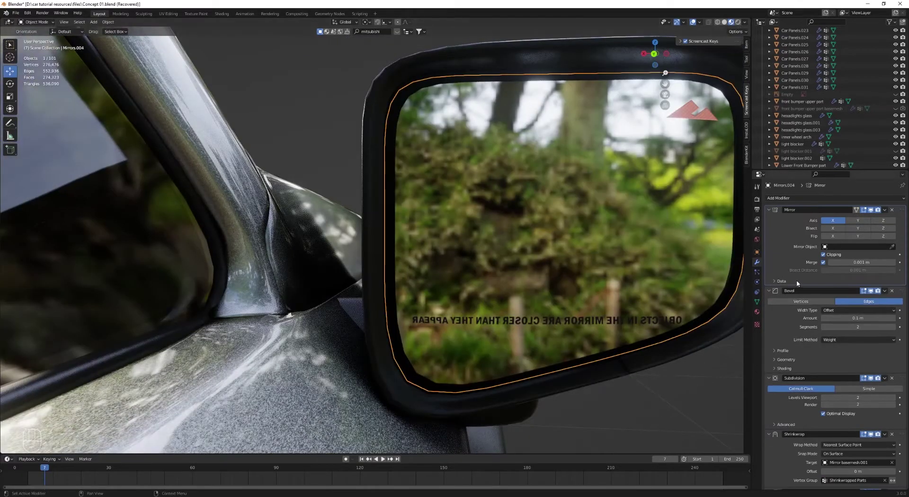
pyautogui.click(781, 281)
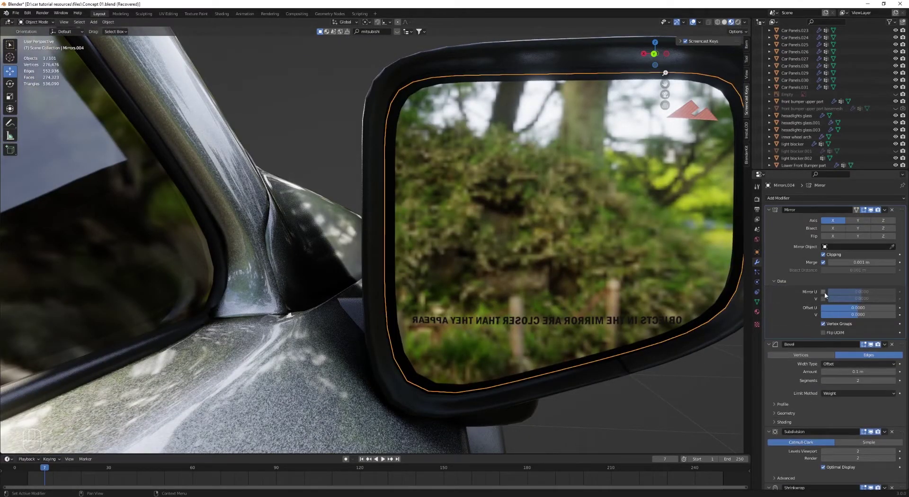
pyautogui.click(824, 292)
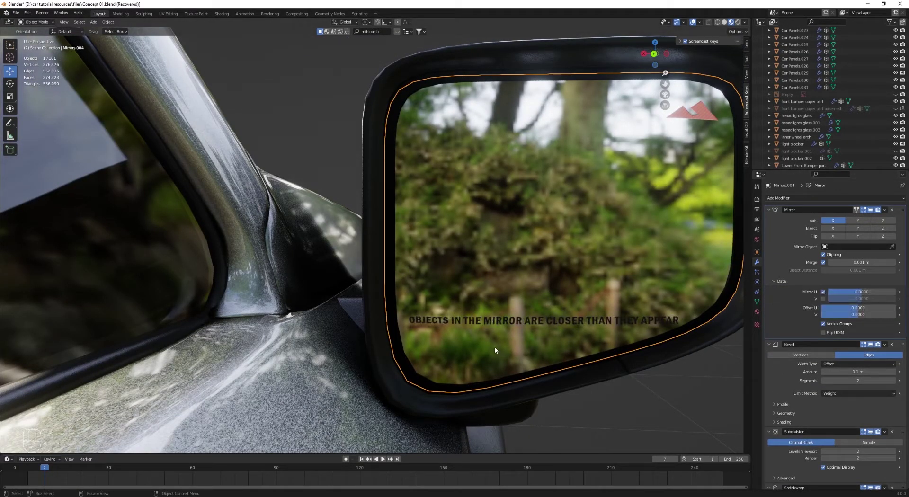
pyautogui.scroll(-10, 484, 333)
pyautogui.hotkey('alt', 'a')
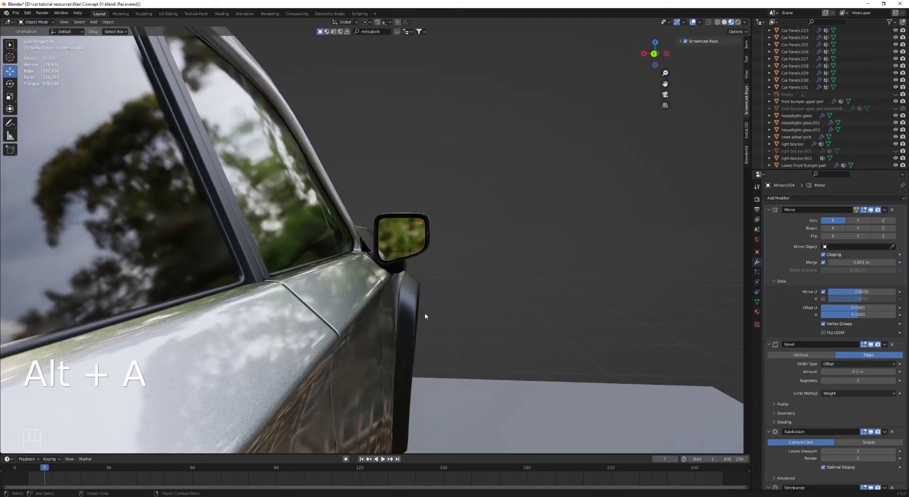